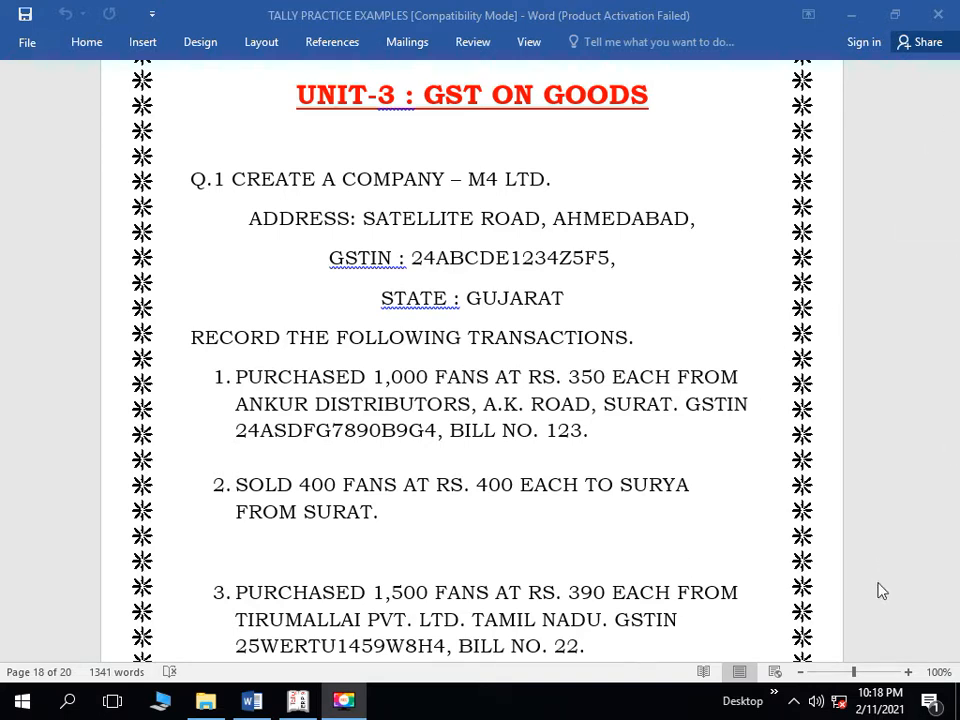
- Change the company name in question Q.1 of the exercise document to M5 LTD
left_click(259, 179)
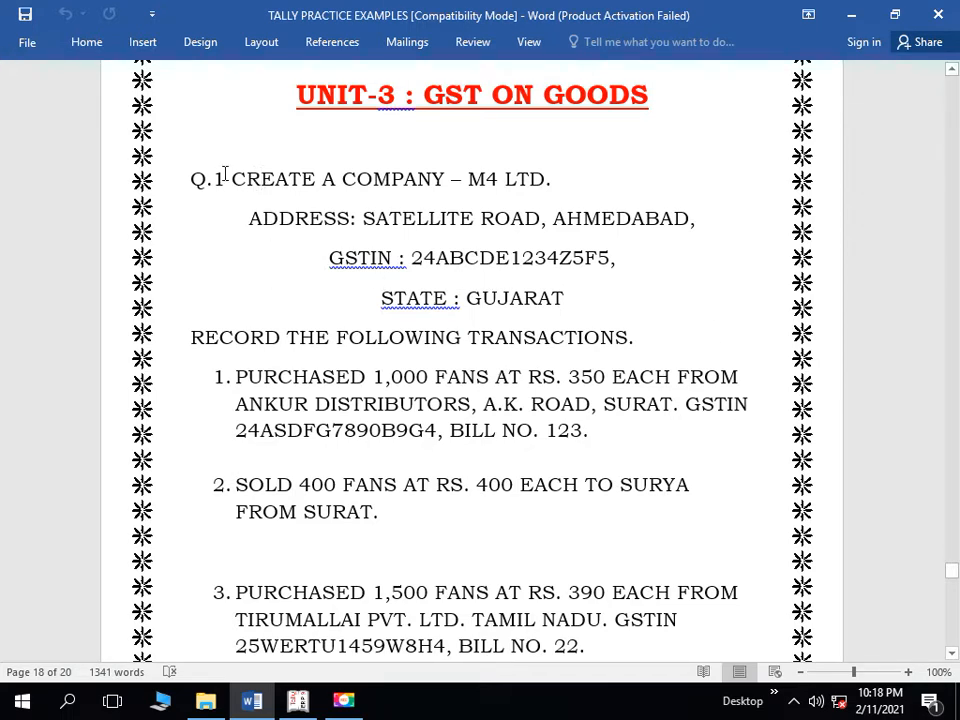
left_click_drag(215, 180, 547, 320)
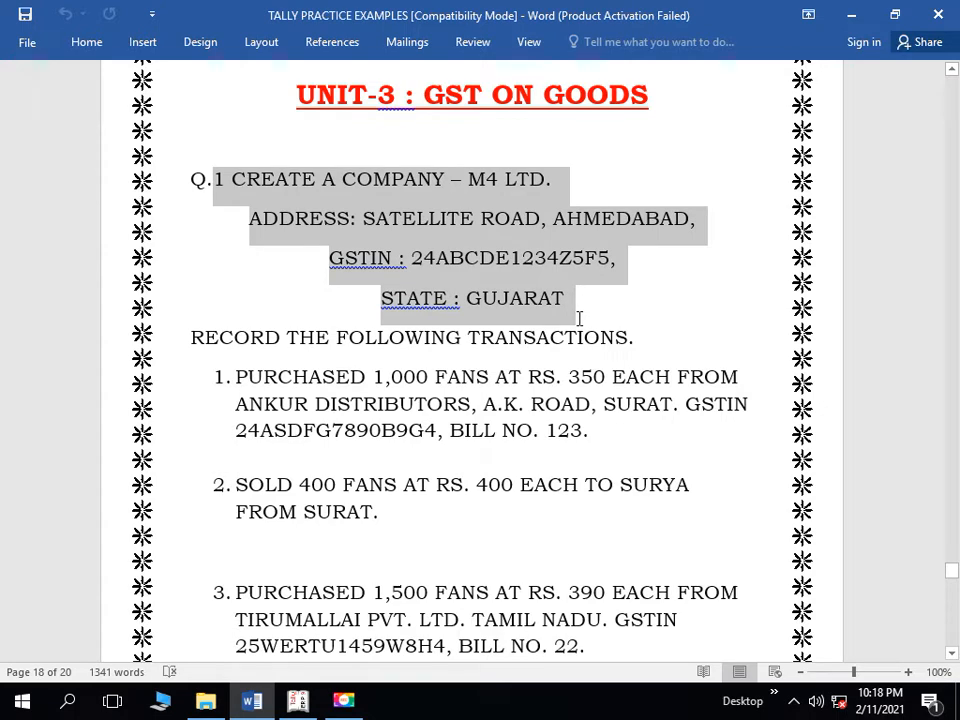
left_click(499, 217)
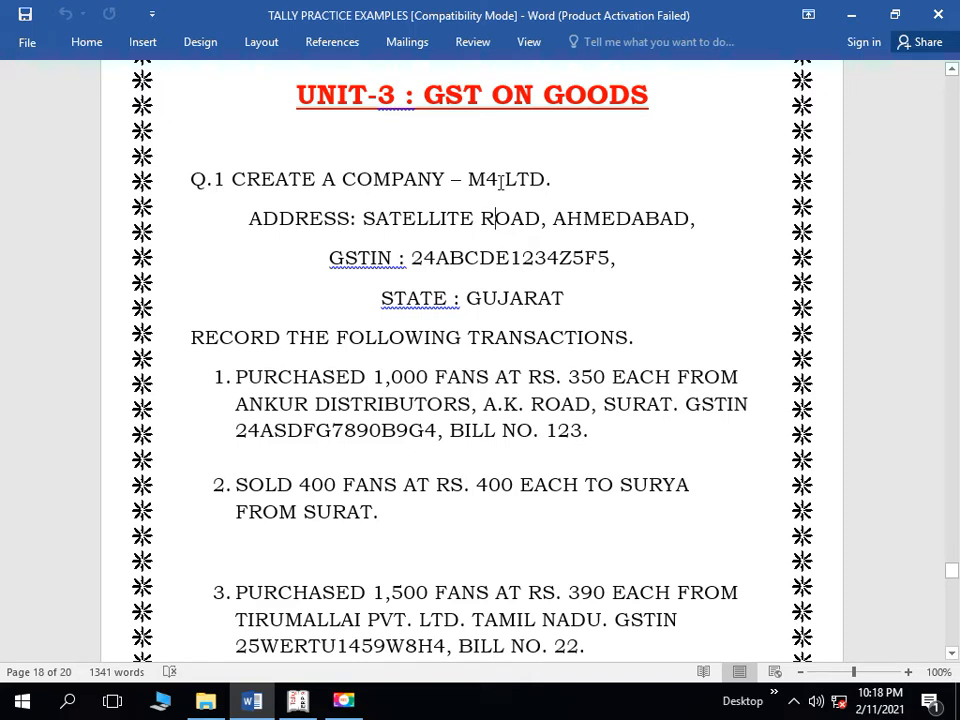
left_click(500, 181)
key("BackSpace")
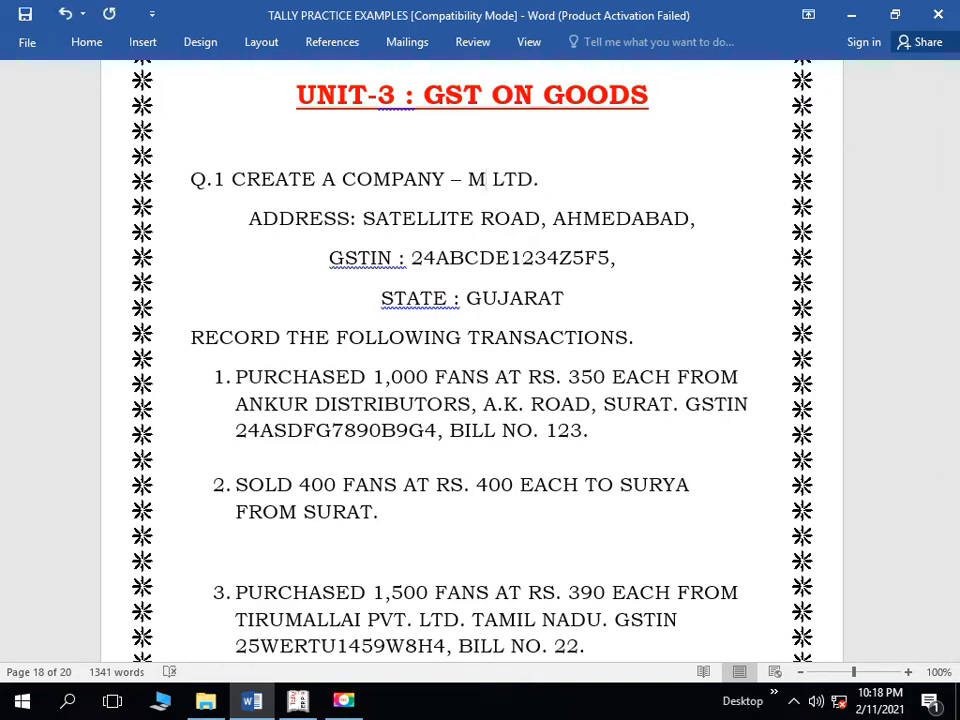
type("5")
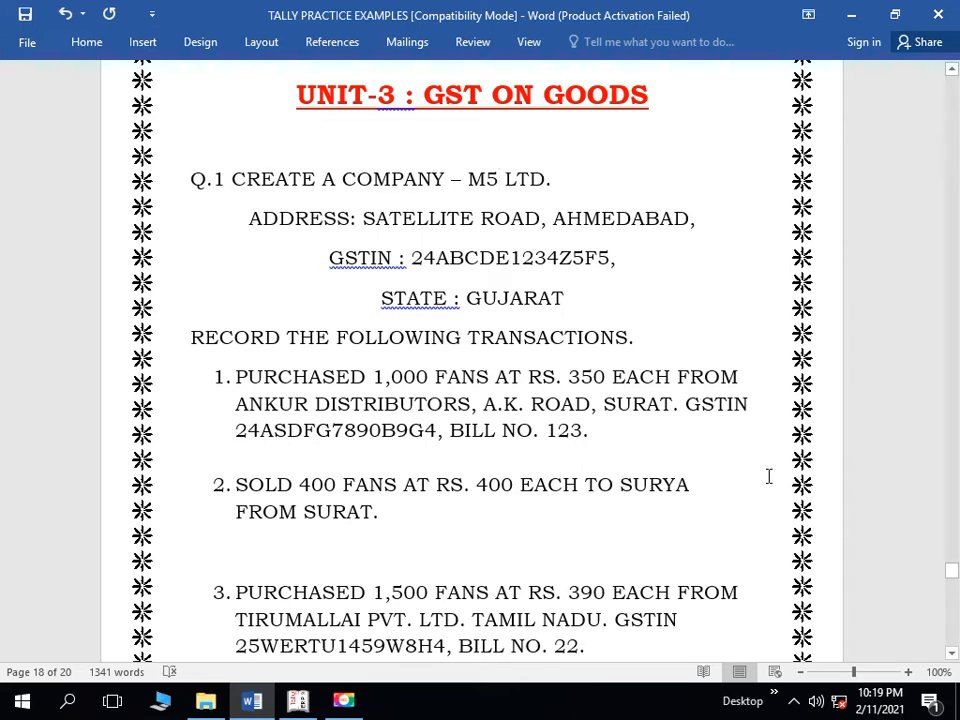
- Switch to Tally.ERP 9 and start a new company named M5 LTD., keeping the same mailing name
key("alt+Tab")
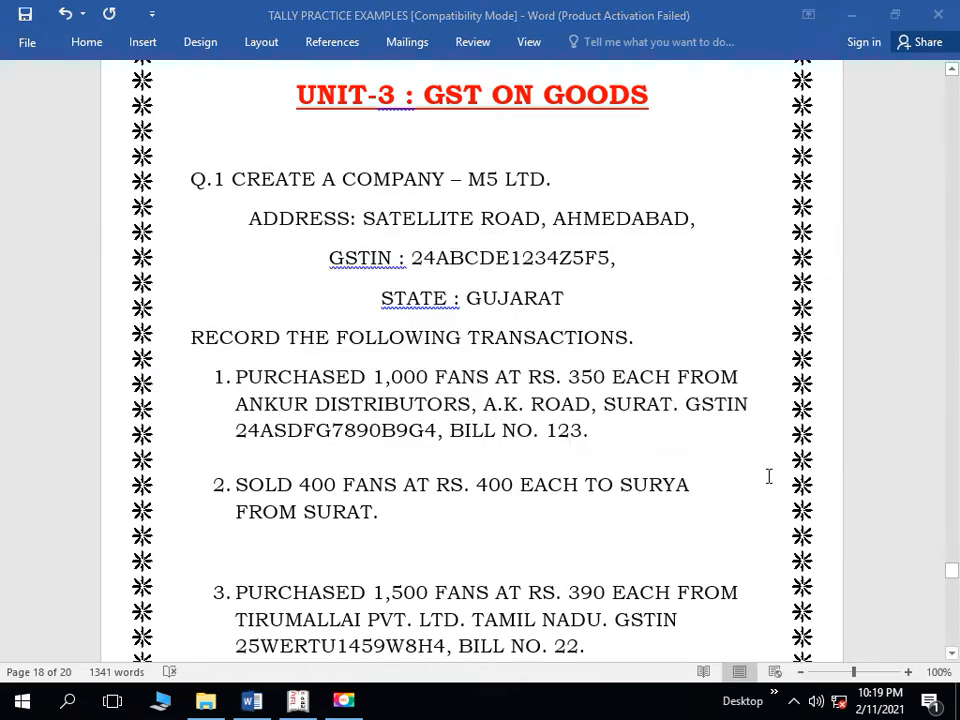
key("alt+Tab")
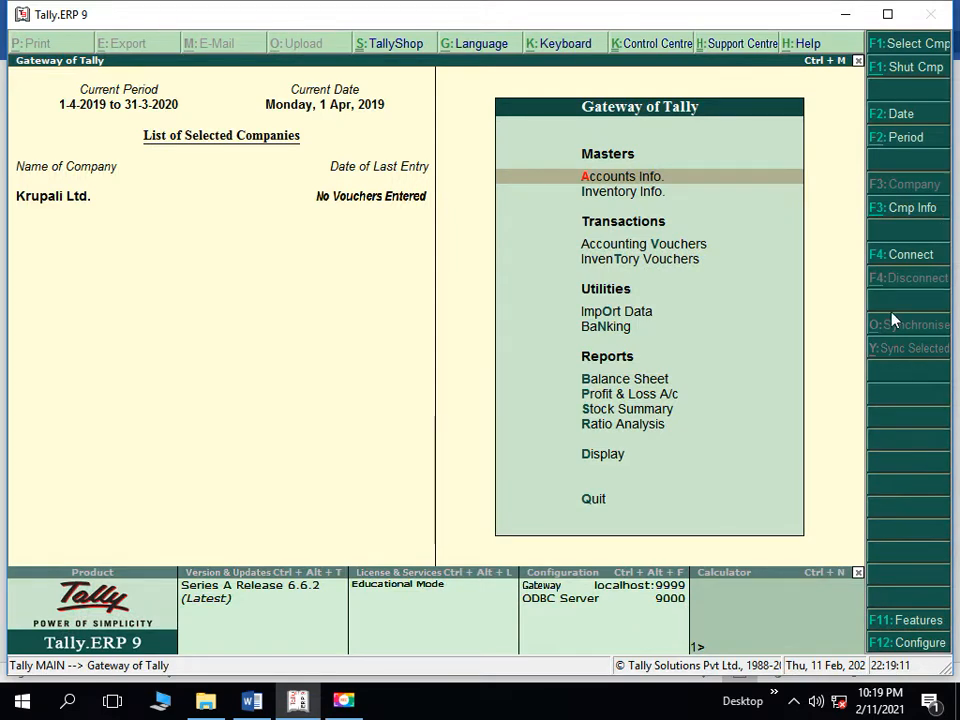
left_click(911, 210)
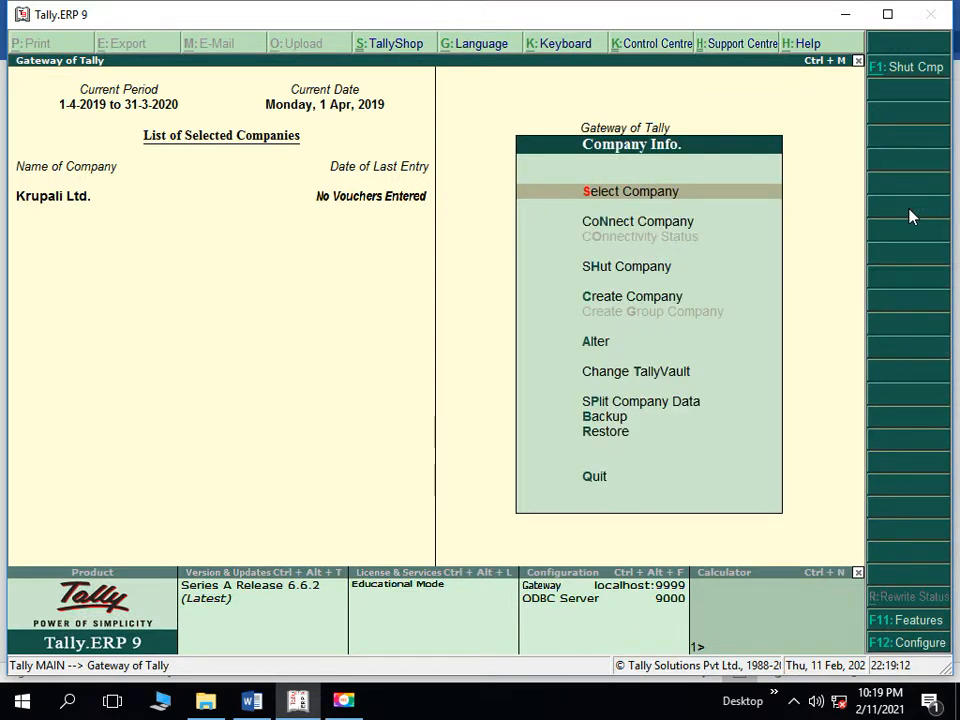
left_click(606, 298)
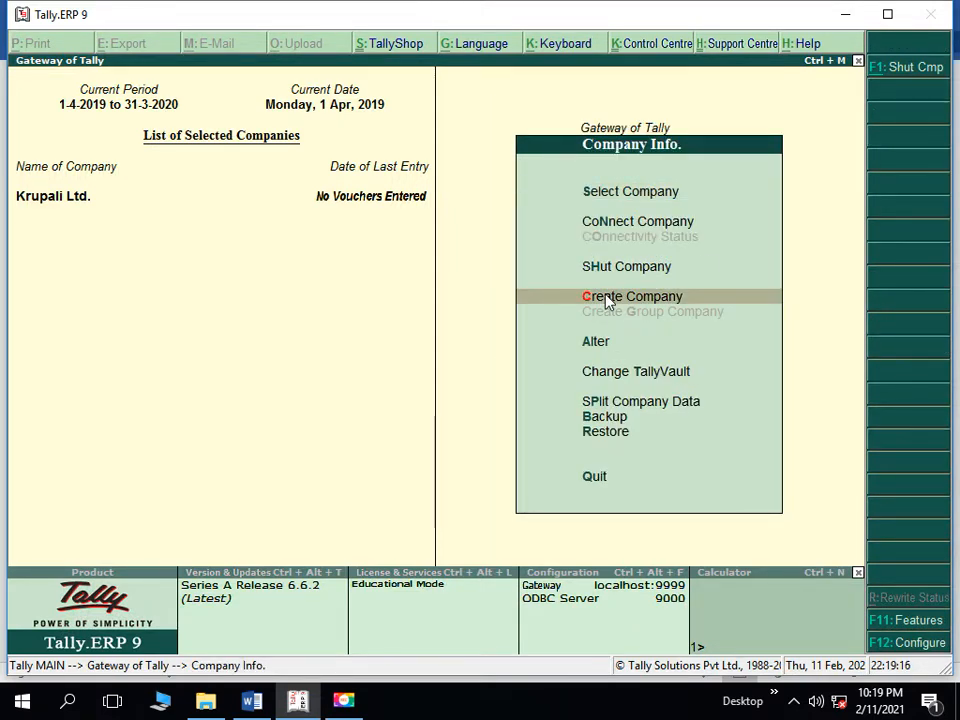
left_click(605, 296)
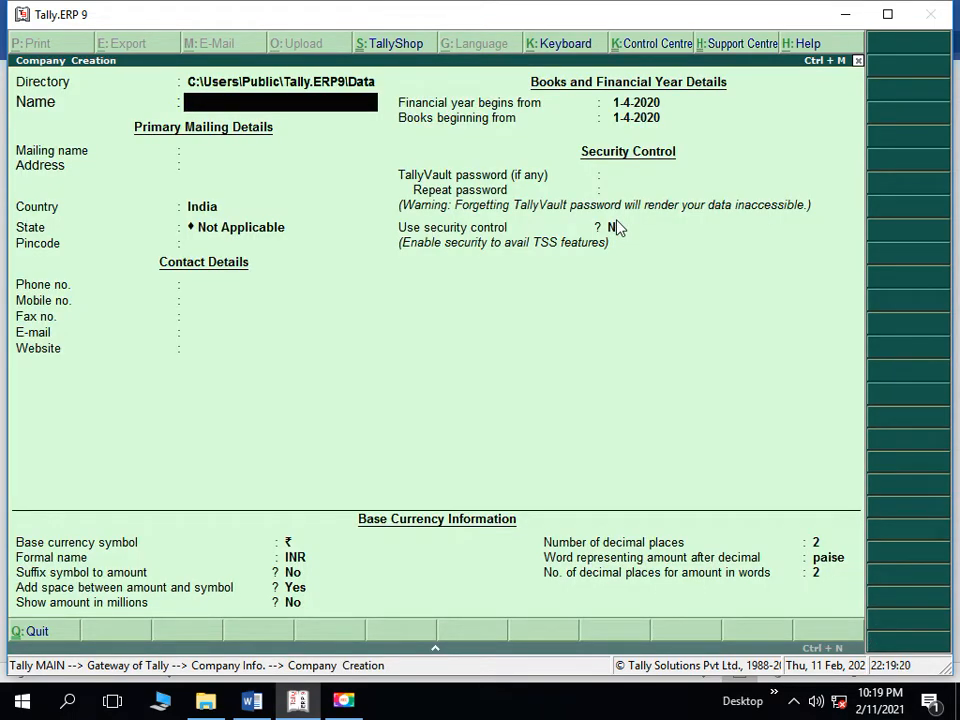
type("M5 LTD.")
key("Return")
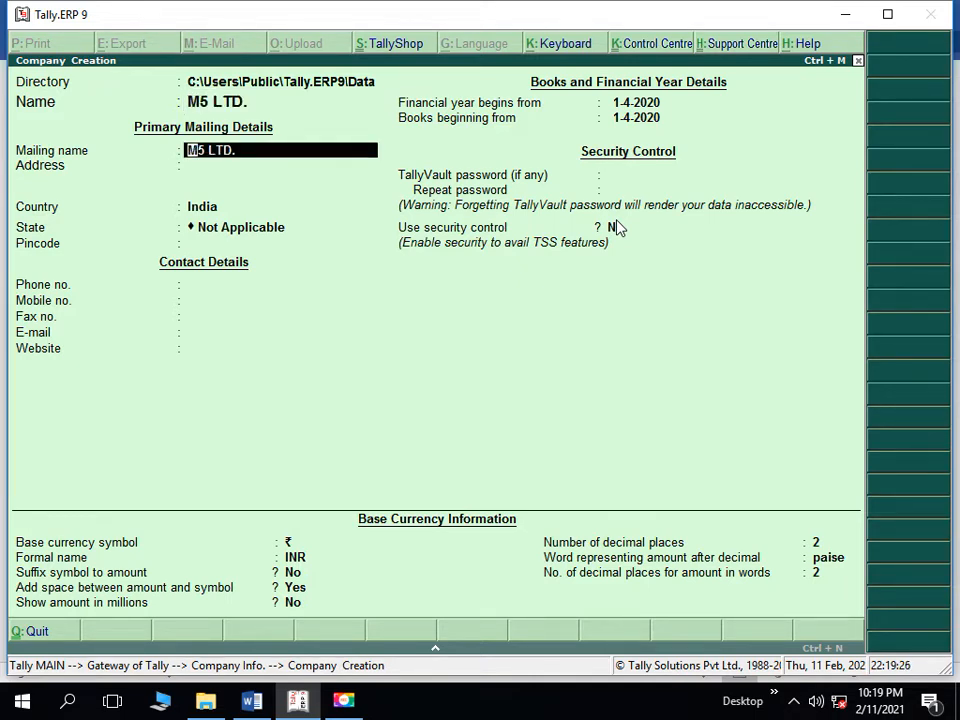
key("Return")
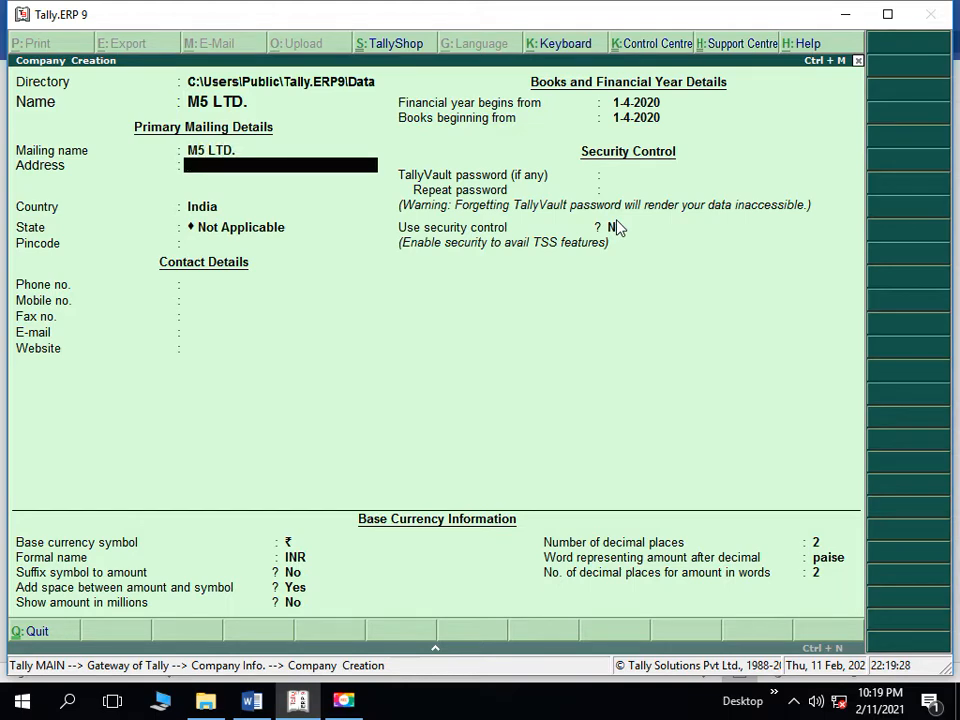
- Check the exercise document for the company's address, enter it in the company form, and set the state to Gujarat
key("alt+Tab")
key("alt+Tab")
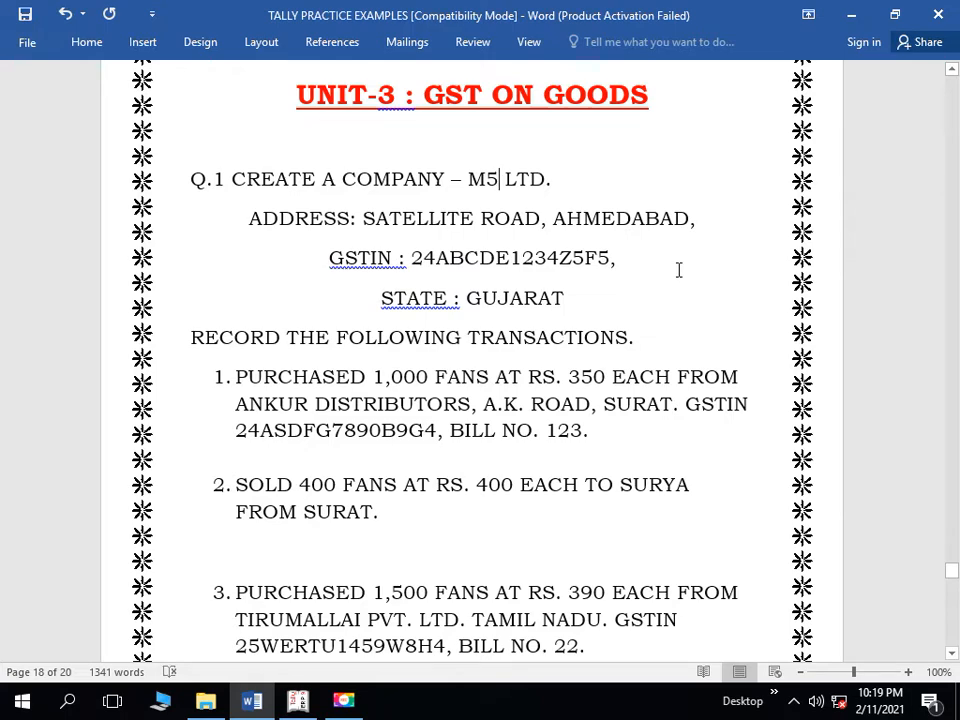
key("alt+Tab")
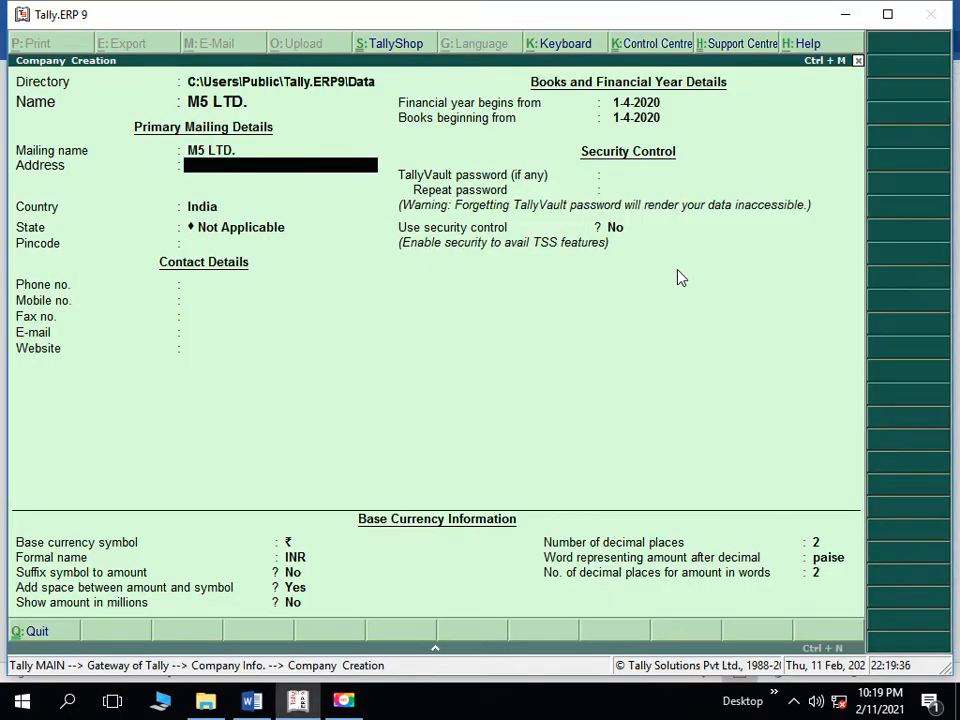
type("SATTELLITE ROAD")
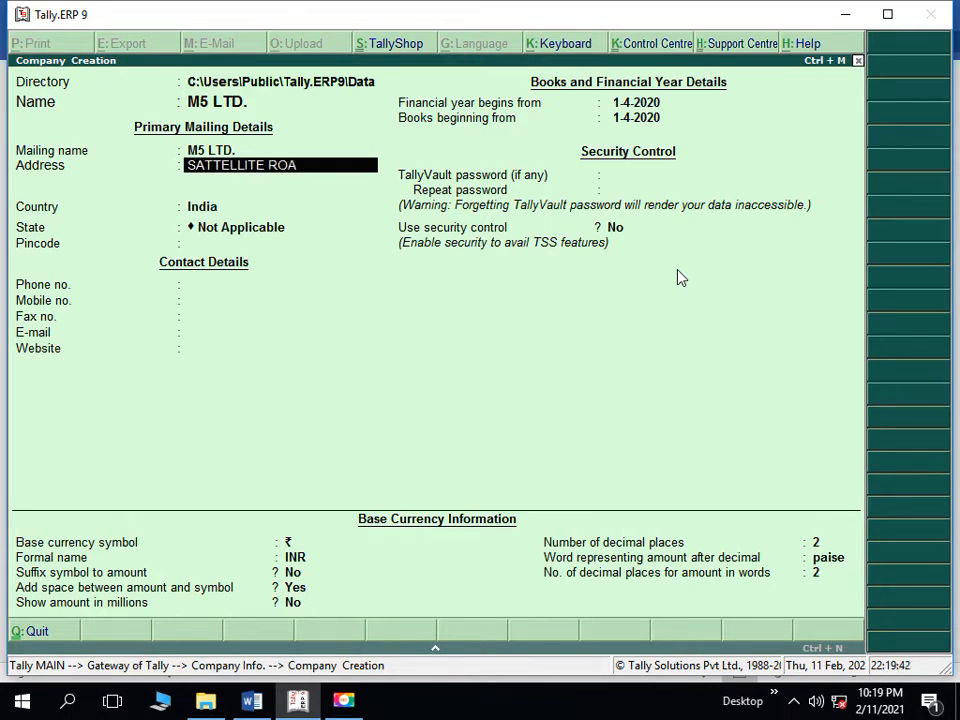
key("Return")
type("AHMEDABAD")
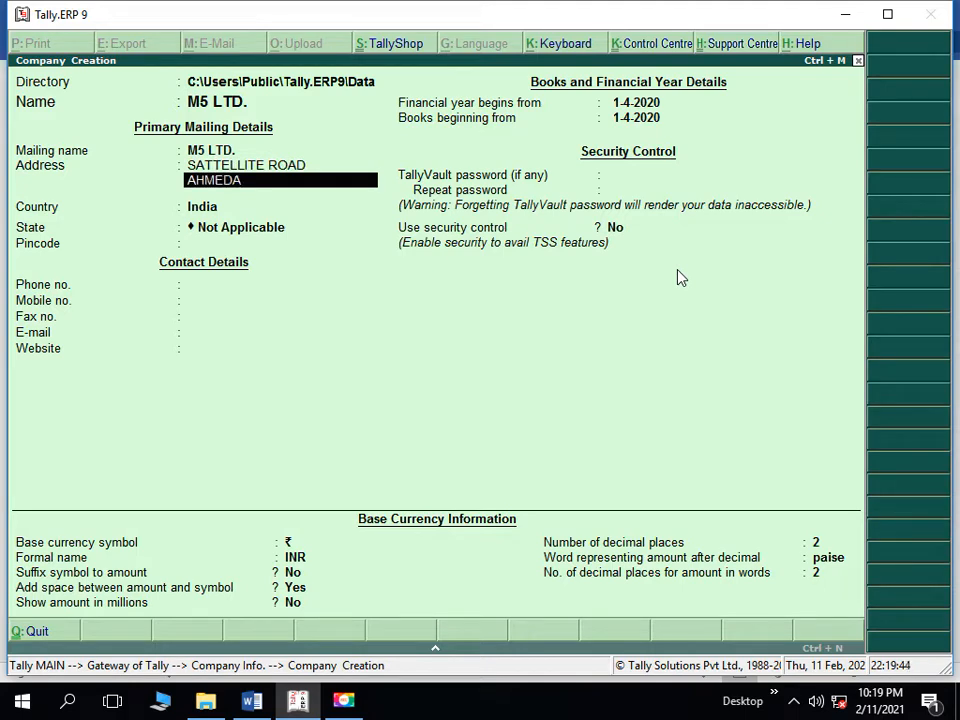
key("Return")
key("Return")
key("Return")
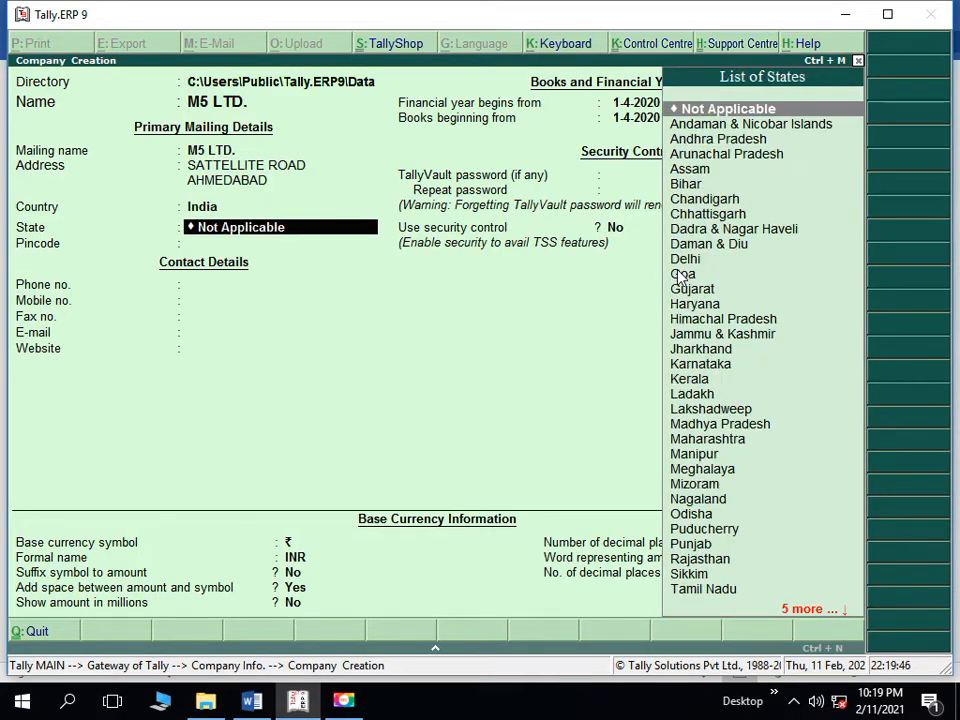
type("gu")
key("Return")
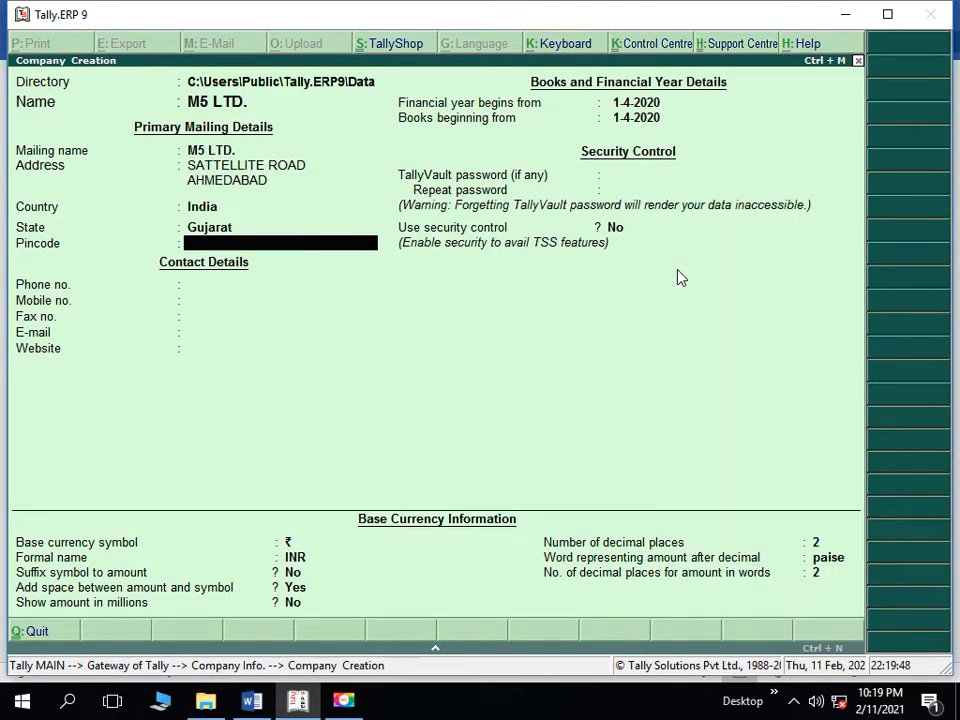
- Leave the pincode and contact details blank and set the financial year to begin from 1-4-2019
key("Return")
key("Return")
key("Return")
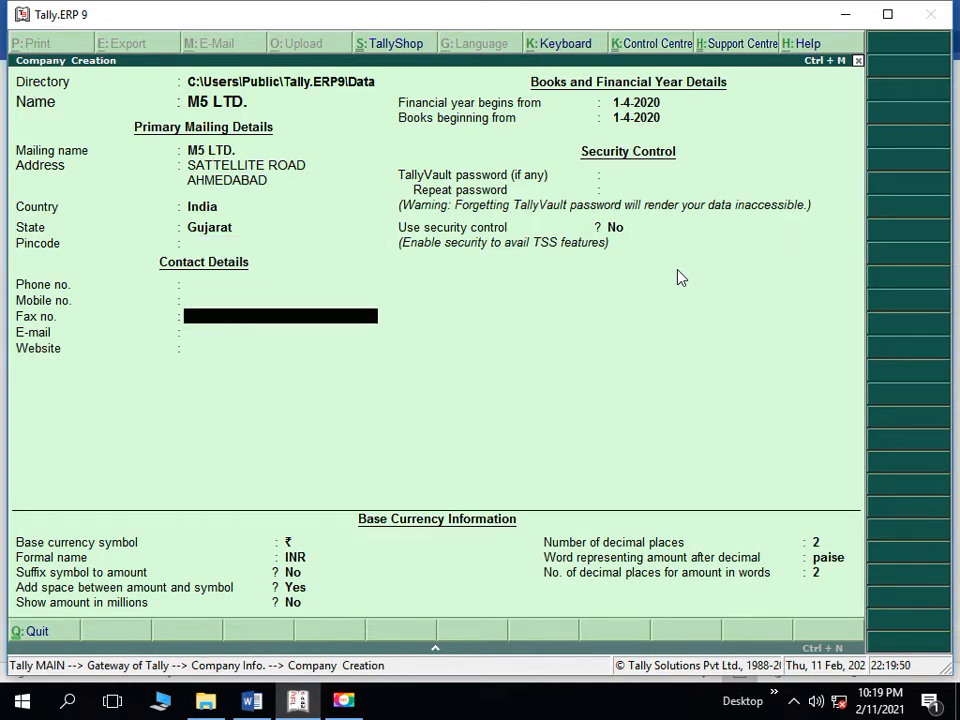
key("Return")
key("Return")
key("Return")
key("Return")
key("BackSpace")
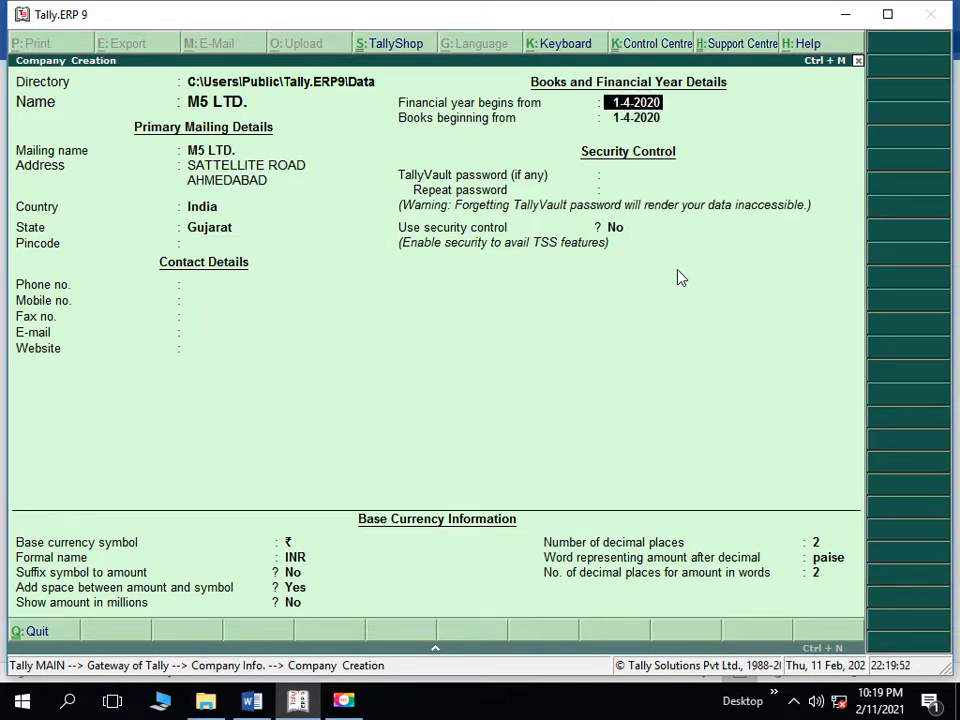
type("1")
type("-")
type("4-201")
type("9")
key("Return")
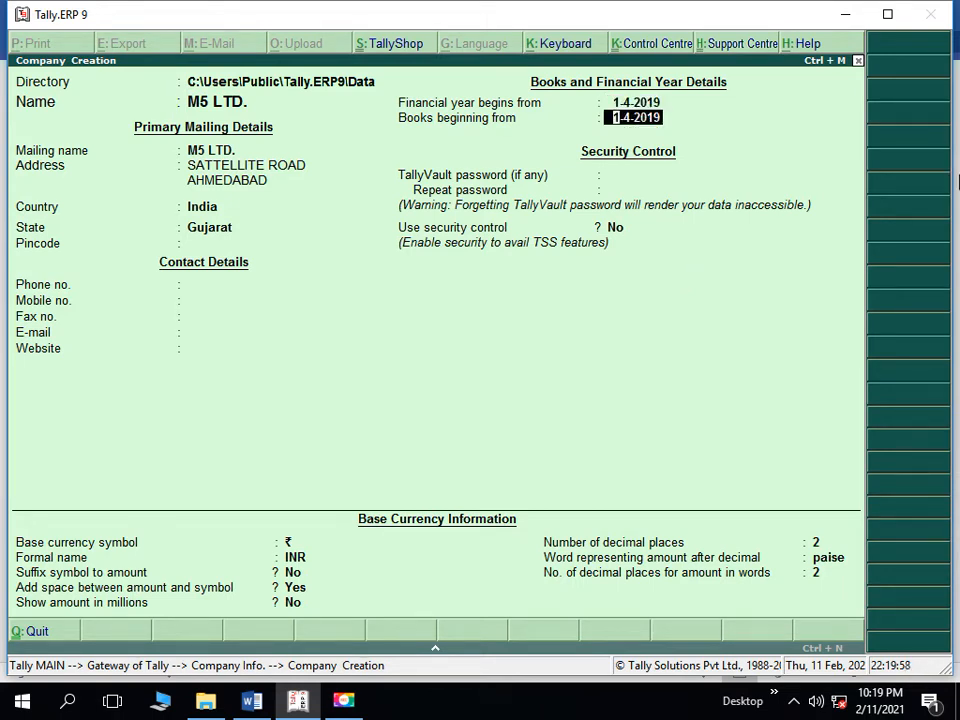
- Keep the default books date, security and base currency settings, save the new company, and return to the Gateway of Tally
key("Return")
key("Return")
key("Return")
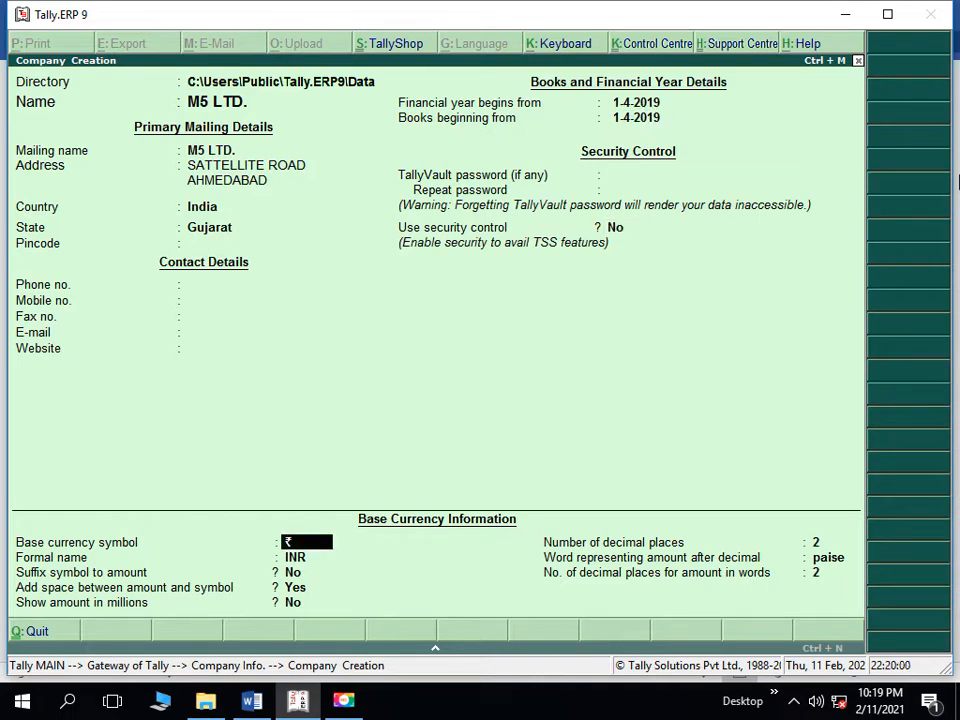
key("Return")
key("Return")
key("Return")
key("Return")
key("Return")
key("Return")
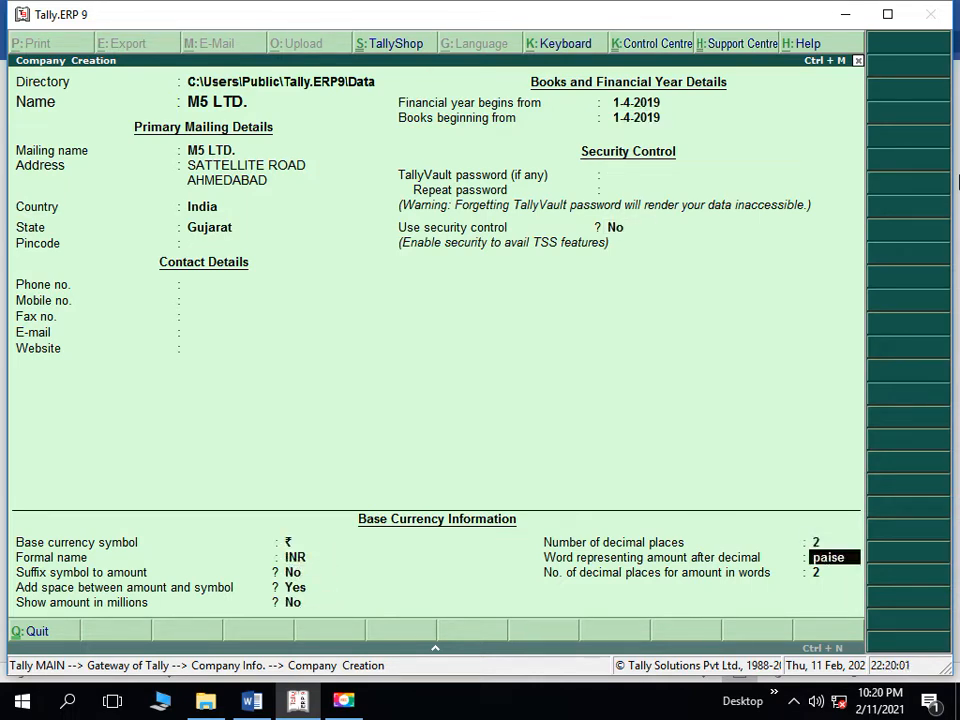
key("Return")
key("Return")
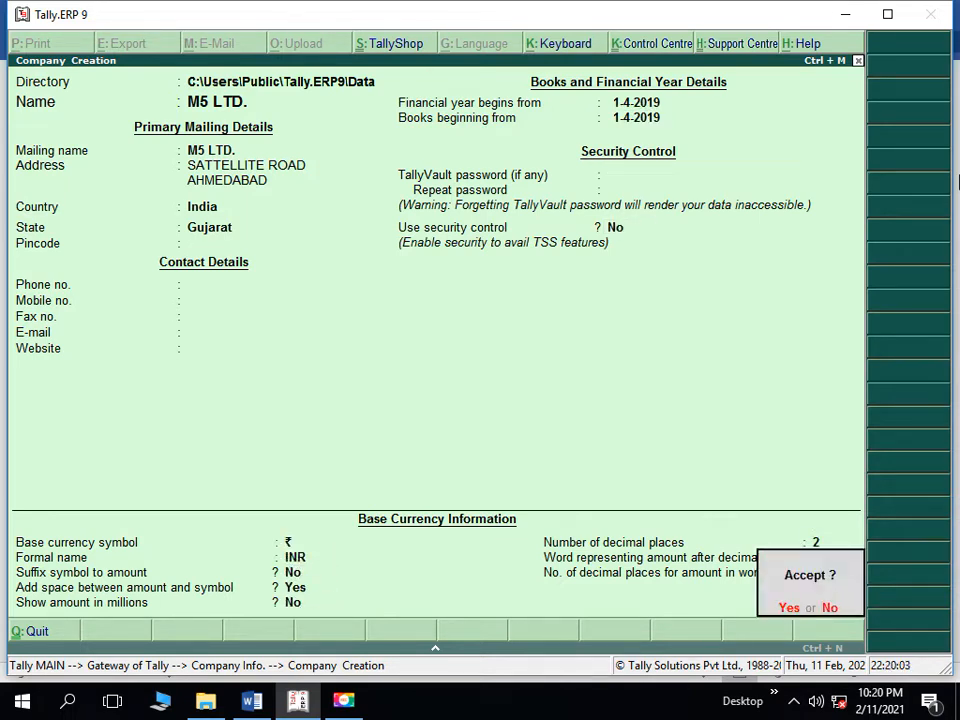
key("Return")
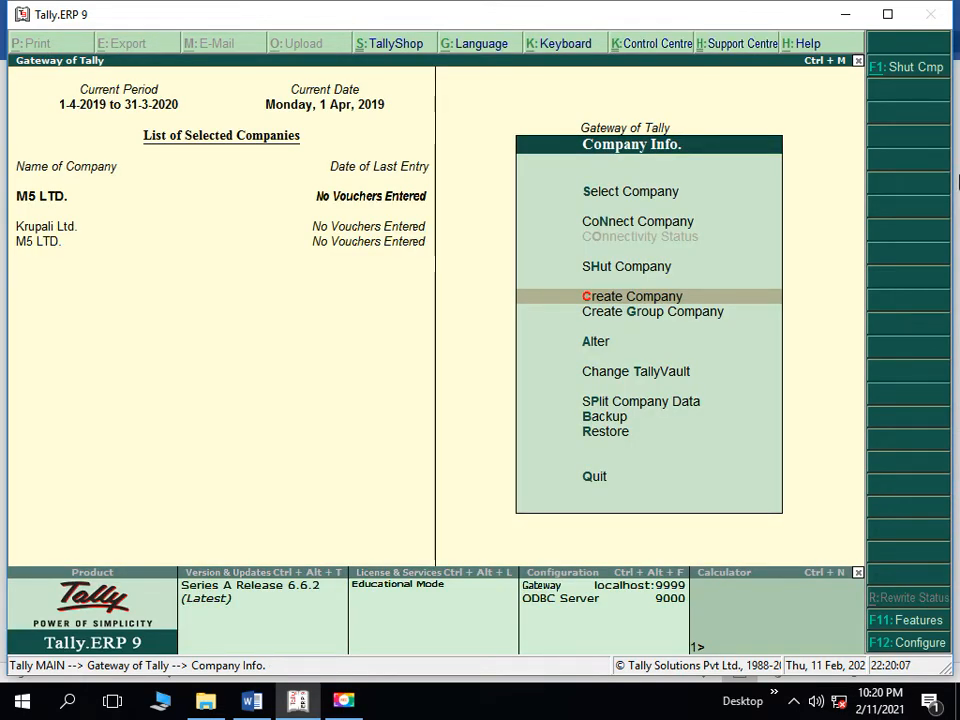
key("Escape")
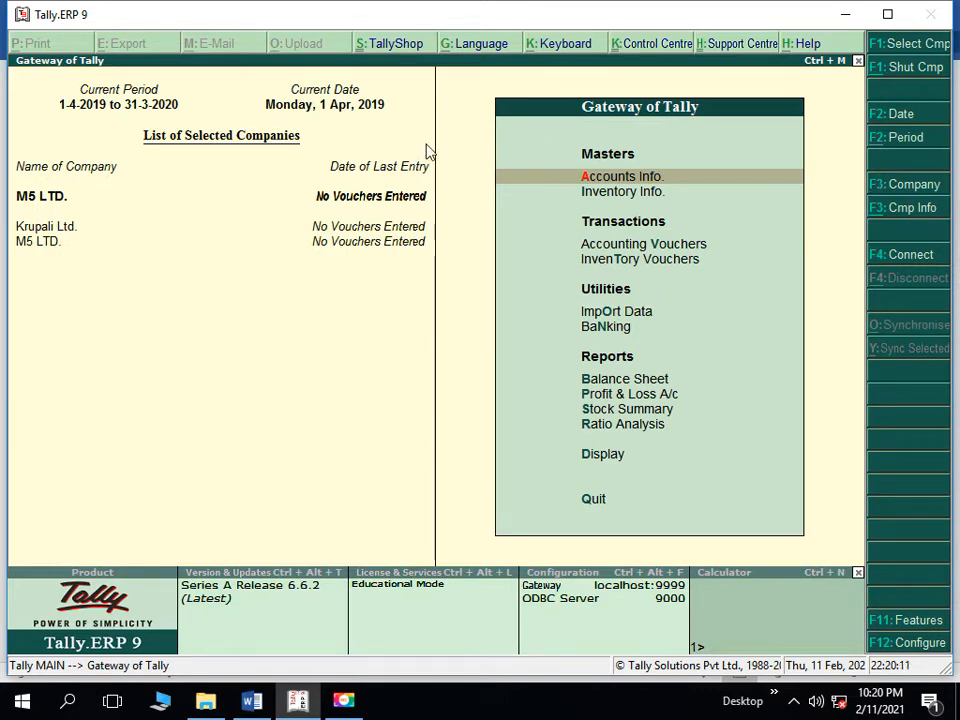
- Open the Statutory & Taxation company features for M5 LTD
left_click(907, 625)
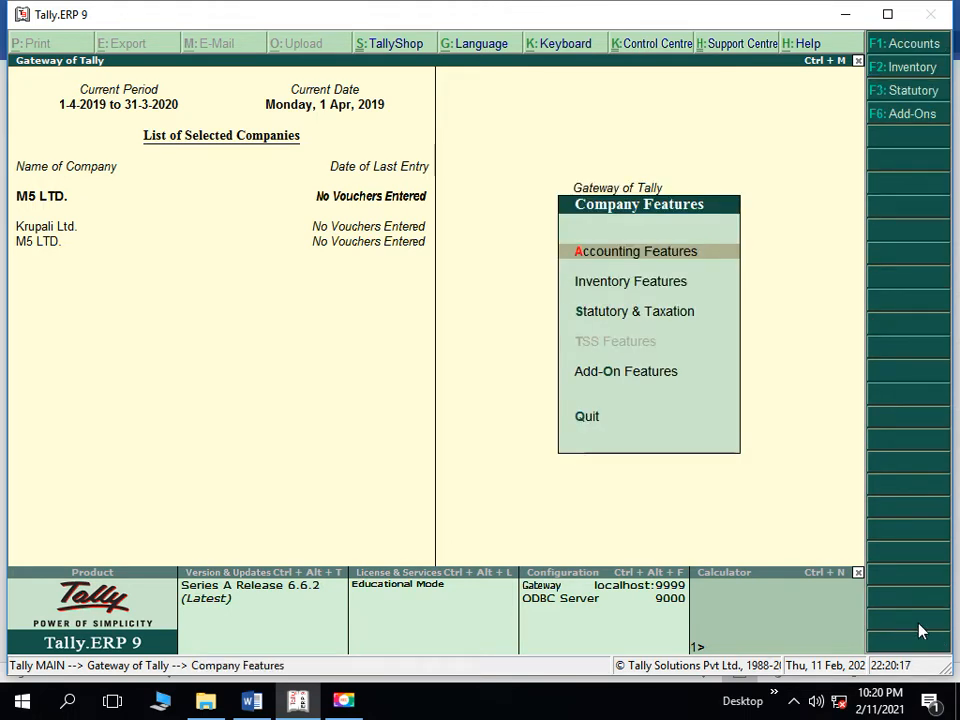
key("Down")
key("Down")
key("Down")
key("Up")
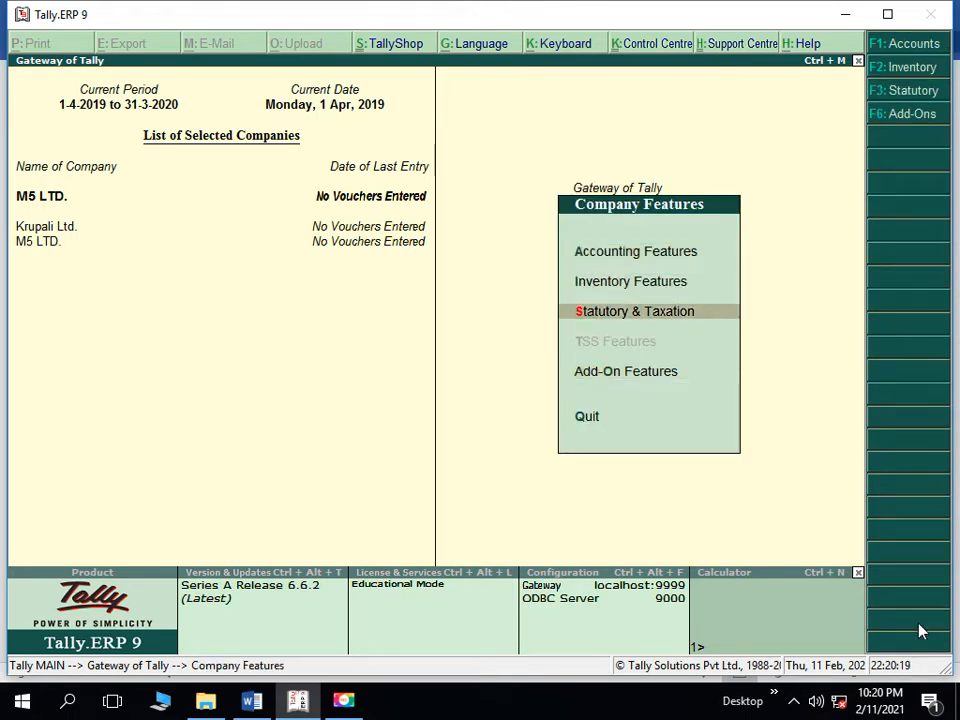
key("Return")
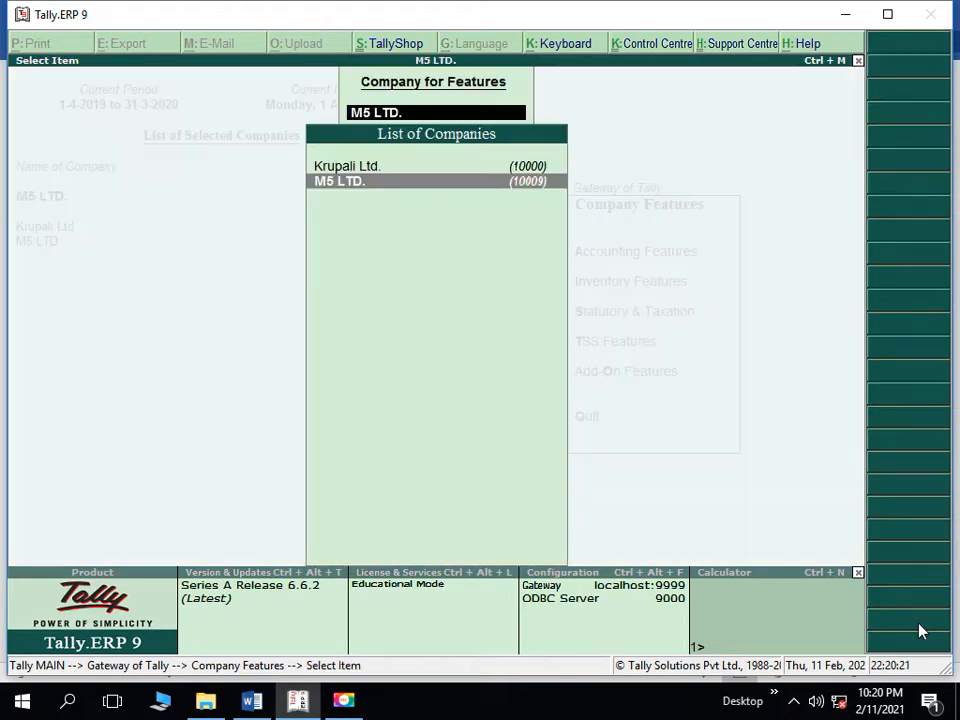
key("Return")
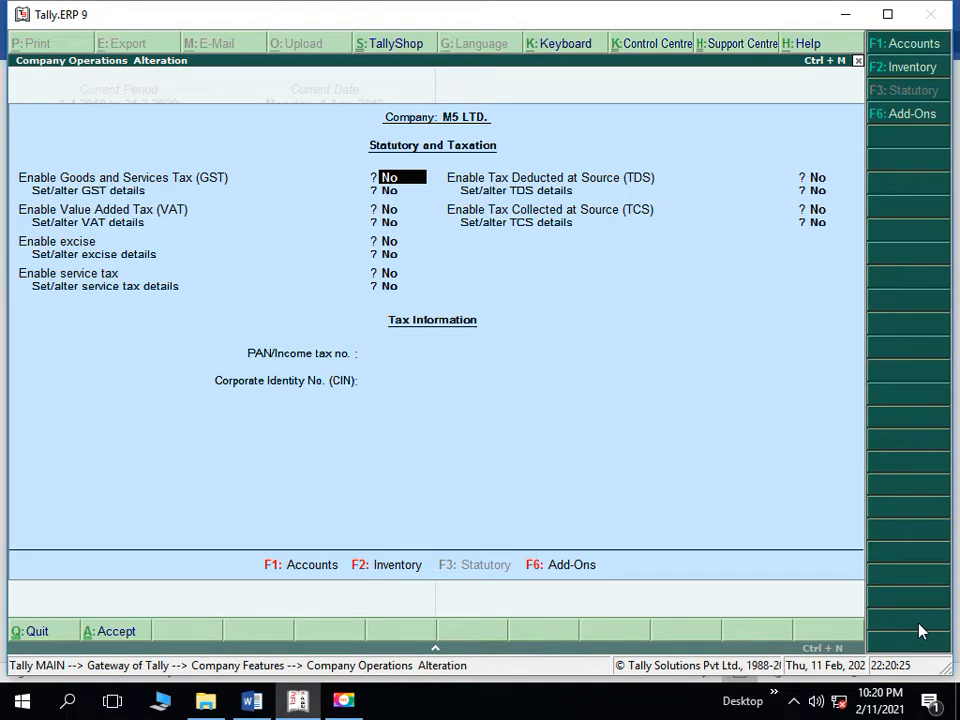
- Enable Goods and Services Tax (GST) for the company and open its GST details for setting
type("Y")
key("Return")
type("Y")
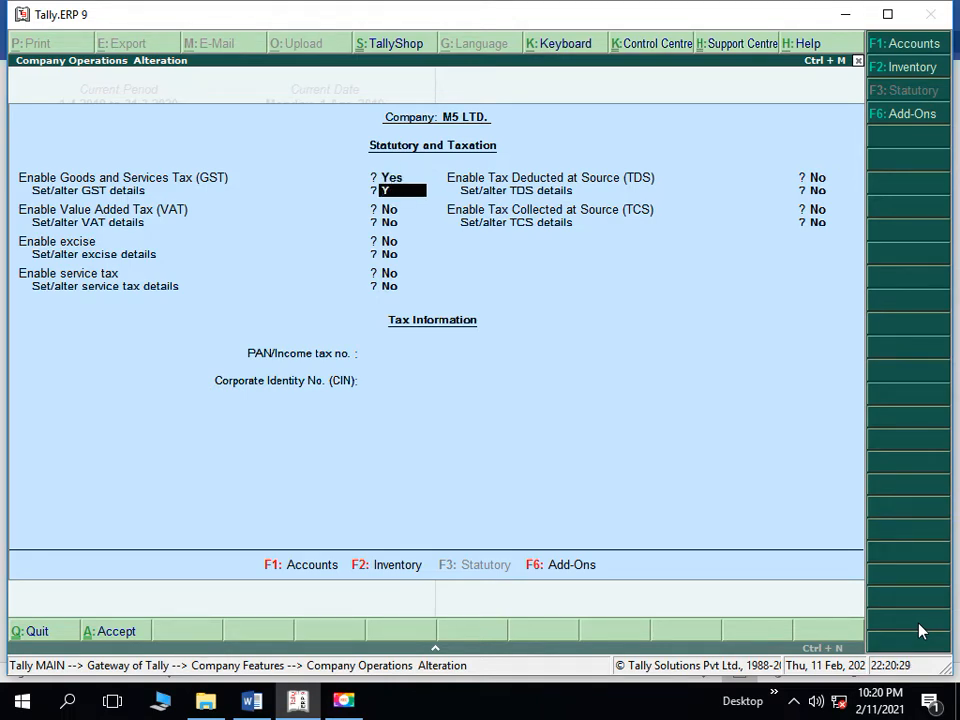
key("Return")
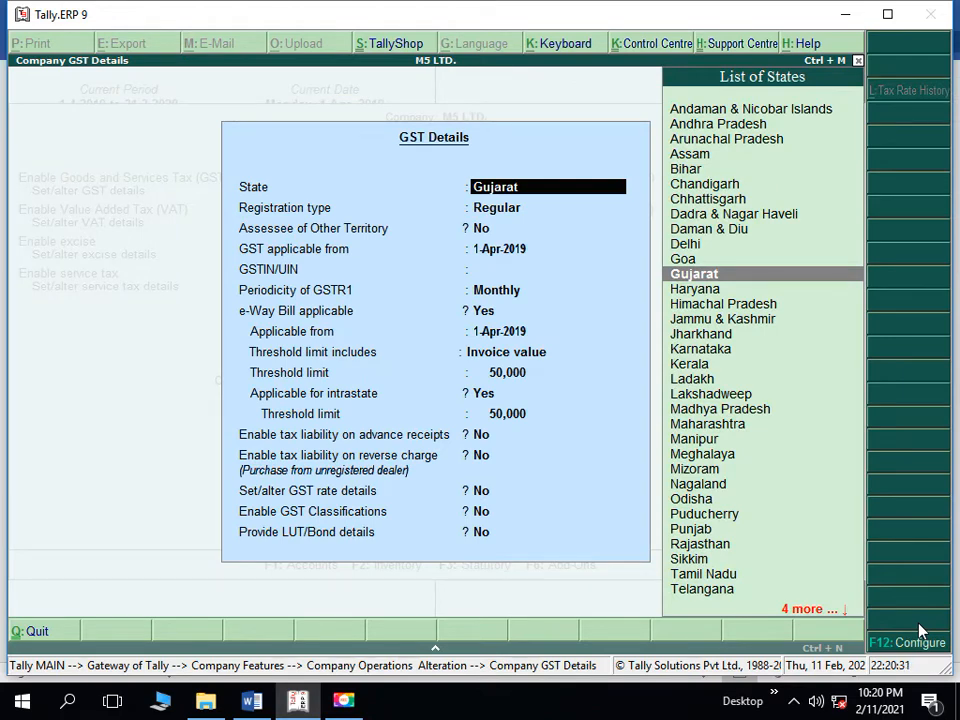
- Keep the state Gujarat, registration type Regular, Assessee of Other Territory at No and GST applicable from 1-Apr-2019
key("Return")
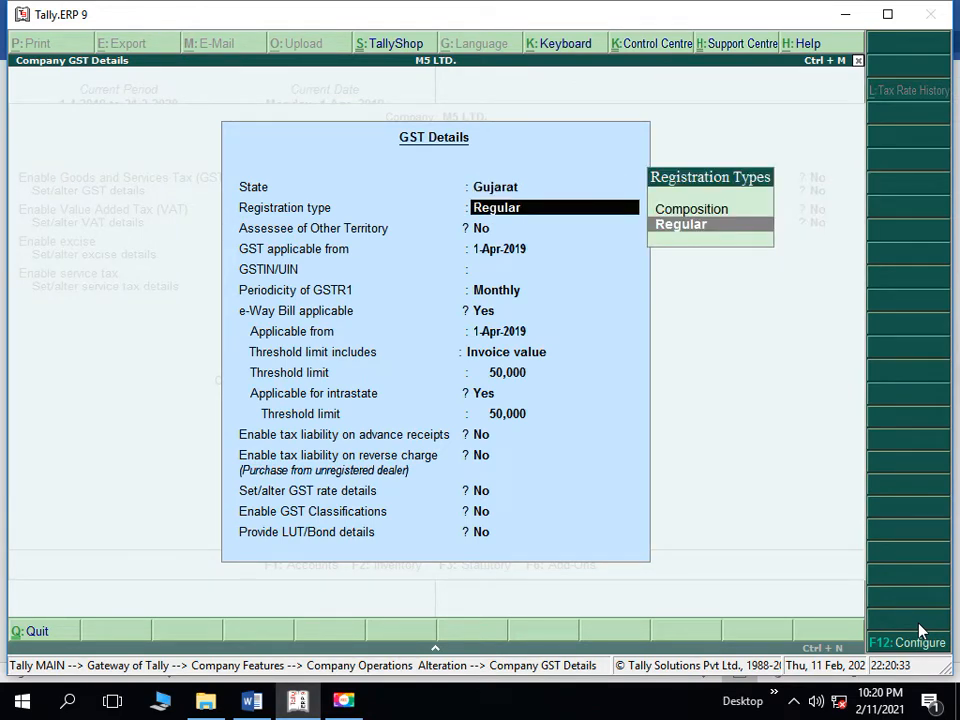
key("Return")
key("Return")
key("Return")
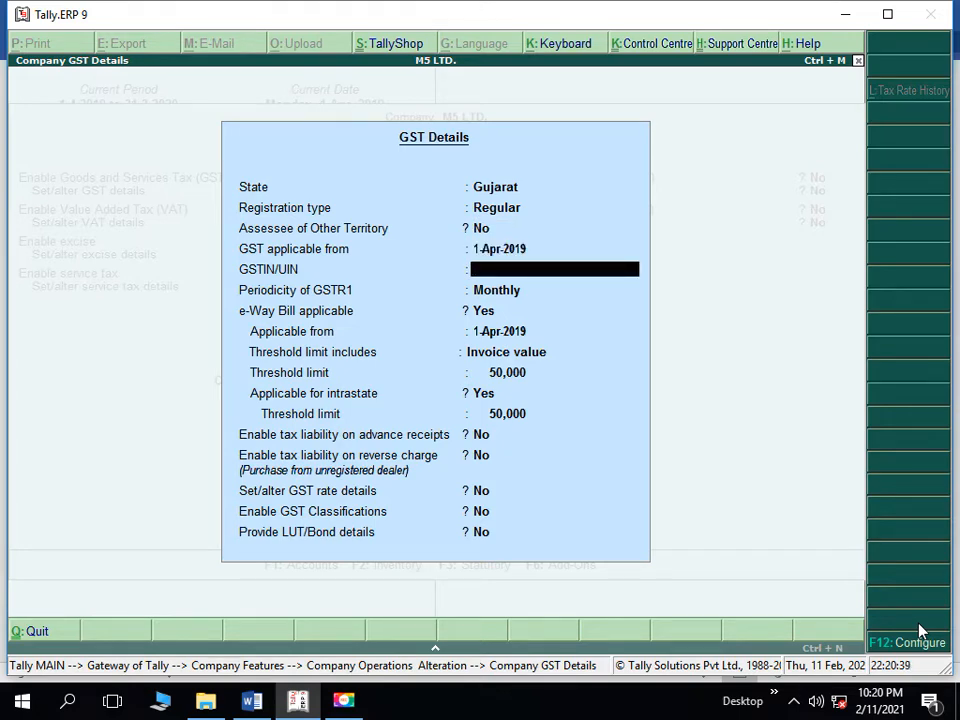
- Look up the company's GSTIN in the Word practice document, enter it in Tally's GST details and keep GSTR1 periodicity Monthly
key("alt+Tab")
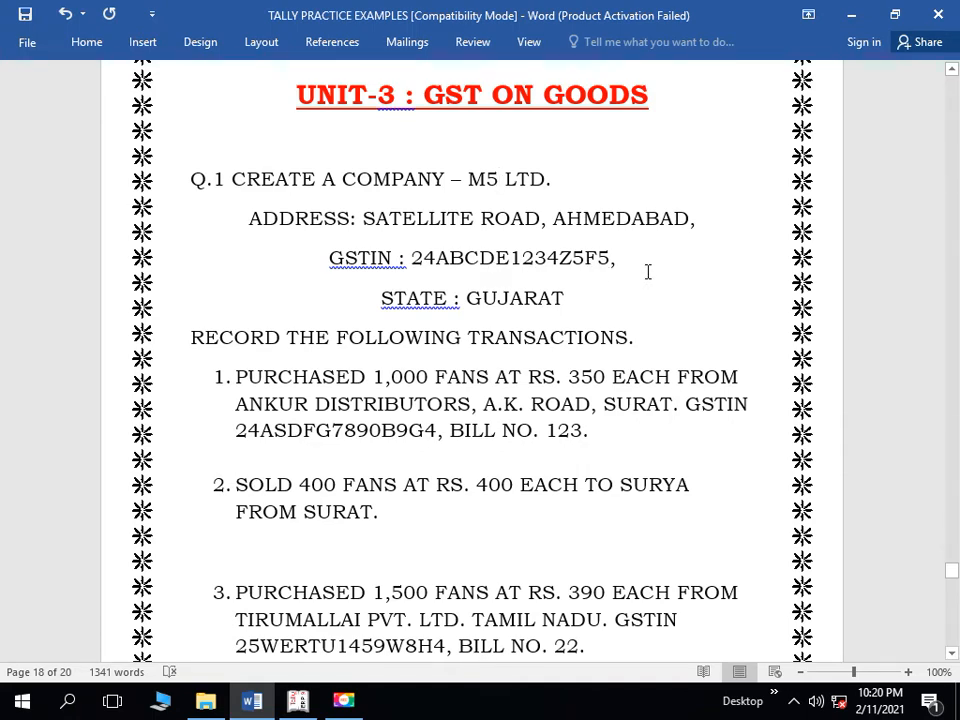
key("alt+Tab")
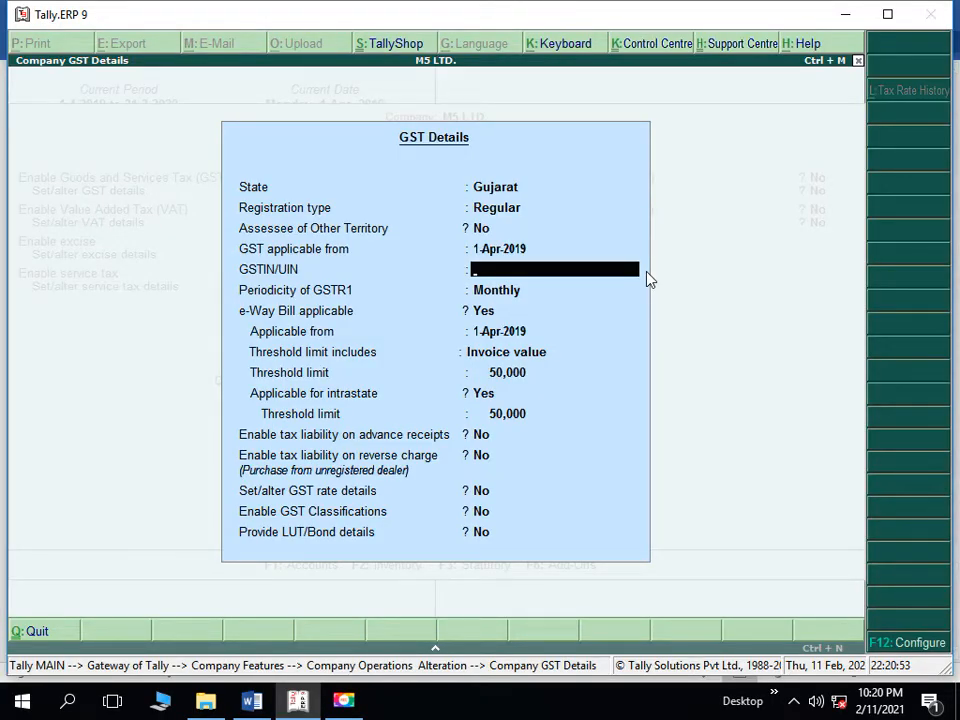
type("24ABCDE123")
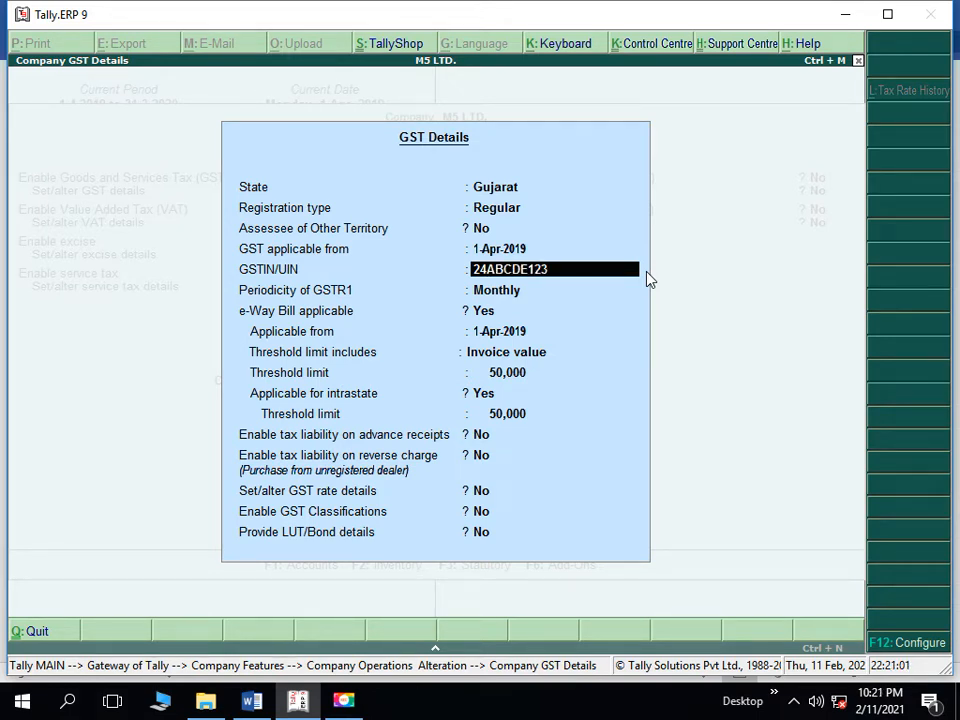
type("4")
type("F5")
key("BackSpace")
key("BackSpace")
key("BackSpace")
type("Z5")
key("BackSpace")
key("BackSpace")
type("4Z5F5")
key("Return")
key("Return")
key("Return")
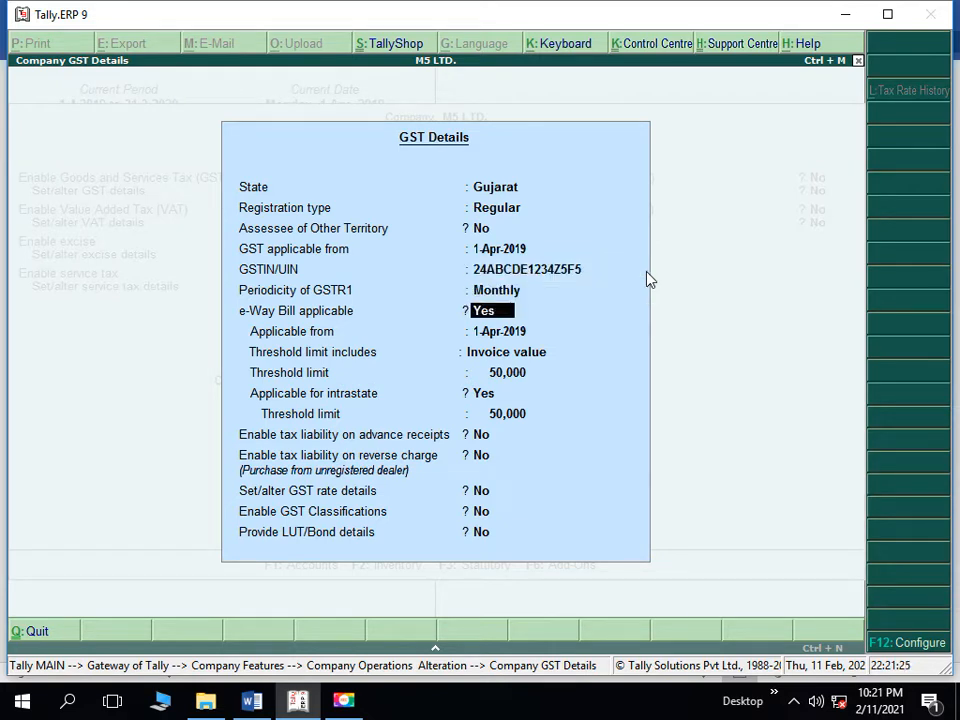
- Set e-Way Bill applicable to No and keep both tax liability options and the GST rate details at No
type("n")
key("Return")
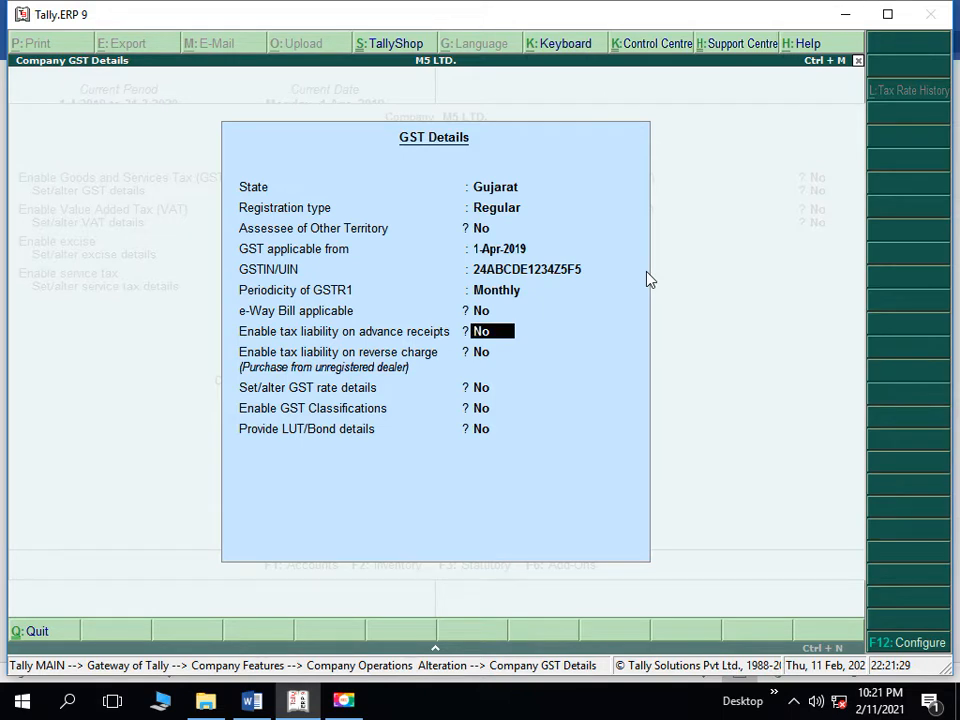
key("Return")
key("Return")
key("Return")
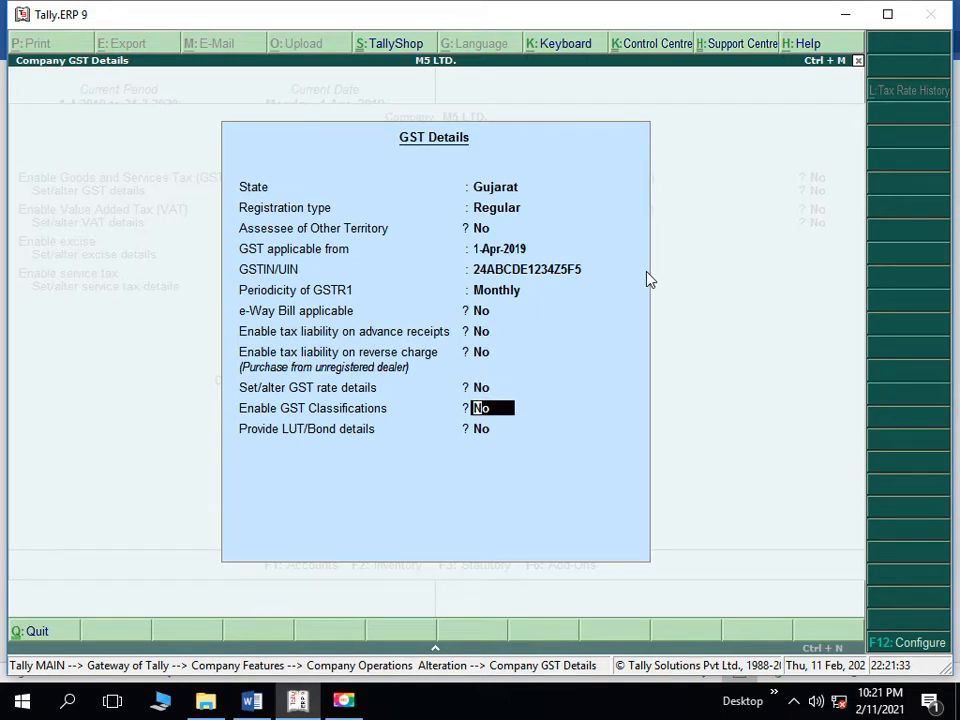
- Enable GST Classifications, keep LUT/Bond details at No, save the GST details and return to the Gateway of Tally
type("y")
key("Return")
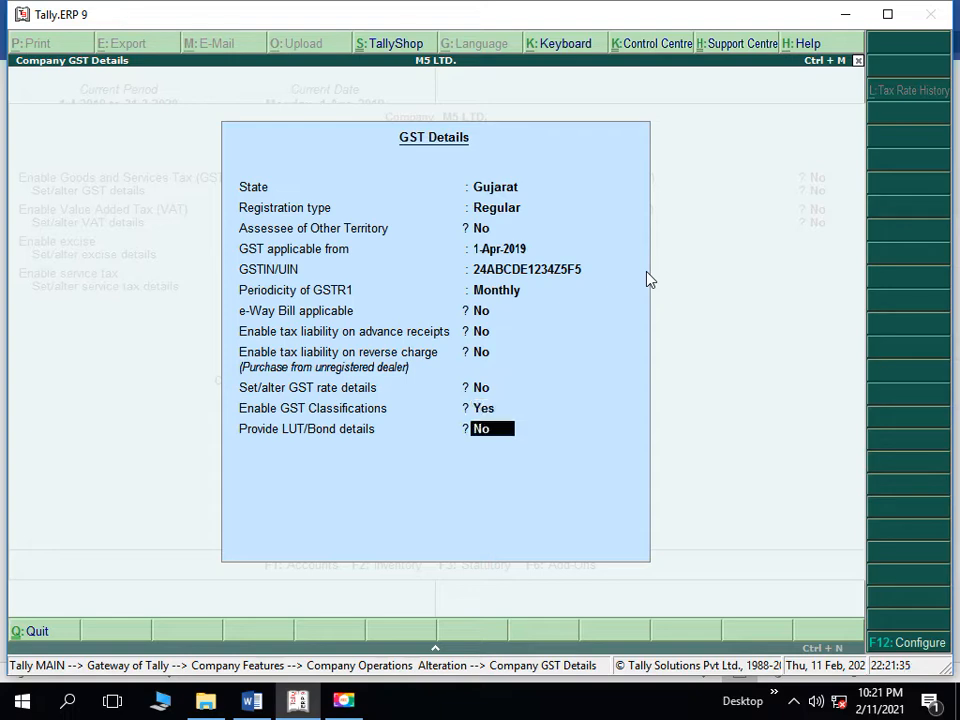
key("Return")
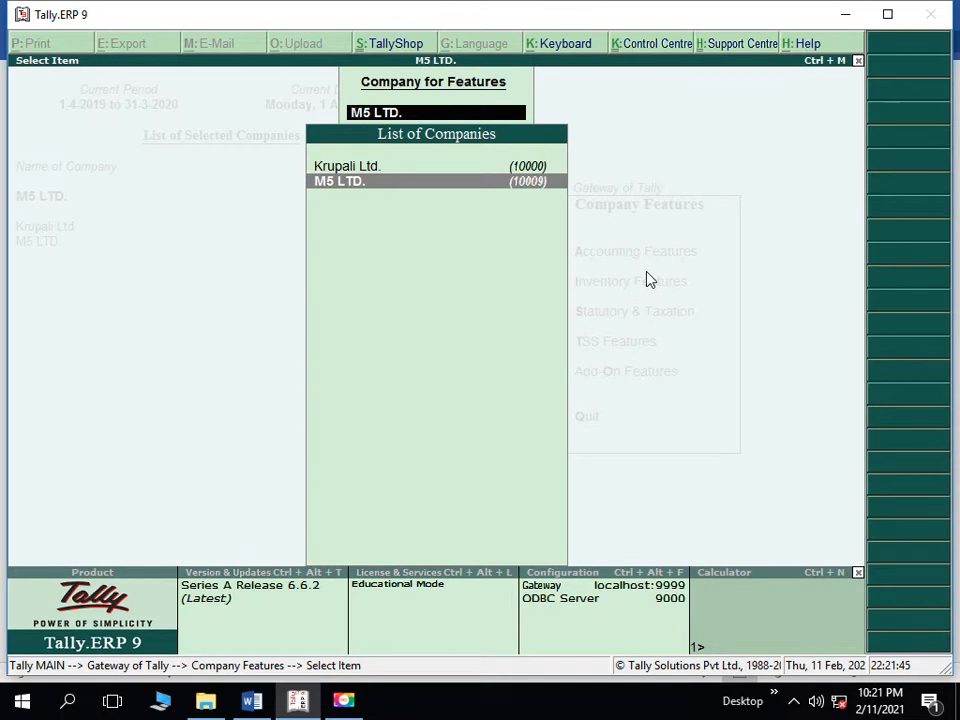
key("Escape")
key("Escape")
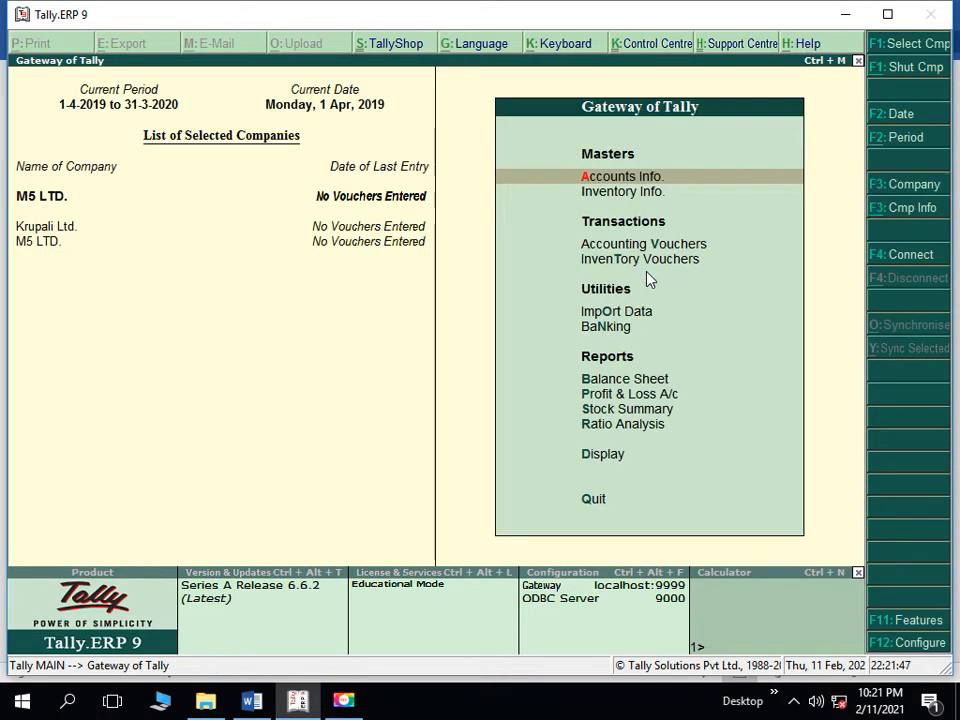
- Check the GST on goods transactions in the Word document and open the creation form for a new ledger in Tally
key("alt+Tab")
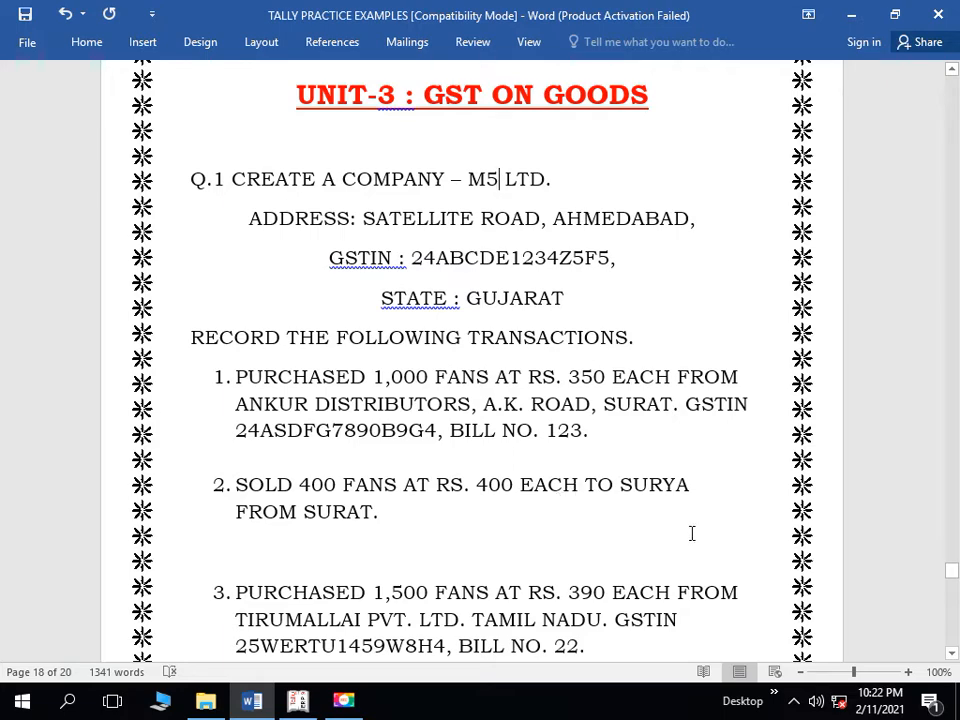
key("alt+Tab")
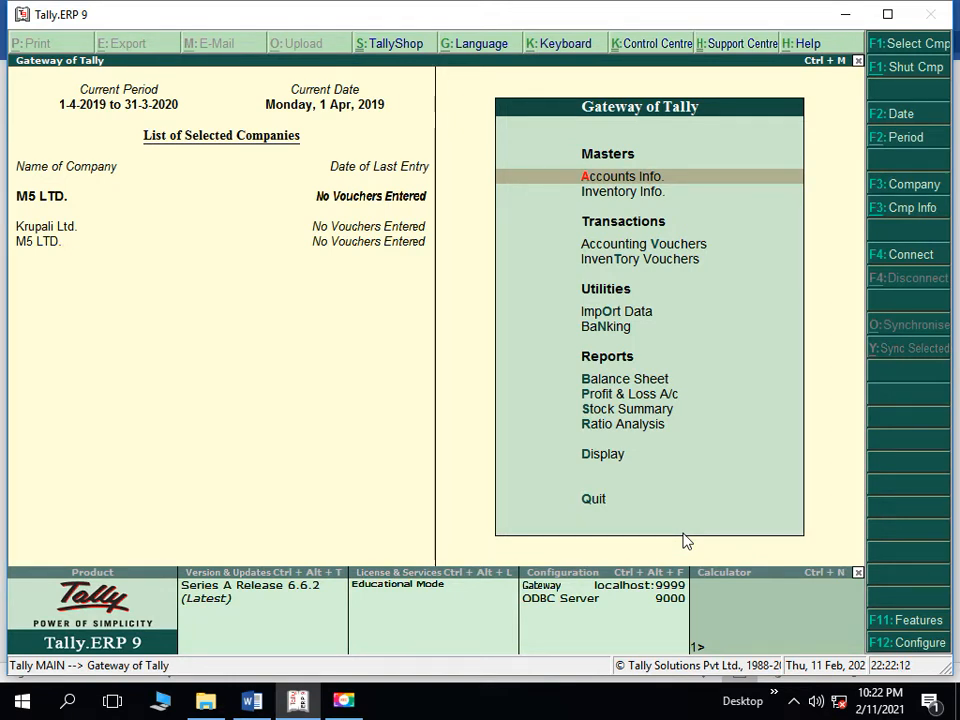
key("Return")
key("Down")
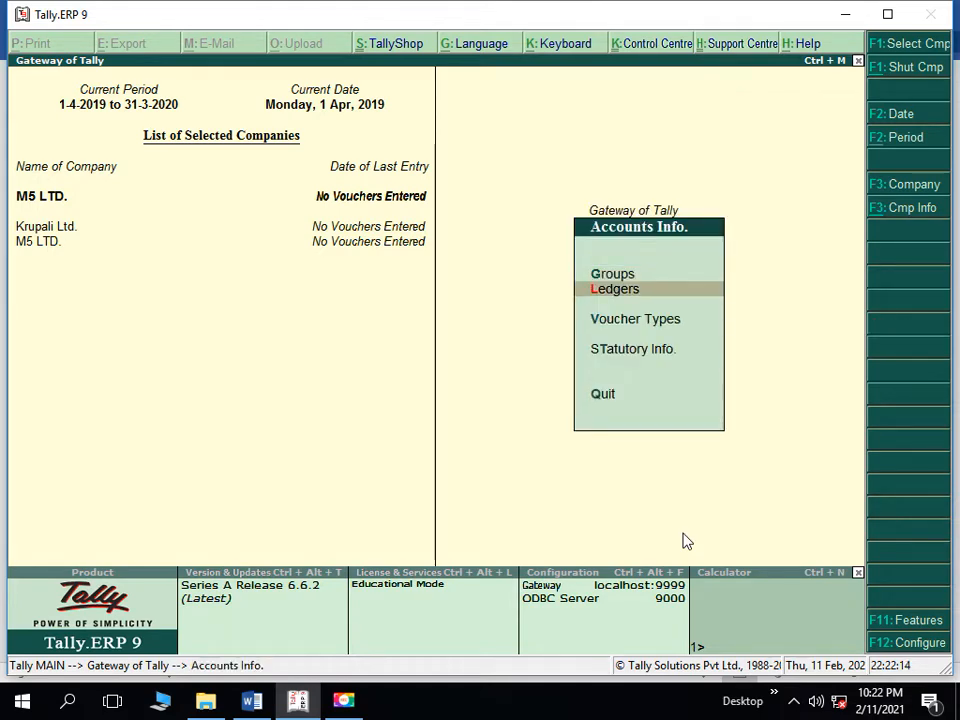
key("Return")
key("Return")
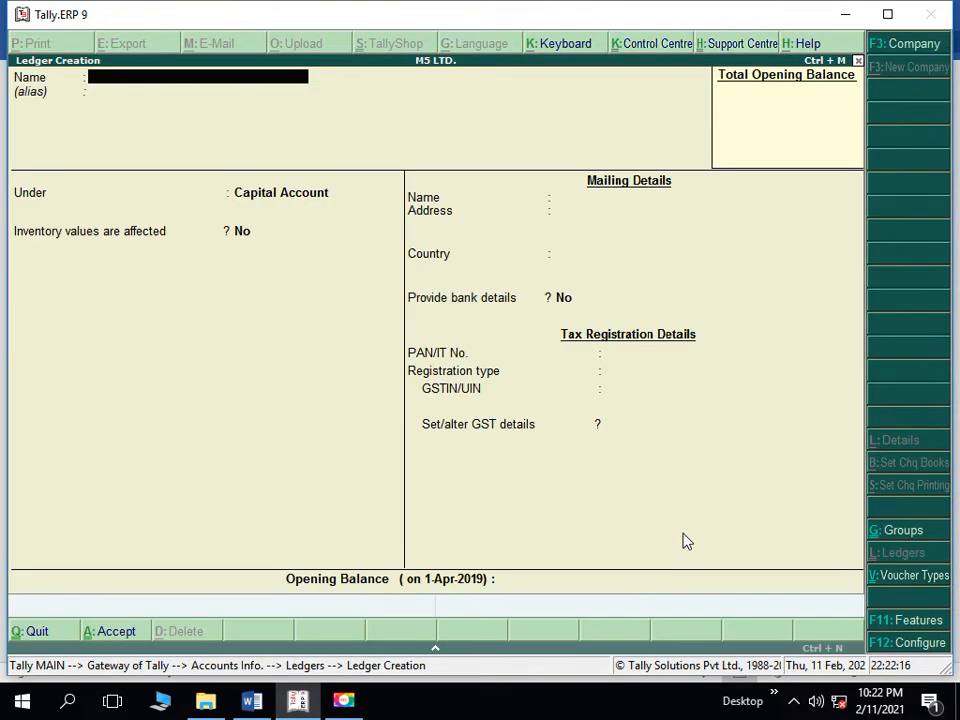
- Name the new ledger PURCHASE A/C without an alias and place it under Purchase Accounts
type("PURCHASE A/C")
key("Return")
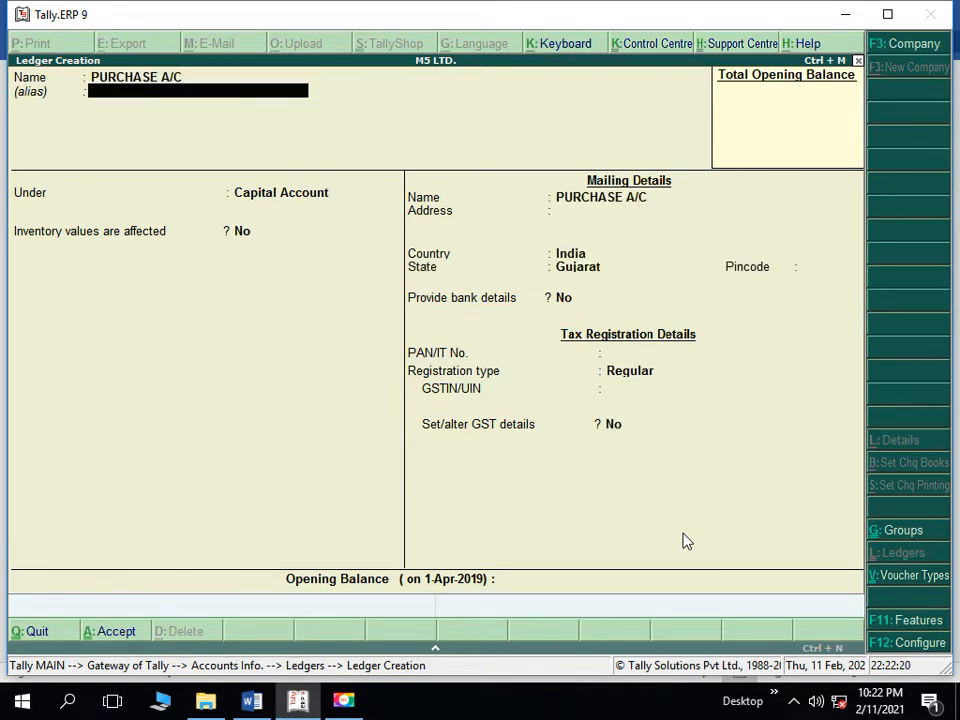
key("Return")
type("PUR")
key("Return")
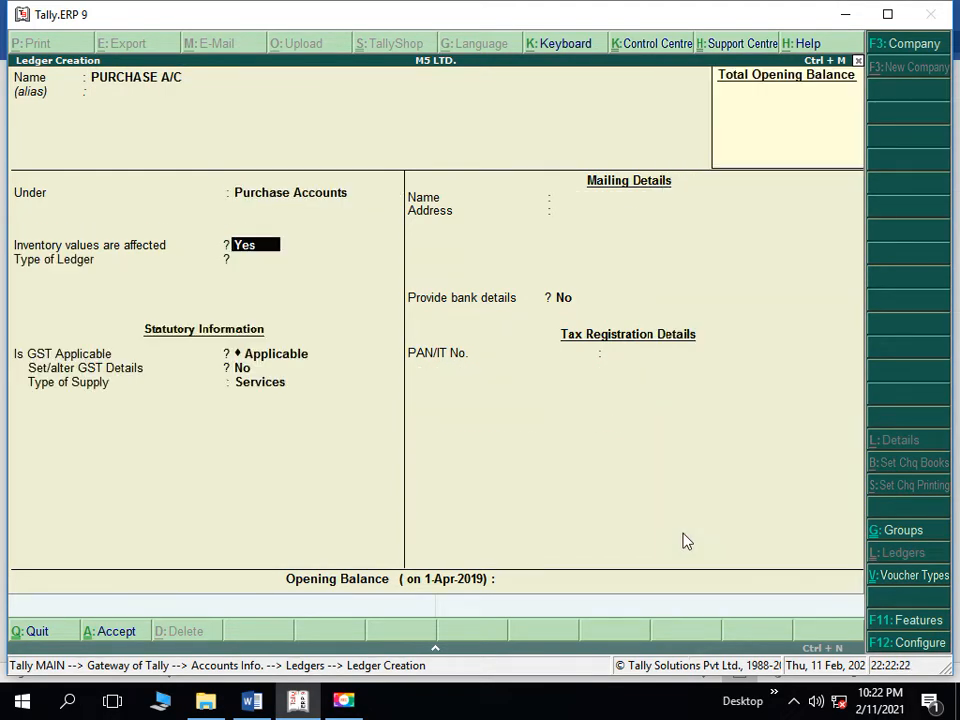
- Keep inventory values affected and GST applicable for PURCHASE A/C, set its type of supply to Goods and save the ledger
key("Return")
key("Return")
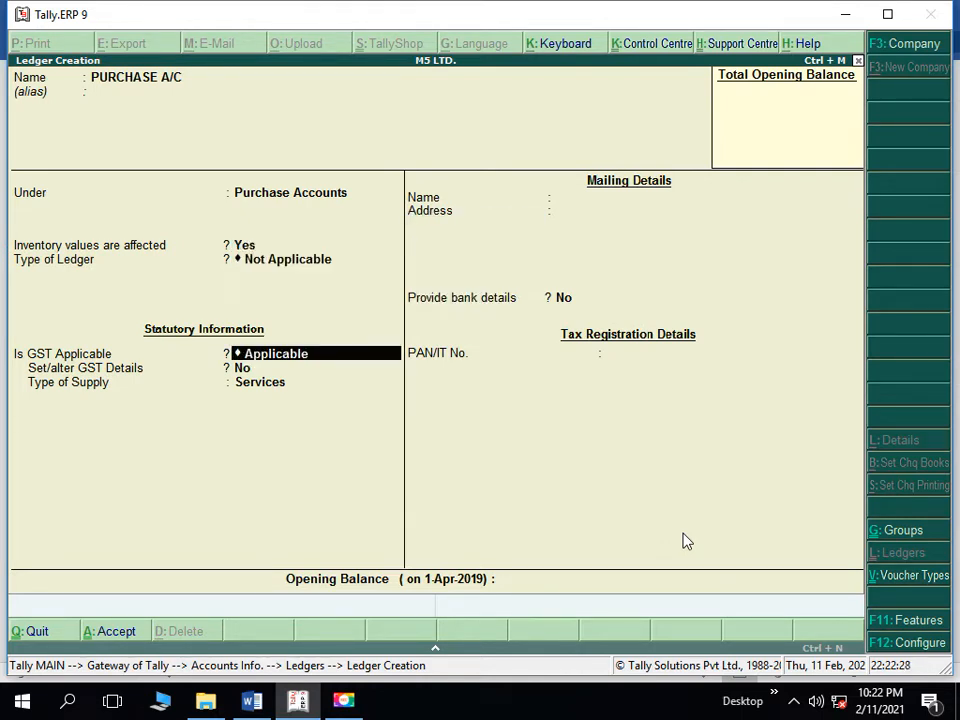
key("Return")
key("Return")
key("Up")
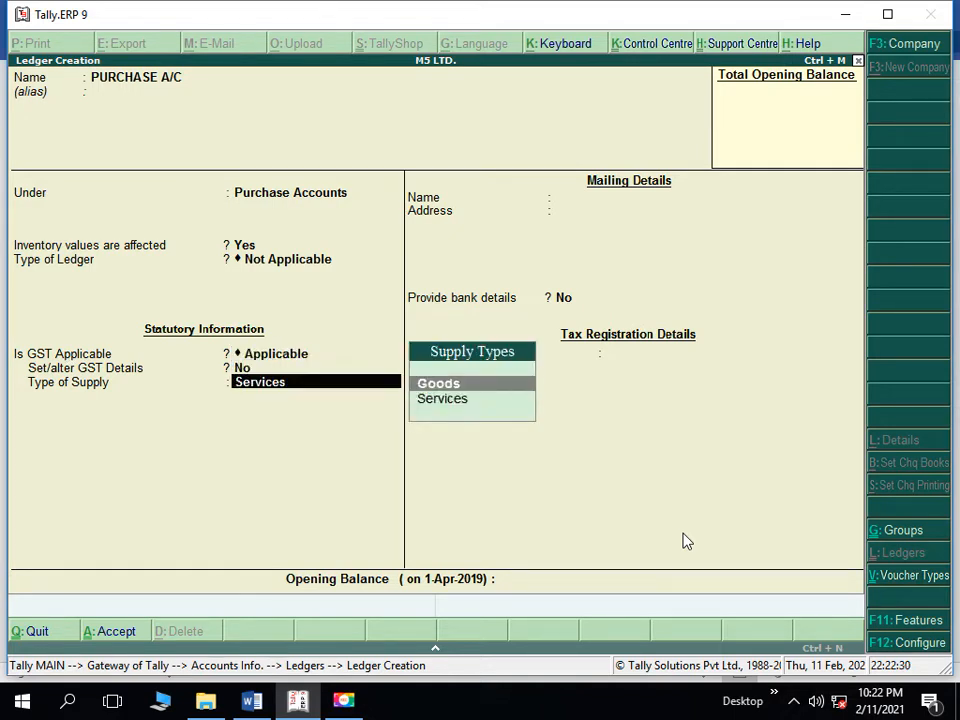
key("Return")
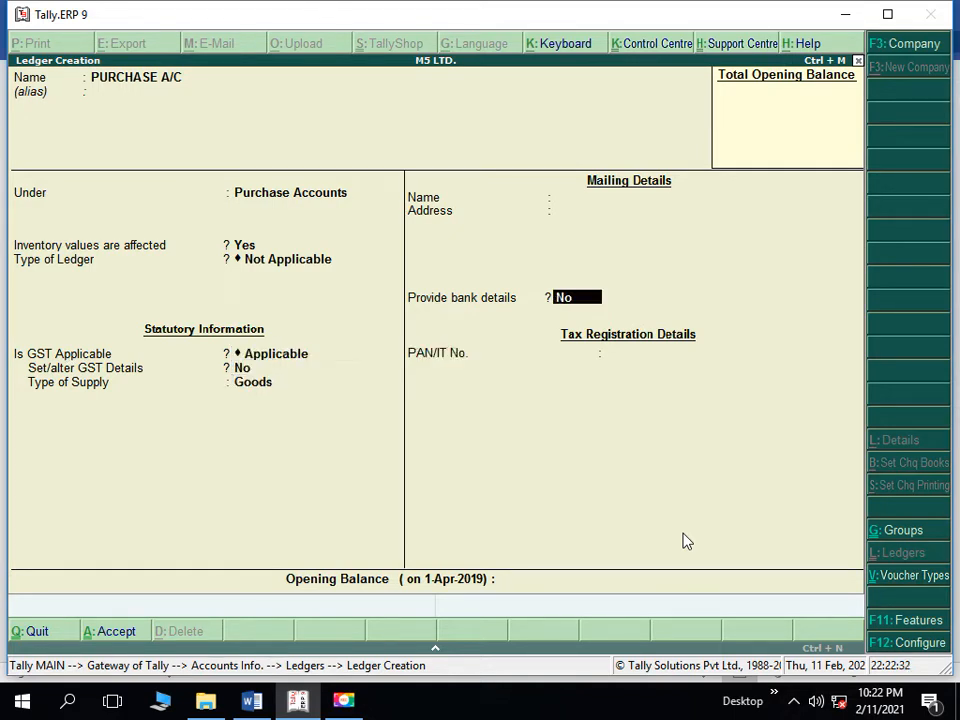
key("ctrl+a")
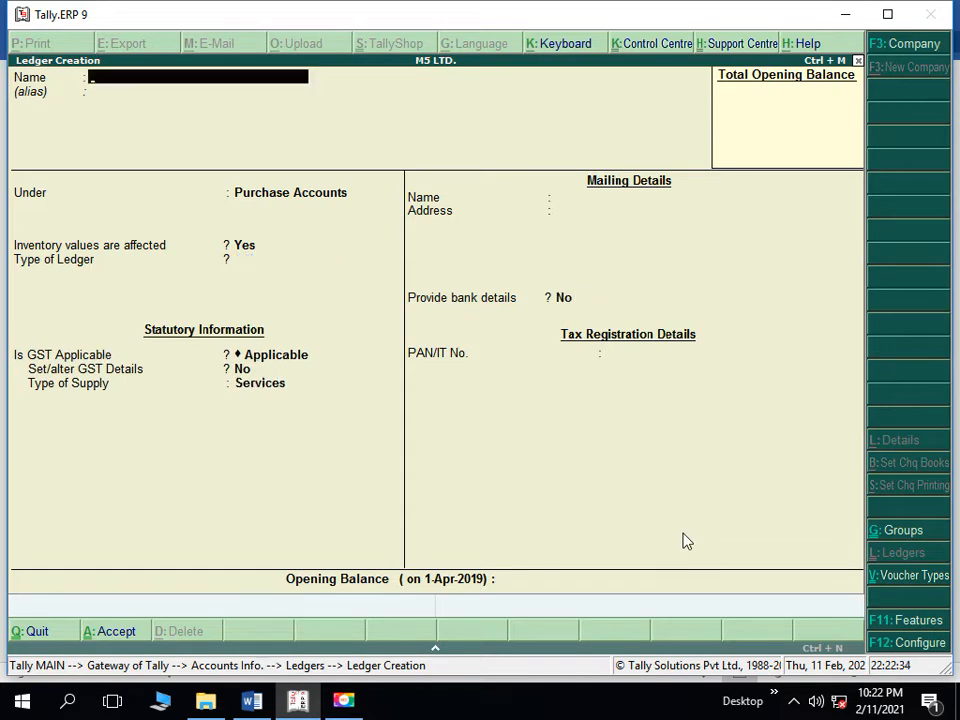
- Name the next ledger SALES A/C without an alias and place it under Sales Accounts
type("SALES A/C")
key("Return")
key("Return")
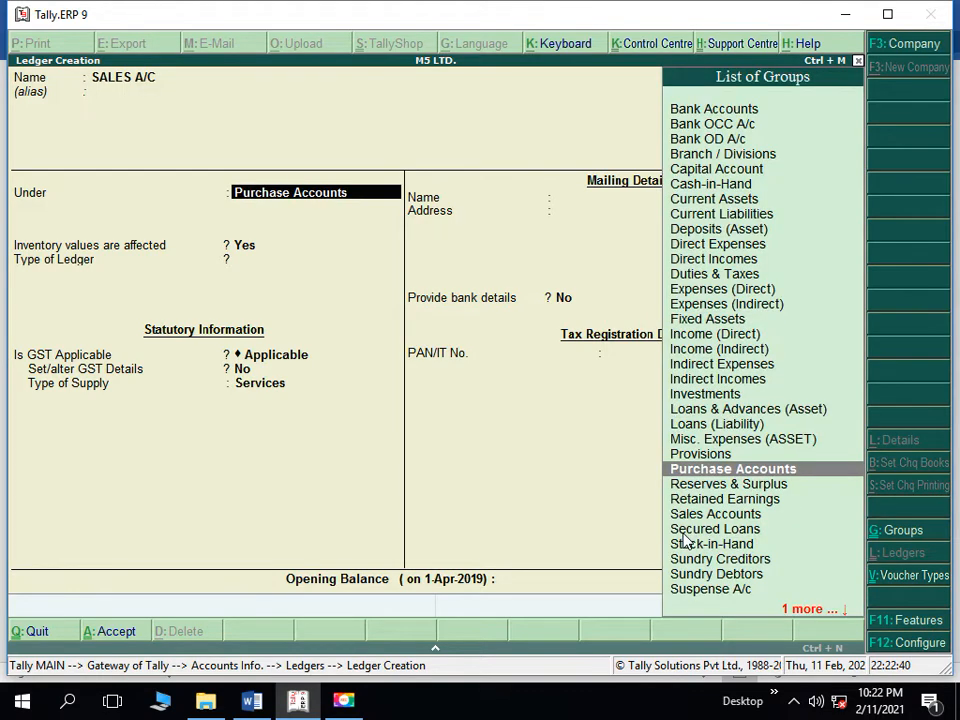
type("S")
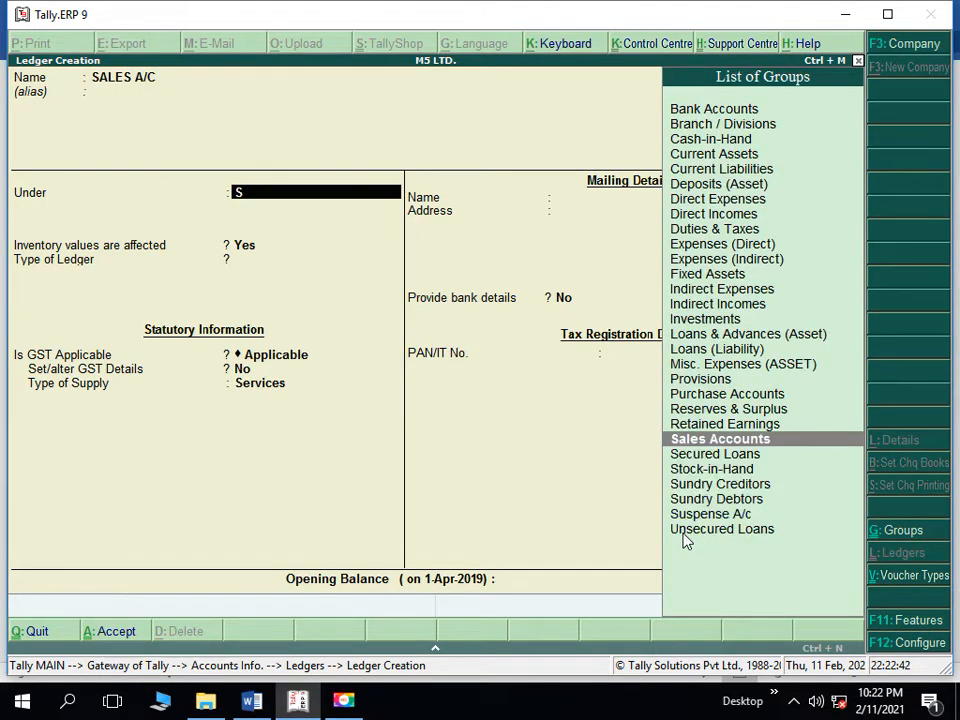
key("Return")
- Keep inventory values affected and GST applicable for SALES A/C, set its type of supply to Goods and save the ledger
key("Return")
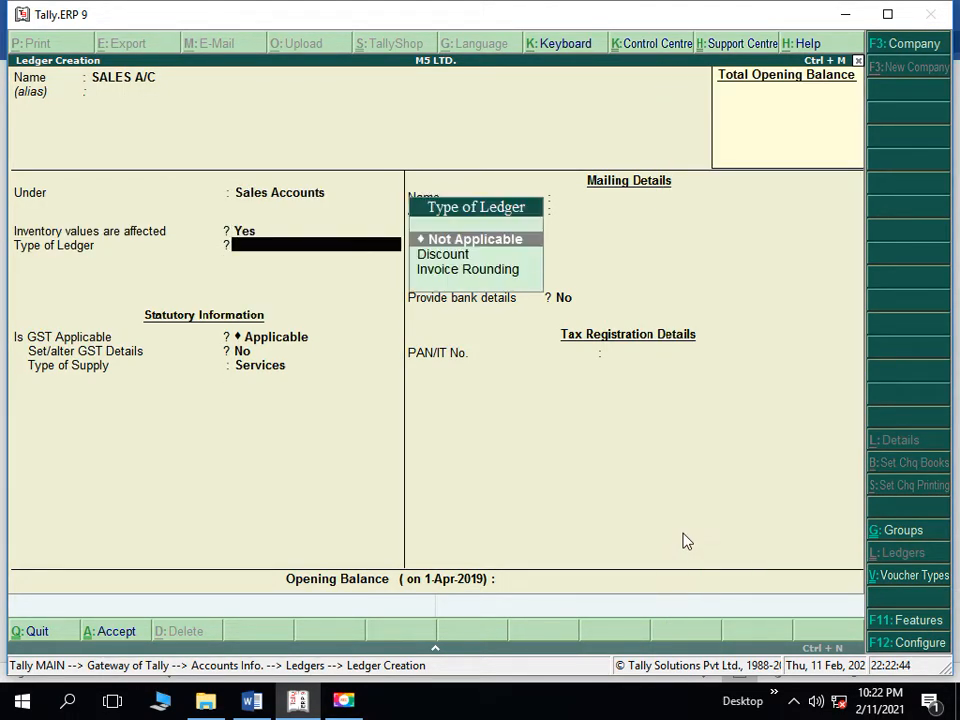
key("Return")
key("Return")
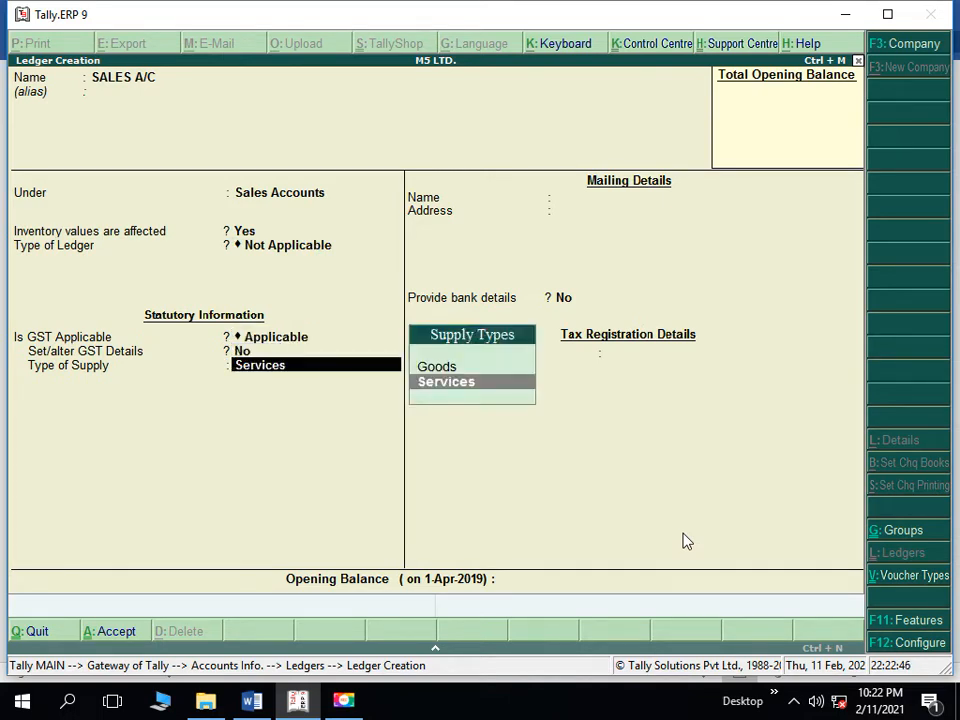
key("Up")
key("Return")
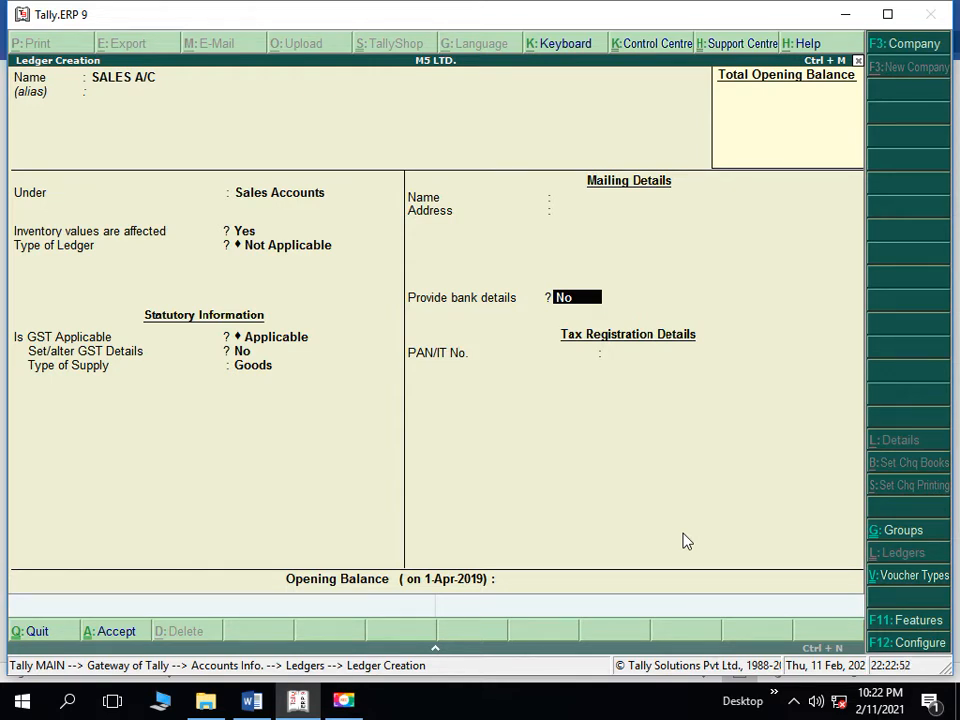
key("ctrl+a")
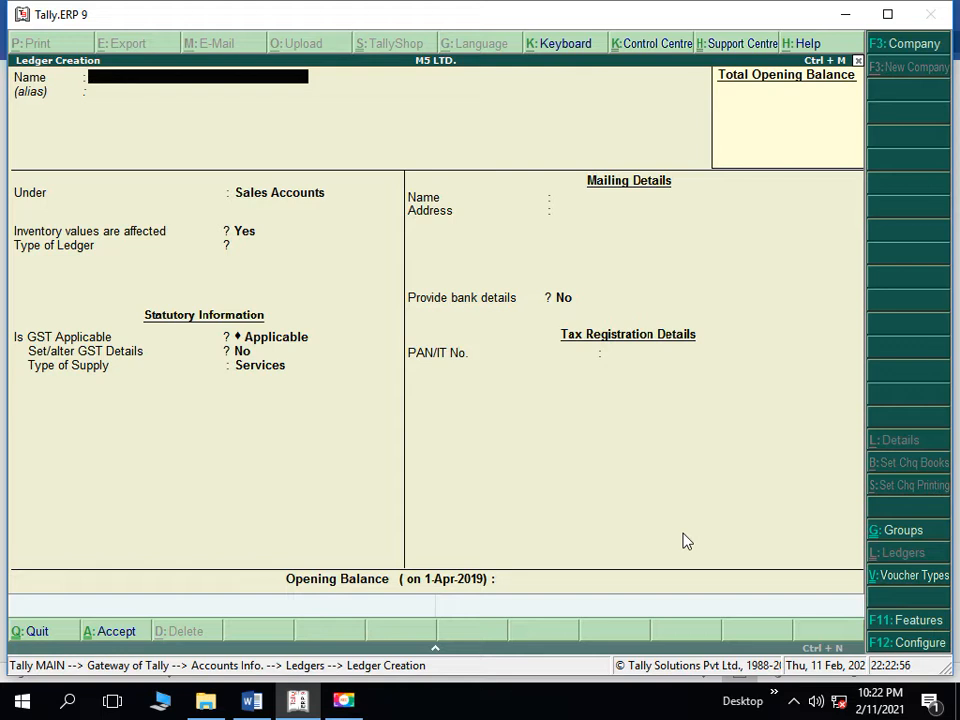
- Name the next ledger SGST A/C without an alias and place it under Duties & Taxes
type("SGST A/C")
key("Return")
key("Return")
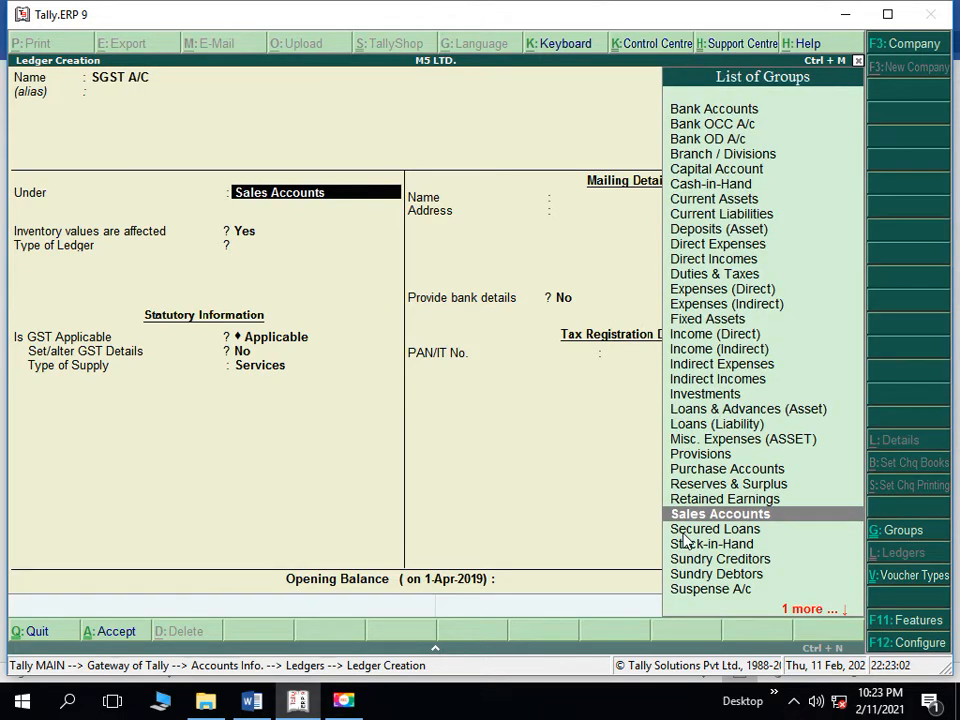
type("DU")
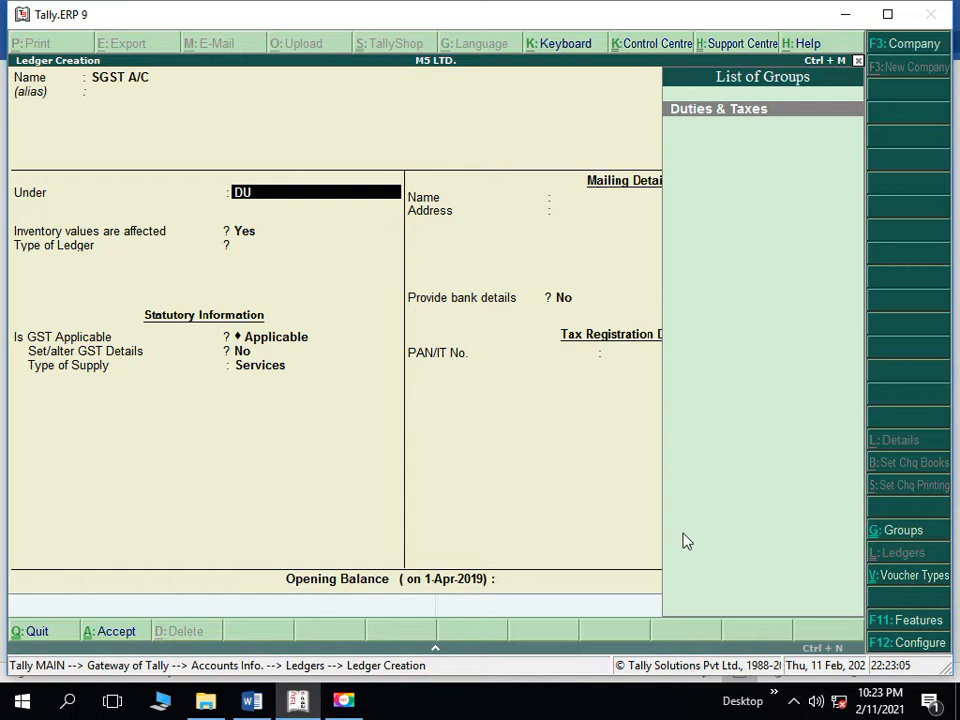
key("Return")
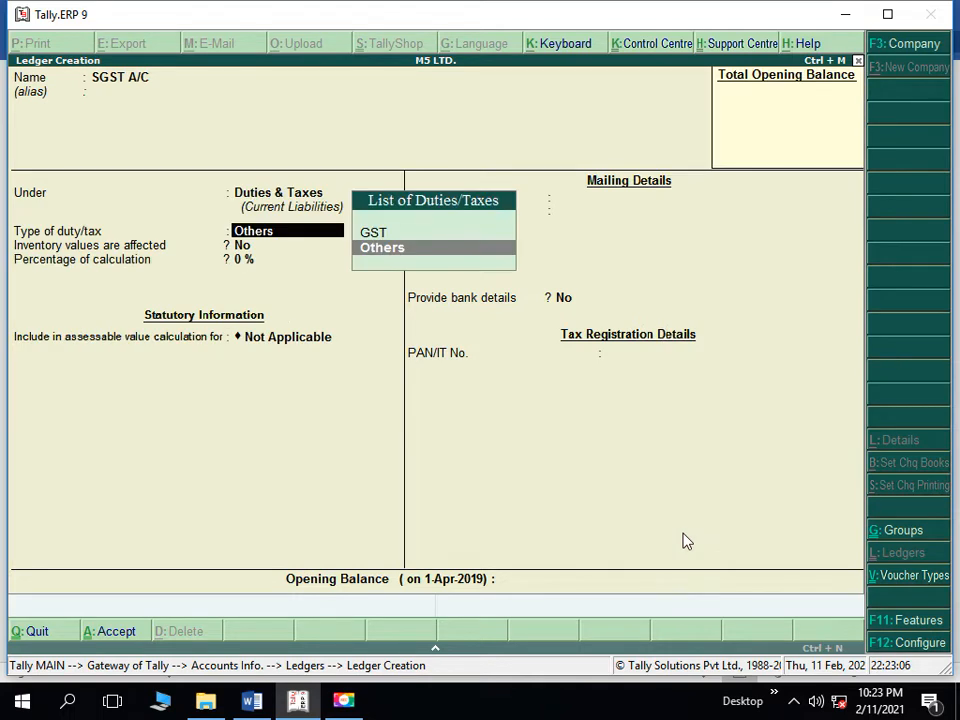
- Set the duty type of SGST A/C to GST and its tax type to State Tax, and save the ledger
key("Up")
key("Return")
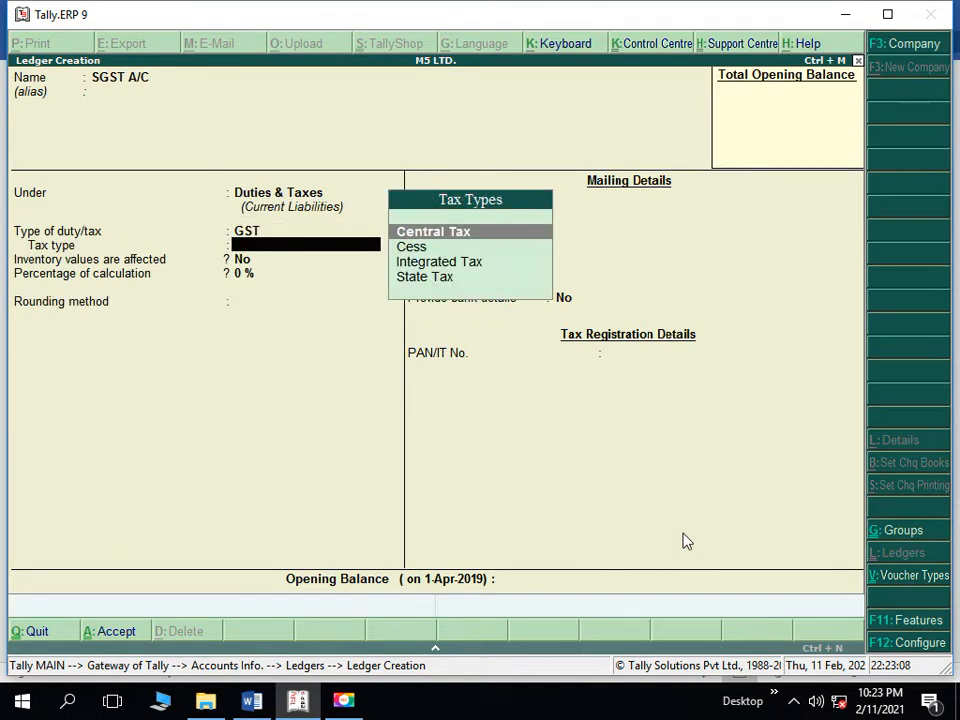
key("Down")
key("Down")
key("Down")
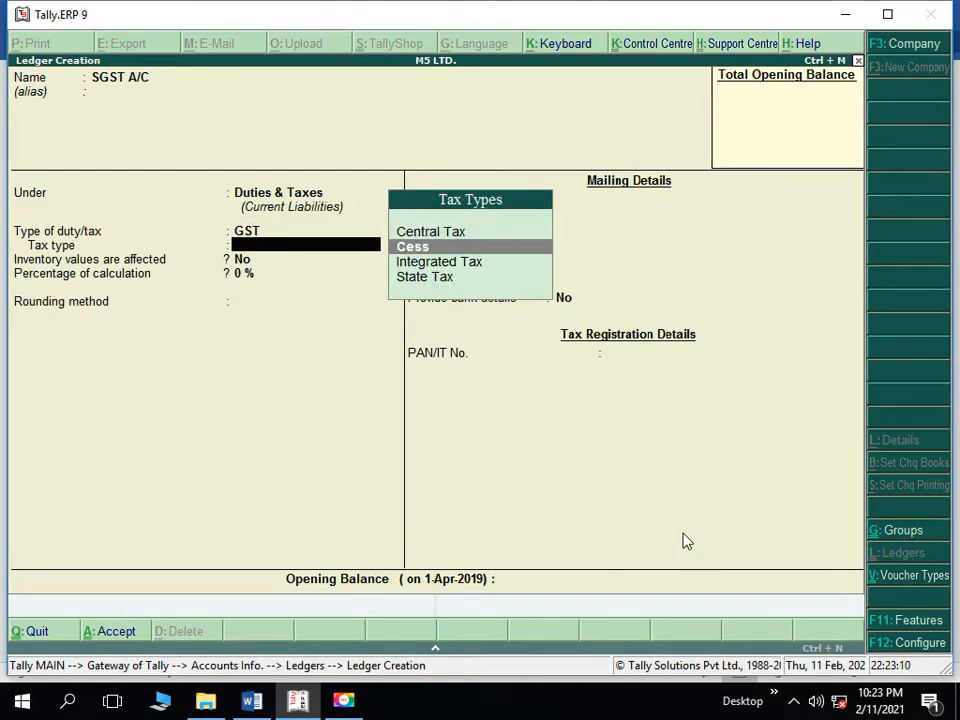
key("Return")
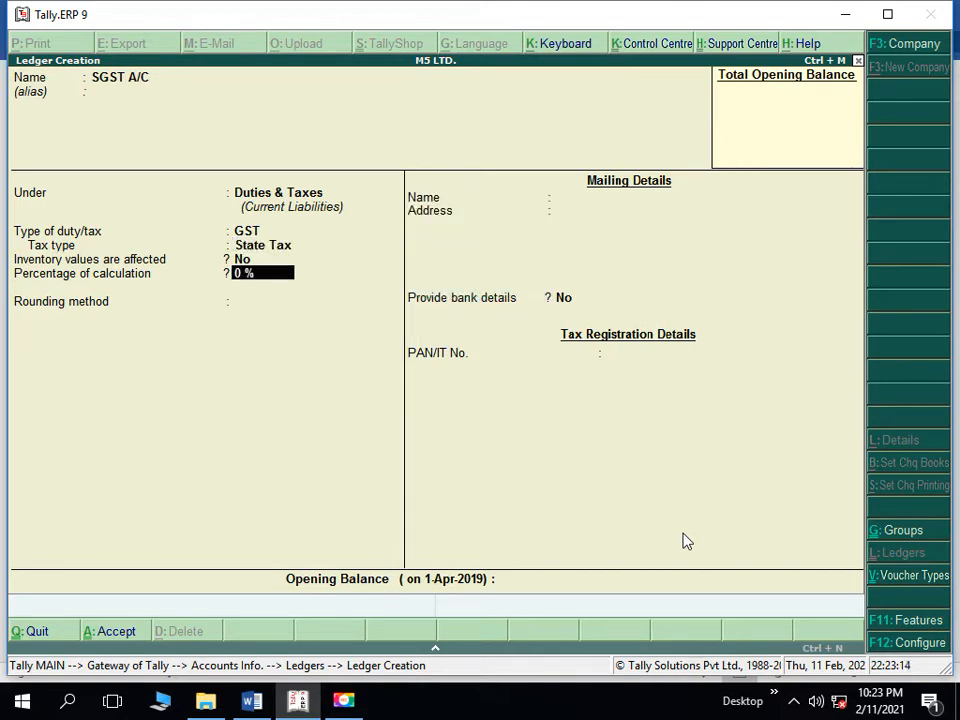
key("ctrl+a")
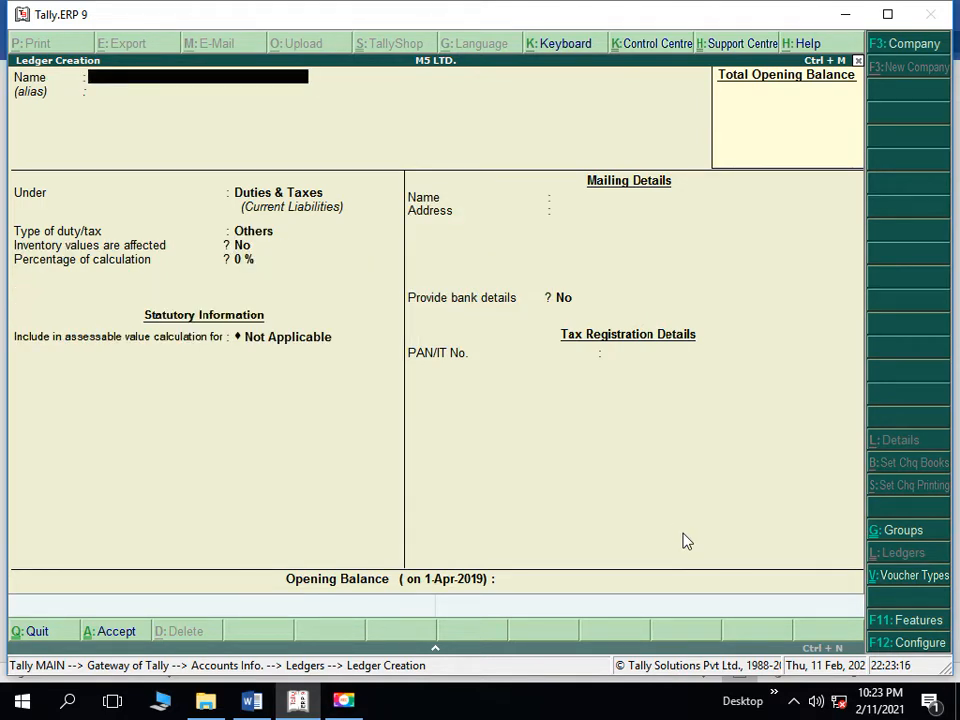
- Name the next ledger CGST A/C without an alias and keep it under Duties & Taxes
type("CGST A/C")
key("Return")
key("Return")
key("Return")
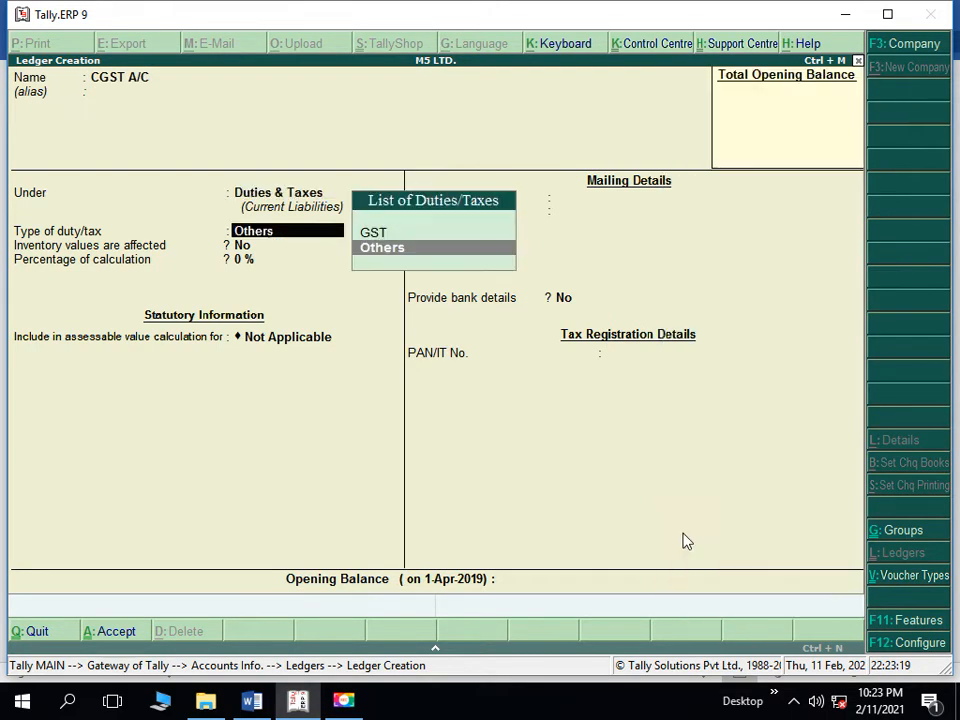
- Set the duty type of CGST A/C to GST and its tax type to Central Tax, and save the ledger
key("Up")
key("Return")
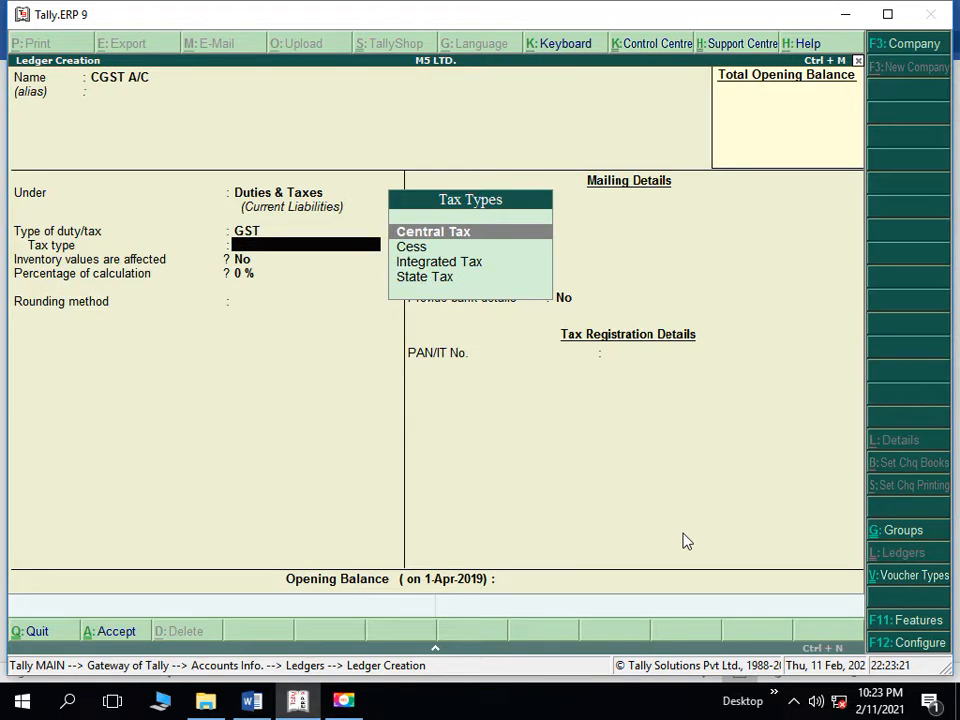
key("Down")
key("Down")
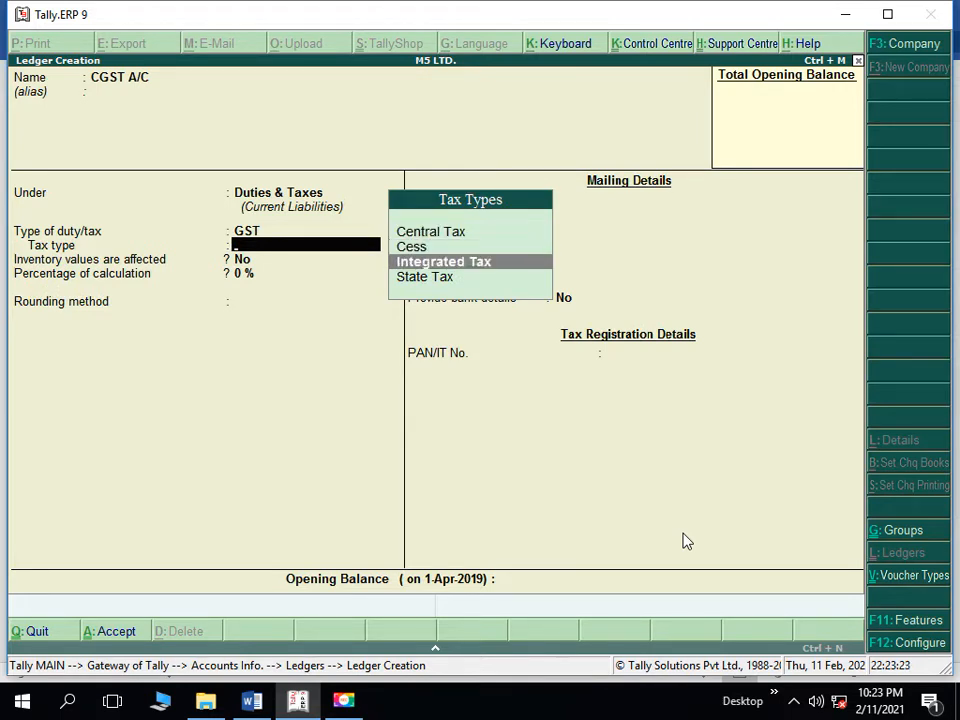
key("Up")
key("Up")
key("Return")
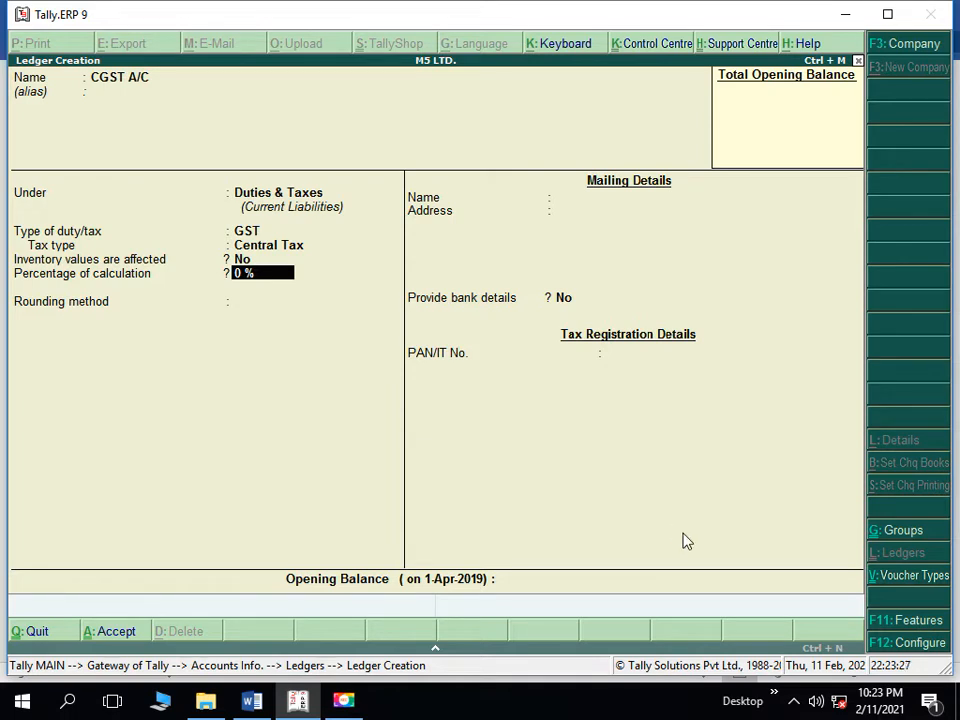
key("ctrl+a")
- Name the next ledger IGST A/C without an alias and keep it under Duties & Taxes
type("IGST")
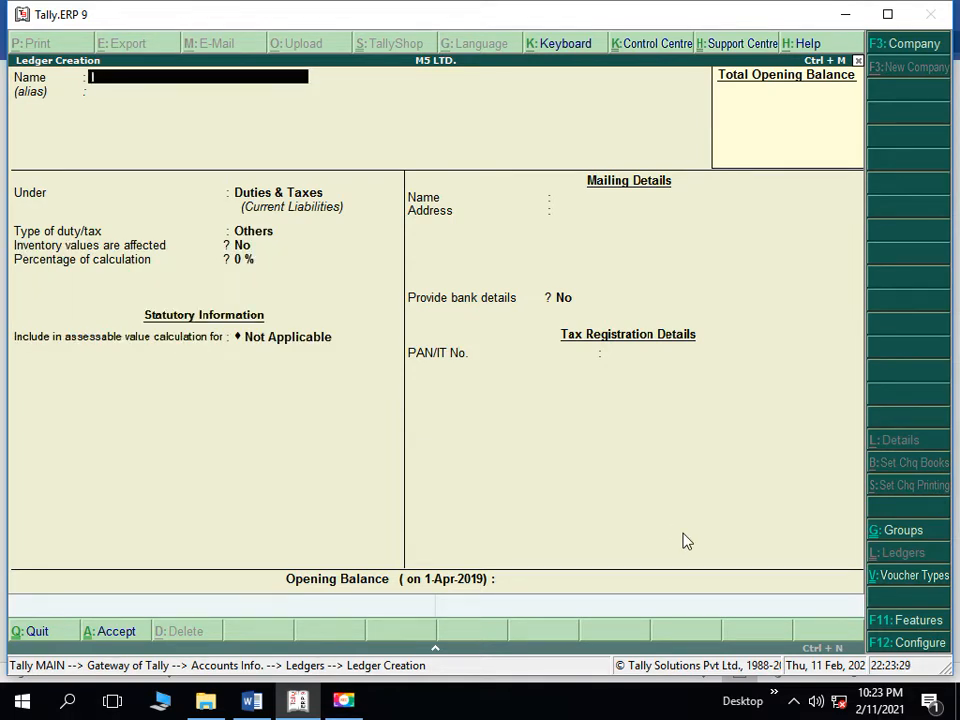
type(" A/C")
key("Return")
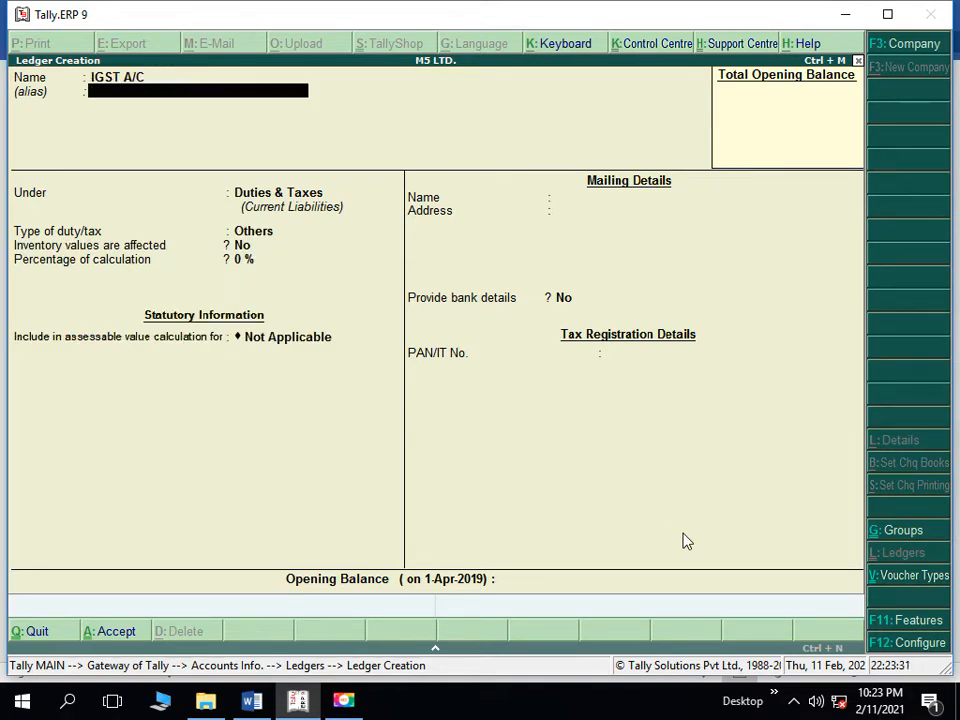
key("Return")
key("Return")
- Set the duty type of IGST A/C to GST and its tax type to Integrated Tax, and save the ledger
key("Up")
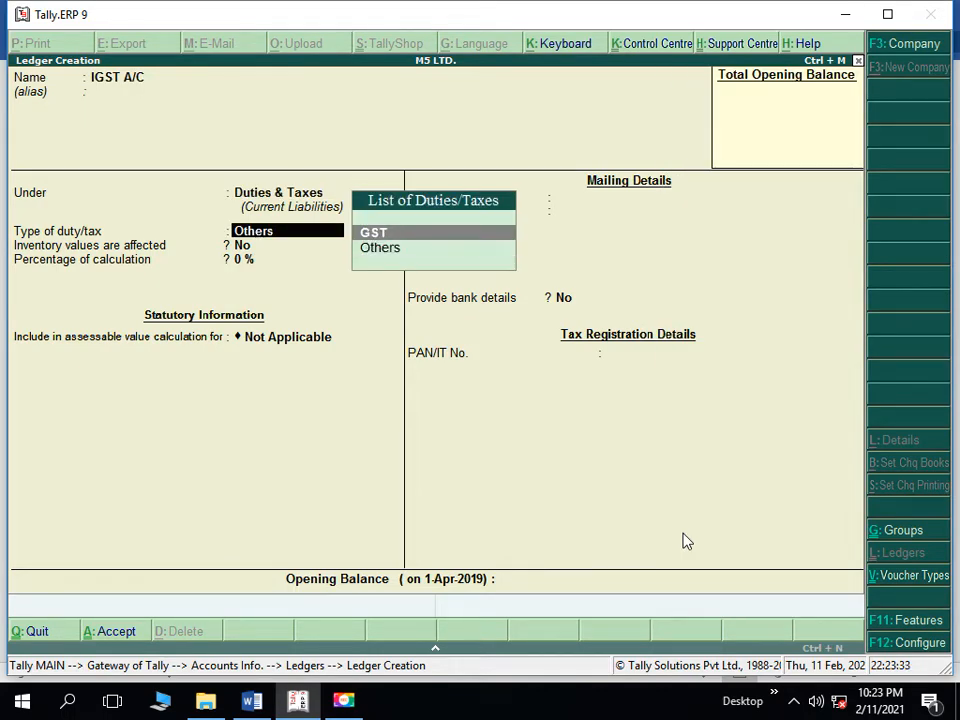
key("Return")
key("Down")
key("Down")
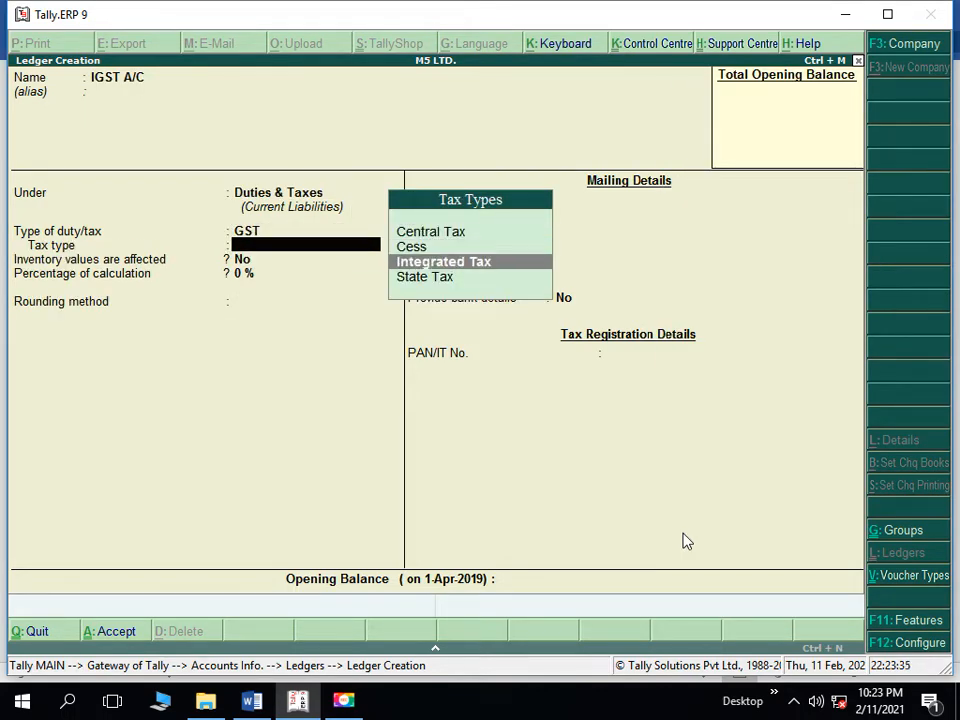
key("Return")
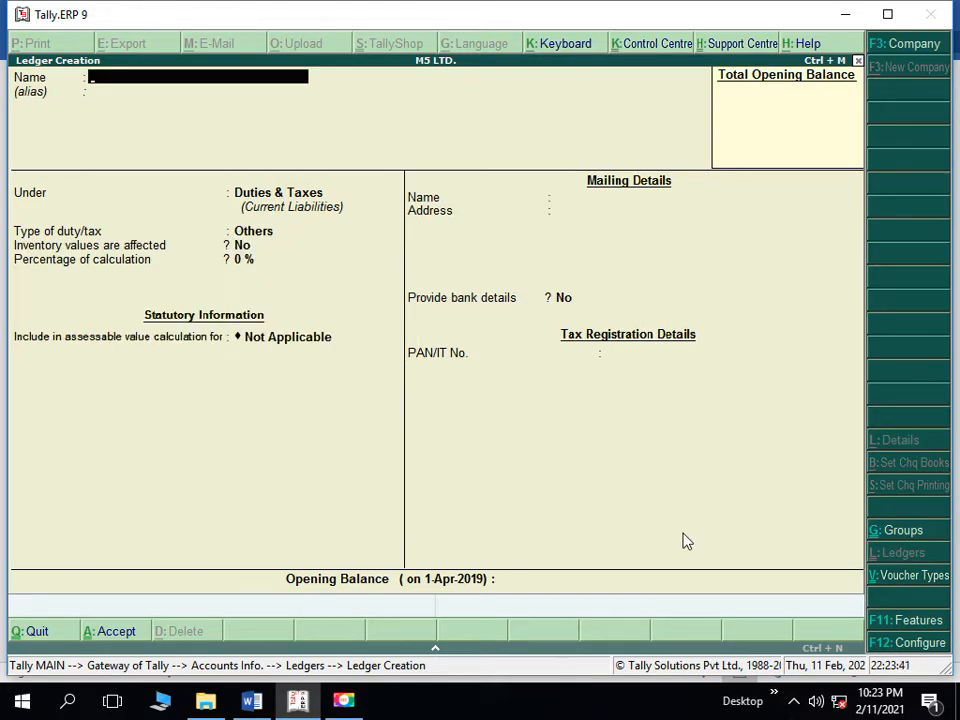
- Check the first transaction in the Word practice document and, back in Tally, name the next ledger ANKUR DISTRIBUTORS A/C under Sundry Creditors
key("alt+Tab")
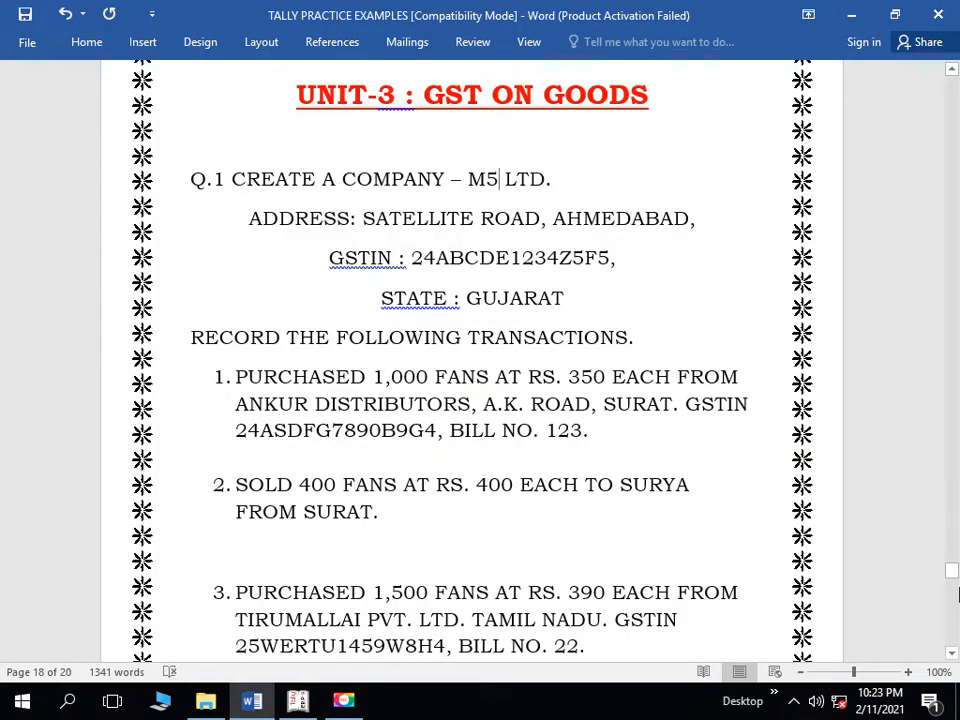
left_click(953, 576)
left_click_drag(953, 574, 953, 576)
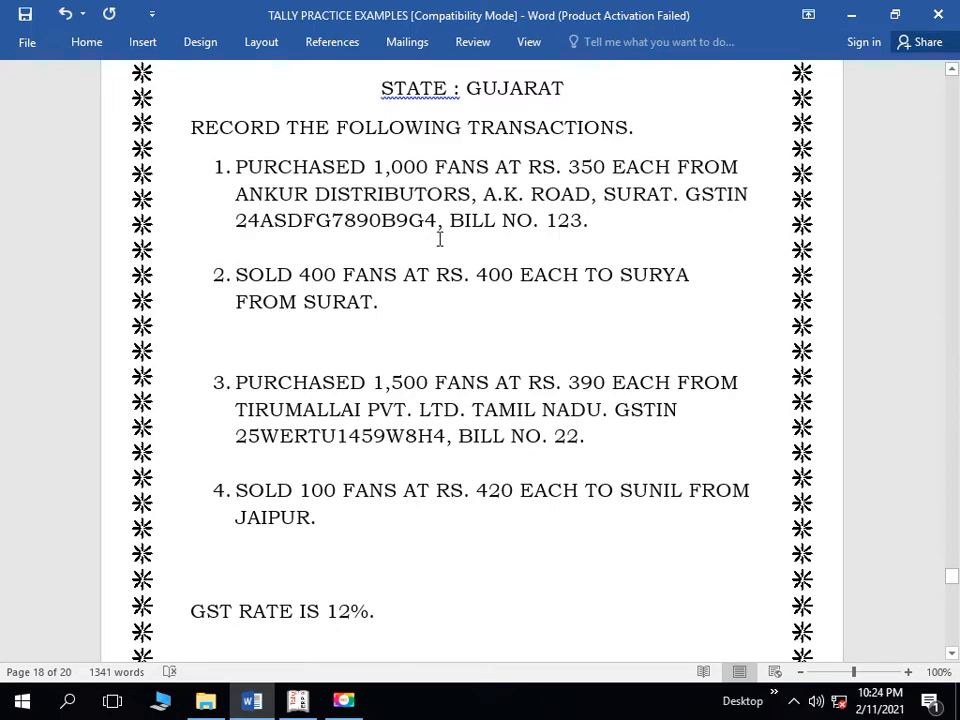
key("alt+Tab")
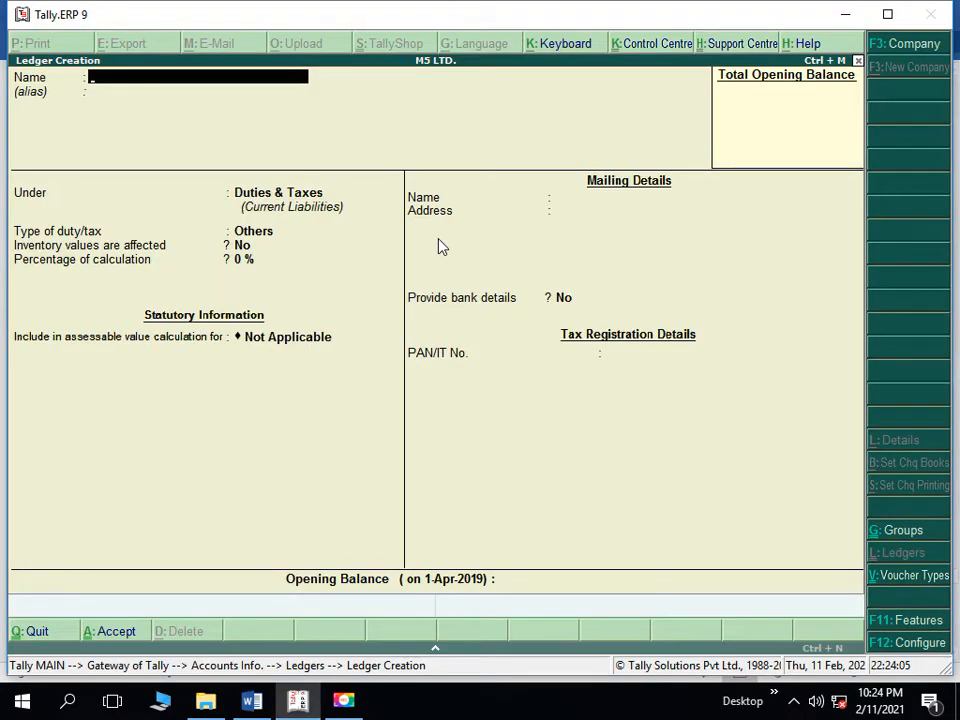
type("ANKUR DISTRIBU")
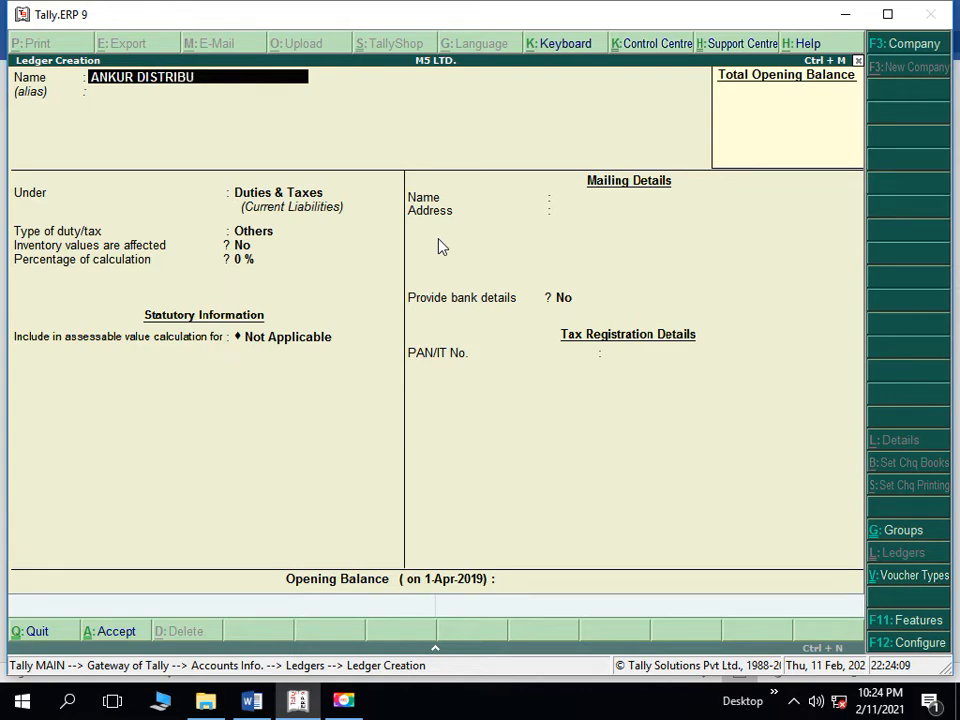
type("TORS A/C")
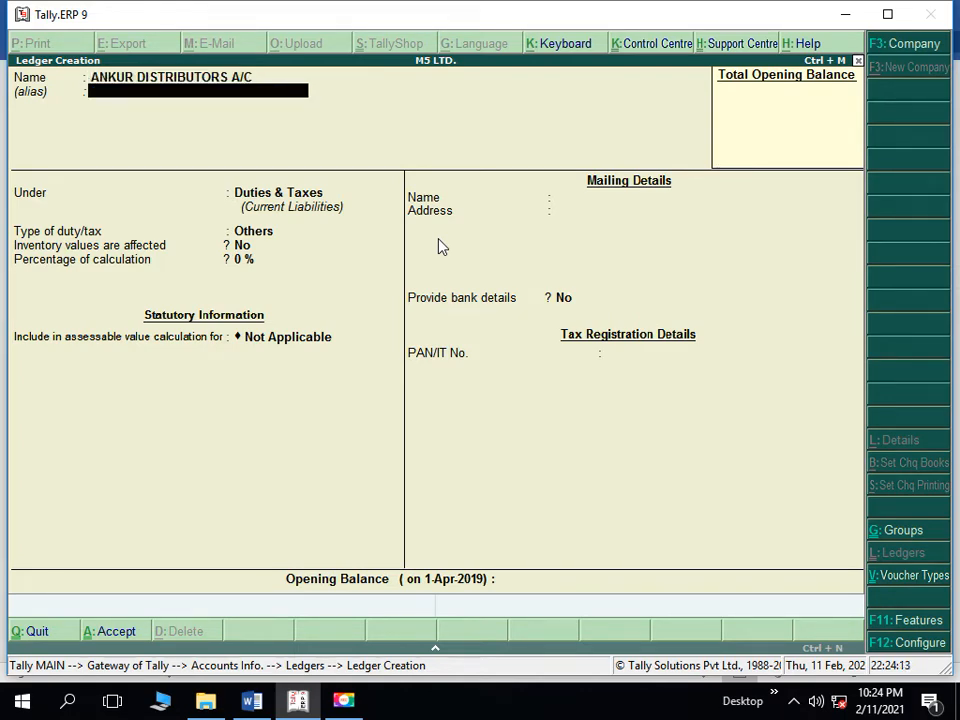
key("Return")
key("Return")
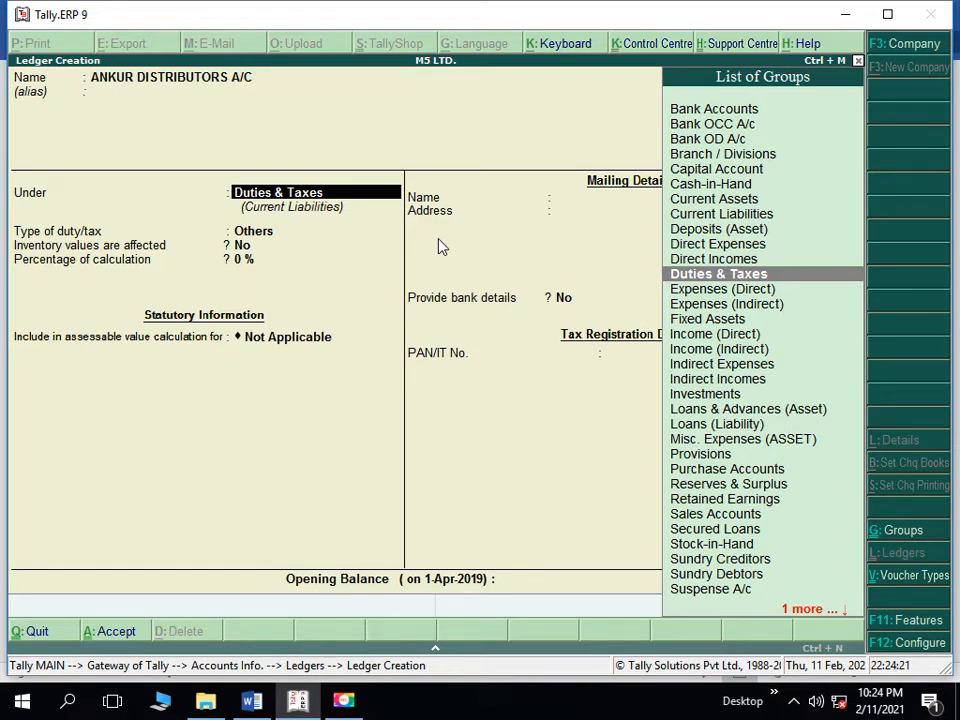
type("SU")
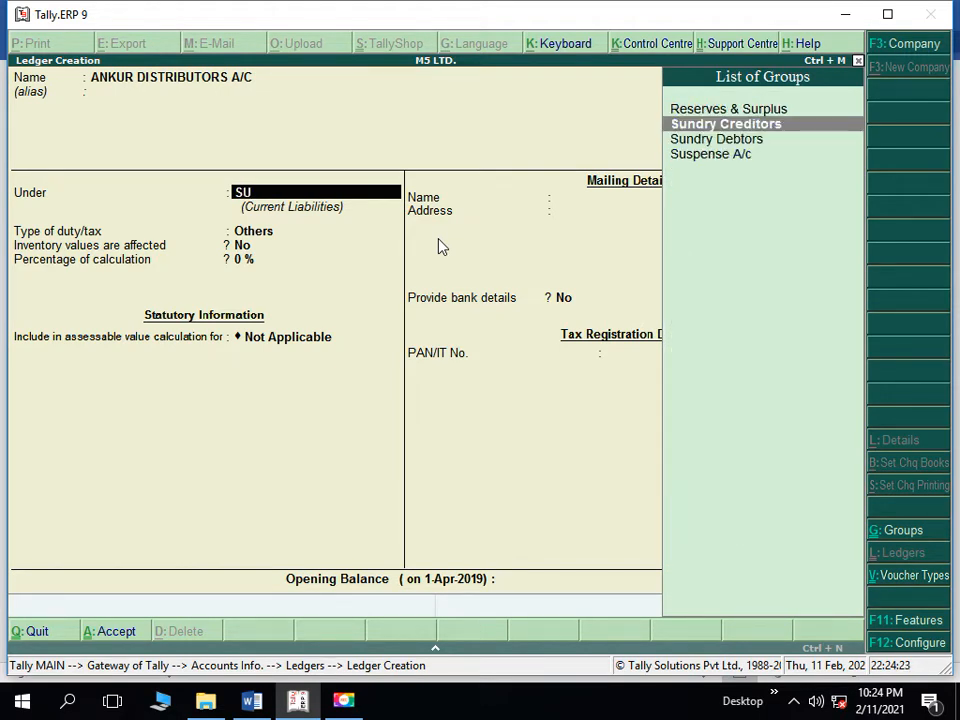
key("Return")
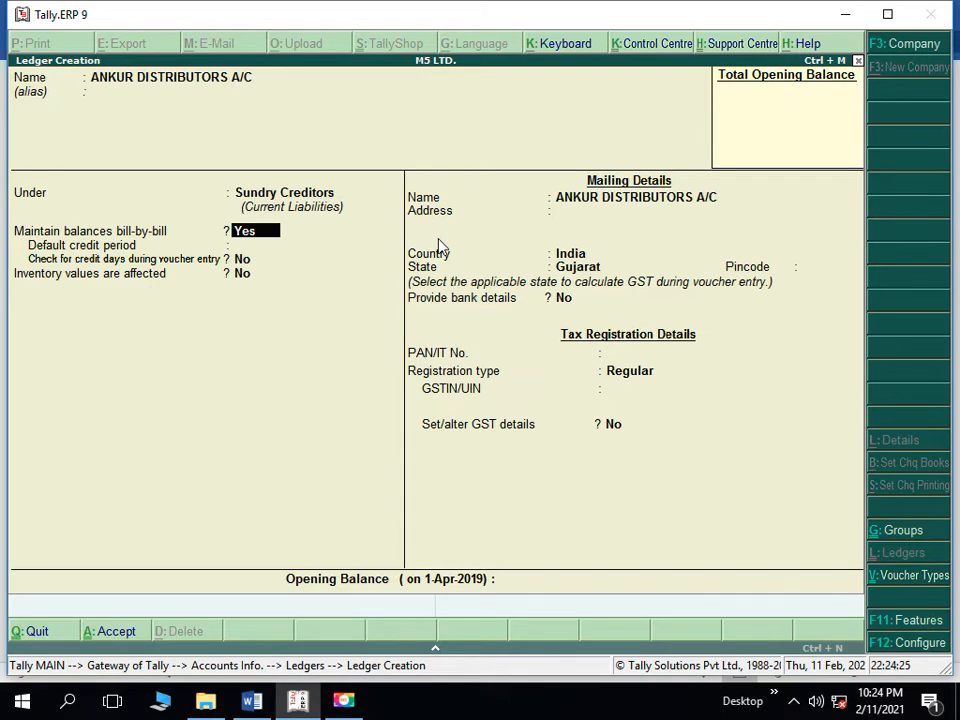
- Keep bill-by-bill balances on for ANKUR DISTRIBUTORS A/C, with no default credit period and inventory values not affected
key("Return")
key("Return")
key("Return")
key("Return")
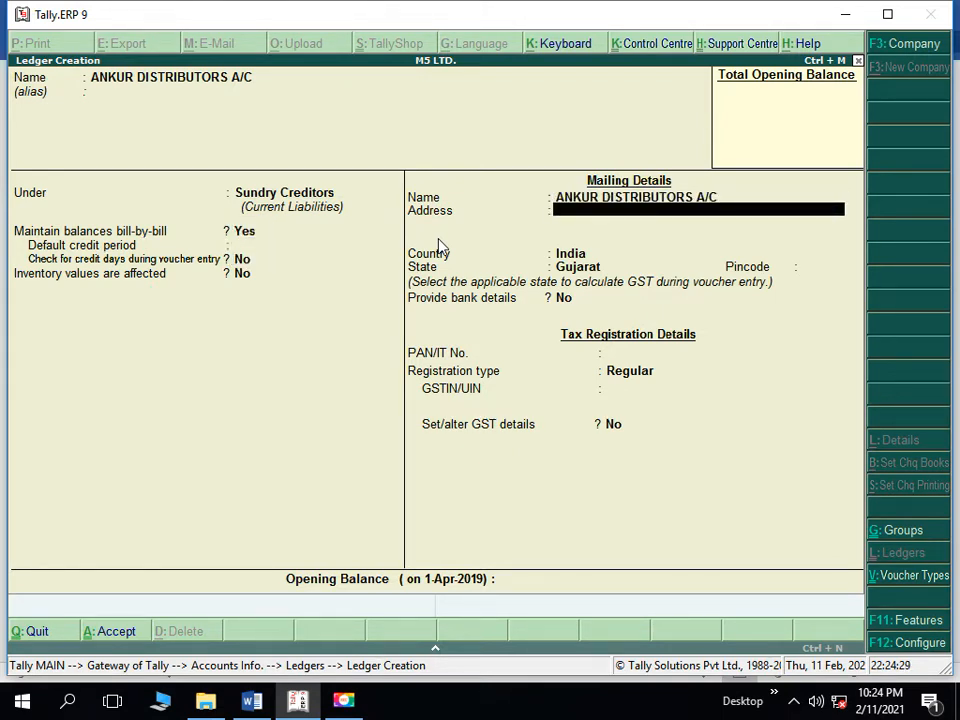
- Enter the supplier's address from the first transaction, keeping country India and state Gujarat, with no pincode or bank details
type("A.K. ROAD SURAT")
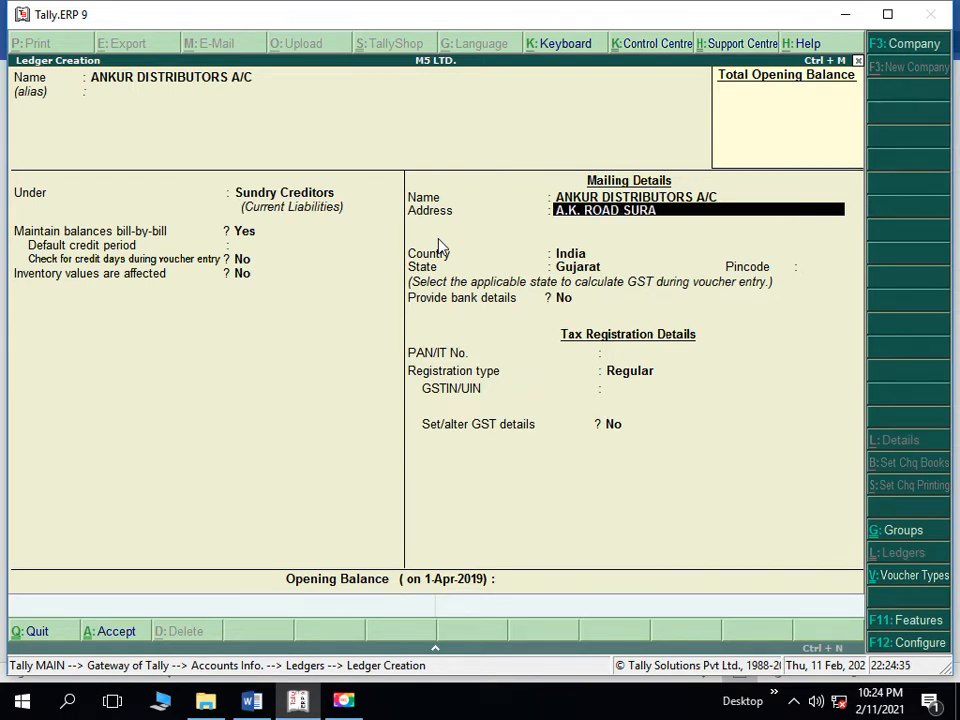
key("Return")
key("Return")
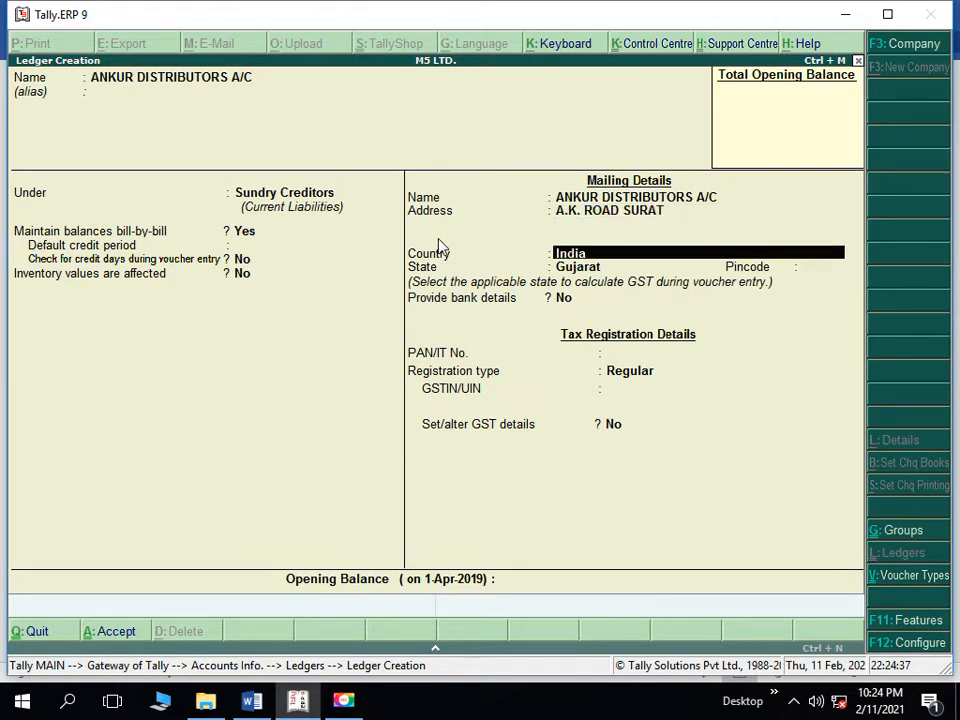
key("Return")
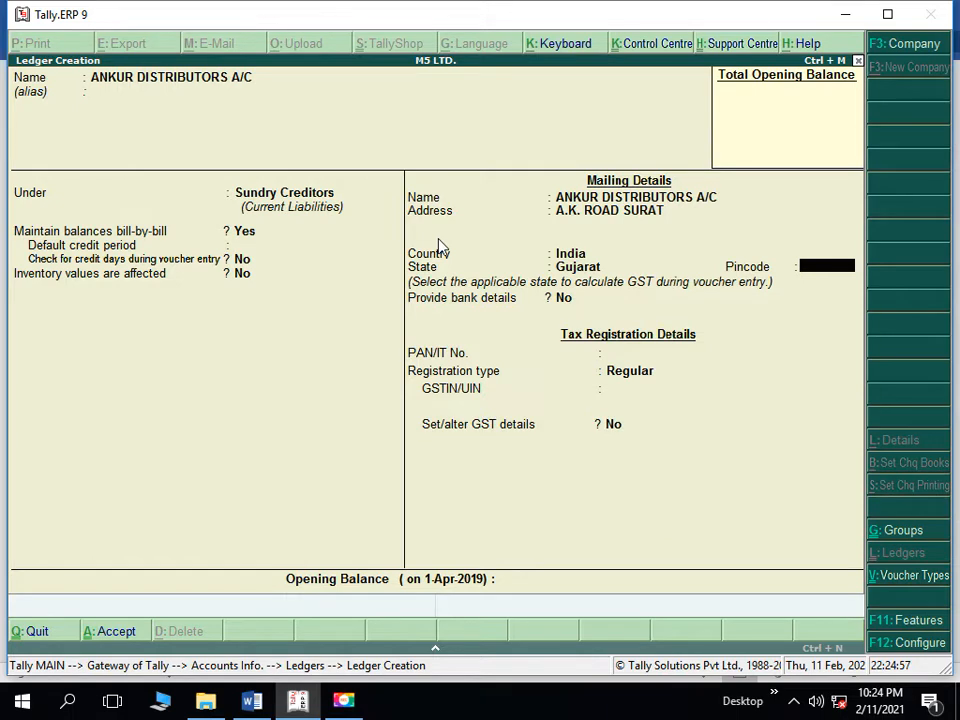
key("Return")
key("Return")
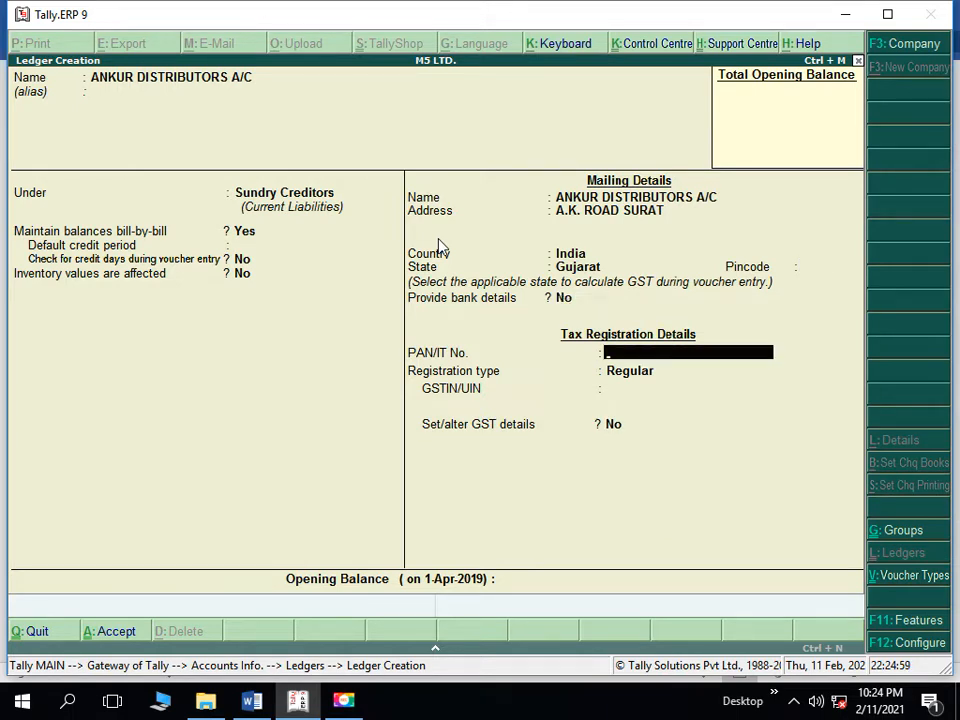
- Leave the PAN blank, keep the registration type Regular and enter the supplier's GSTIN as given in the Word practice document
key("Return")
key("Return")
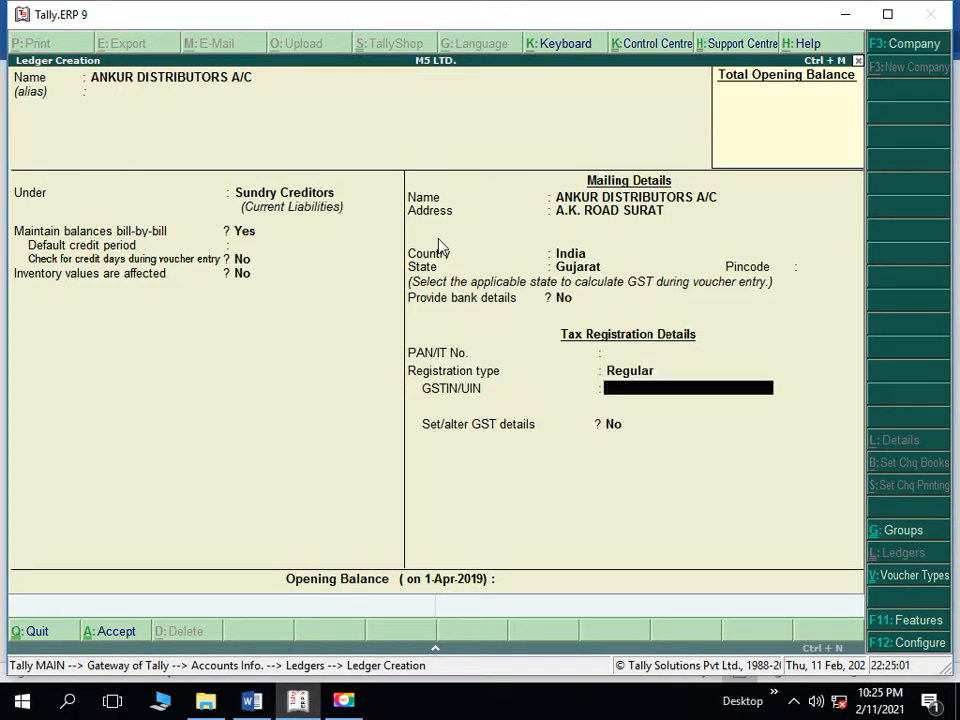
key("alt+Tab")
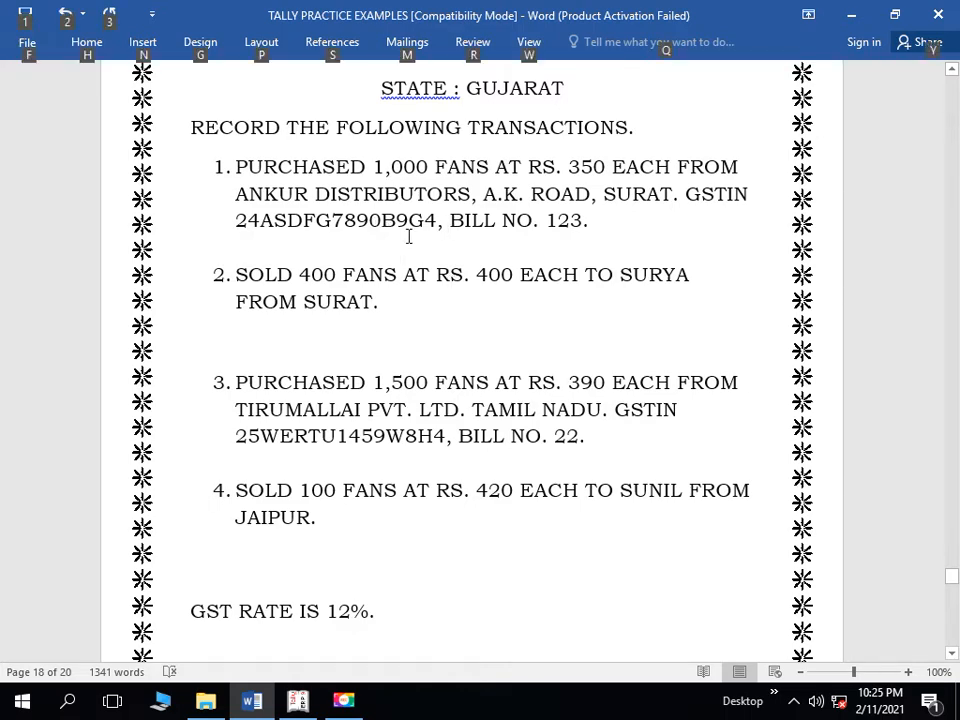
key("alt+Tab")
type("24")
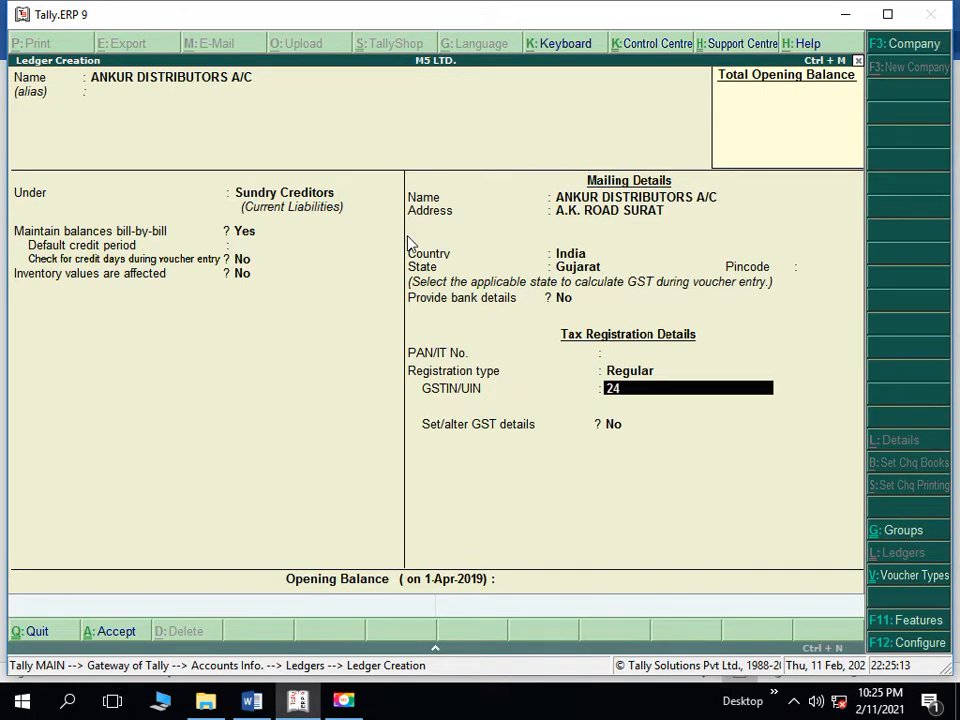
type("ASDFG7890")
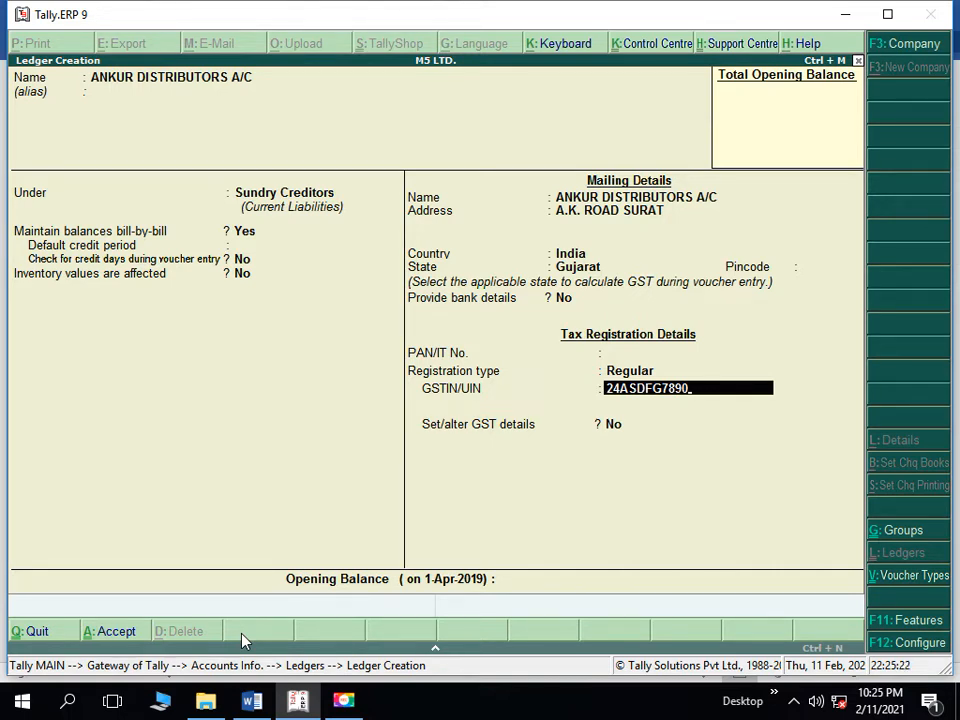
type("B9C4")
key("BackSpace")
key("BackSpace")
type("G4")
key("Return")
key("Return")
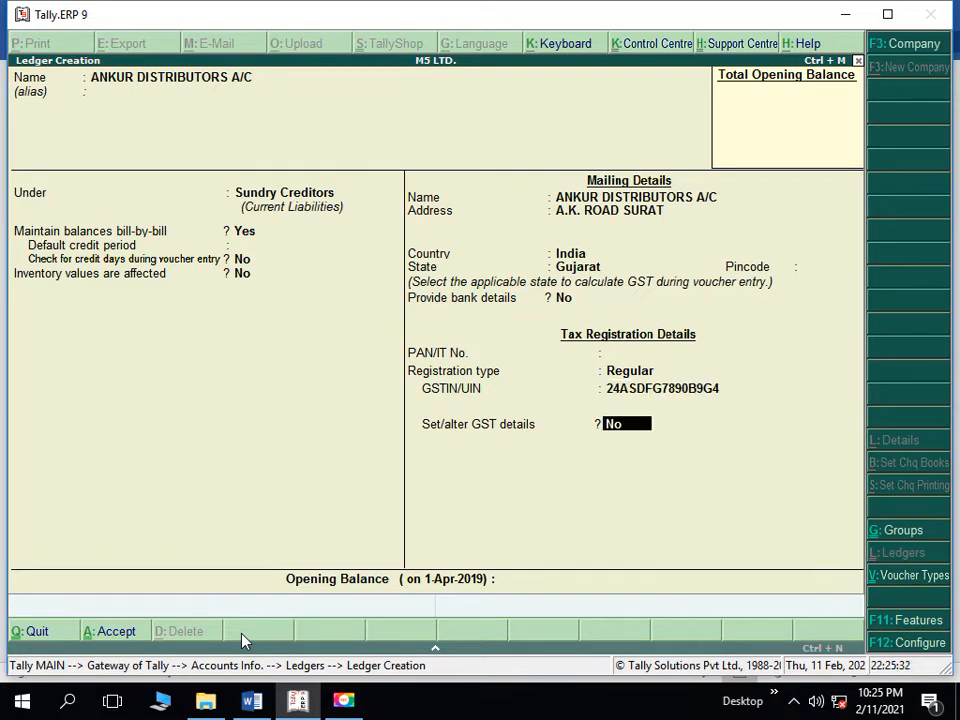
- Enable Set/alter GST details for ANKUR DISTRIBUTORS A/C, accept the details with party type Not Applicable, and save the ledger without an opening balance
type("y")
key("Return")
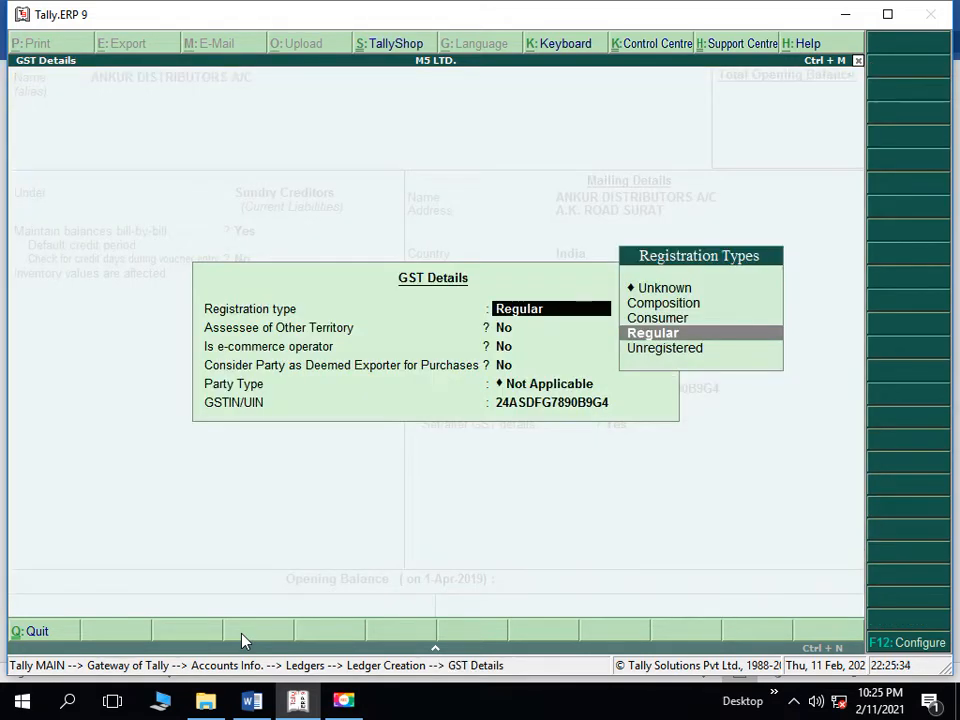
key("Return")
key("Return")
key("Return")
key("Return")
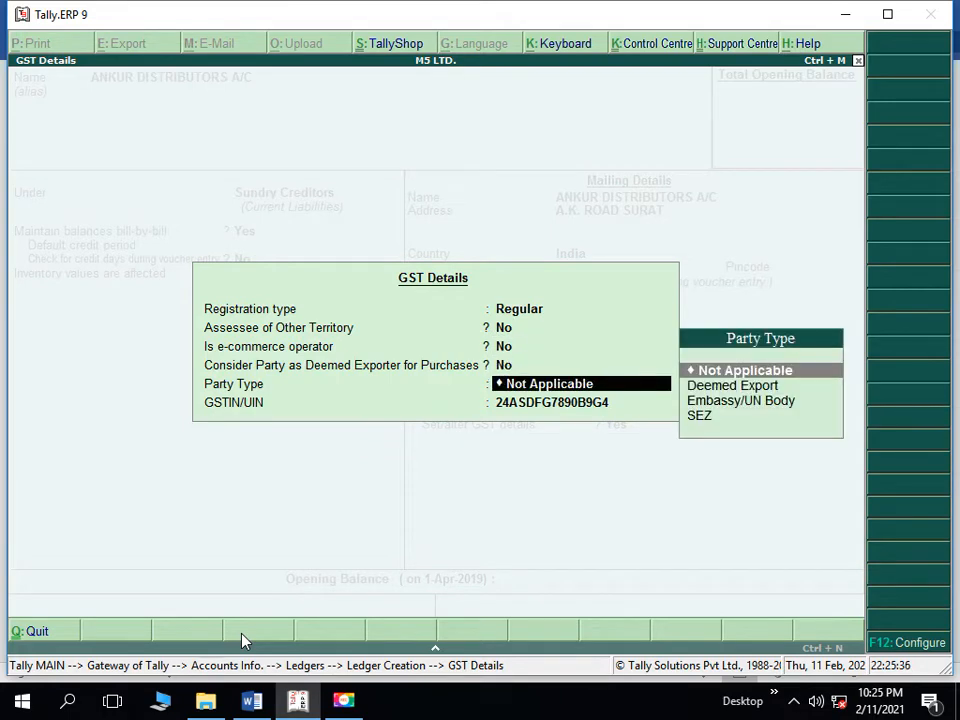
key("Return")
key("Return")
key("Return")
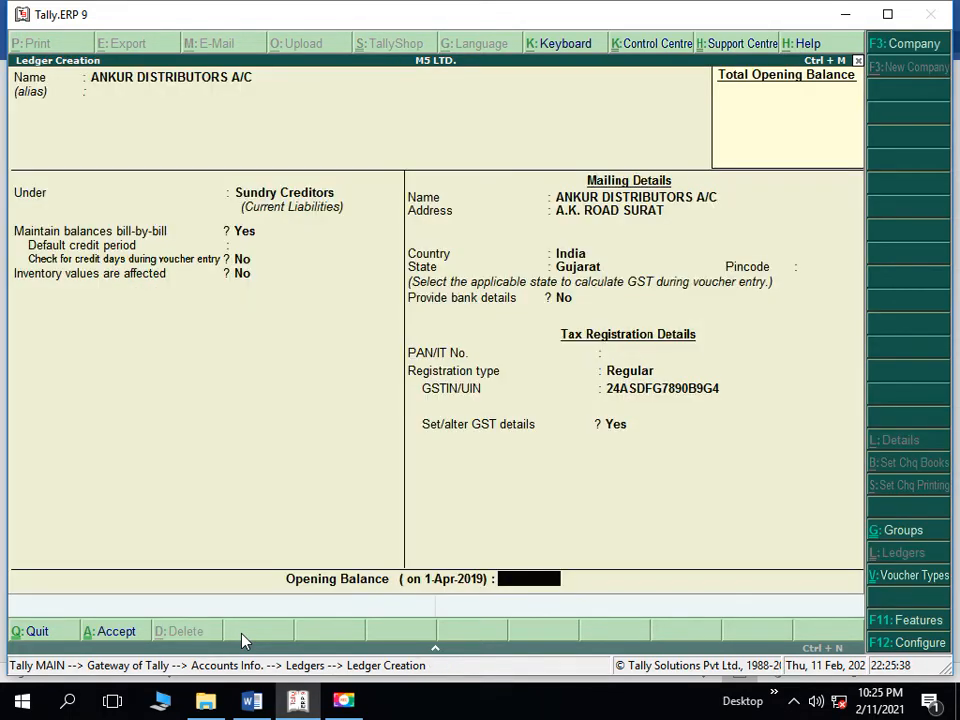
key("Return")
key("Return")
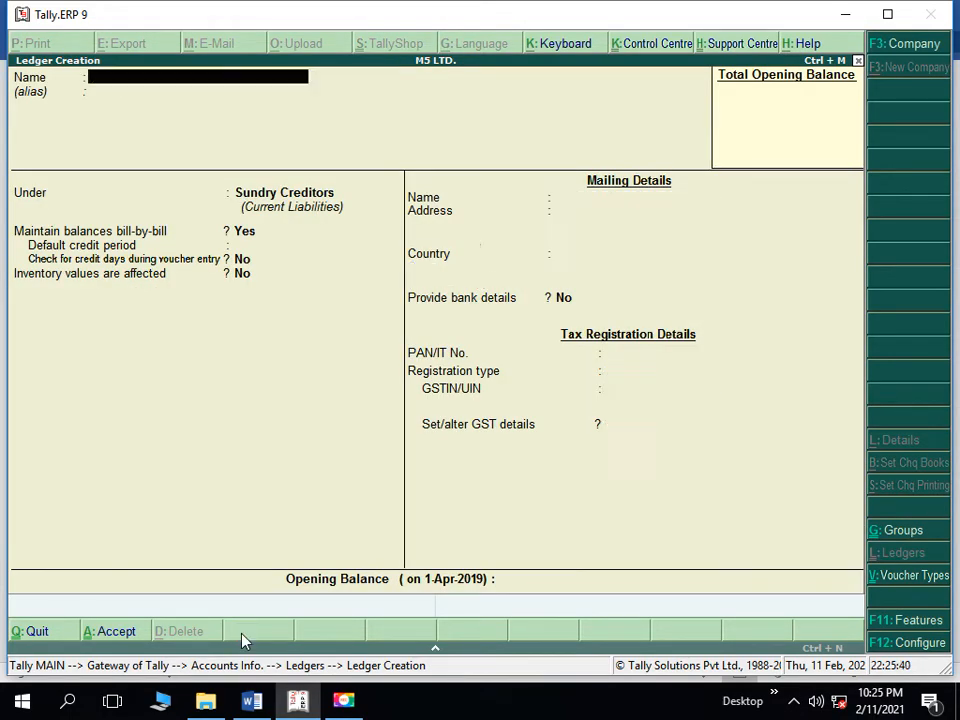
- Check the second transaction in the Word document and, back in Tally, name the next ledger after its customer plus A/C, under Sundry Debtors
key("alt+Tab")
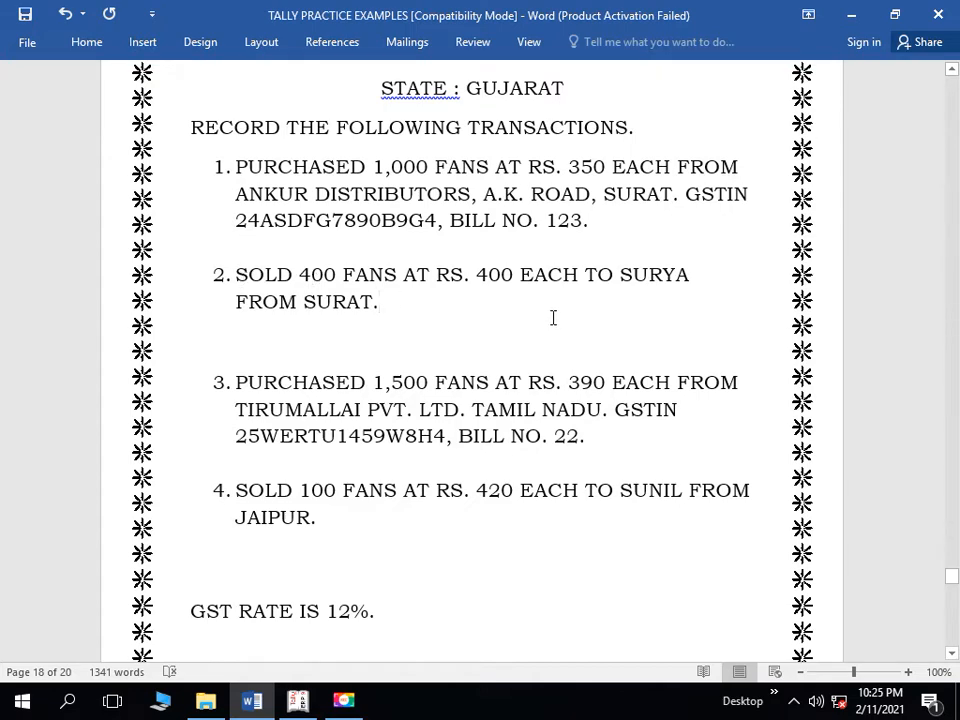
key("alt+Tab")
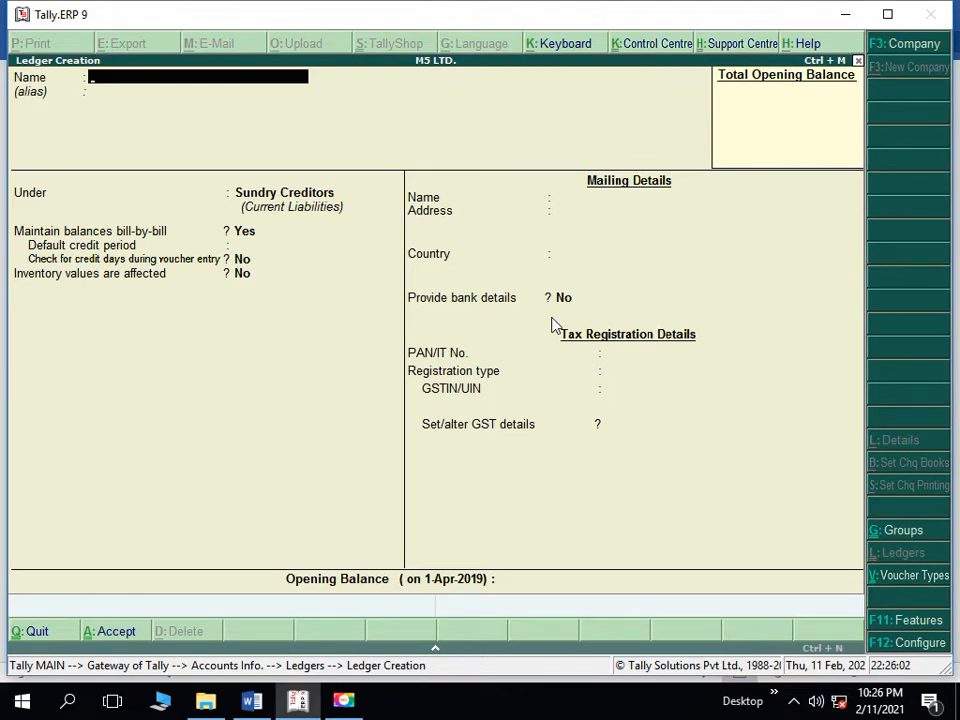
type("SURYA A/C")
key("Return")
type("SUN")
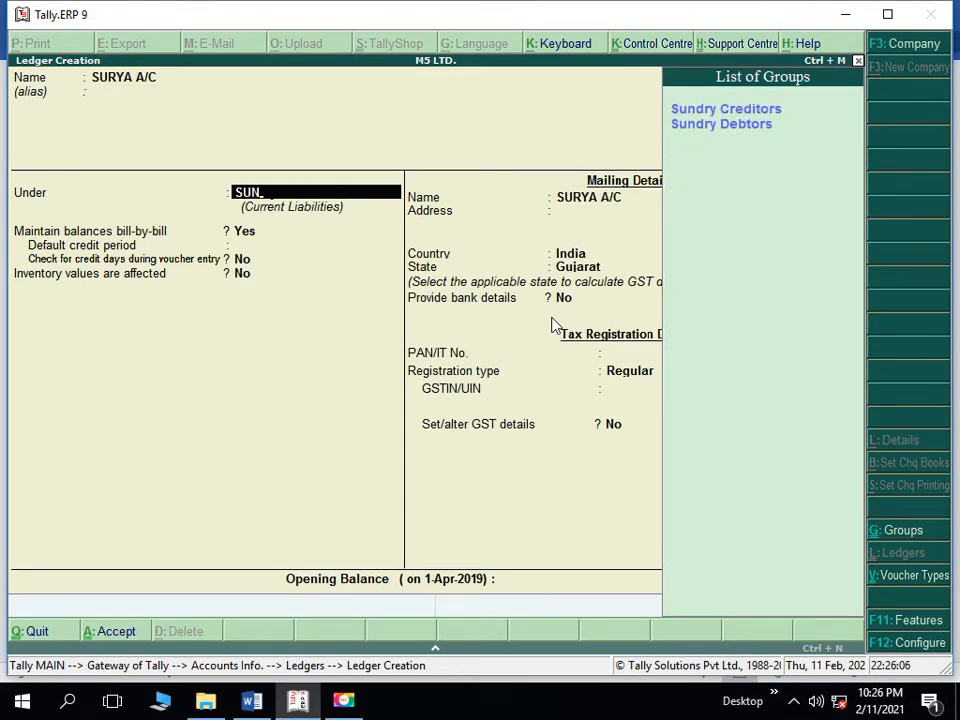
key("Down")
key("Return")
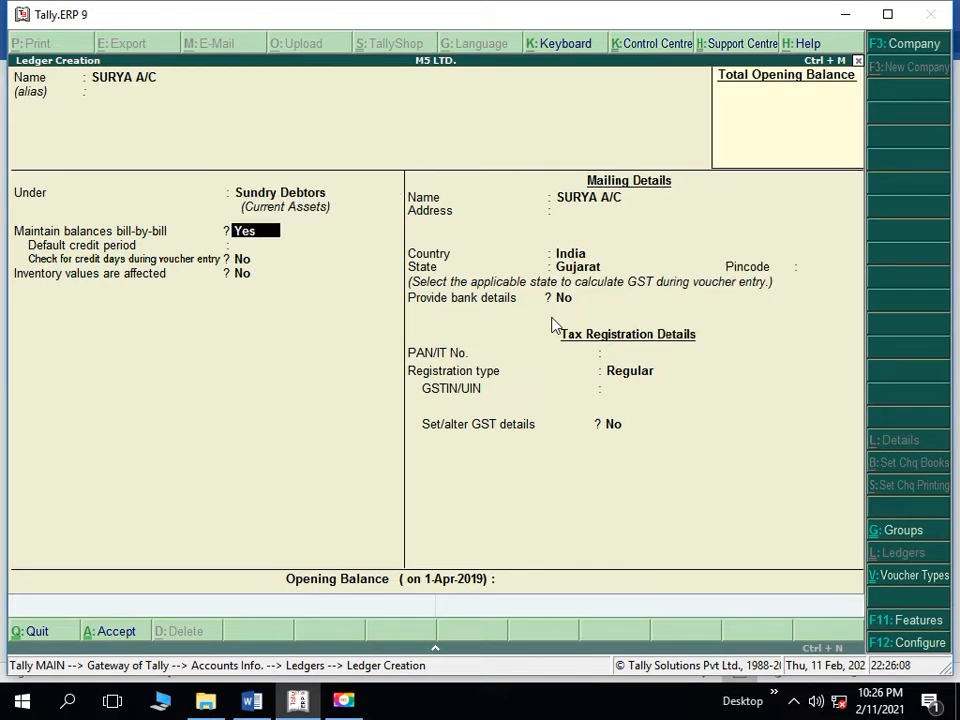
- Keep bill-by-bill balances on for the customer ledger, with no default credit period and inventory values not affected
key("Return")
key("Return")
key("Return")
key("Return")
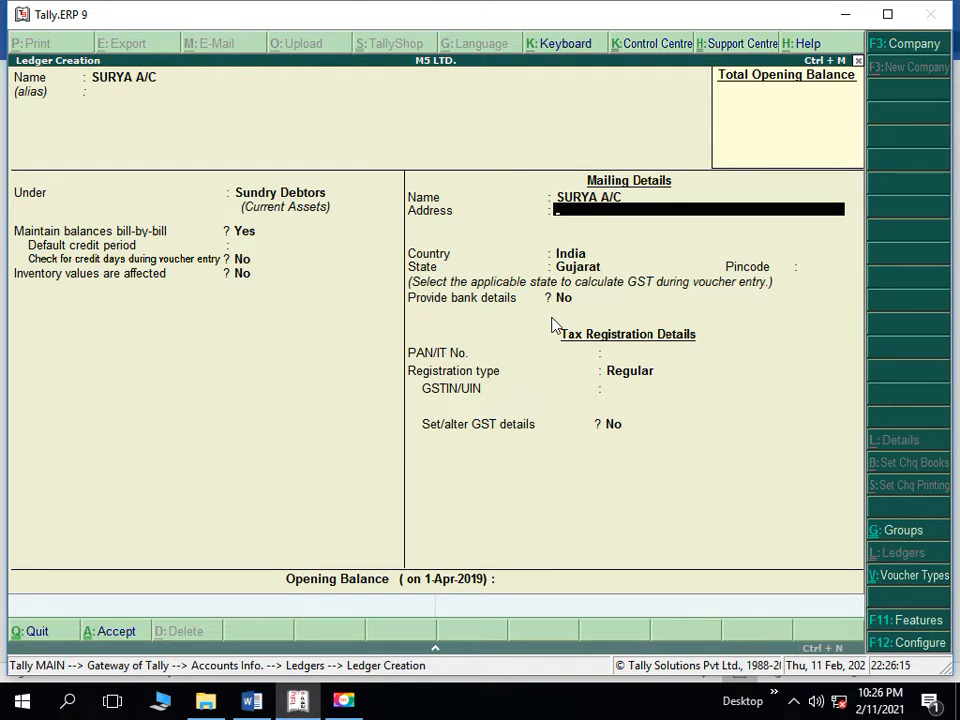
- Enter the customer's city from the Word document as the address, keeping country India, state Gujarat, no pincode and no bank details
type("SURAT")
key("Return")
key("Return")
key("Return")
key("Return")
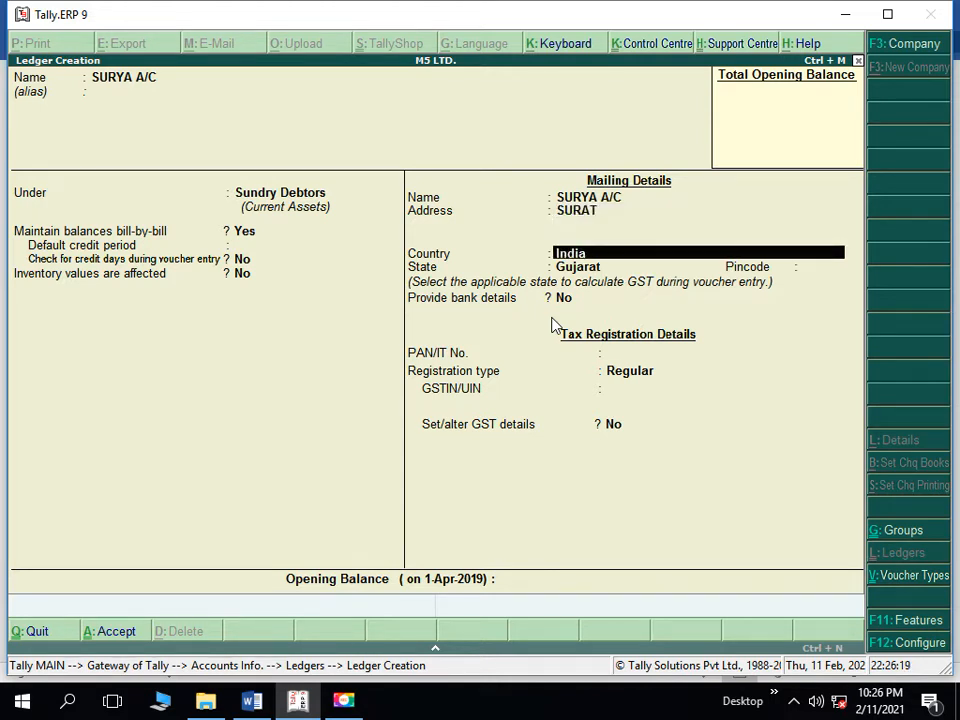
key("Return")
key("Return")
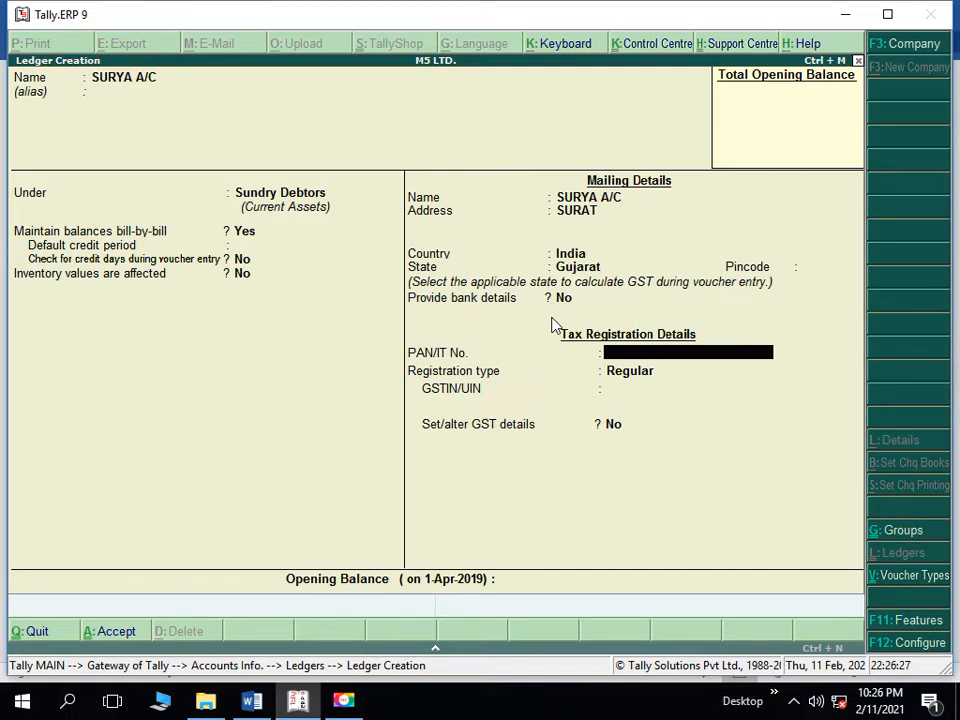
- Leave the customer's PAN blank and set the registration type to Consumer
key("Return")
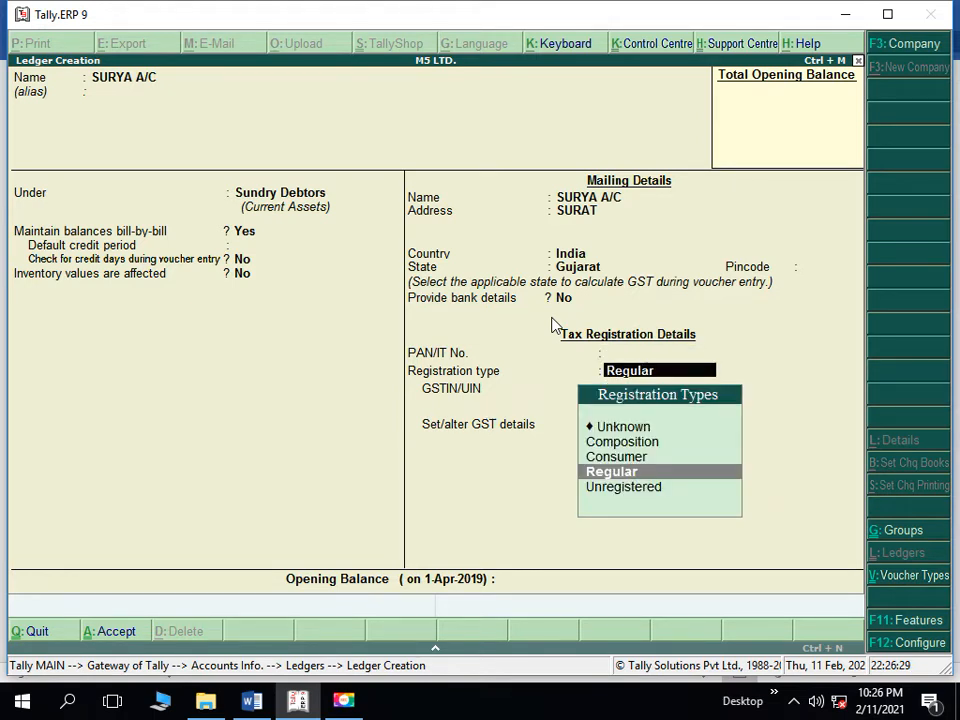
key("Up")
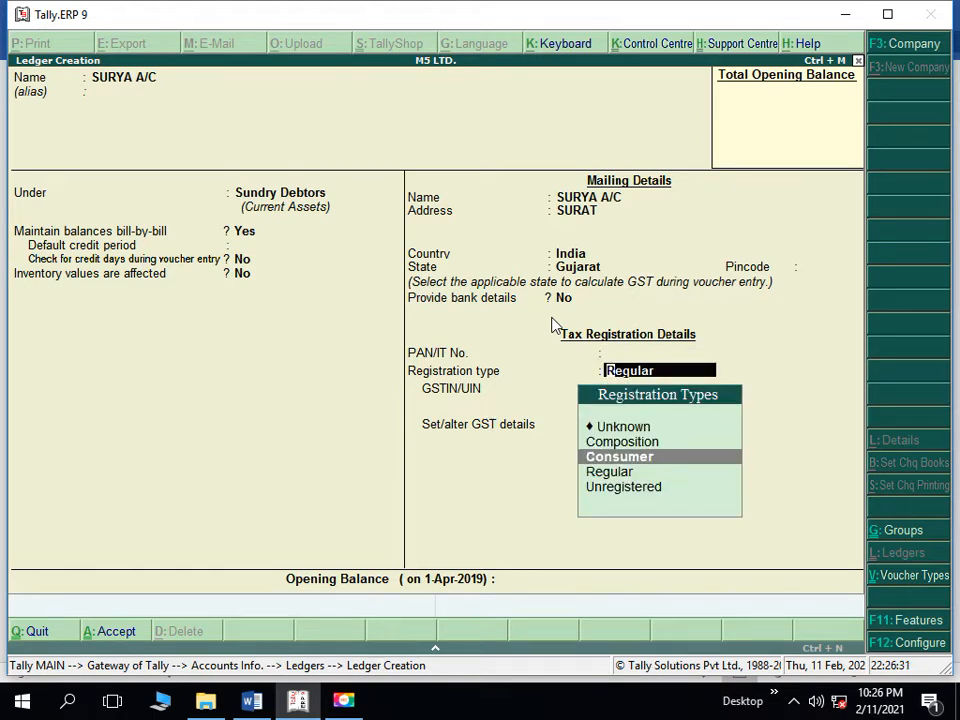
key("Return")
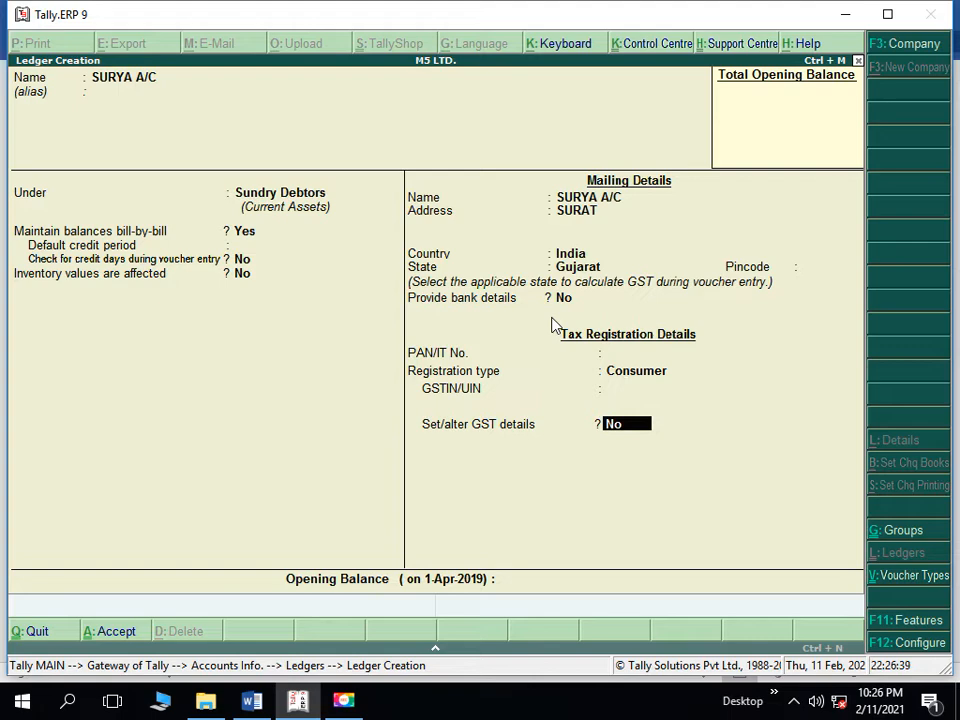
- Enable Set/alter GST details for the customer, accept the details with type Consumer, and save the ledger without an opening balance
type("Y")
key("Return")
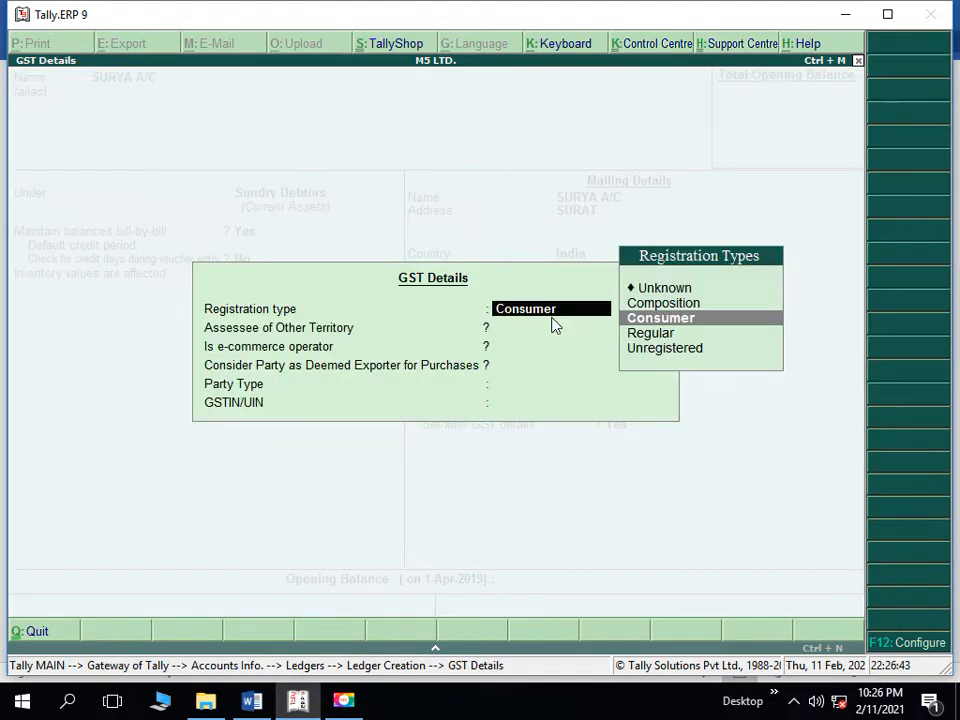
key("ctrl+a")
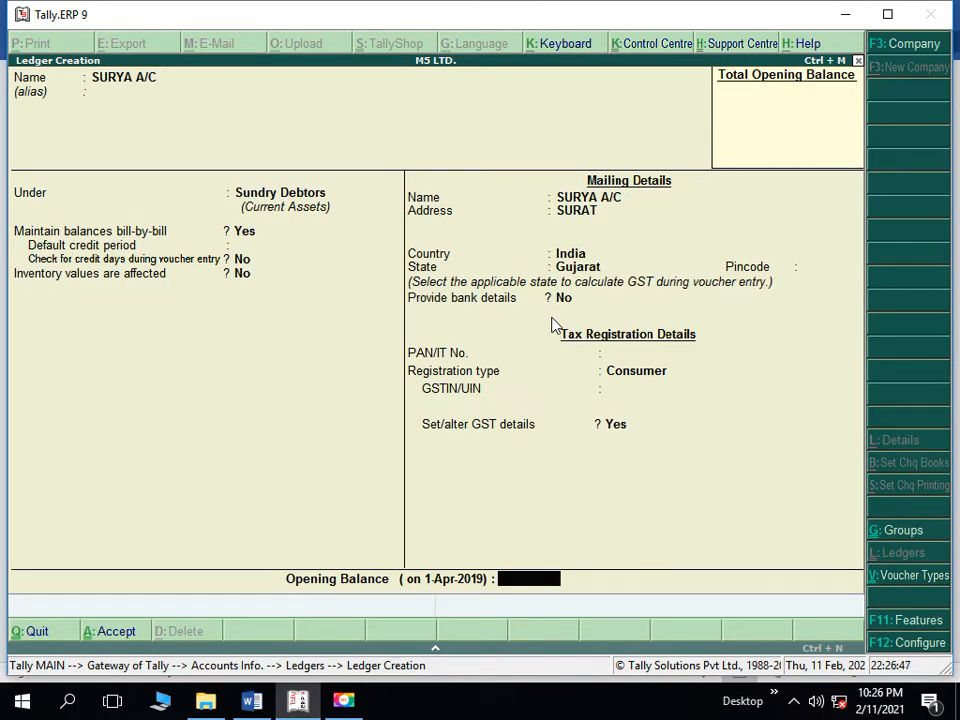
key("Return")
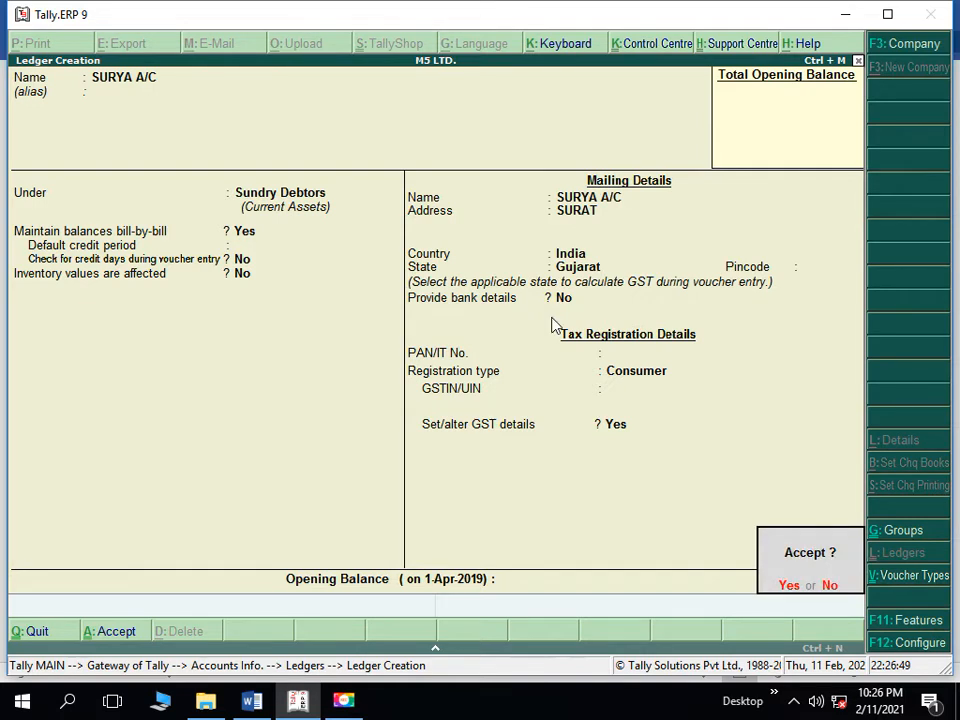
key("Return")
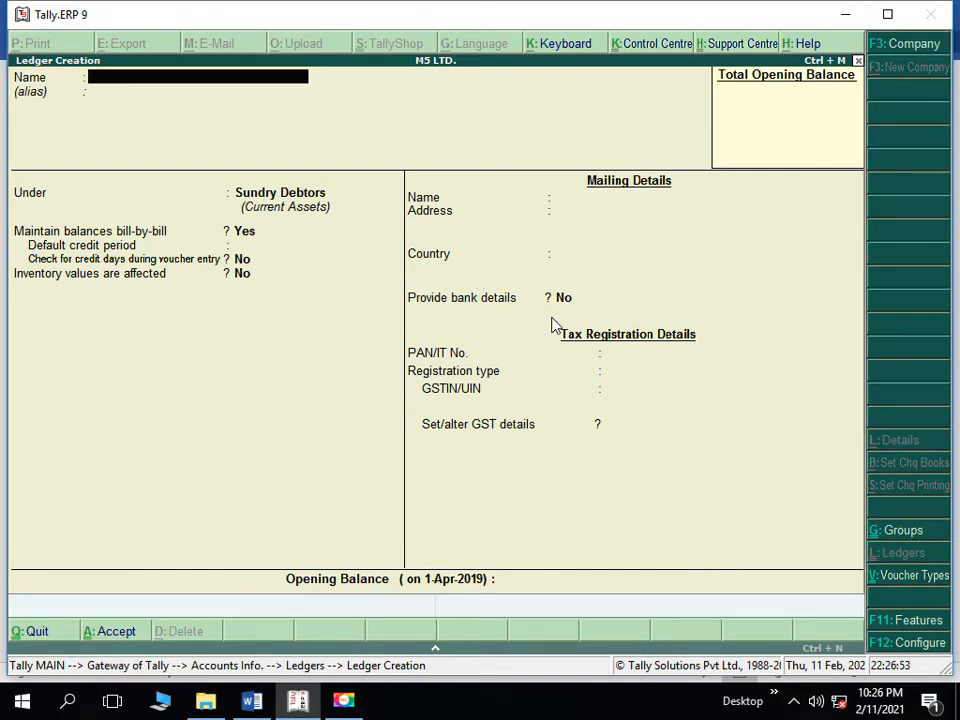
- Check the third transaction in the Word document and, back in Tally, name the next ledger TIRUMALLAI PVT. LTD., under Sundry Creditors
key("alt+Tab")
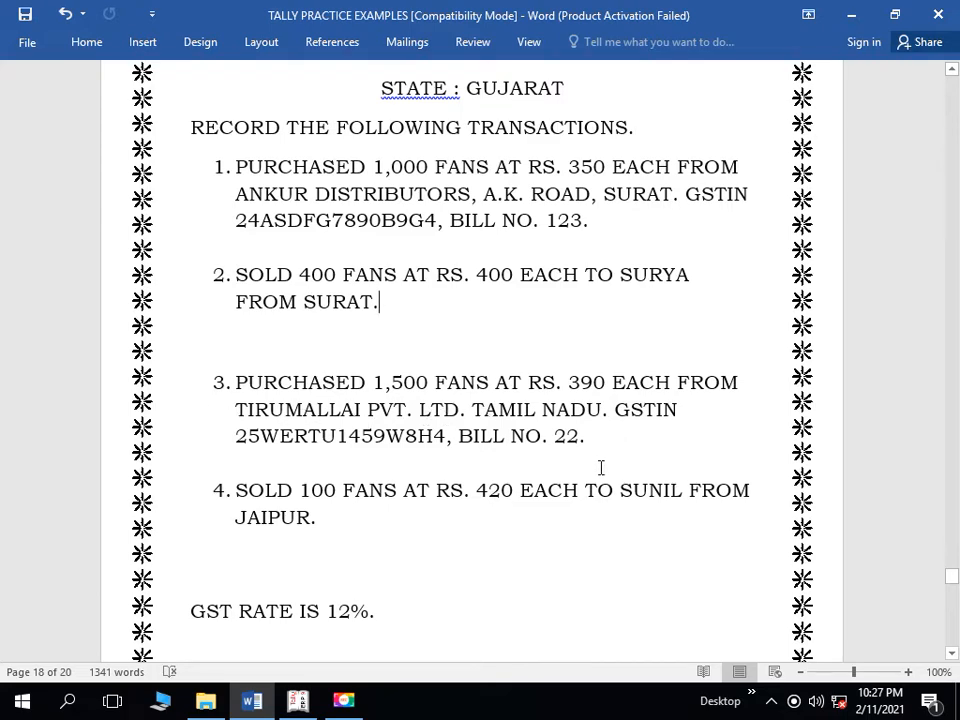
key("alt+Tab")
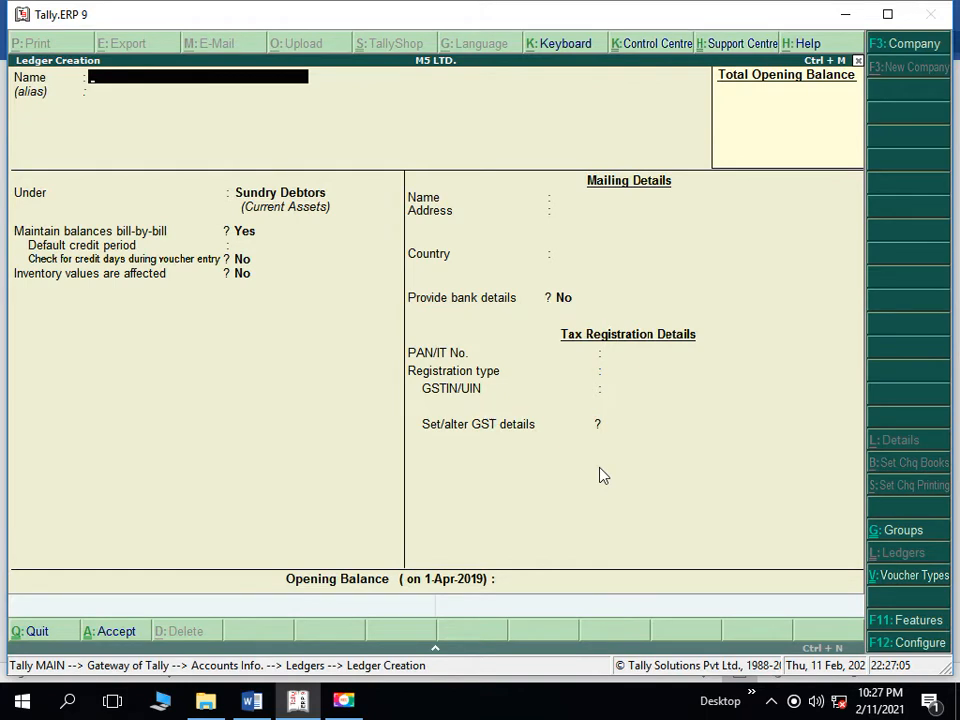
type("TiRUMALLAI PVT. LTD.")
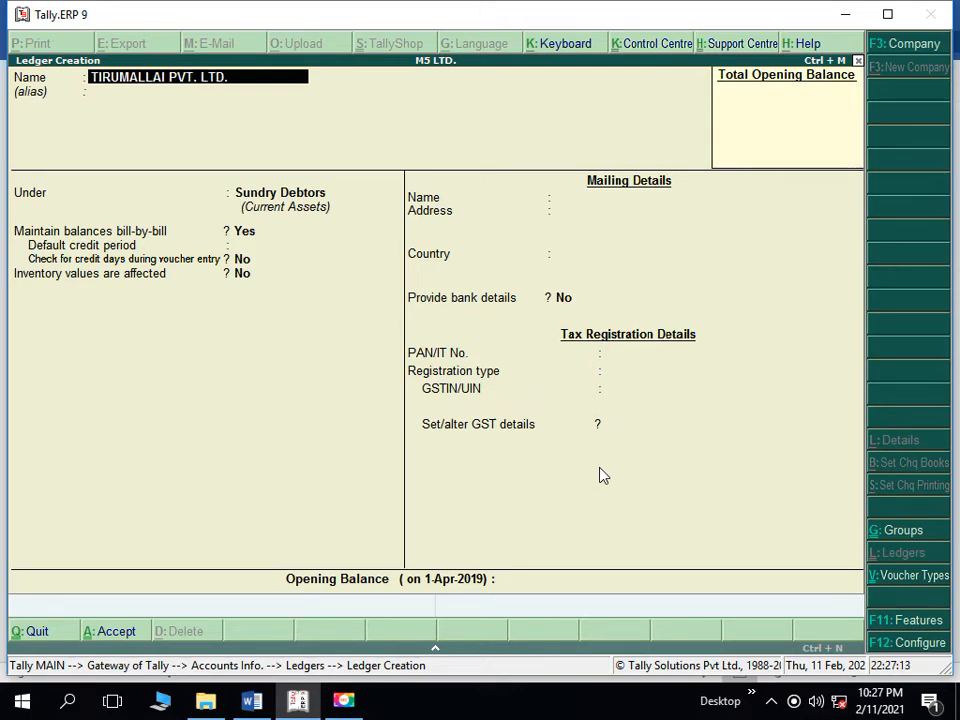
key("Return")
key("Return")
type("S")
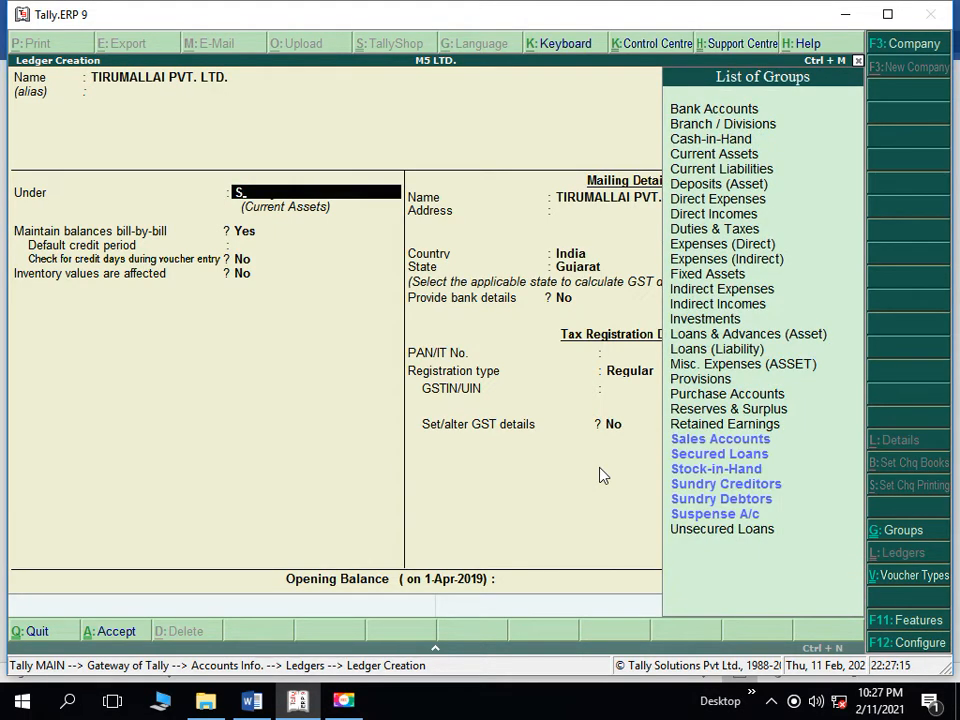
type("U")
key("Down")
key("Return")
- Keep bill-by-bill balances on for TIRUMALLAI PVT. LTD., leave its address blank and set the state to Tamil Nadu
key("Return")
key("Return")
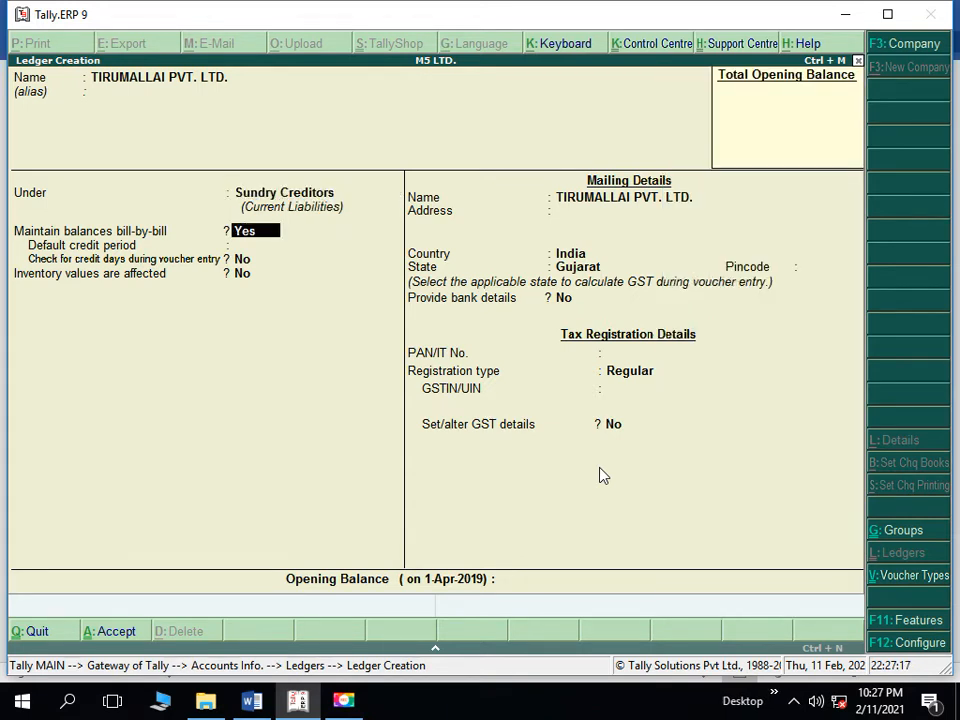
key("Return")
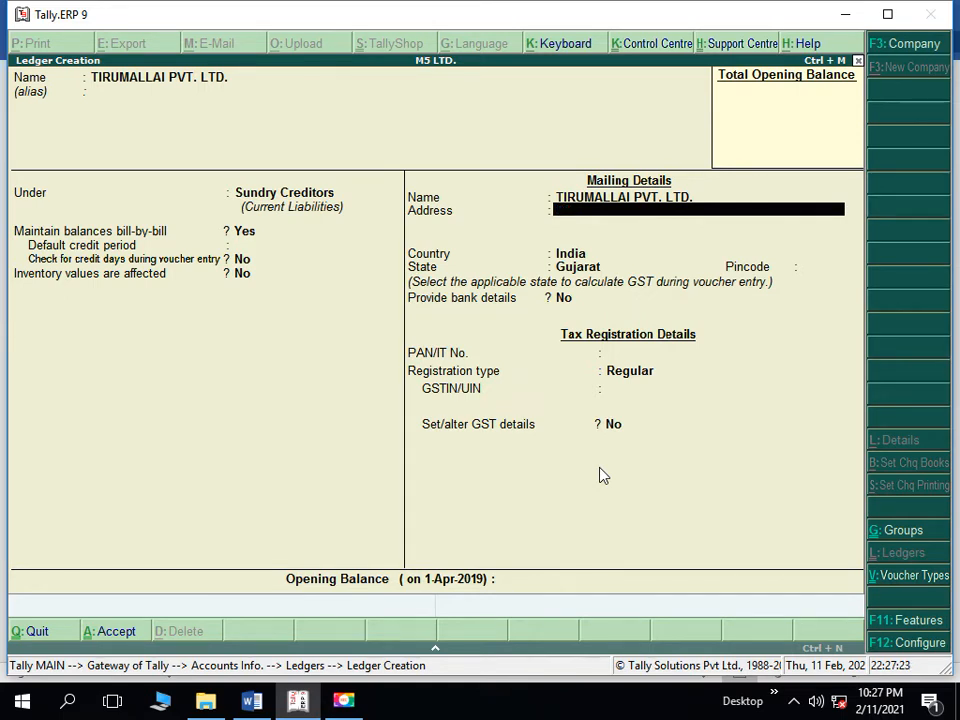
key("Return")
key("Return")
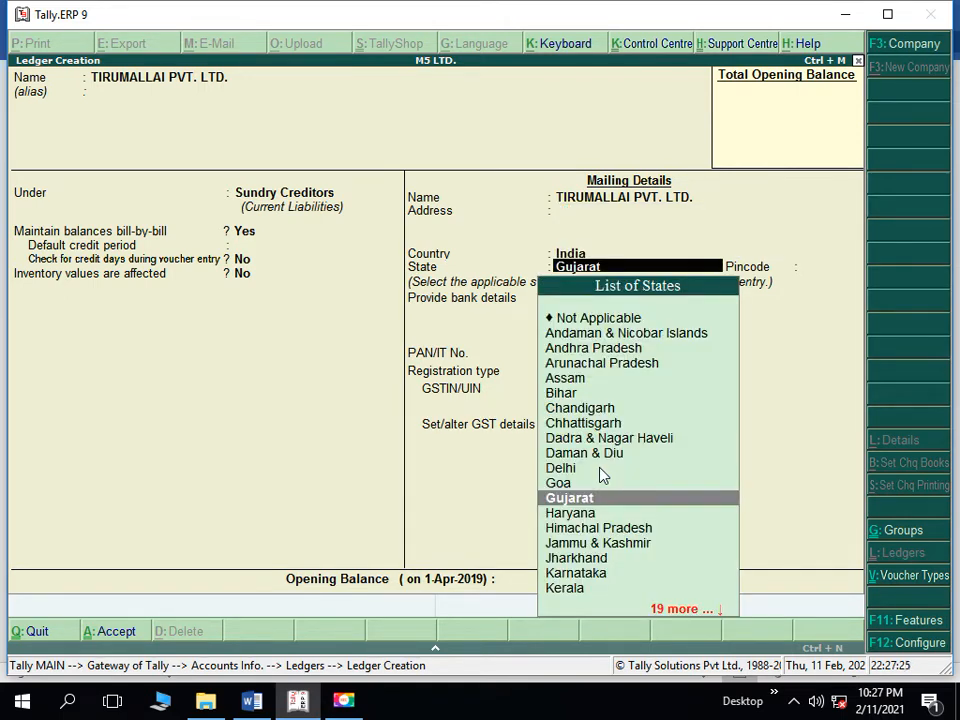
type("Ta")
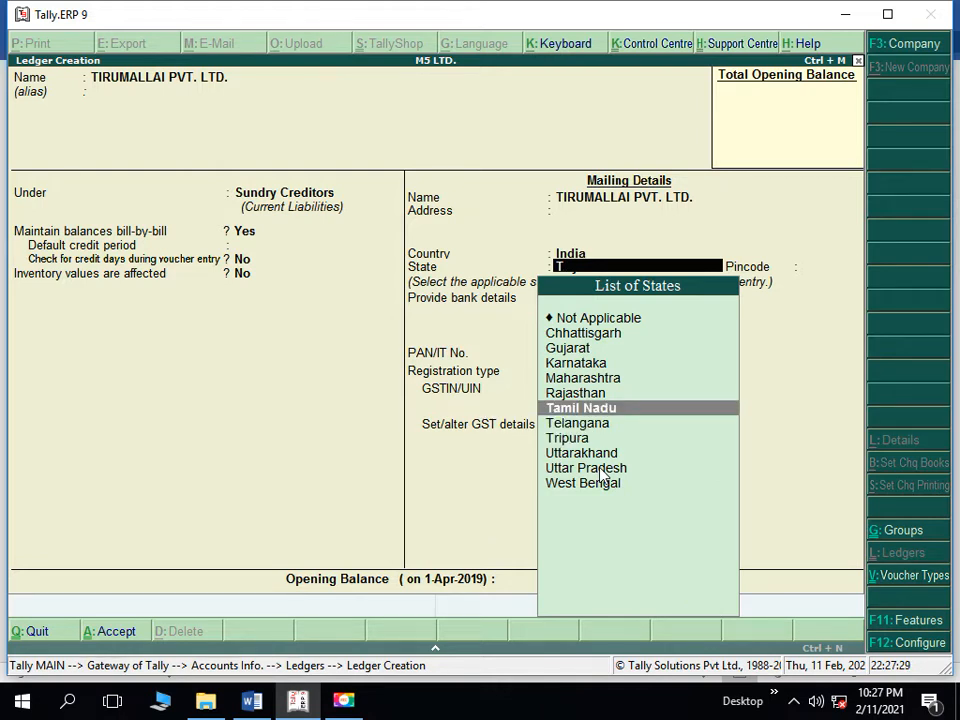
key("Return")
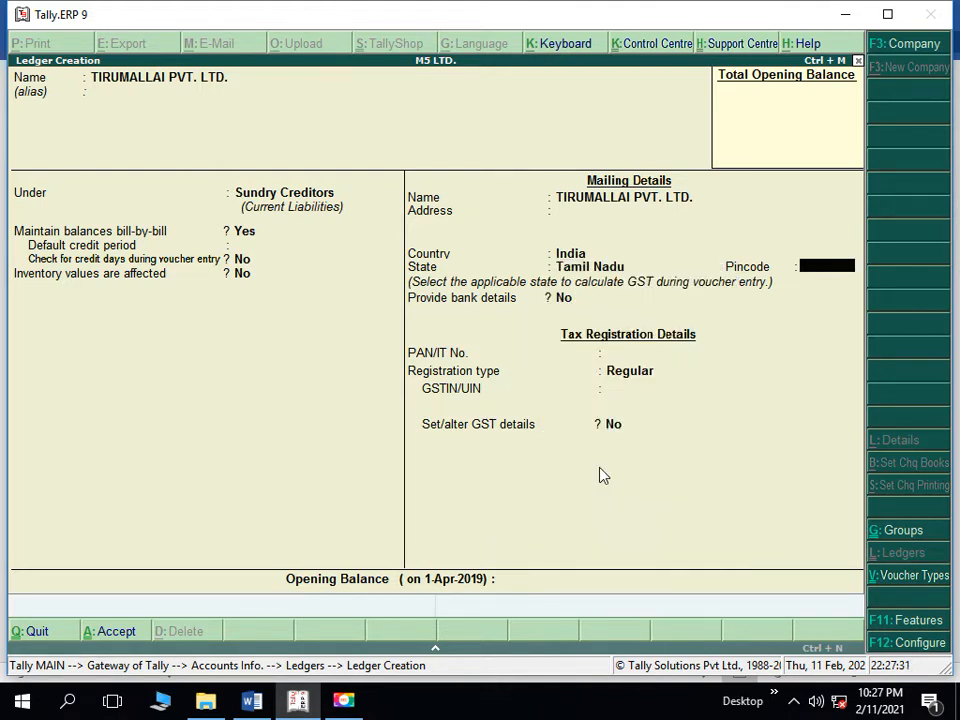
- Leave the PAN blank, keep the registration type Regular and enter the GSTIN of TIRUMALLAI PVT. LTD. as given in the Word document
key("Return")
key("Return")
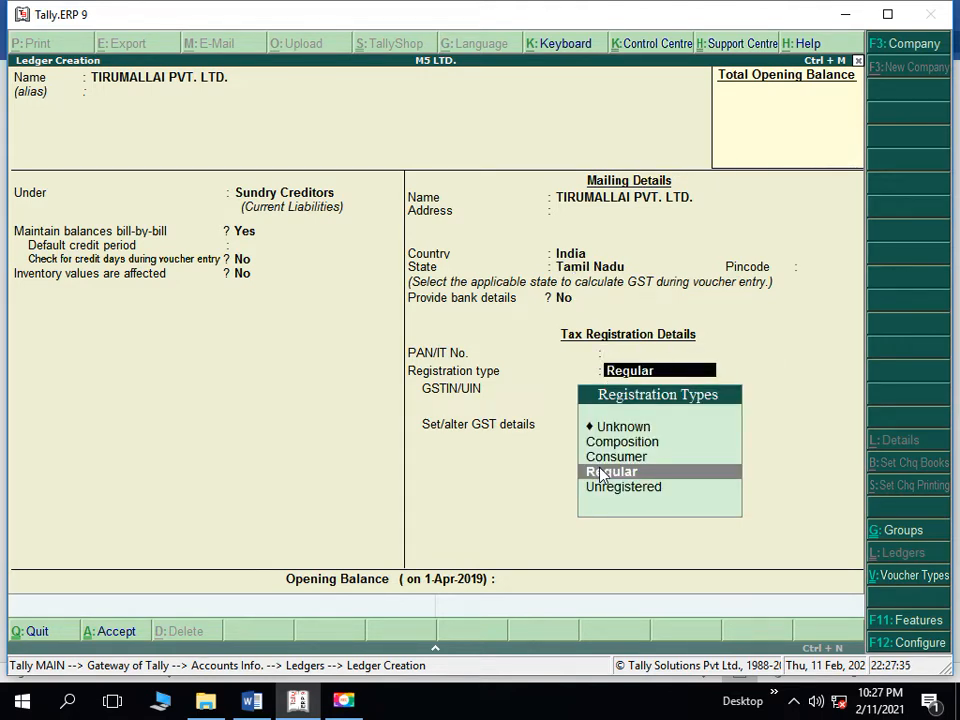
left_click(601, 474)
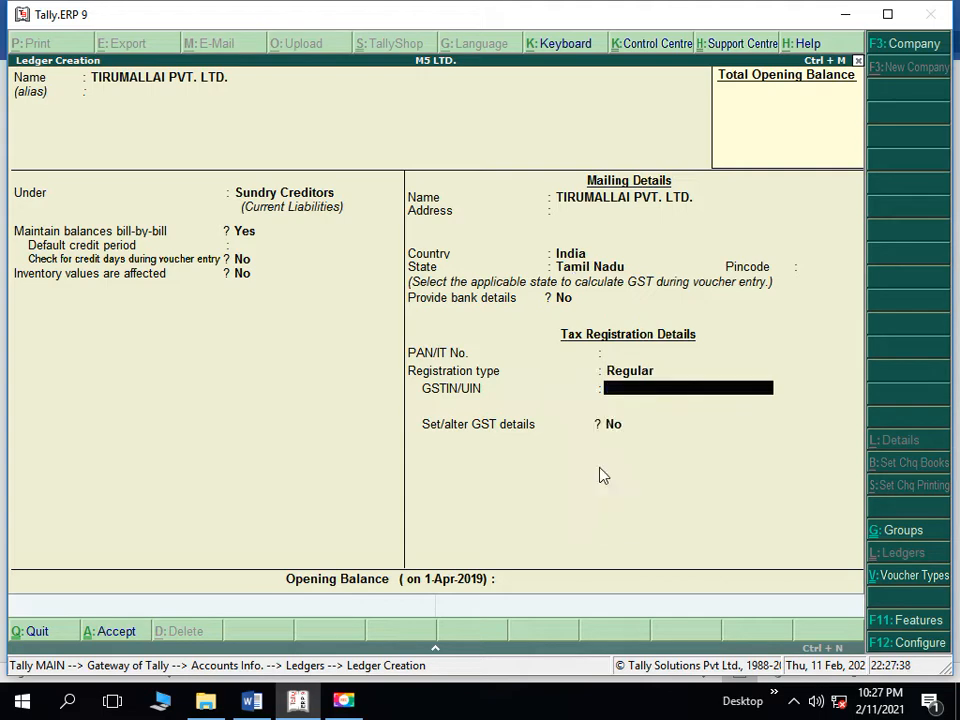
key("alt+Tab")
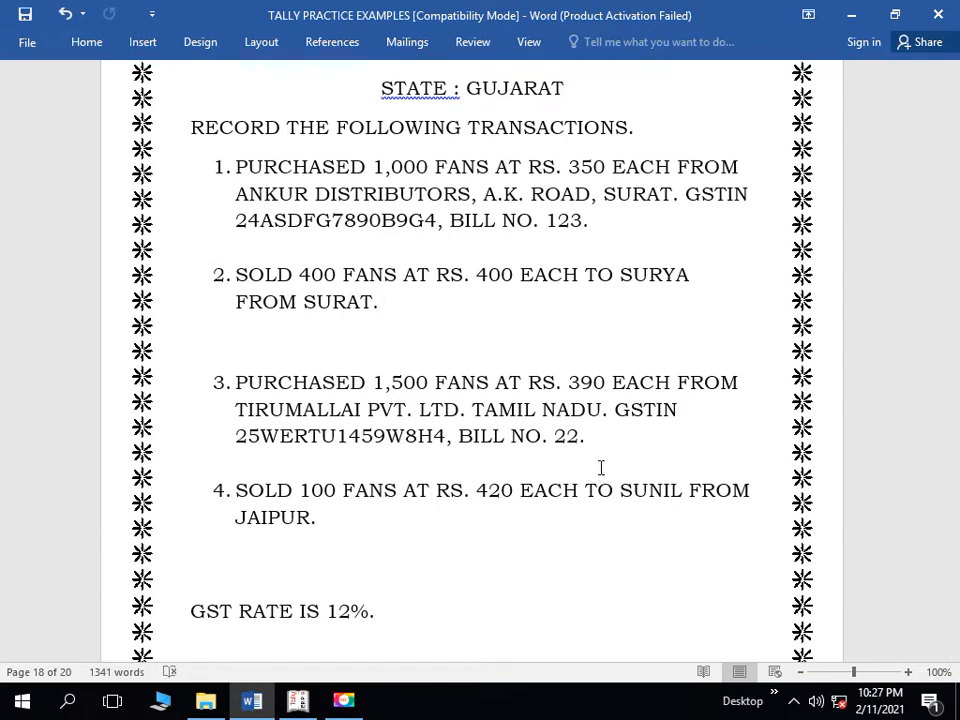
key("alt+Tab")
type("25")
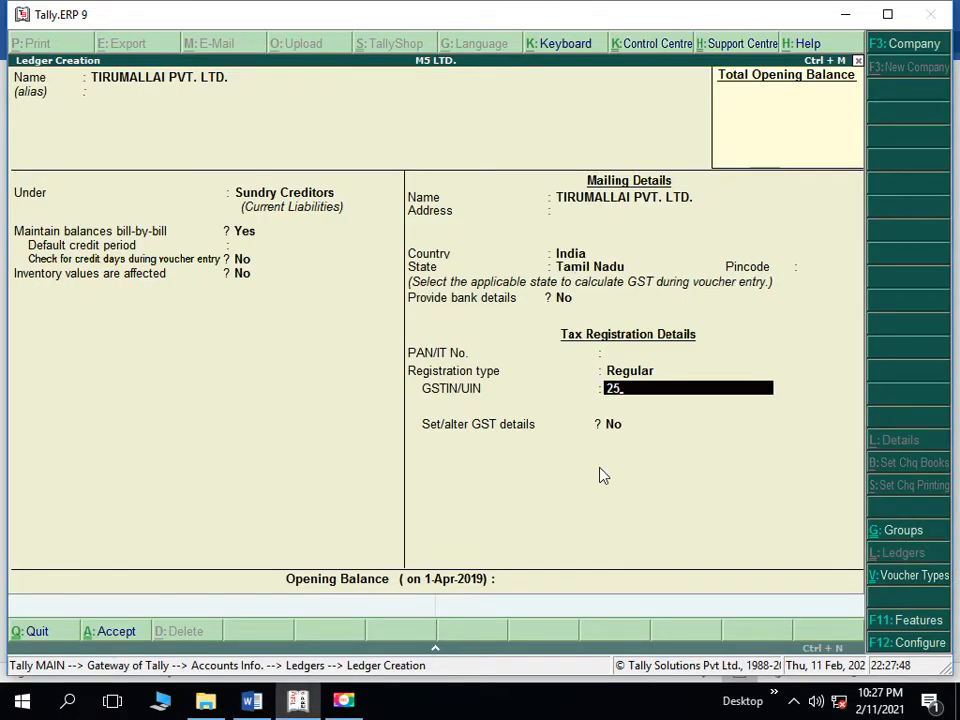
type("WERTU")
key("alt+Tab")
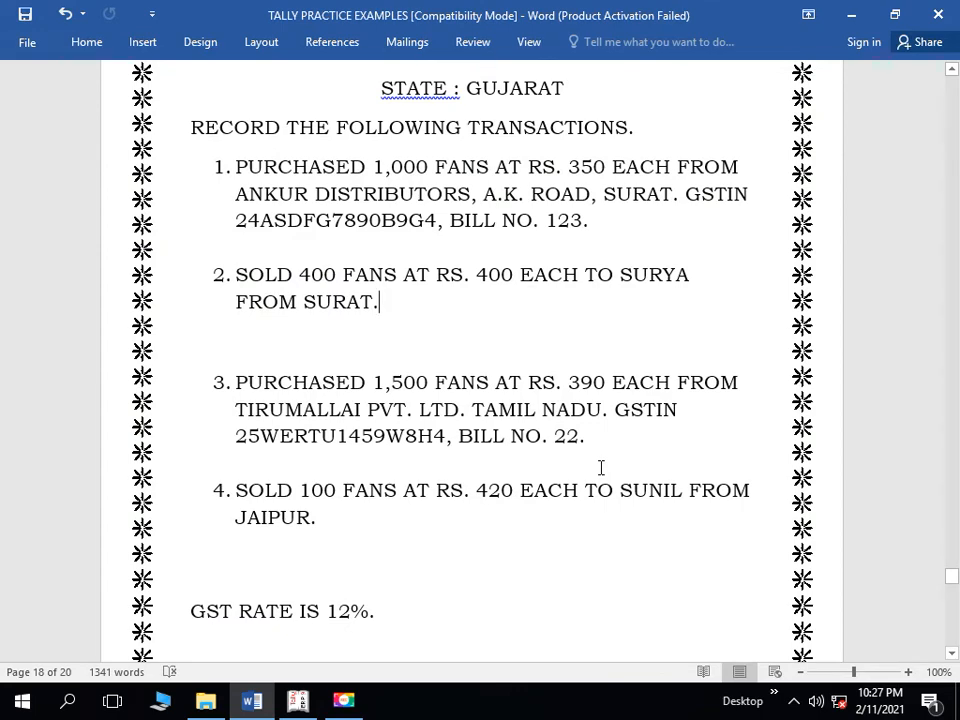
key("alt+Tab")
type("1459W")
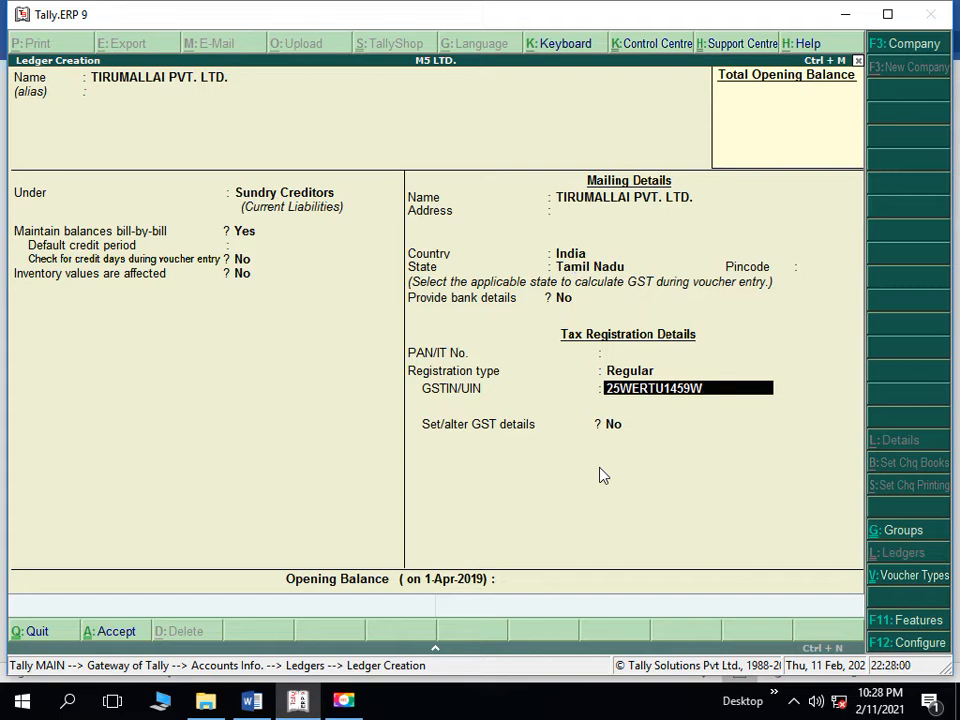
type("8H4")
key("Return")
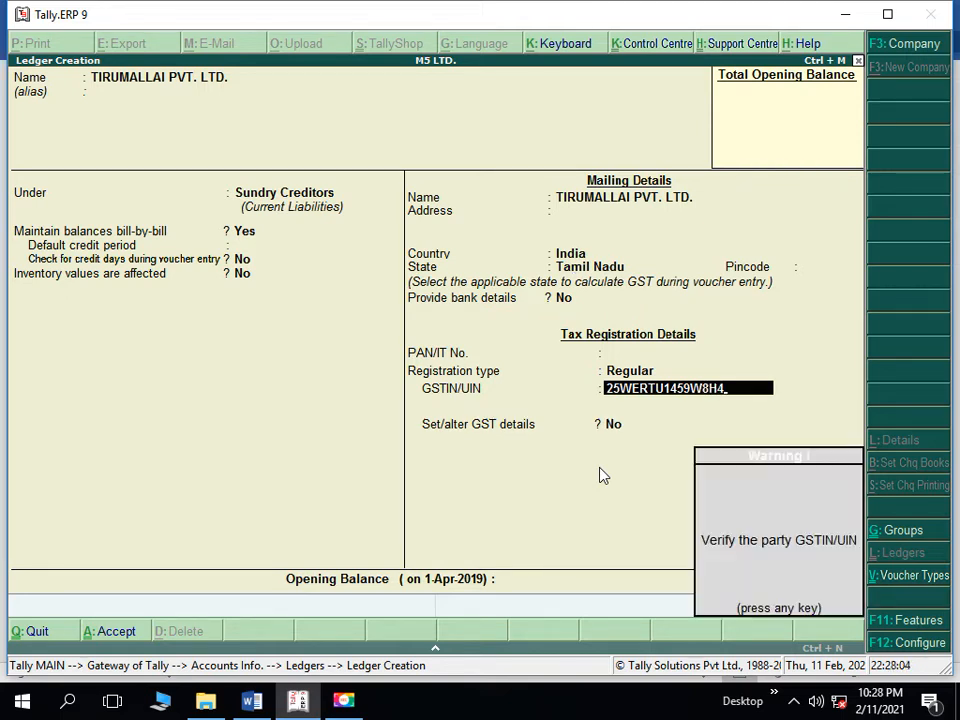
key("Return")
- Enable Set/alter GST details for TIRUMALLAI PVT. LTD., accept the details with party type Not Applicable, and save the ledger without an opening balance
type("Y")
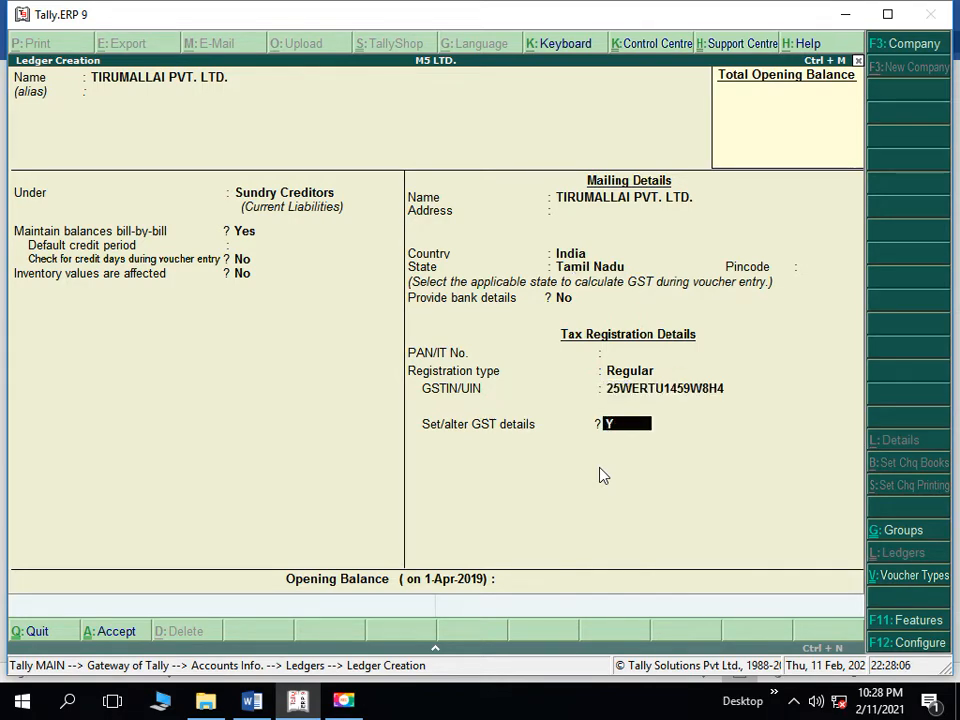
key("Return")
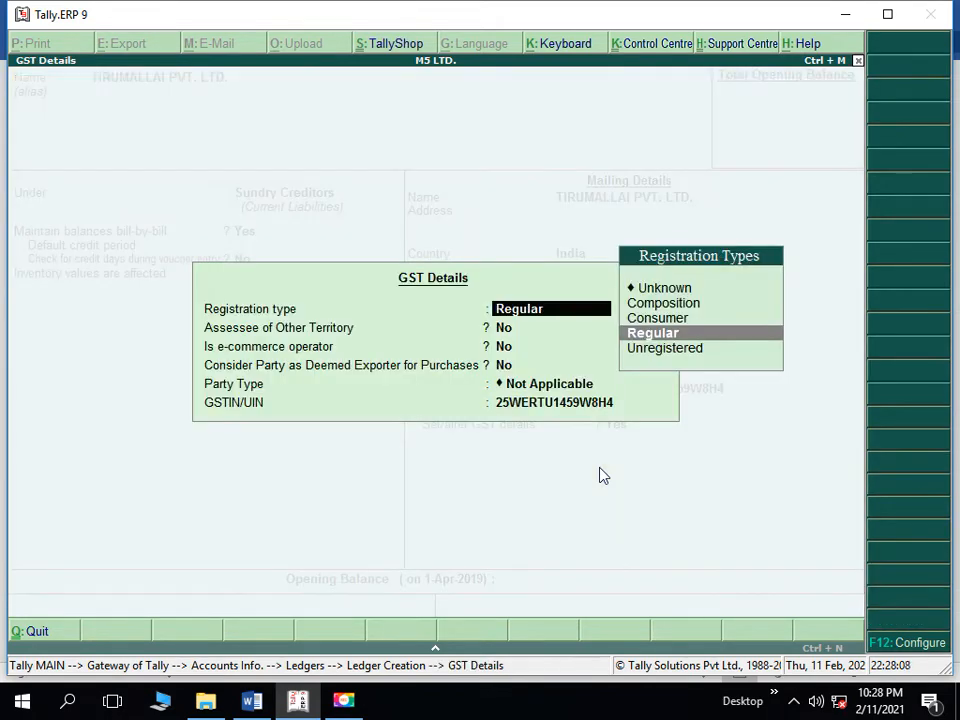
key("Return")
key("Return")
key("Return")
key("Return")
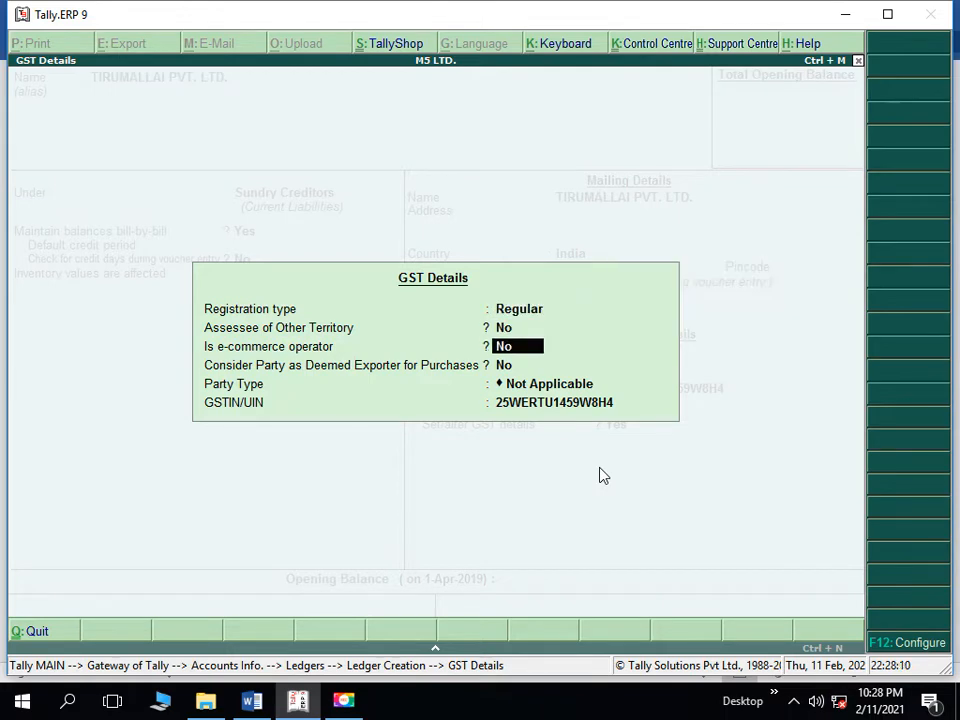
key("Return")
key("Return")
key("Return")
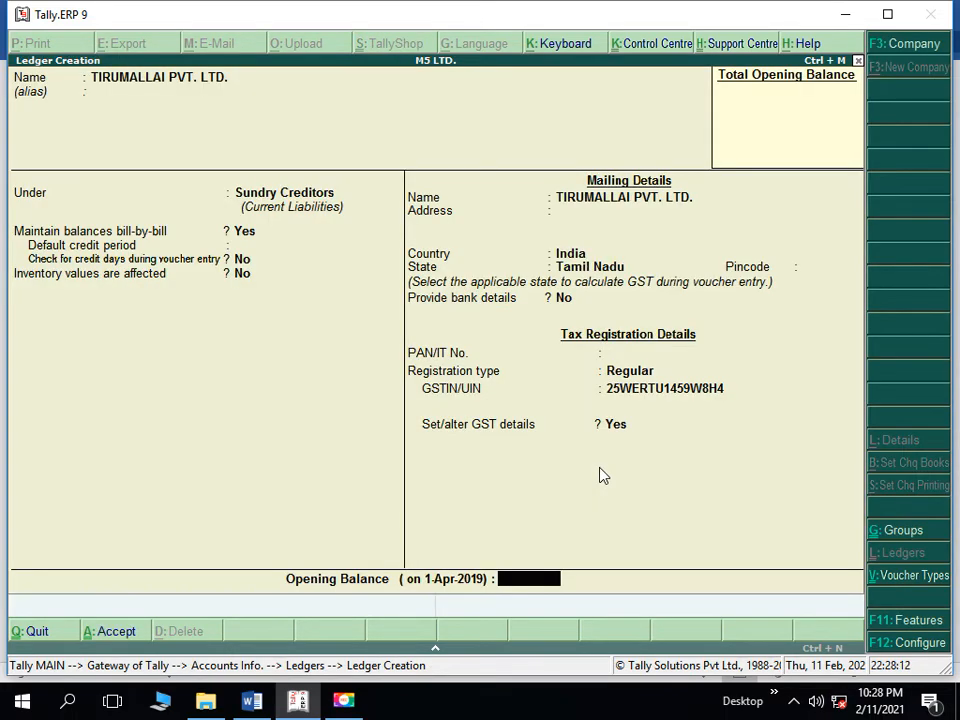
key("Return")
key("Return")
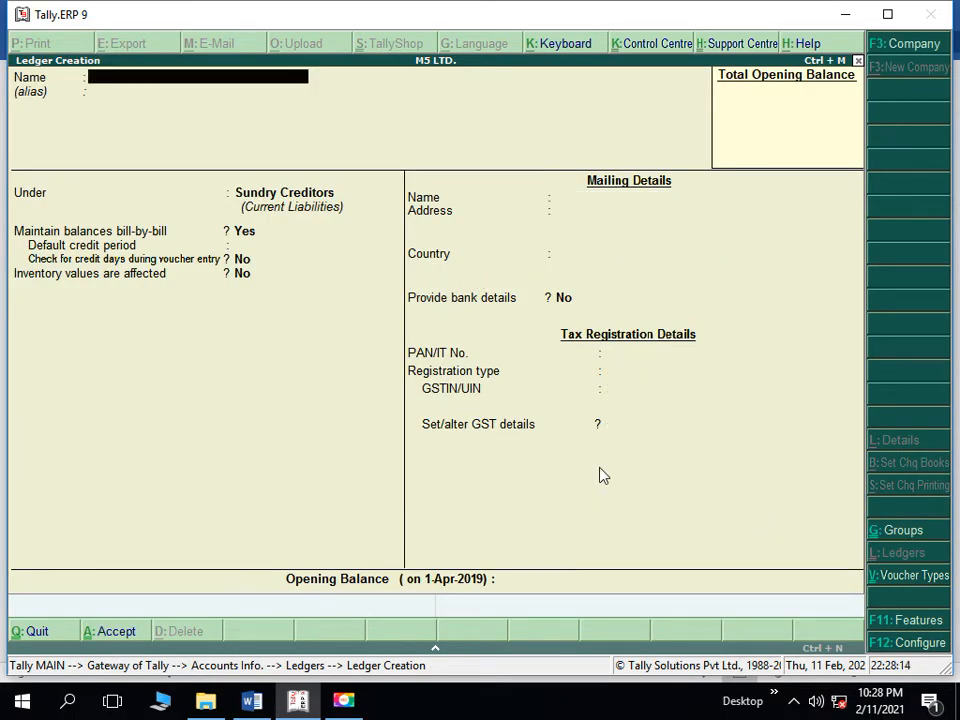
- Check the fourth transaction in Word and, back in Tally, name the next ledger after its customer plus A/C, under Sundry Debtors with bill-by-bill balances
key("alt+Tab")
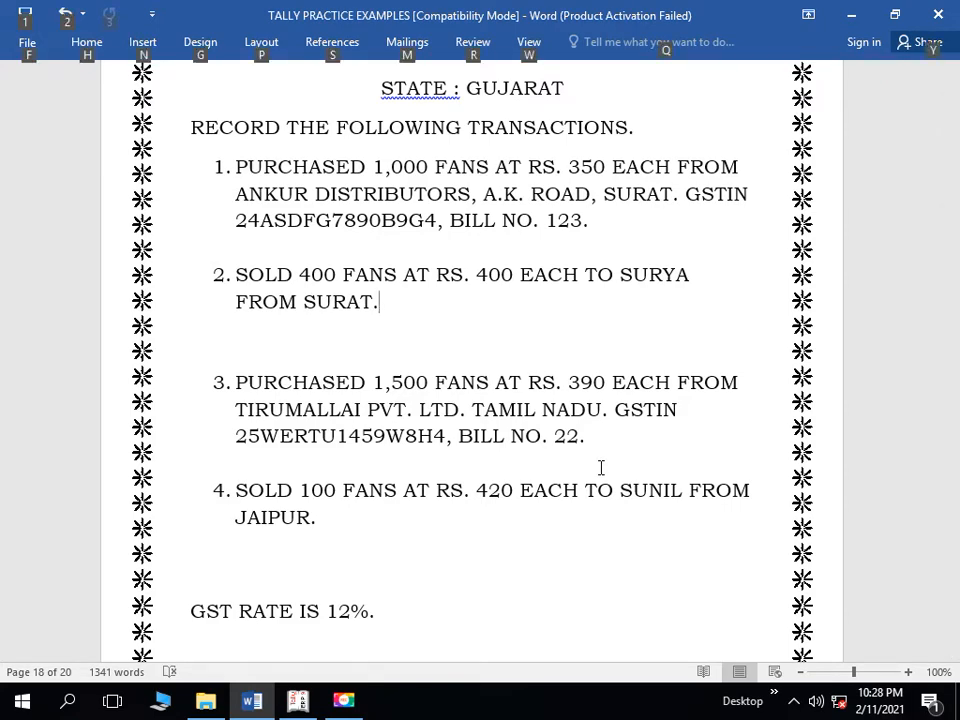
key("alt+Tab")
type("SUNIL A/C")
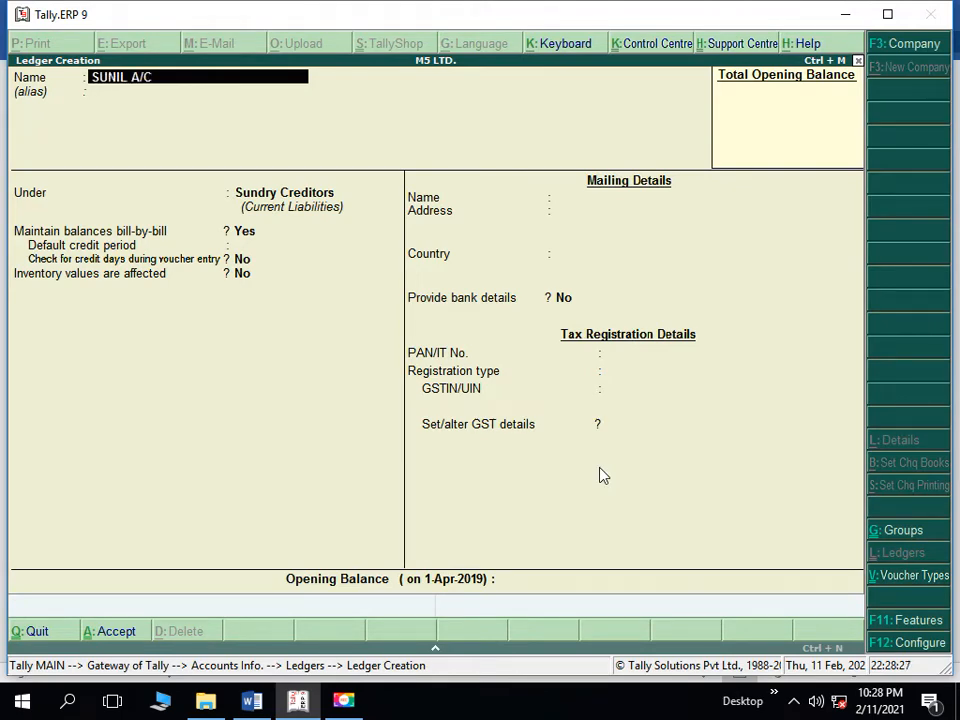
key("Return")
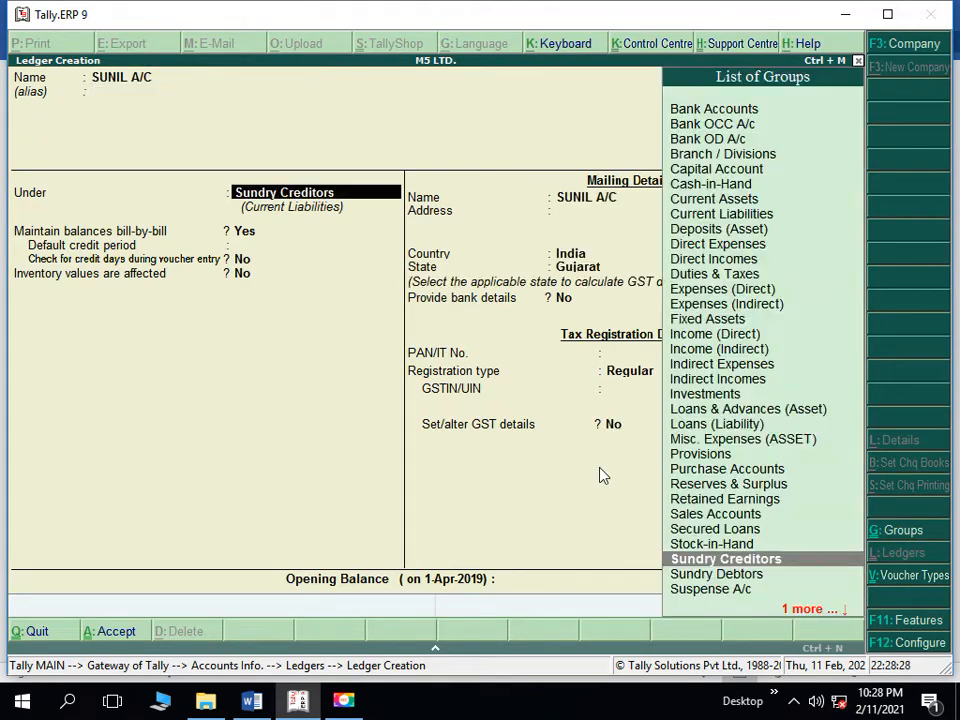
type("SU")
key("Down")
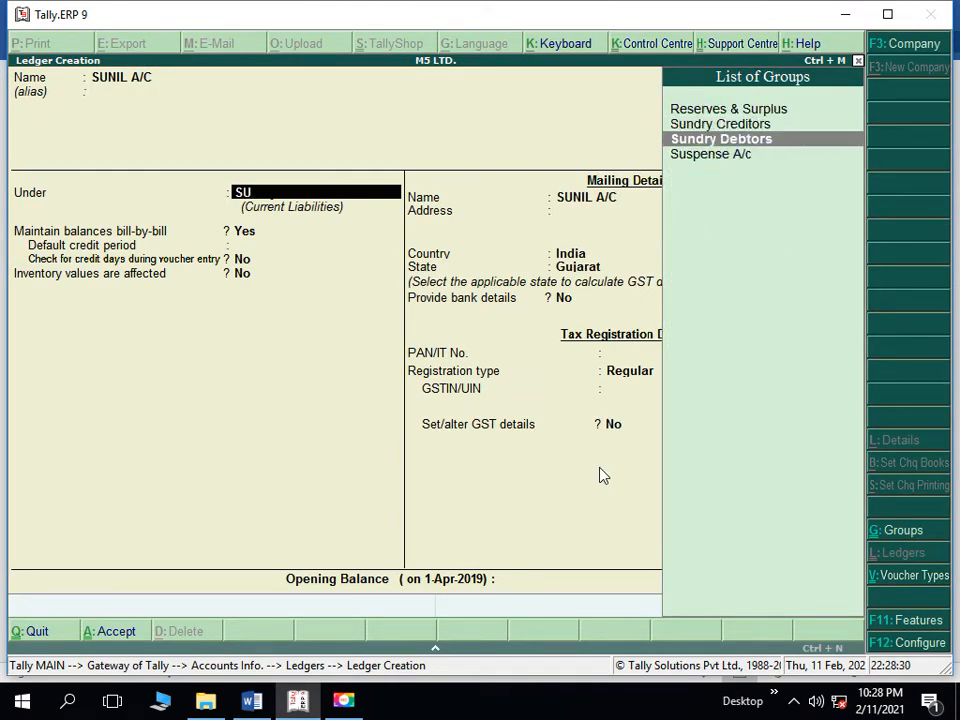
key("Return")
key("Return")
key("Return")
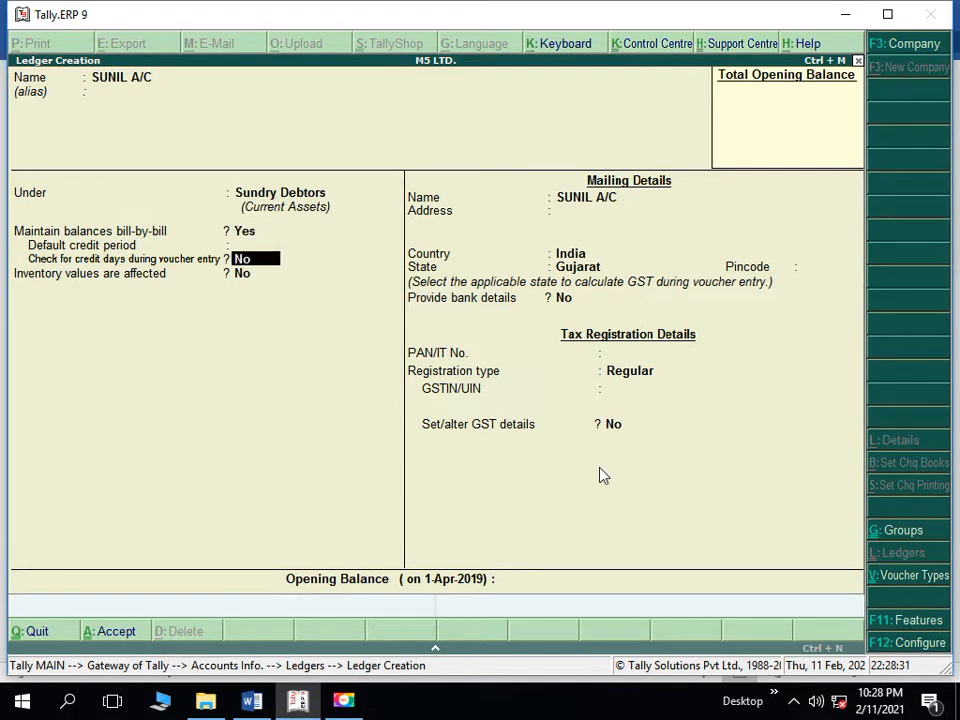
- Enter the customer's city from the Word document as the ledger address, set the state to Rajasthan and leave the pincode blank
key("Return")
key("Return")
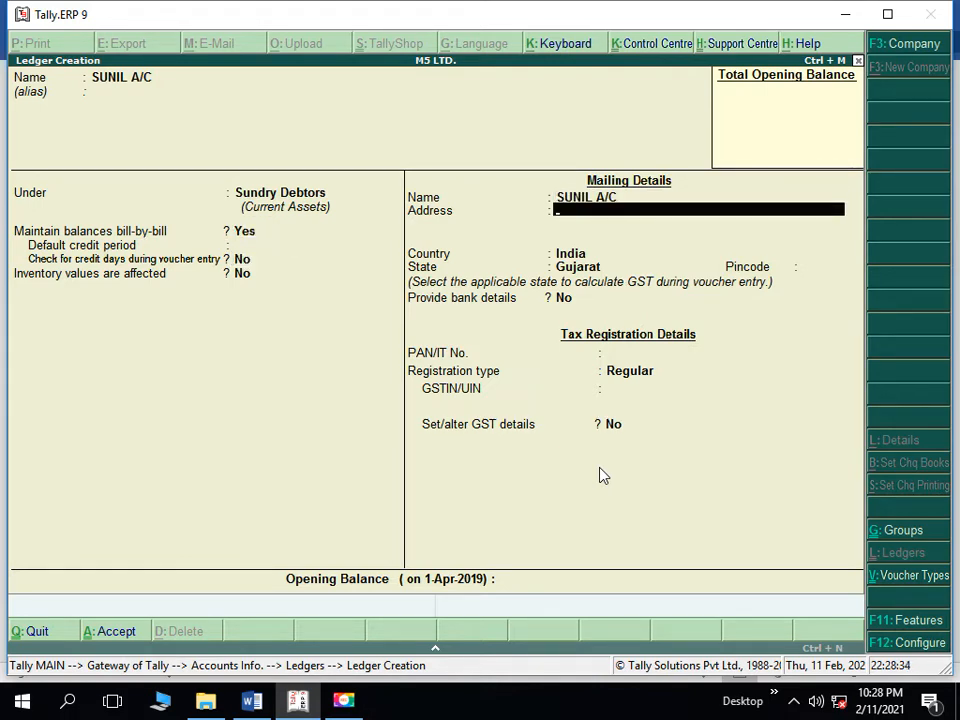
type("JAIPUR")
key("Return")
key("Return")
key("Return")
type("R")
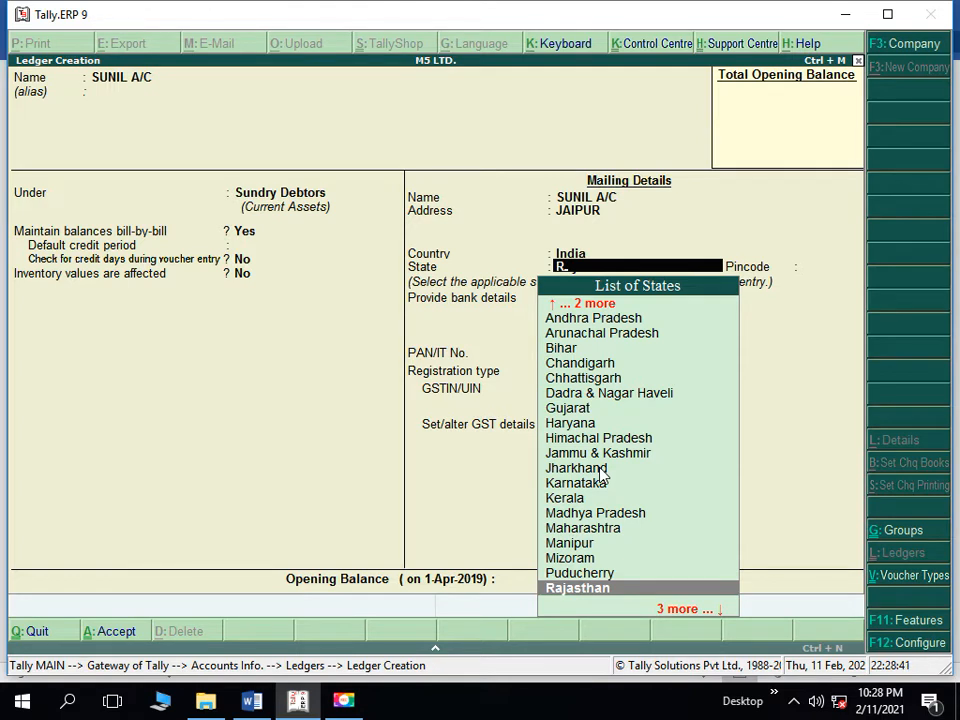
key("Return")
key("Return")
key("Return")
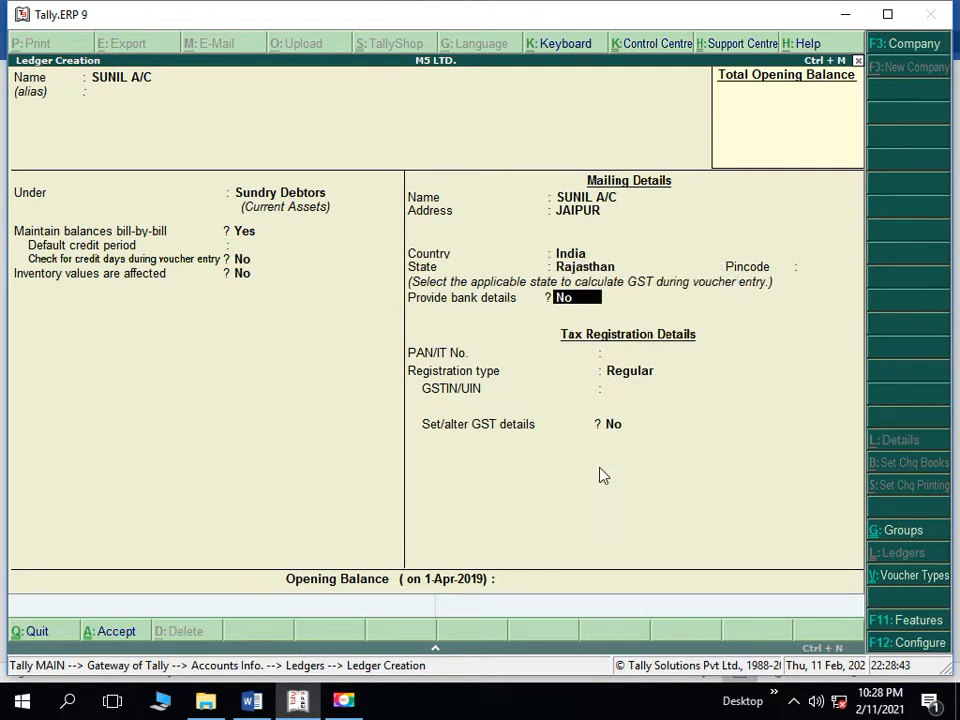
- Set the customer's registration type to Consumer, enable Set/alter GST details and accept them, and save the ledger without an opening balance
key("Return")
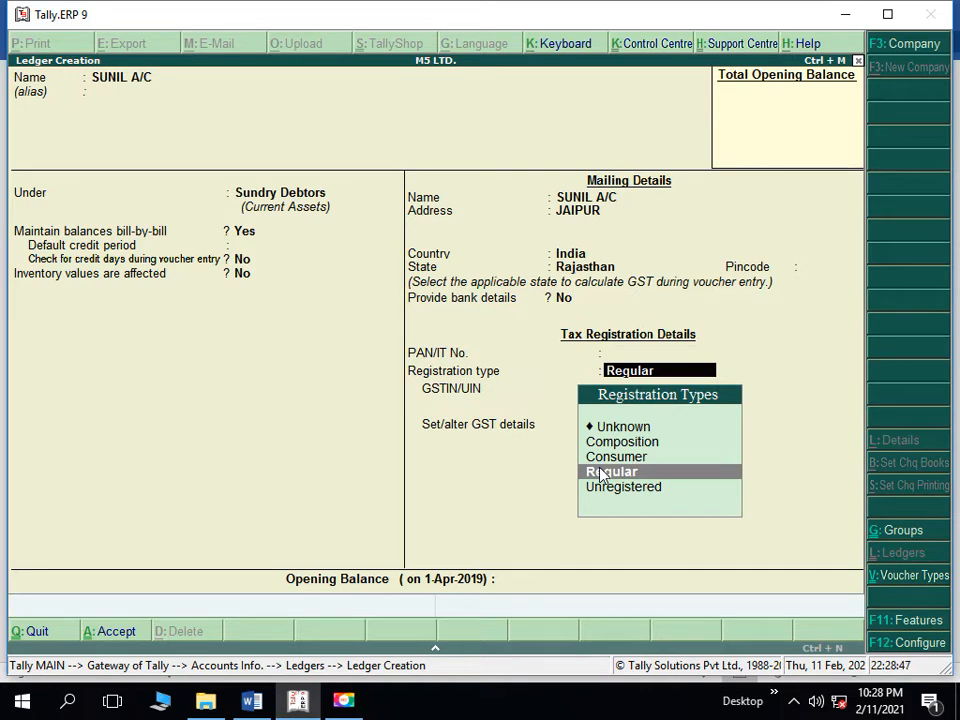
key("Up")
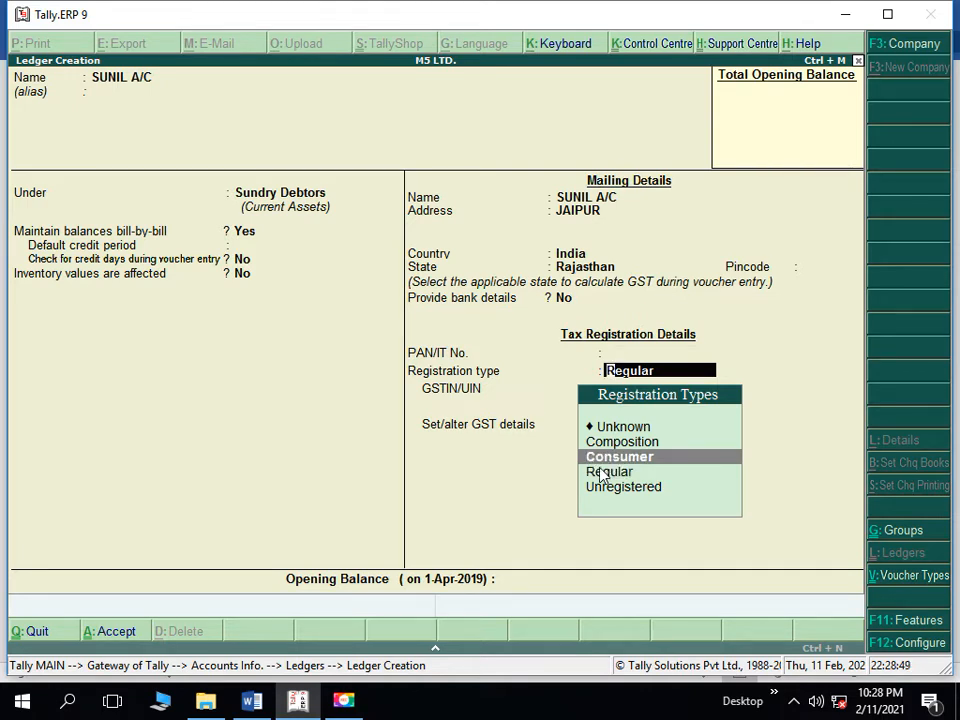
key("Return")
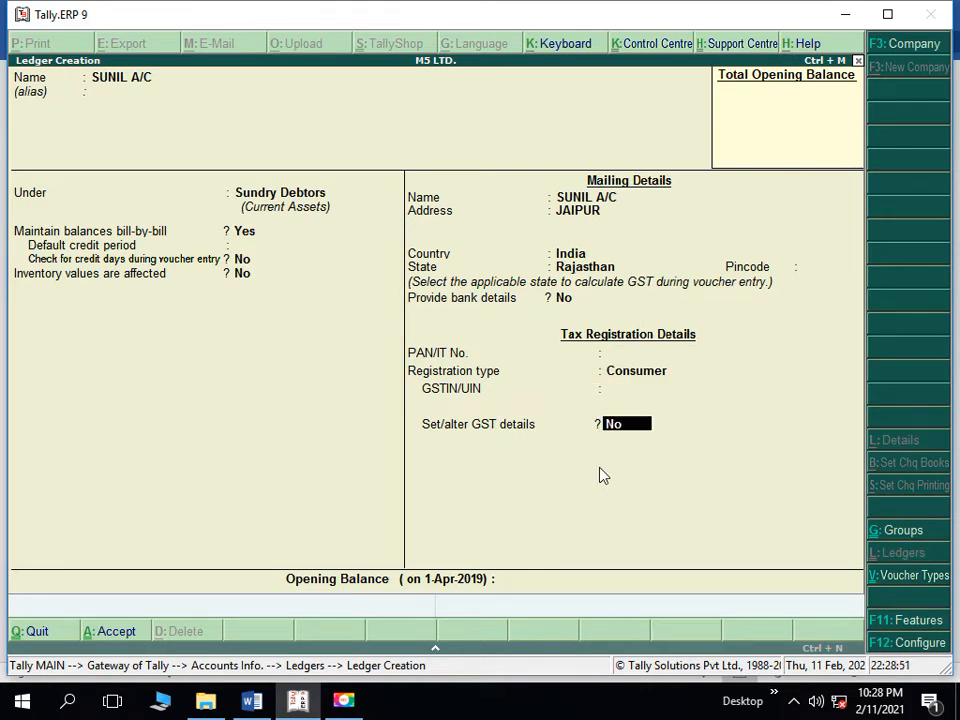
key("y")
key("ctrl+a")
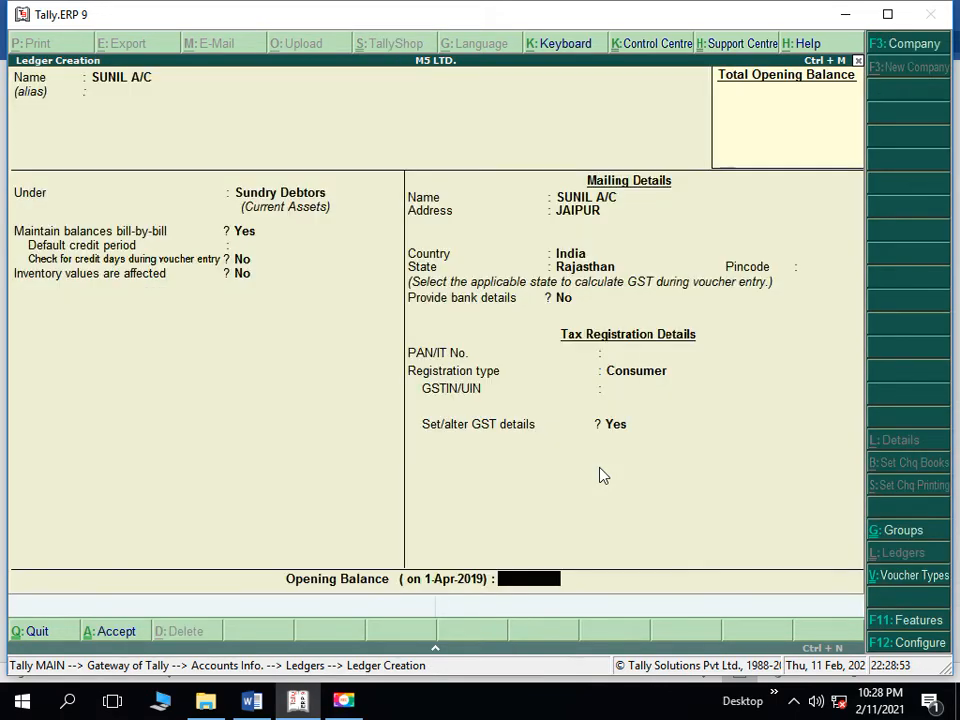
key("Return")
key("y")
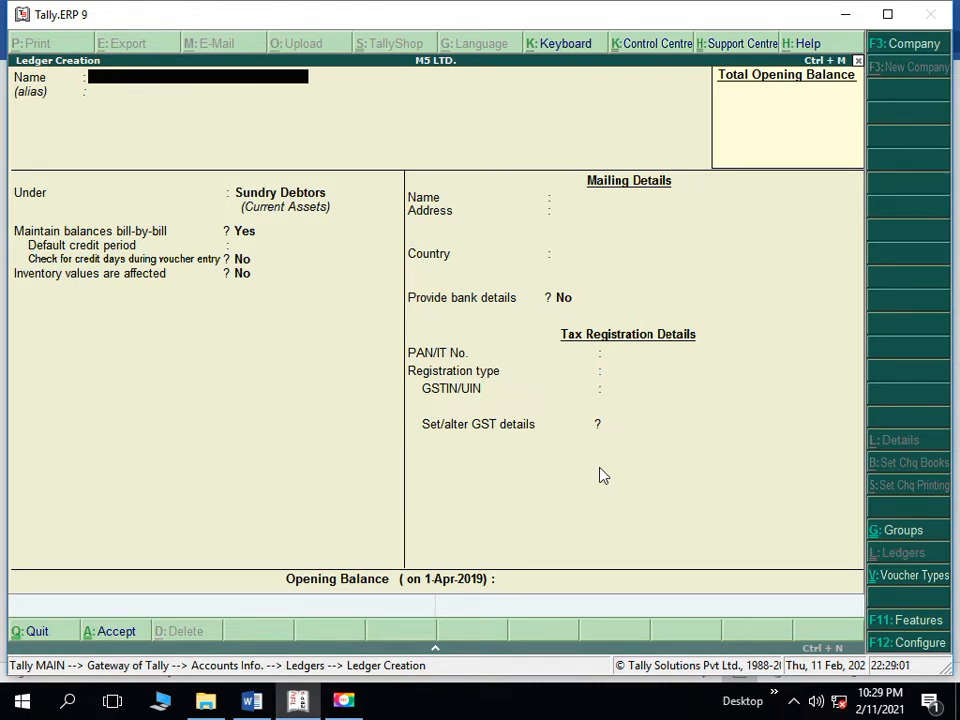
- Leave ledger creation for the Gateway of Tally and review the goods and GST rate of the transactions in Word
key("Escape")
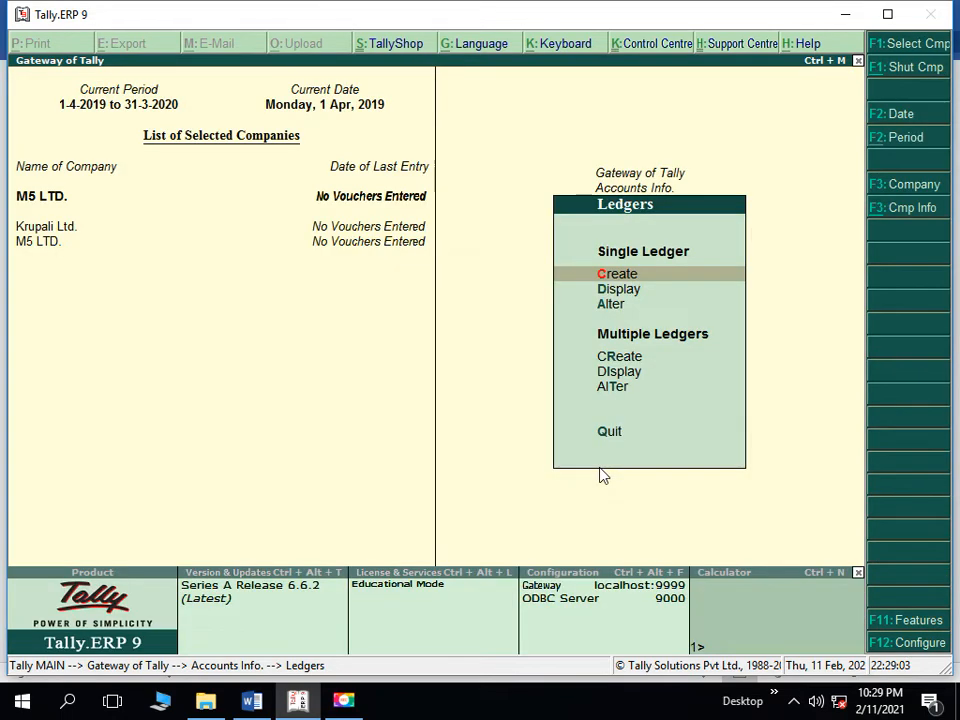
key("Escape")
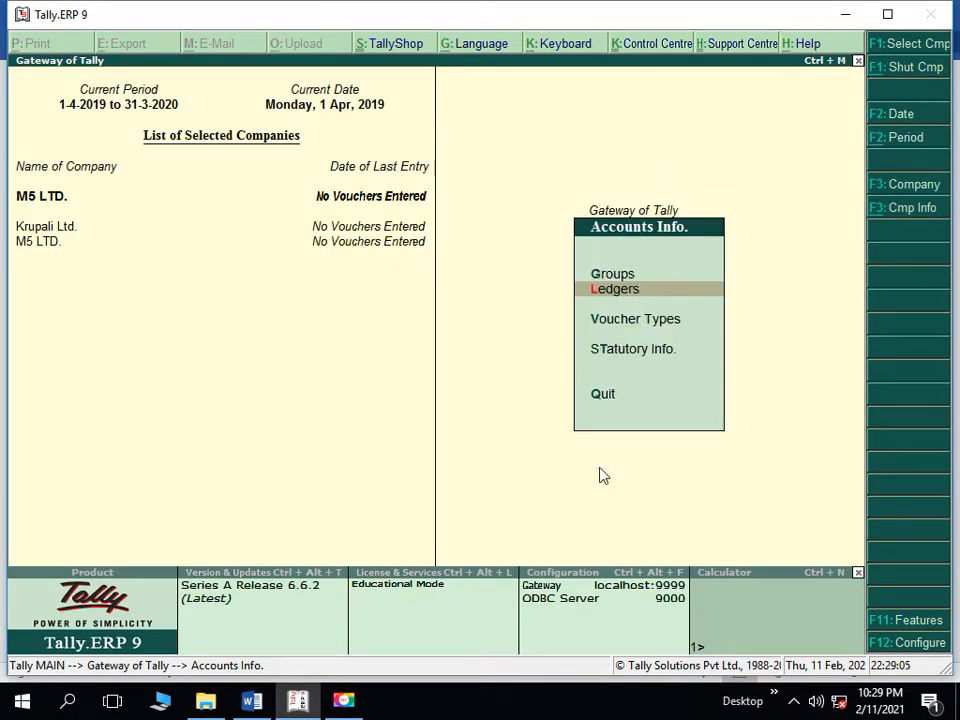
key("Escape")
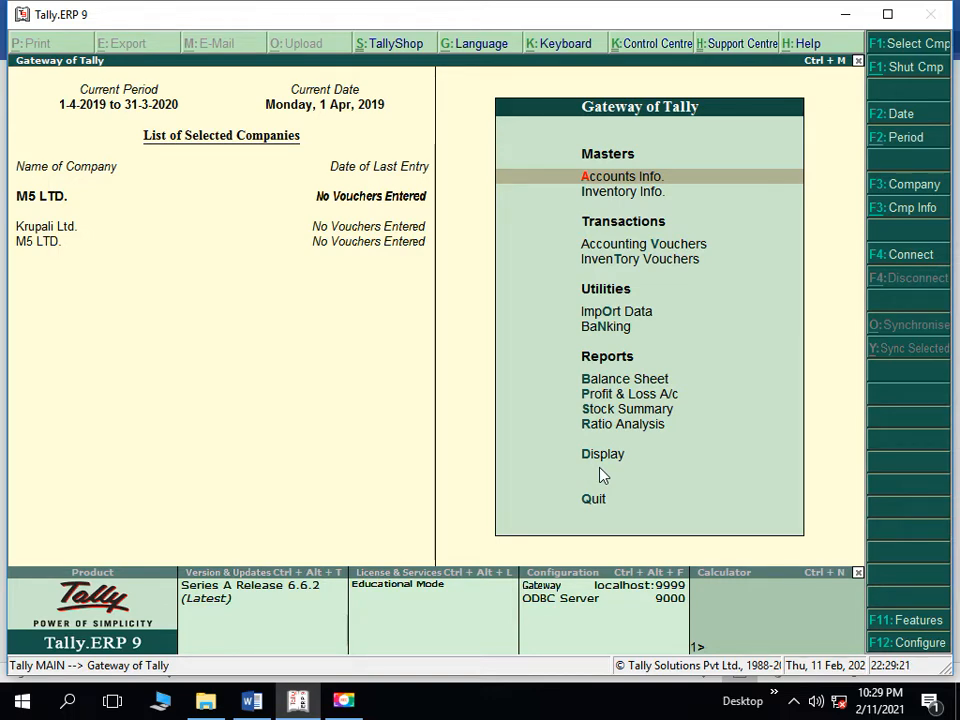
key("alt+Tab")
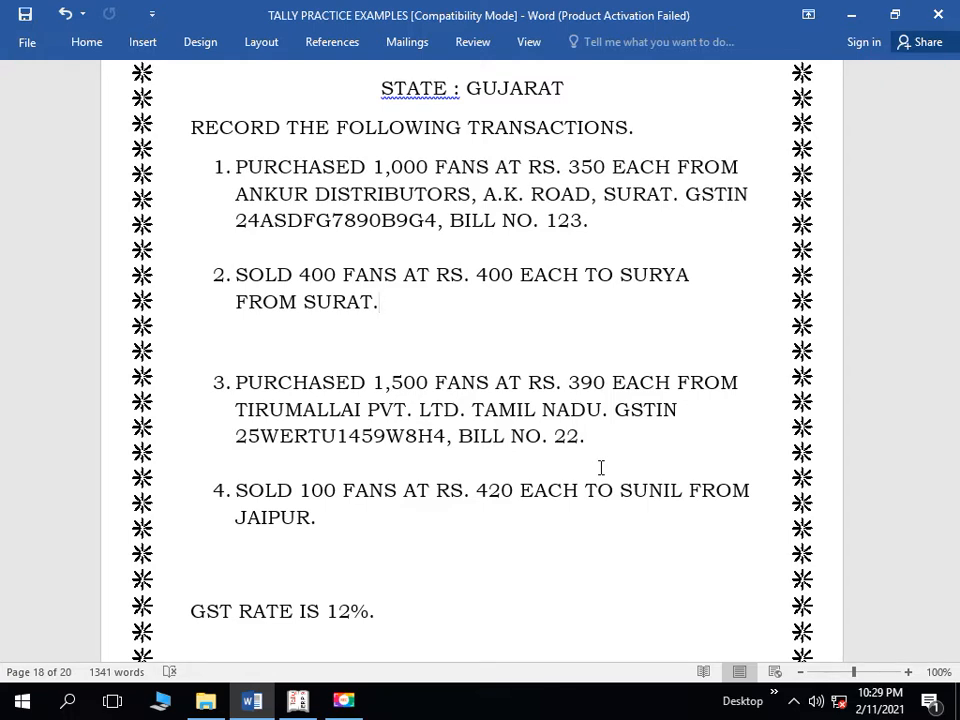
key("alt")
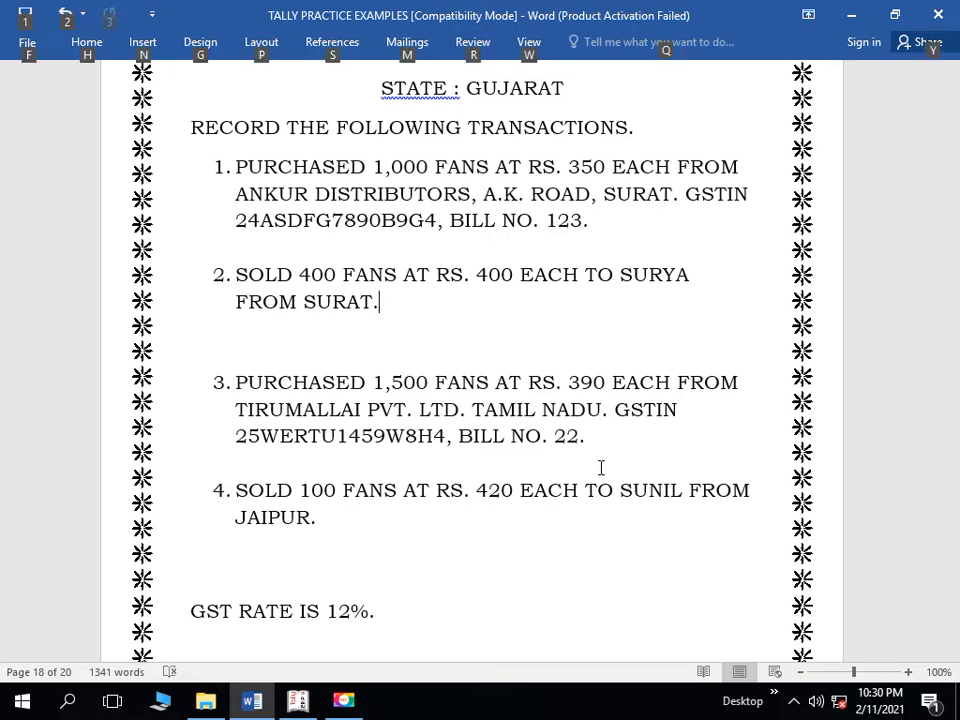
- Back in Tally, start a single stock item named FANS under Primary, without default ledgers for invoicing
key("alt+Tab")
key("Down")
key("Return")
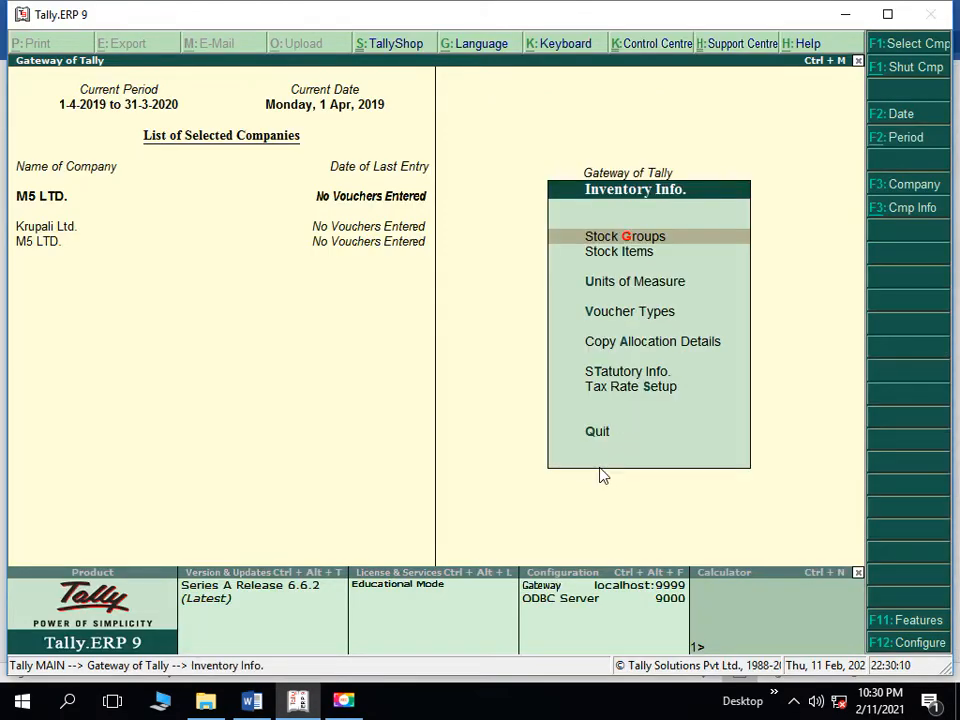
key("Down")
key("Return")
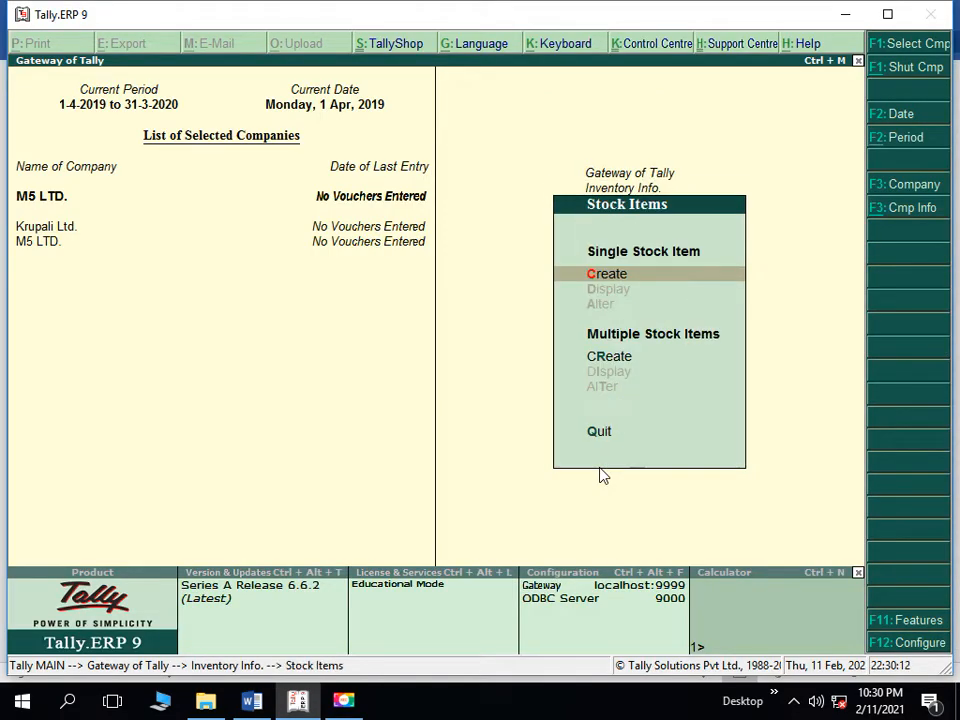
key("Return")
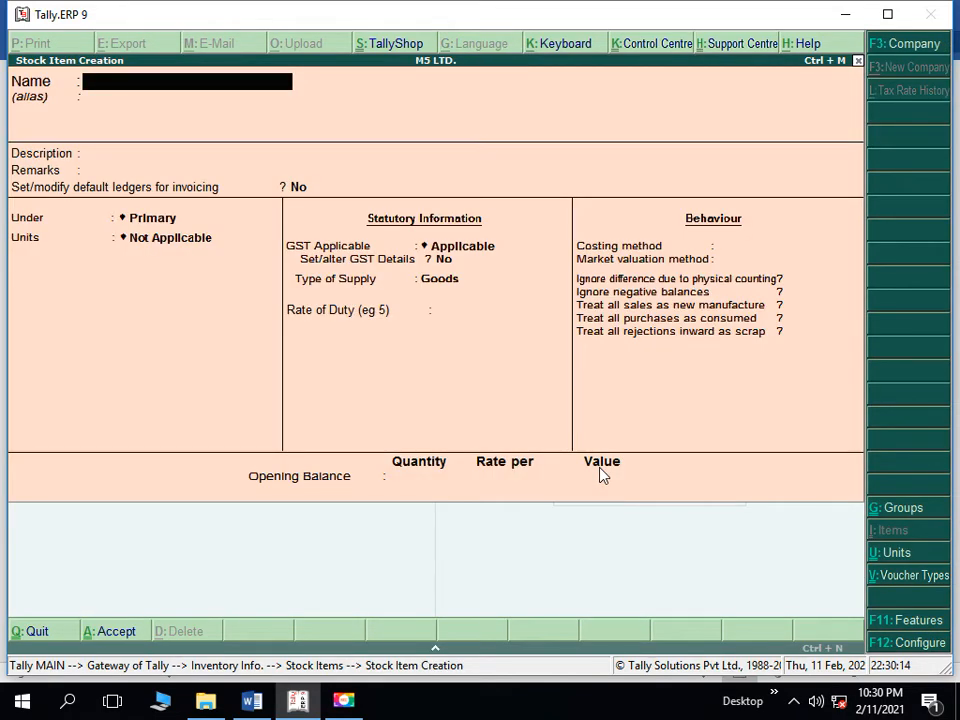
type("FANS")
key("Return")
key("Return")
key("Return")
key("Return")
key("Return")
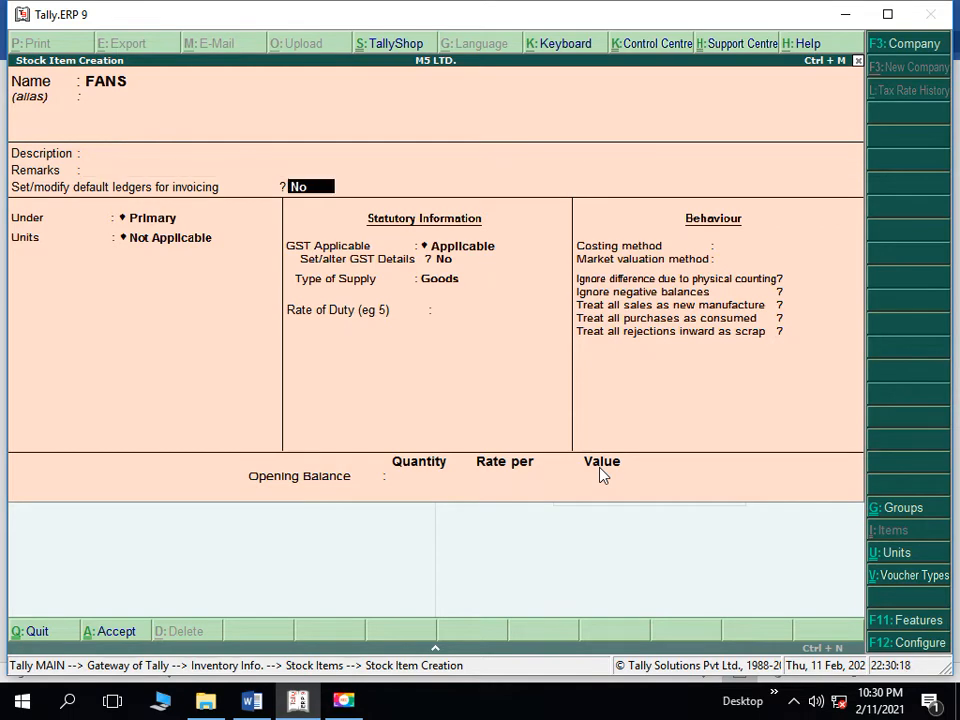
key("Return")
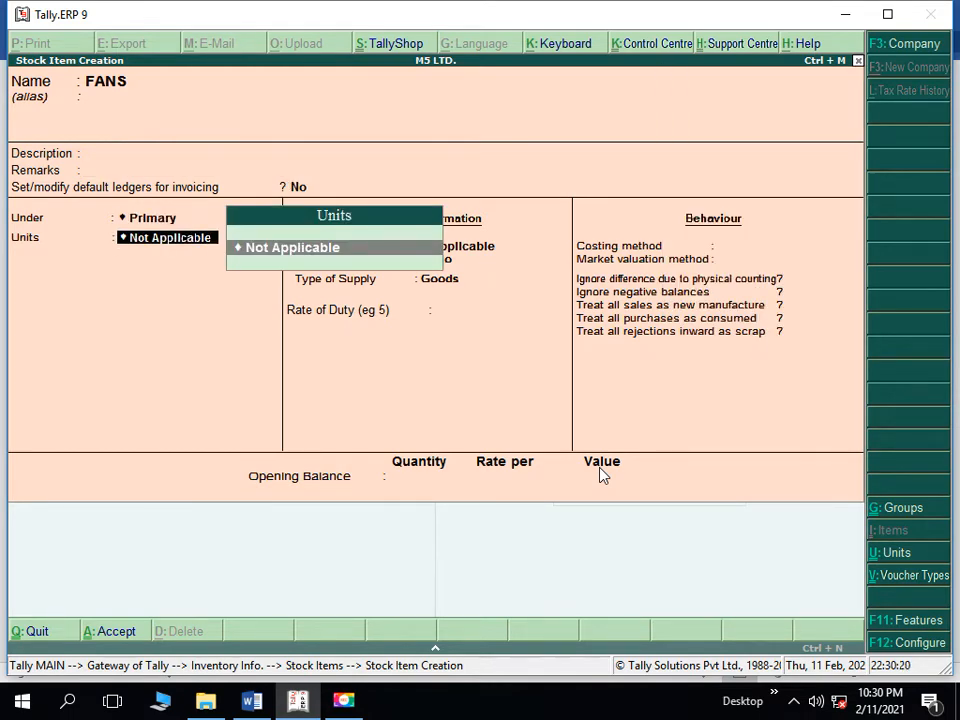
- Create the simple unit NOS with quantity code NOS-NUMBERS and 0 decimal places, and use it for FANS
key("alt+c")
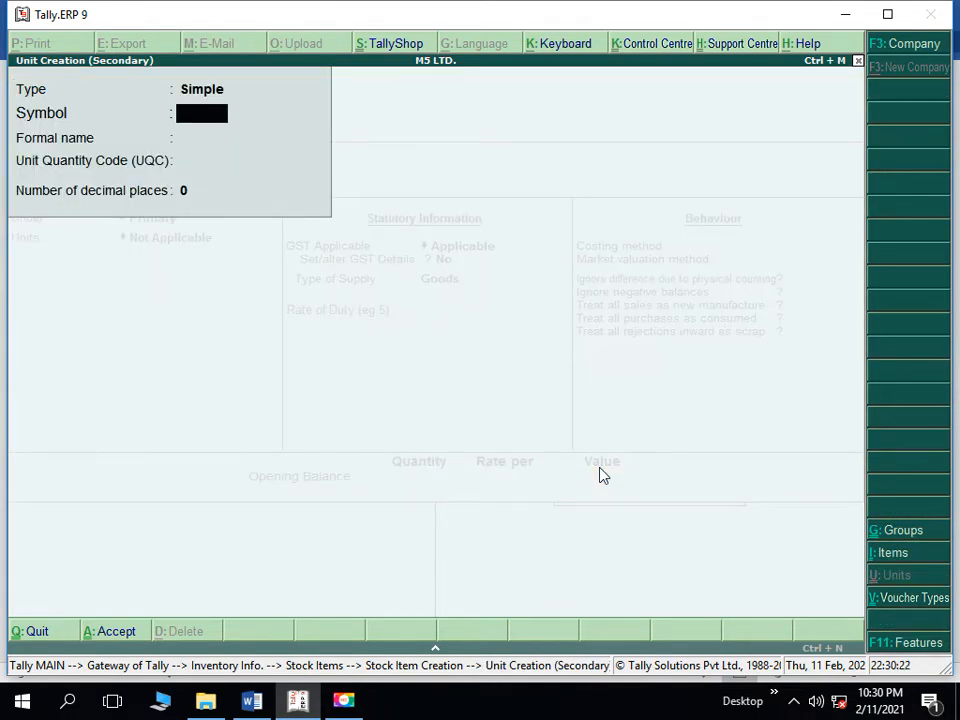
type("NOS")
key("Return")
key("Return")
type("N")
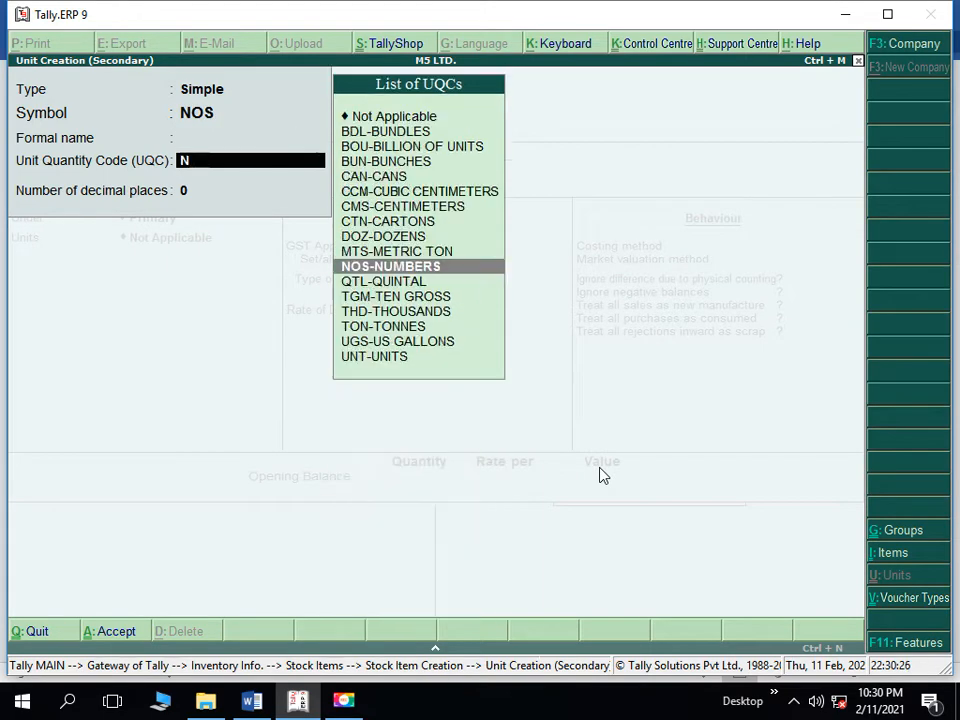
key("Return")
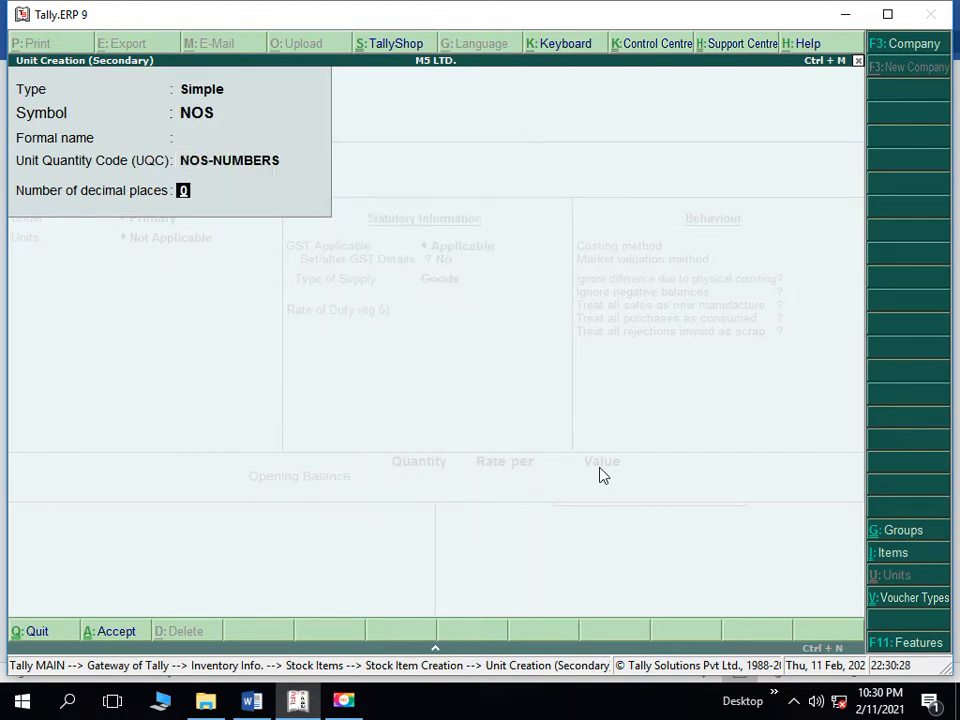
key("Return")
key("Return")
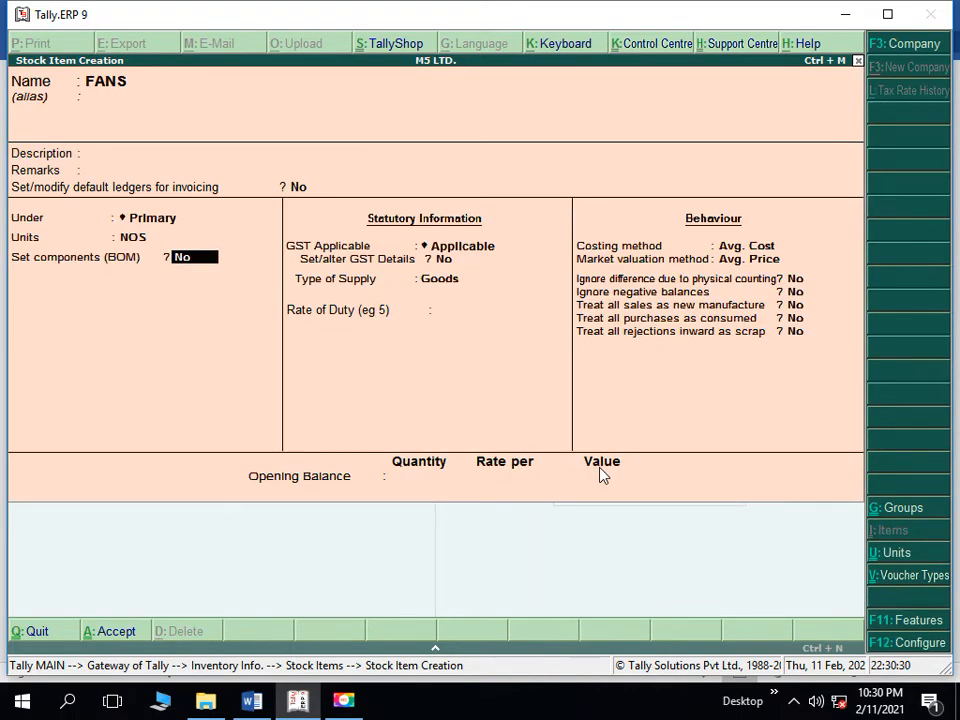
- Leave Set components (BOM) at No for FANS, keep GST Applicable and enable Set/alter GST Details
key("Return")
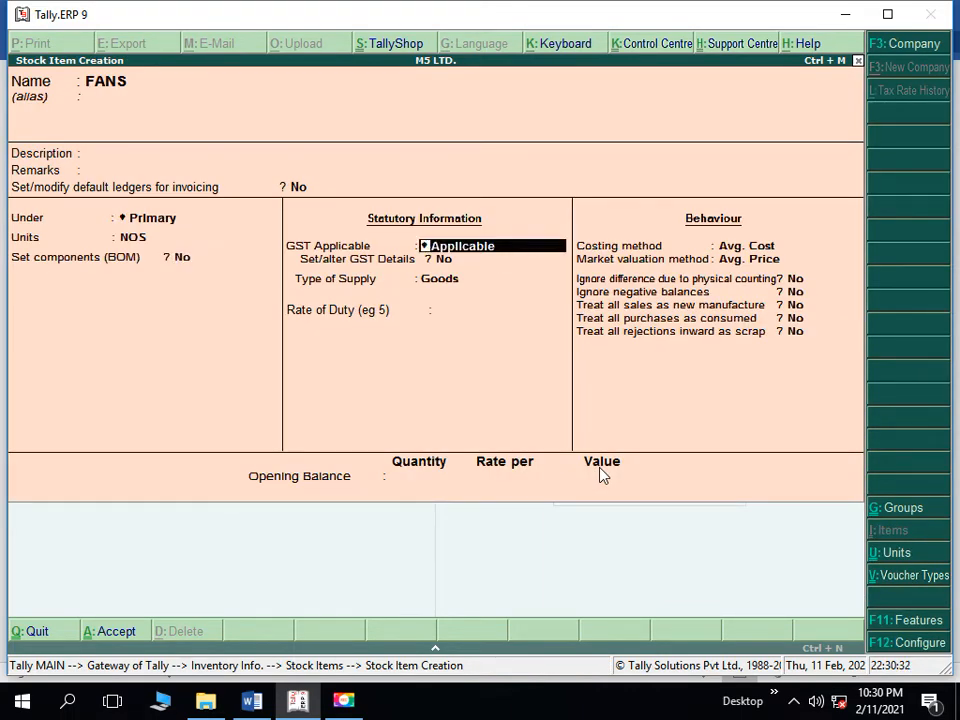
key("Return")
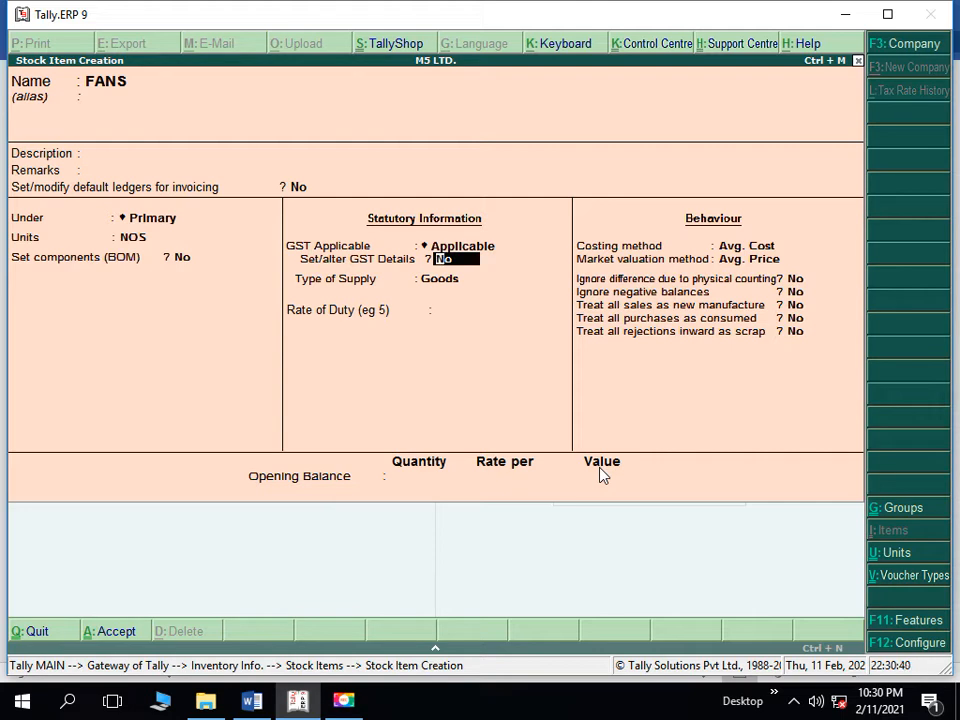
type("y")
key("Return")
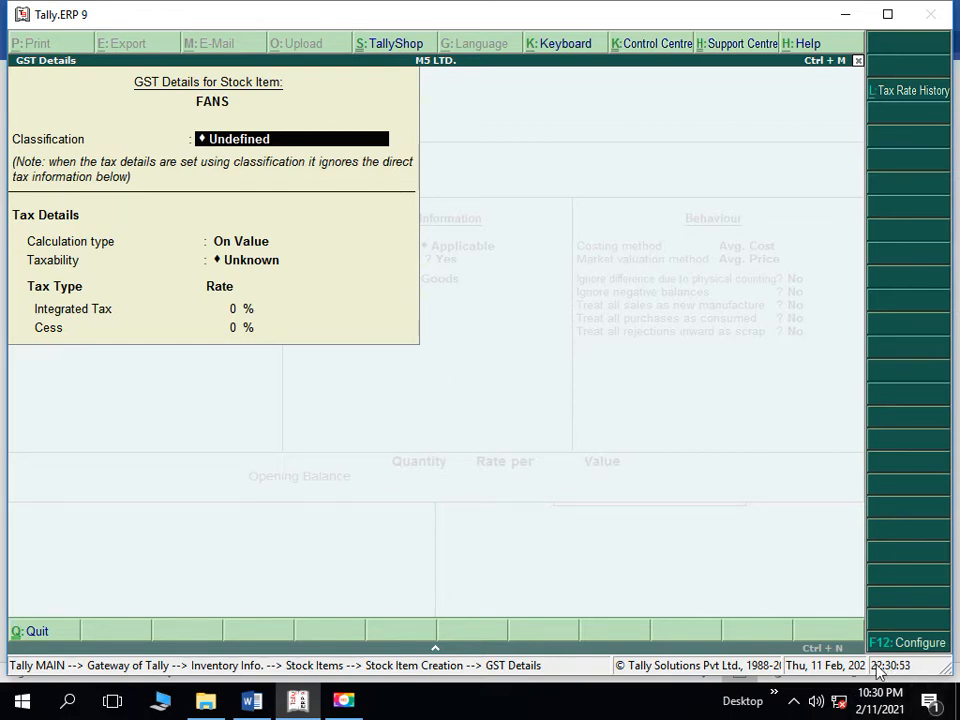
- Configure the GST details to allow HSN/SAC details and show all GST tax types, leaving the other options at No
left_click(938, 646)
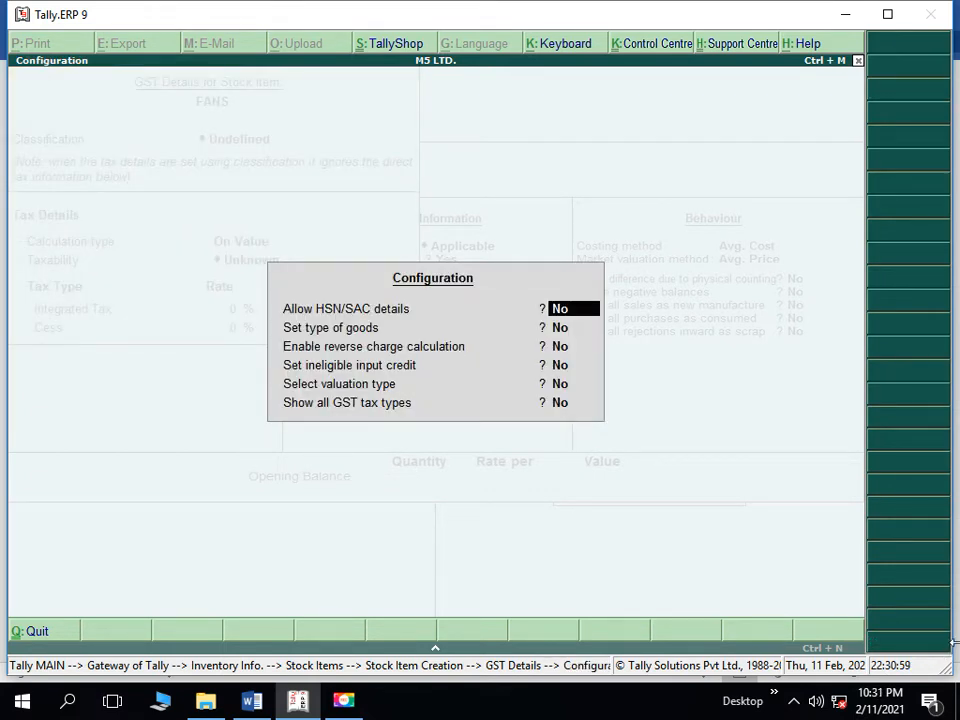
type("y")
key("Return")
key("Return")
key("Return")
key("Return")
key("Return")
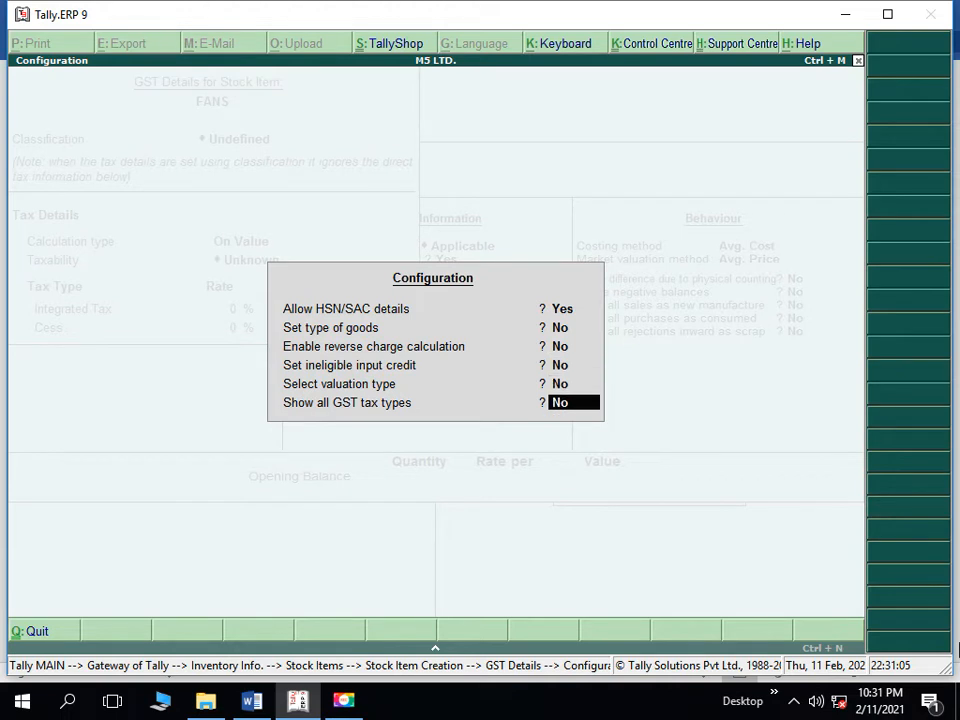
type("y")
key("Return")
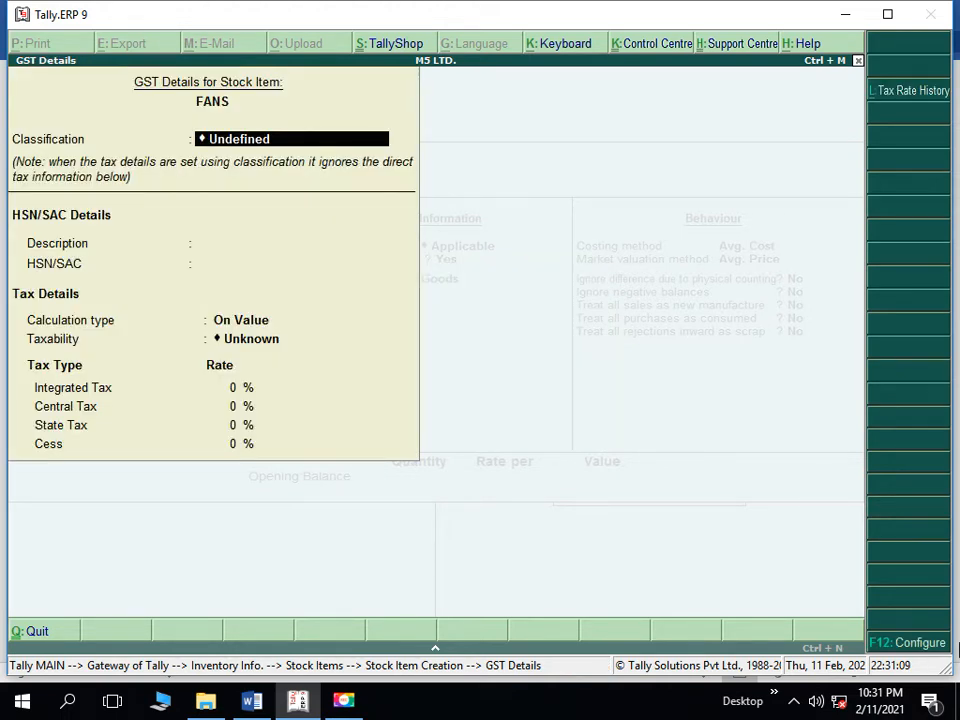
- Keep the classification Undefined and enter the description FANS with HSN/SAC 2549
key("Return")
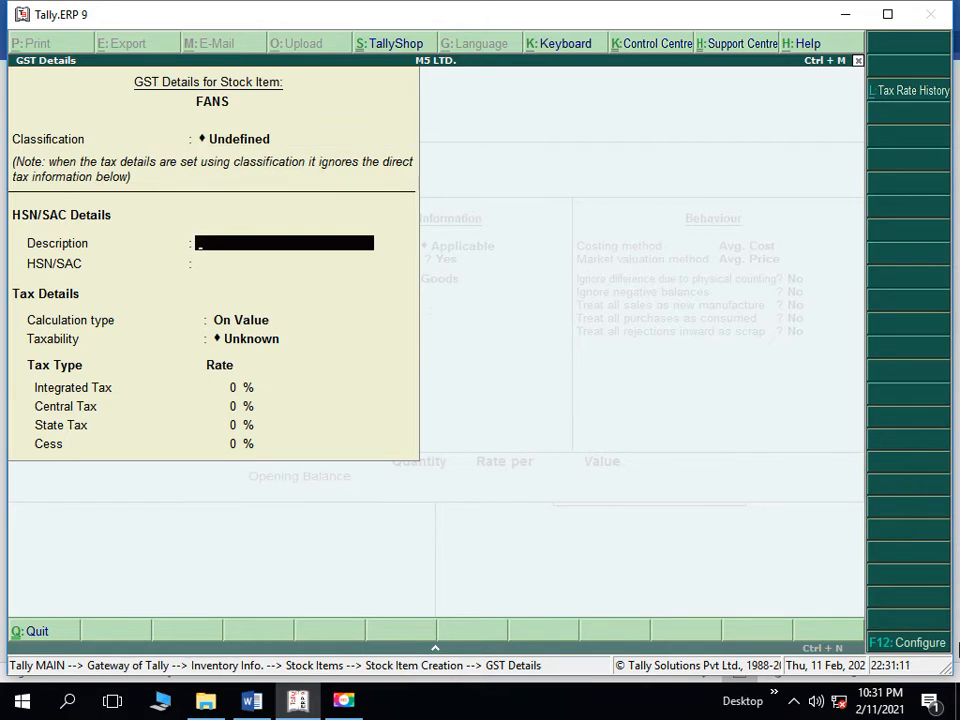
type("FANS")
key("Return")
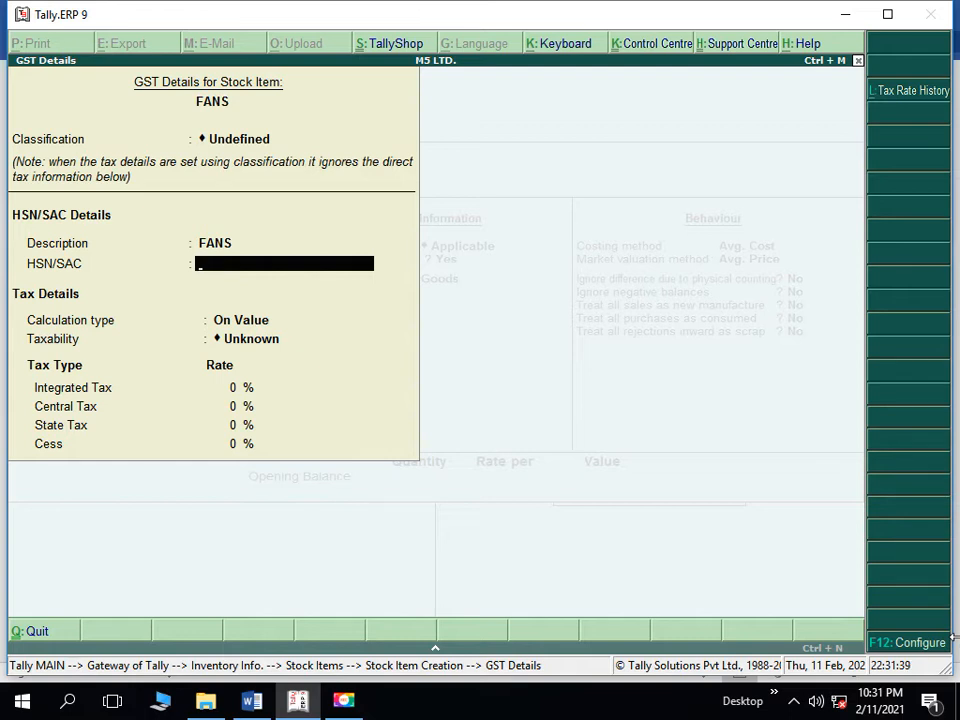
type("2549")
key("Return")
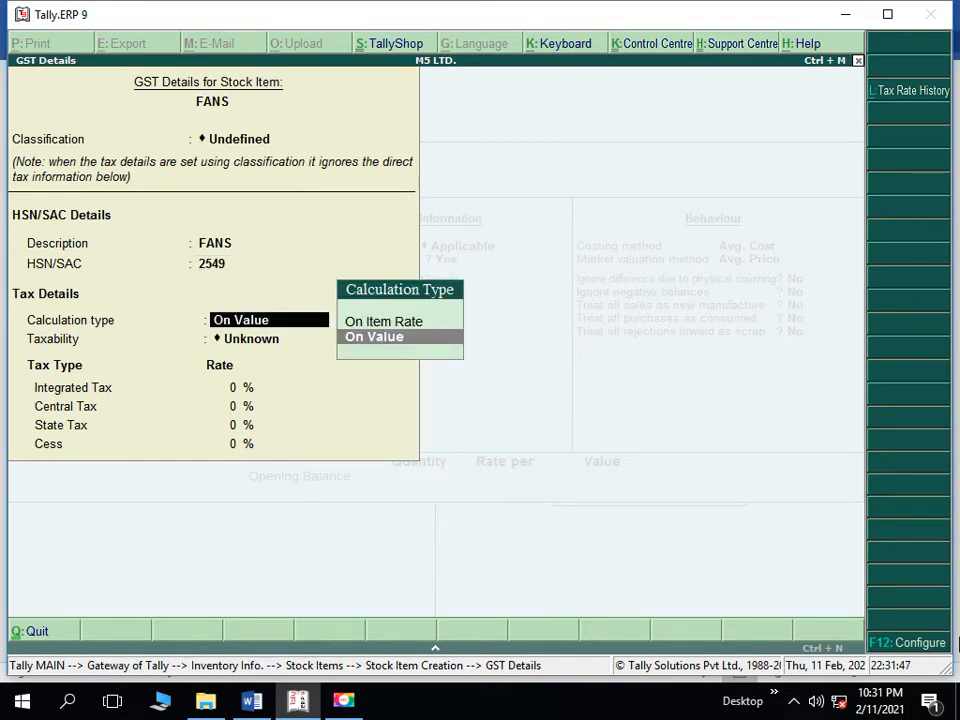
- Keep calculation On Value, set FANS as Taxable with 12% integrated tax, and accept the central tax, state tax and 0% cess rates
key("Return")
key("Down")
key("Down")
key("Down")
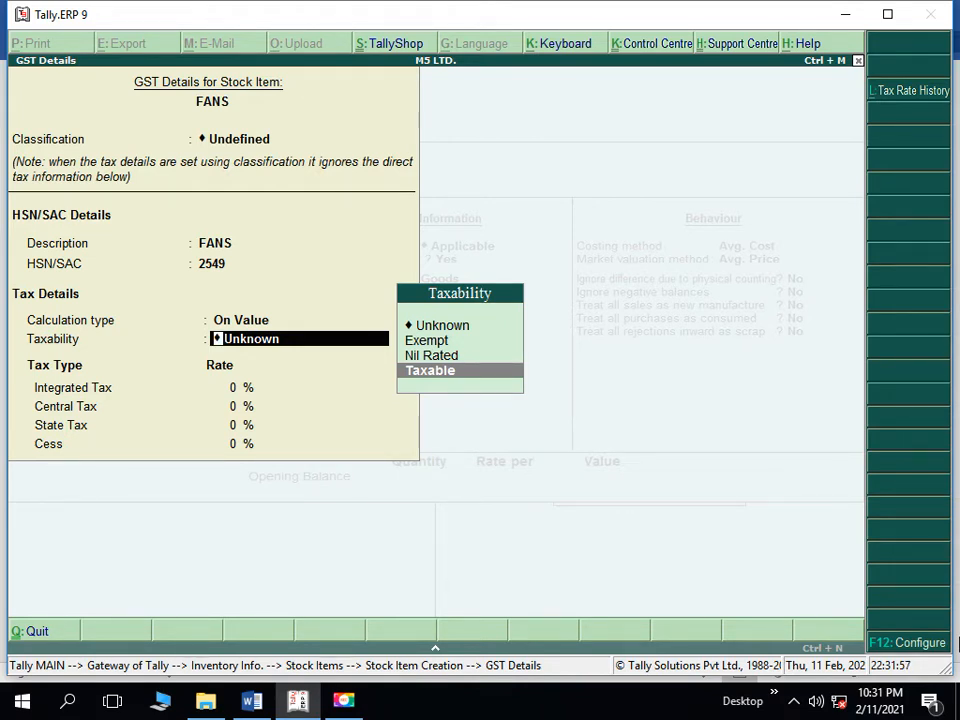
key("Return")
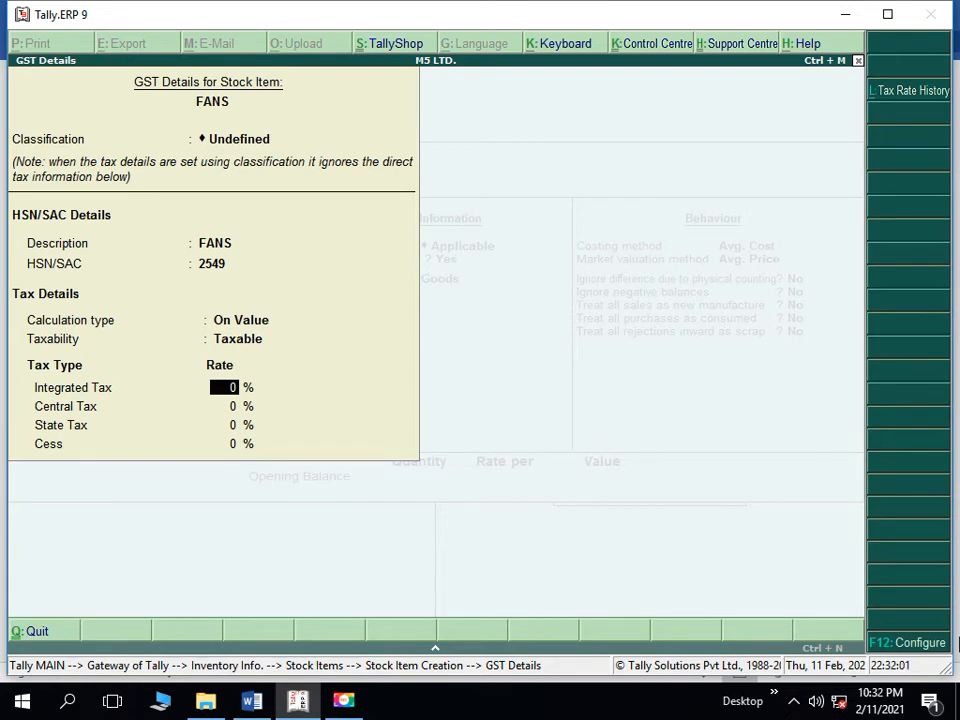
type("12")
key("Return")
key("Return")
key("Return")
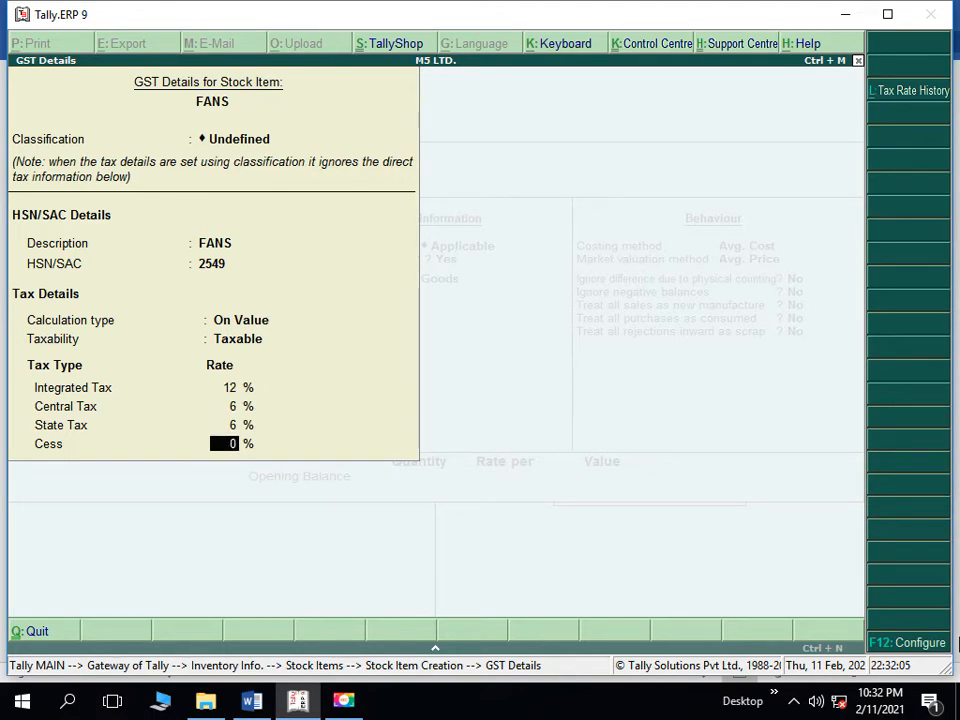
key("Return")
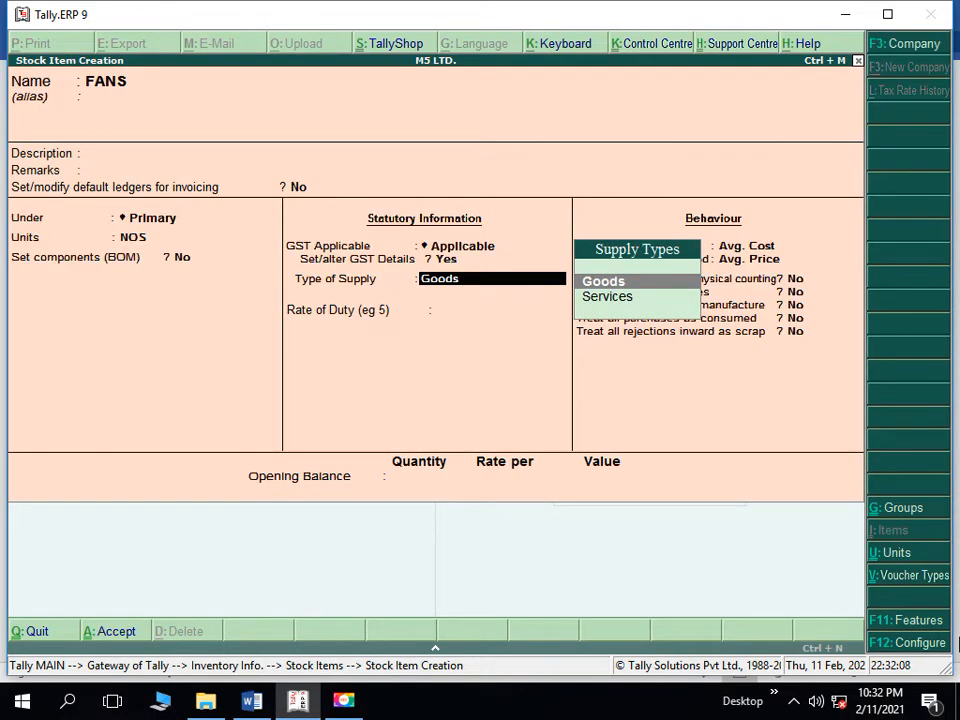
- Keep the supply type Goods and duty rate 0, save the FANS stock item, and return to the Gateway of Tally
key("Return")
key("Return")
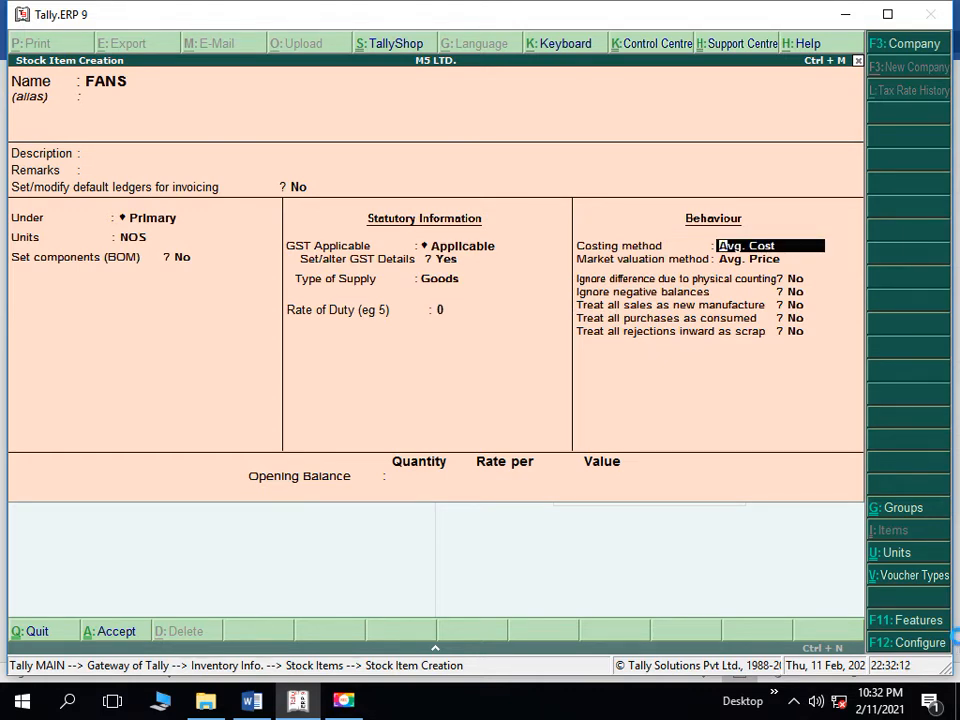
key("ctrl+a")
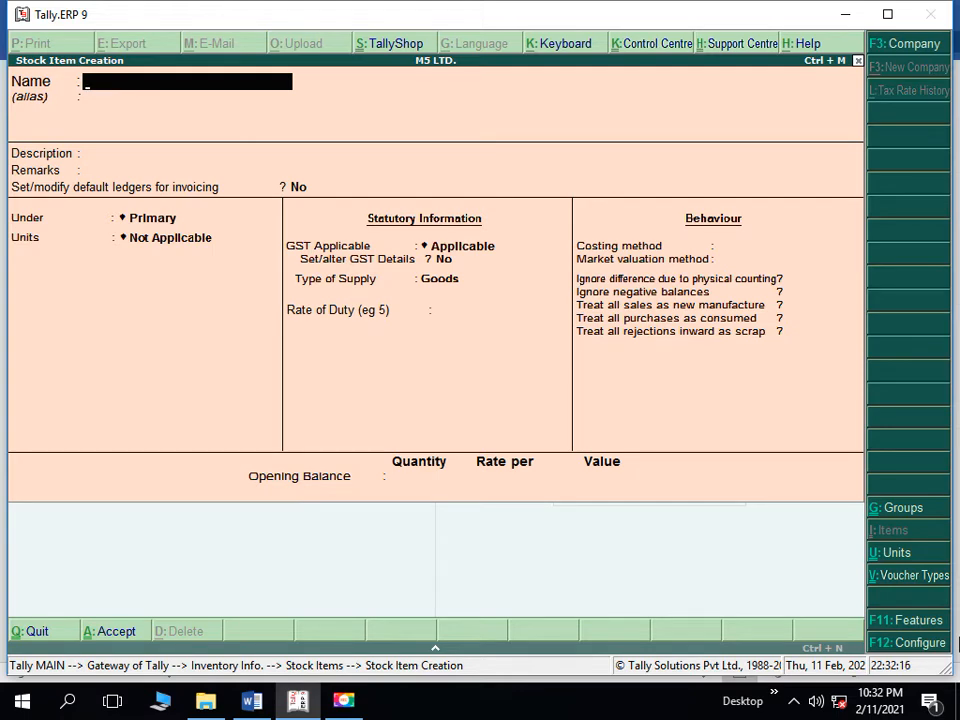
key("Escape")
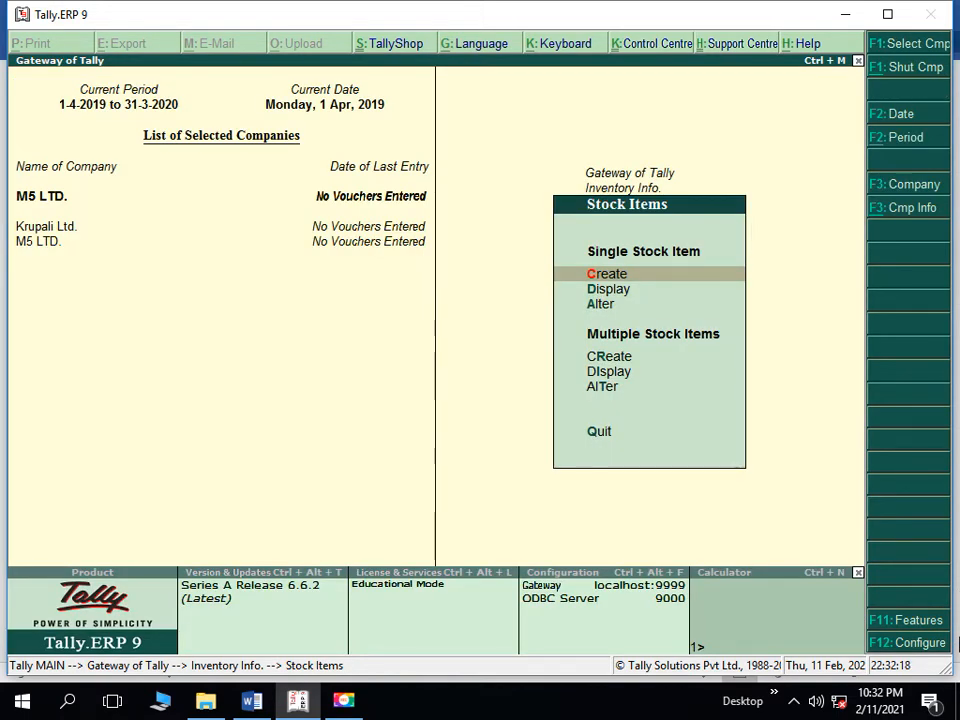
key("Escape")
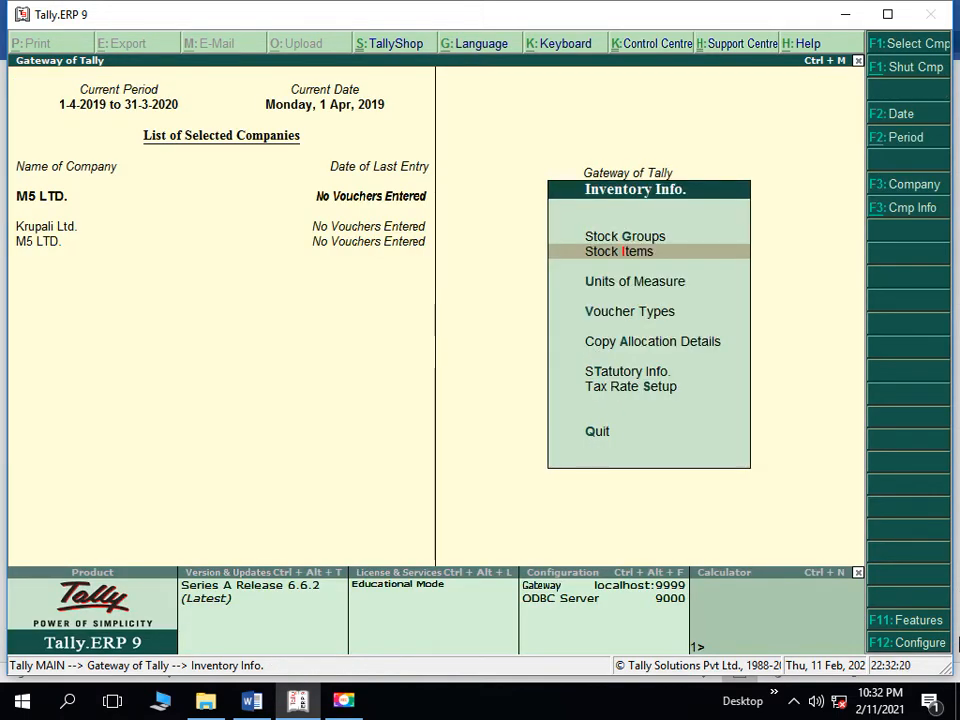
key("Escape")
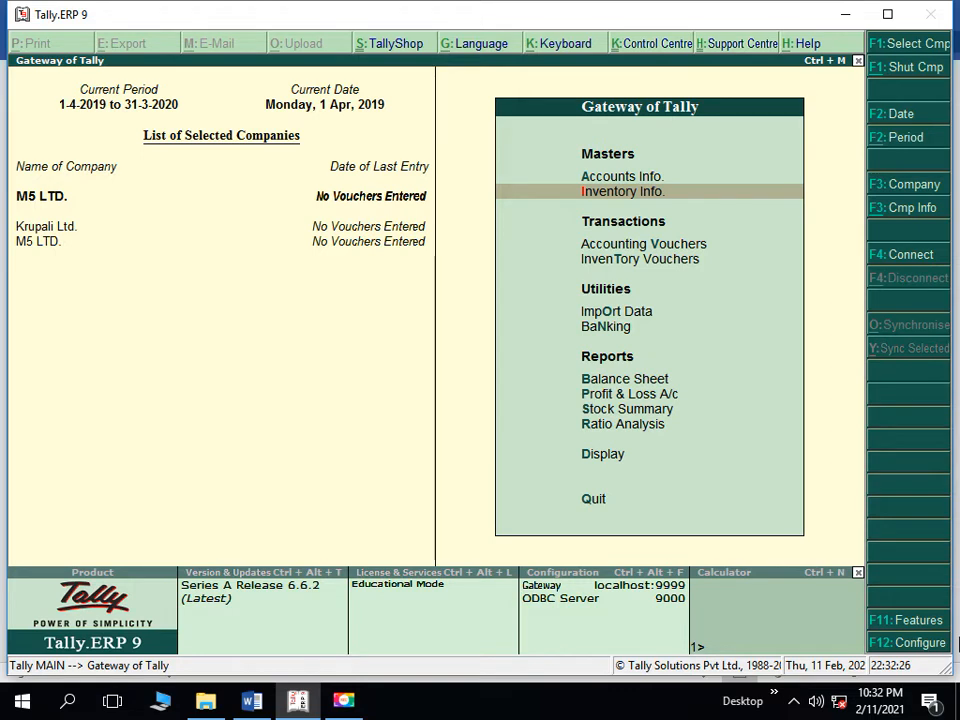
- Start a purchase accounting voucher with supplier invoice number 1 dated 1-Apr-2019
key("Down")
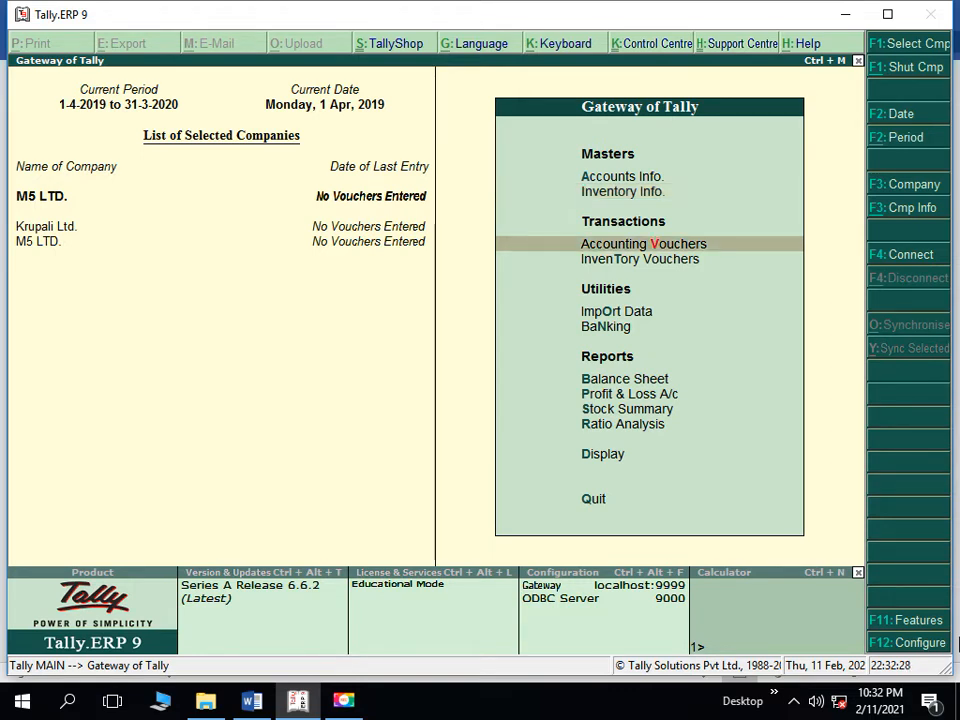
key("Return")
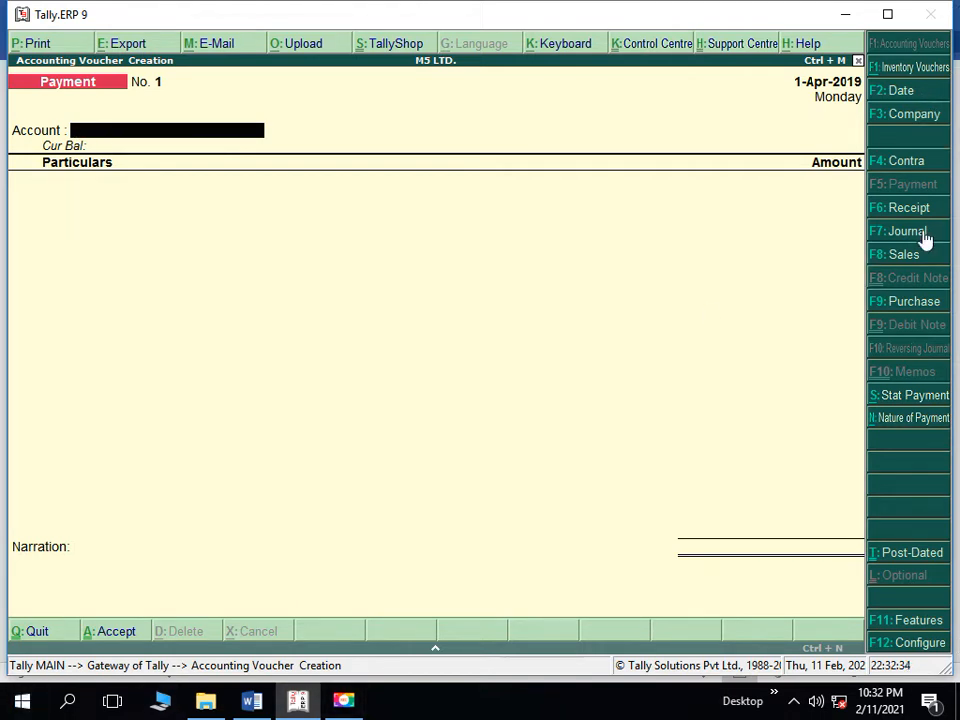
left_click(917, 299)
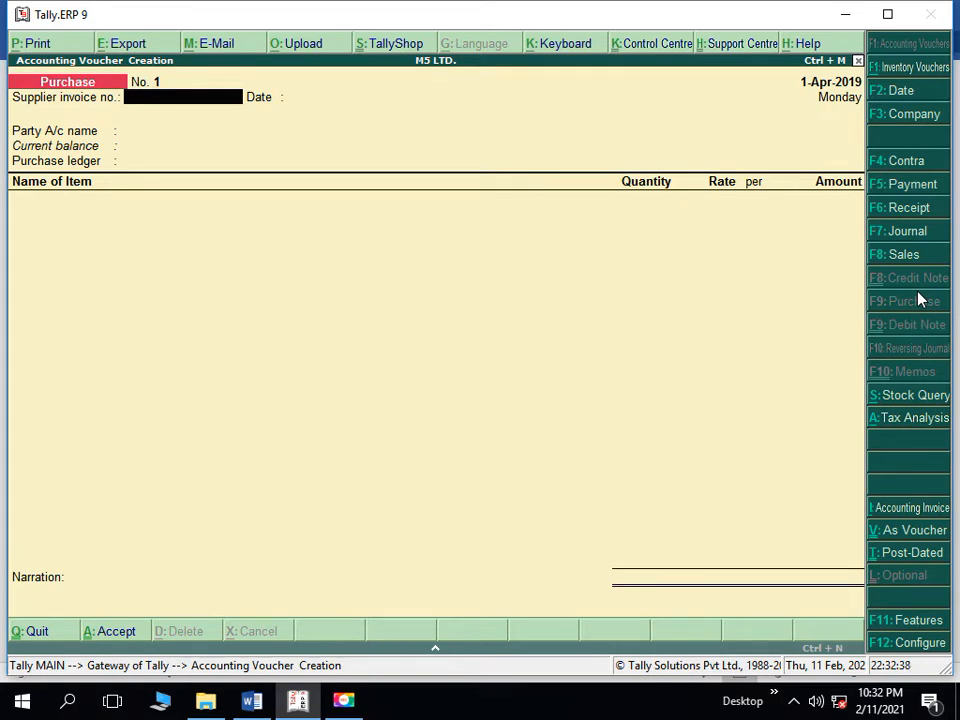
type("1")
key("Return")
key("Return")
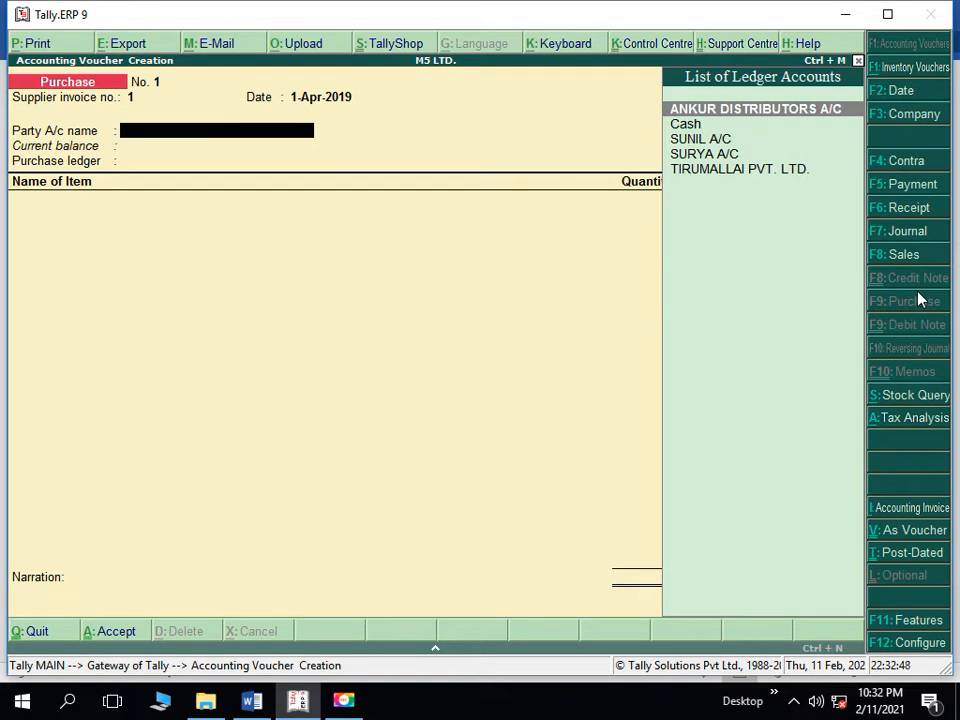
- Choose ANKUR DISTRIBUTORS A/C as the party, accept its supplier details, and select PURCHASE A/C as the purchase ledger
key("Return")
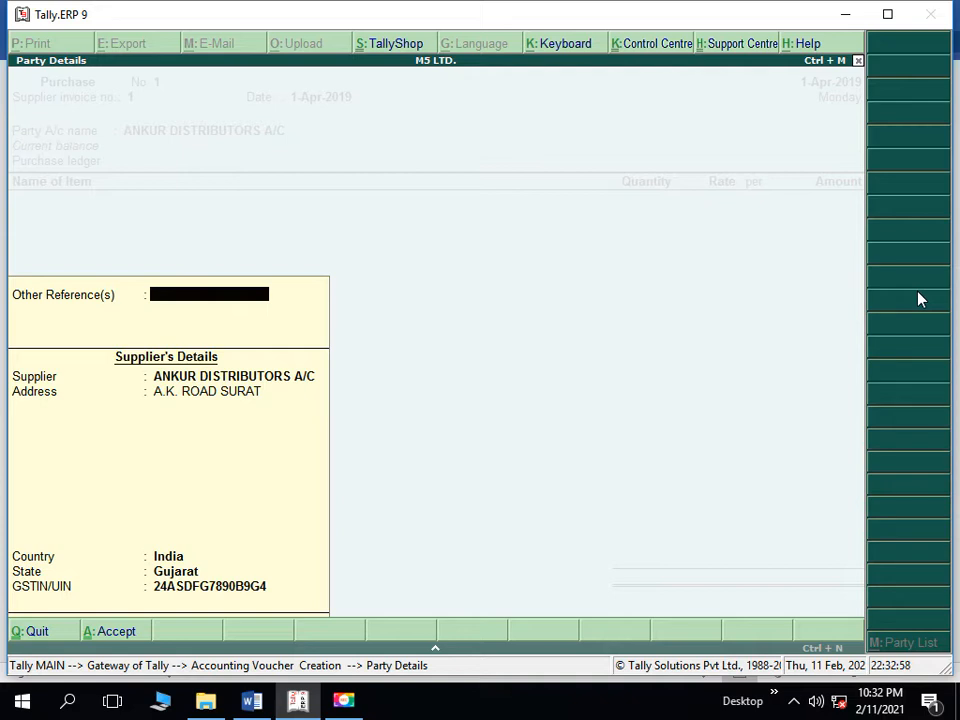
key("Return")
key("Return")
key("Return")
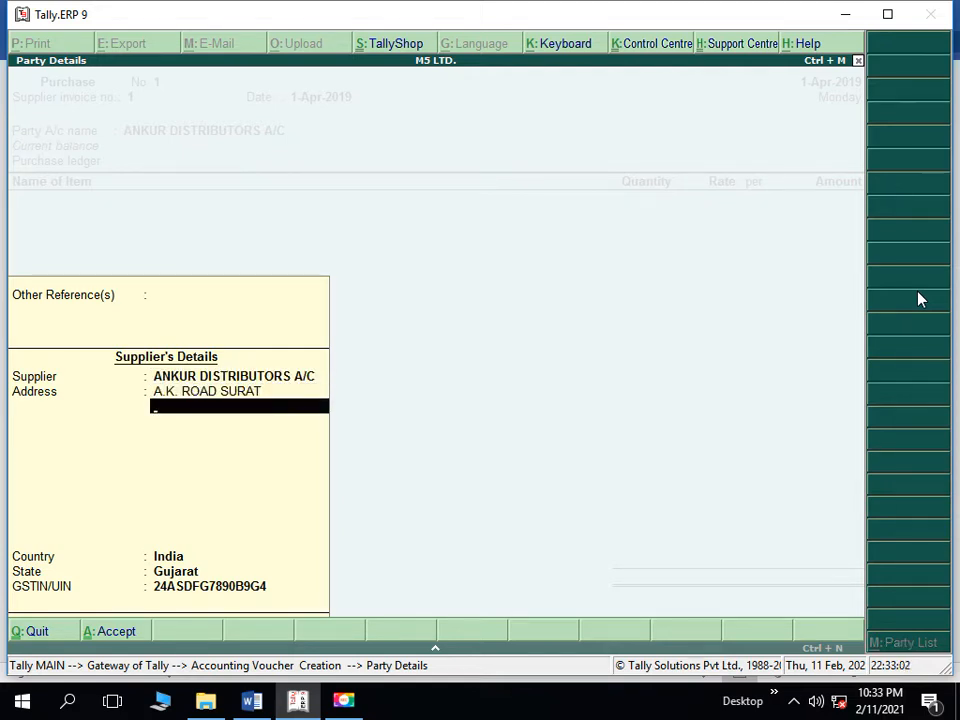
key("Return")
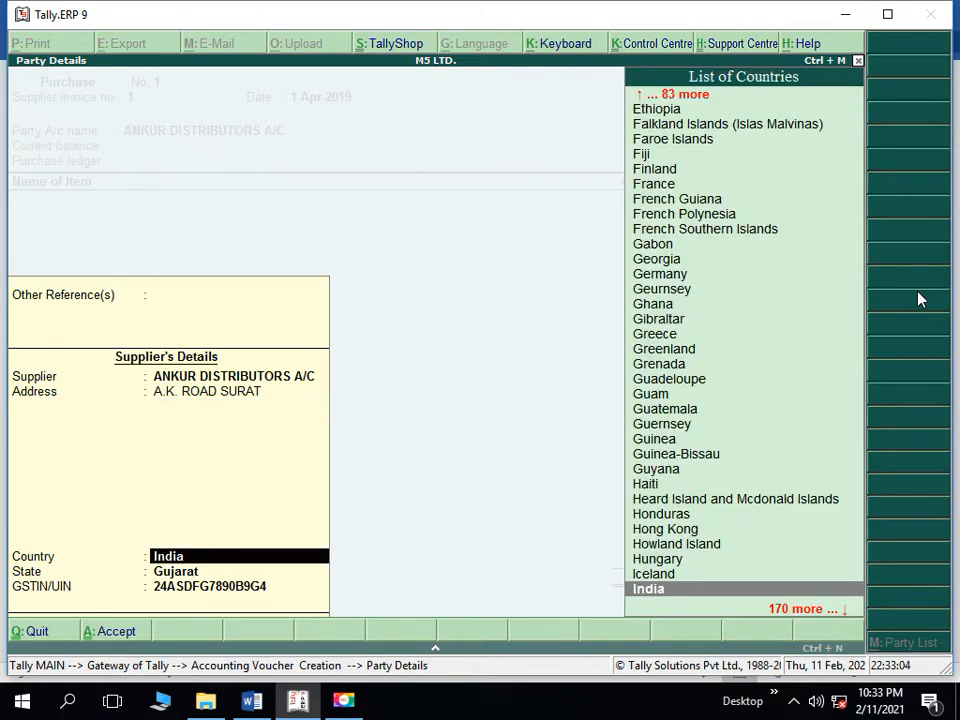
key("Return")
key("Return")
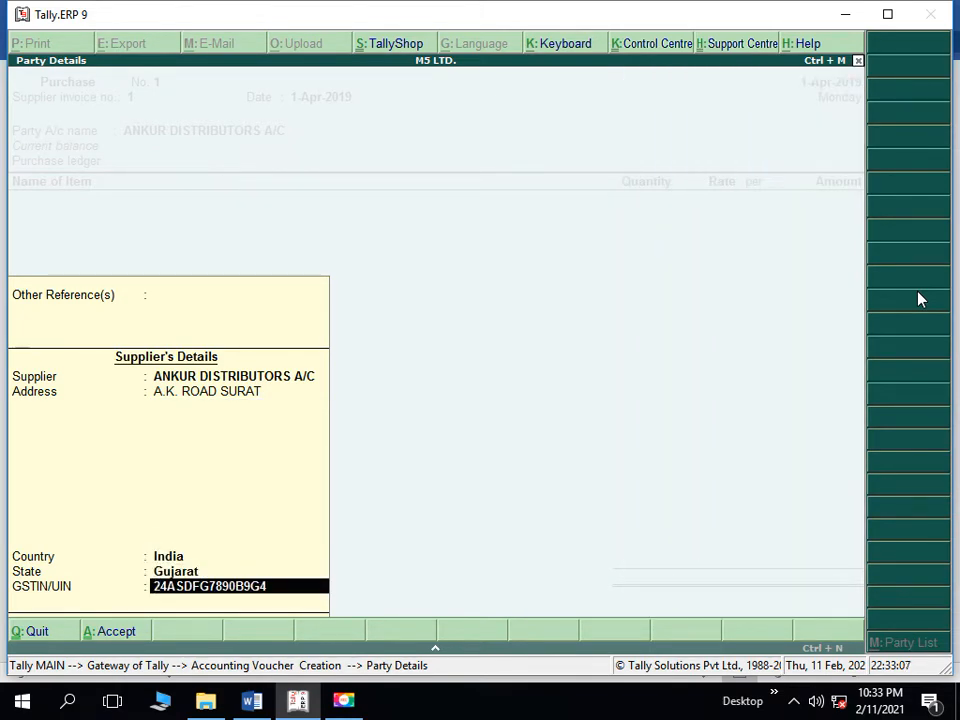
key("Return")
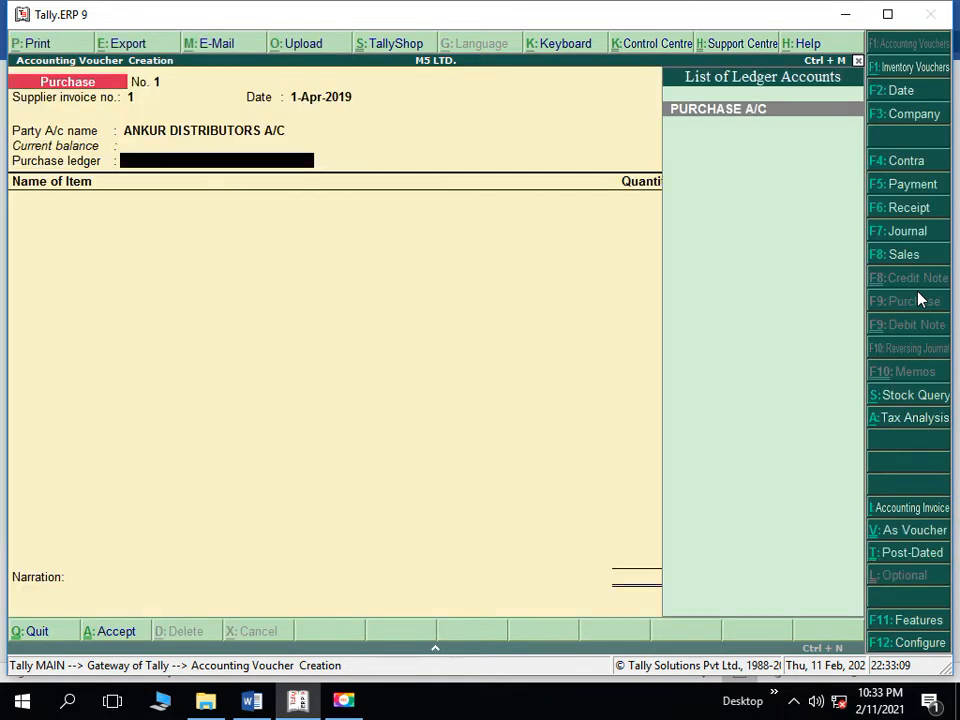
key("Return")
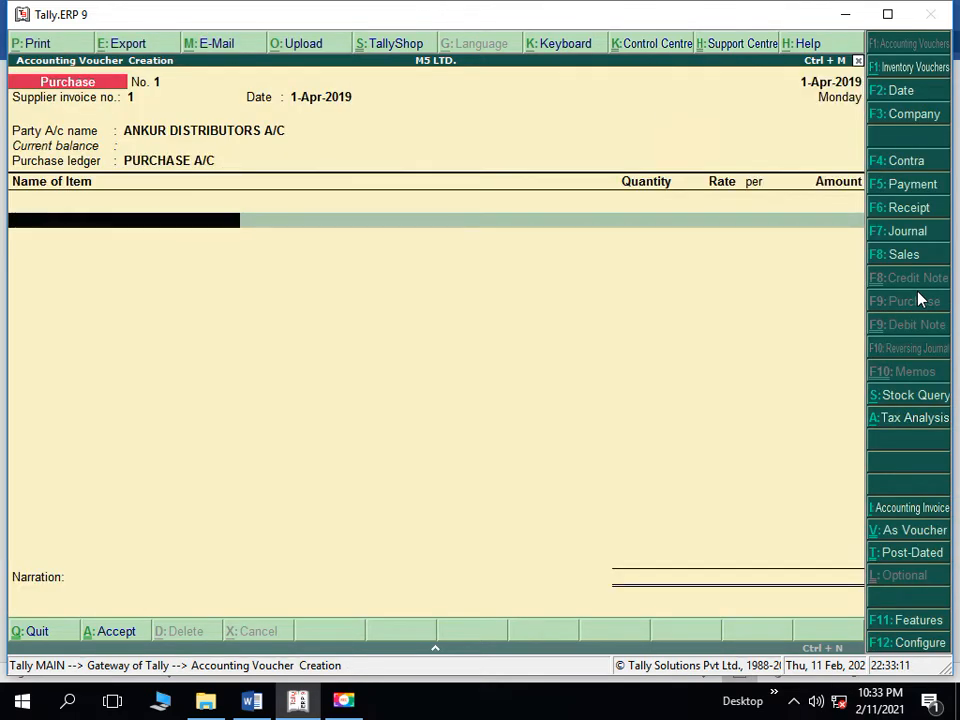
- Enter FANS as the purchased item with 1,000 NOS at a rate of 350, checking the practice transaction in Word, and end the item list
type("F")
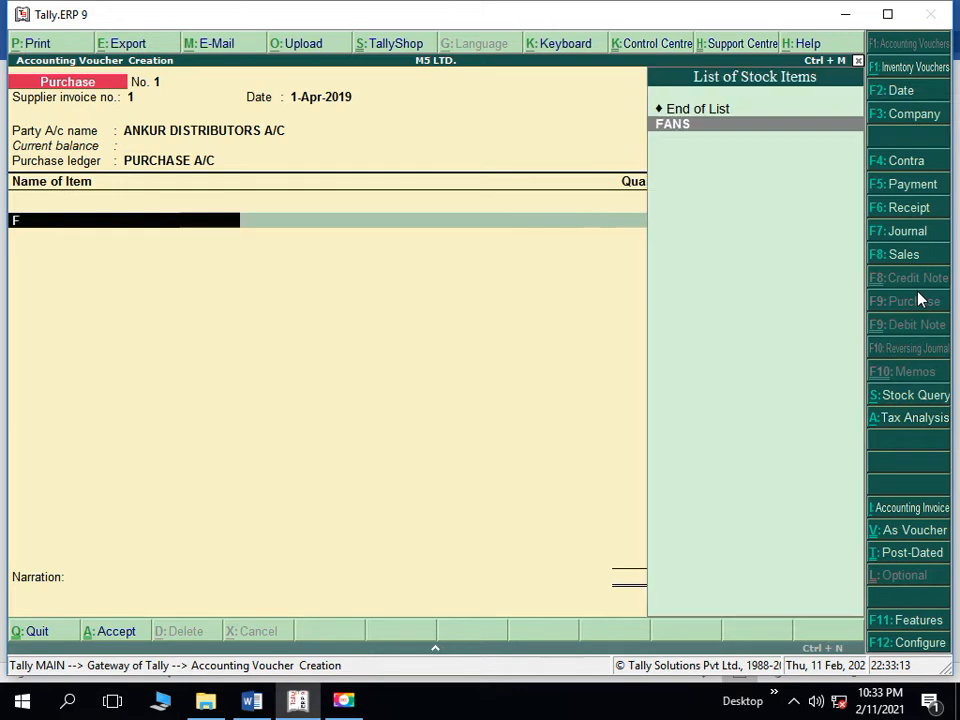
key("Return")
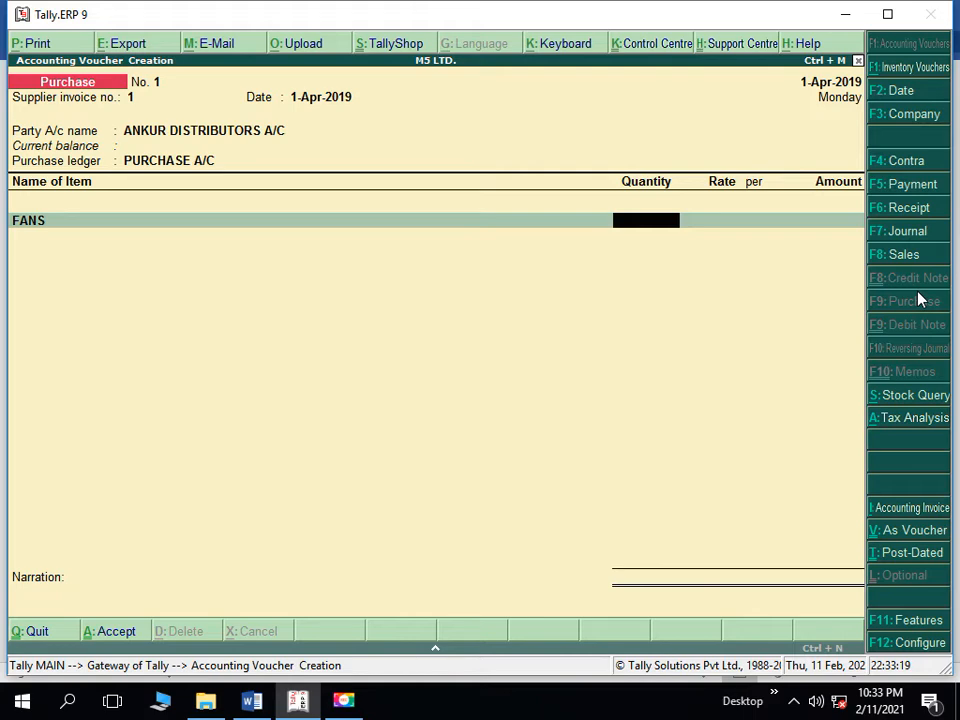
key("alt+Tab")
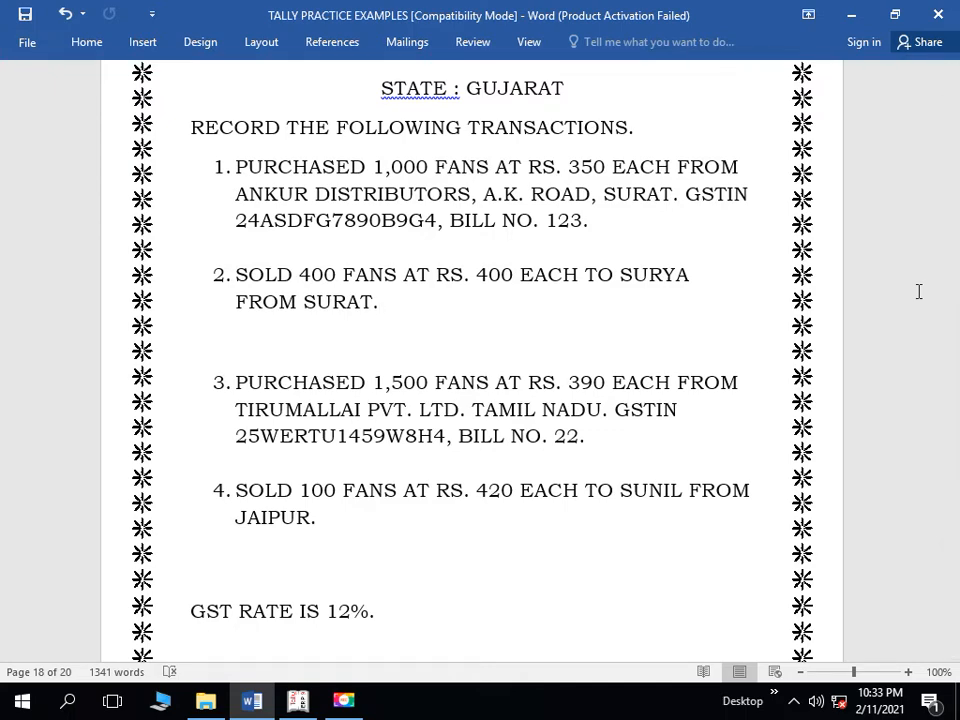
key("alt+Tab")
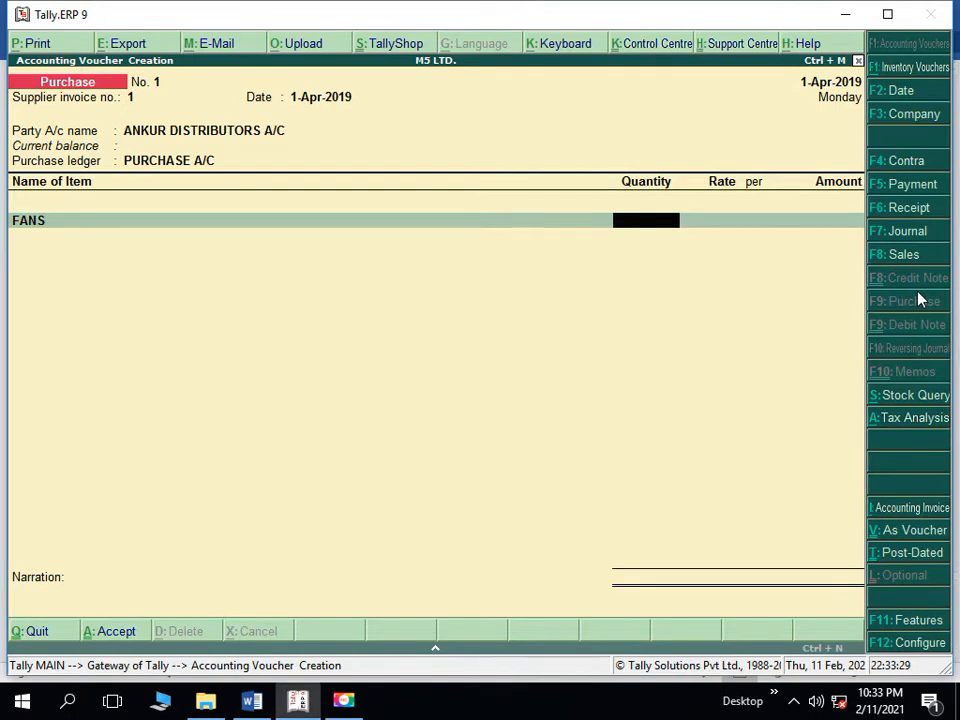
type("1000")
key("Return")
type("35")
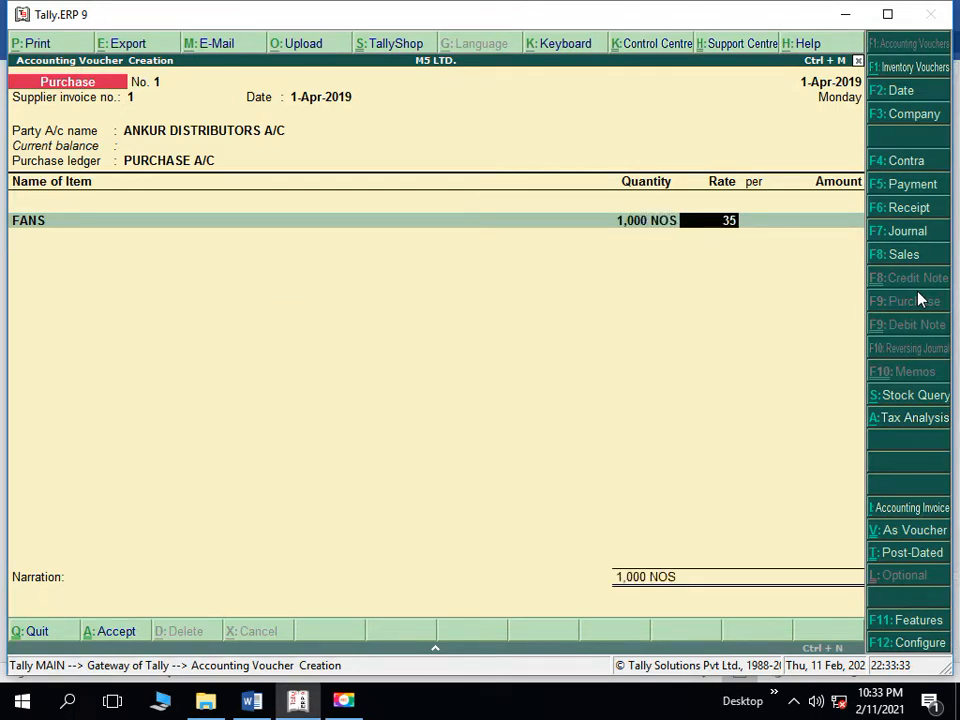
type("0")
key("Return")
key("Return")
key("Return")
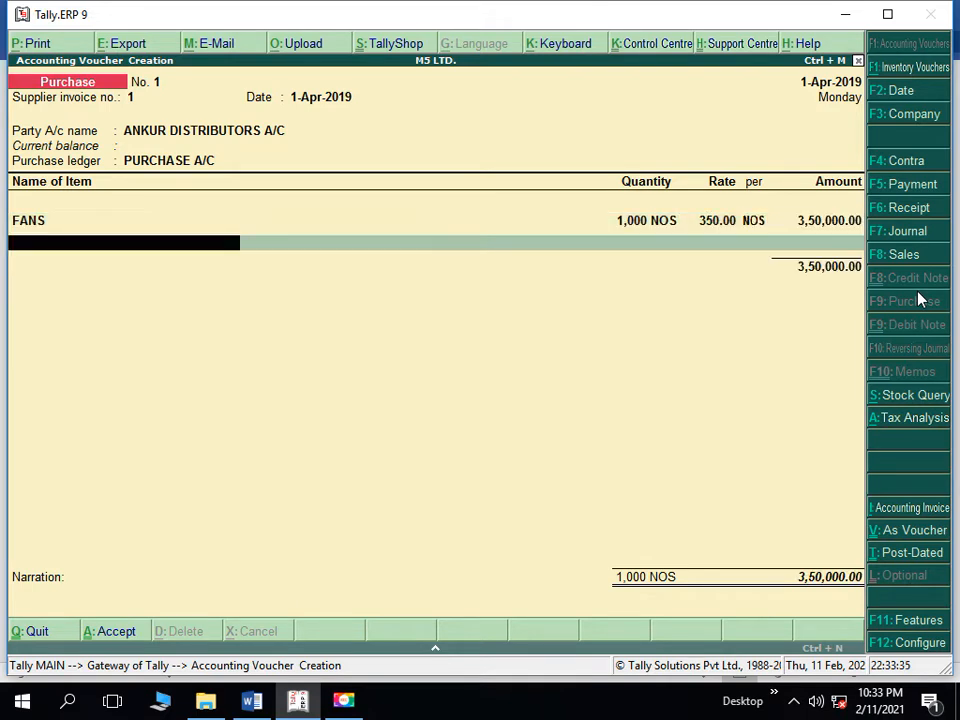
key("Return")
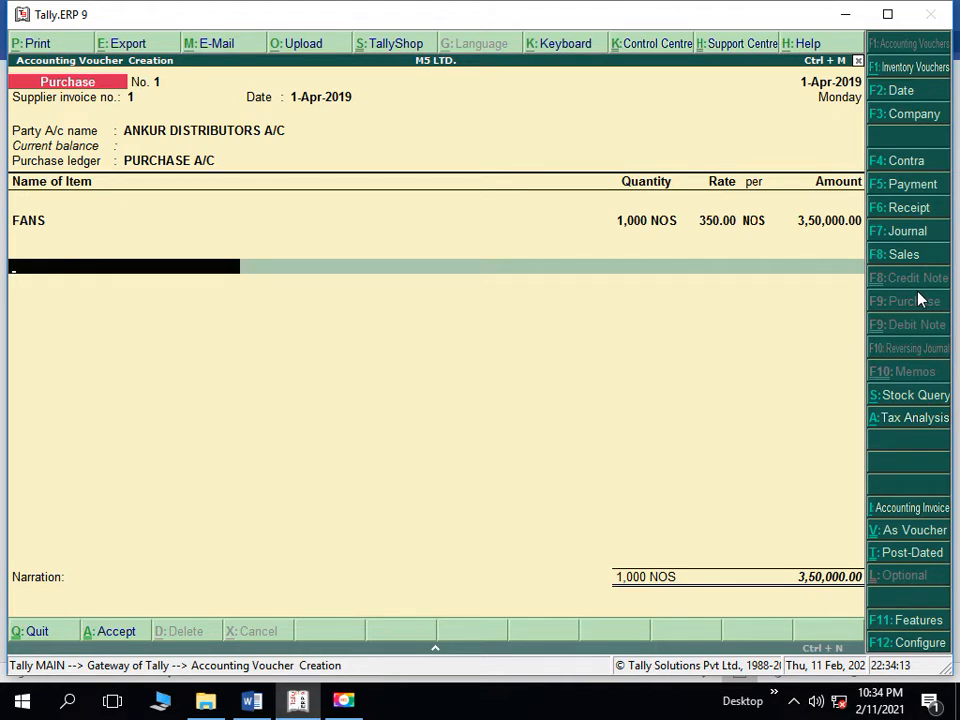
- Add the SGST A/C and CGST A/C tax ledgers below the FANS item
type("S")
key("Return")
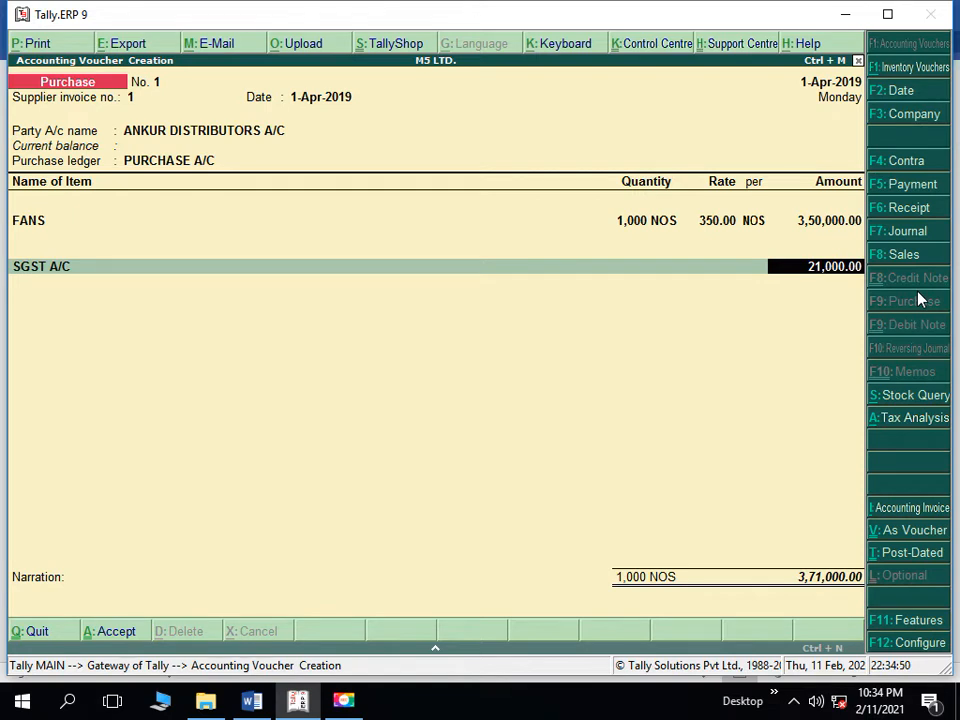
key("Return")
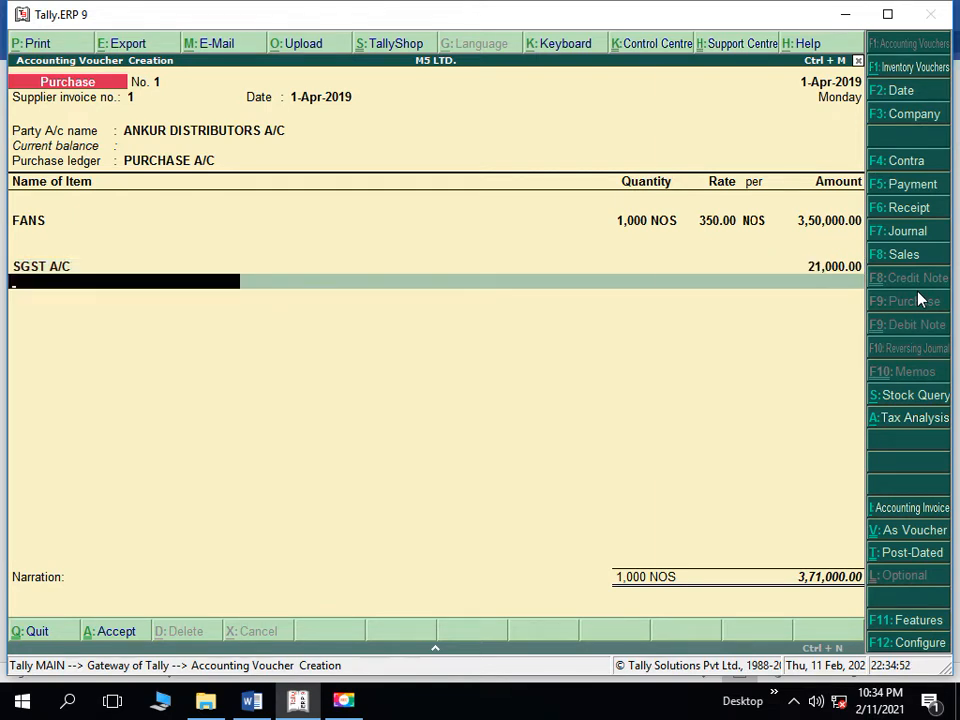
type("C")
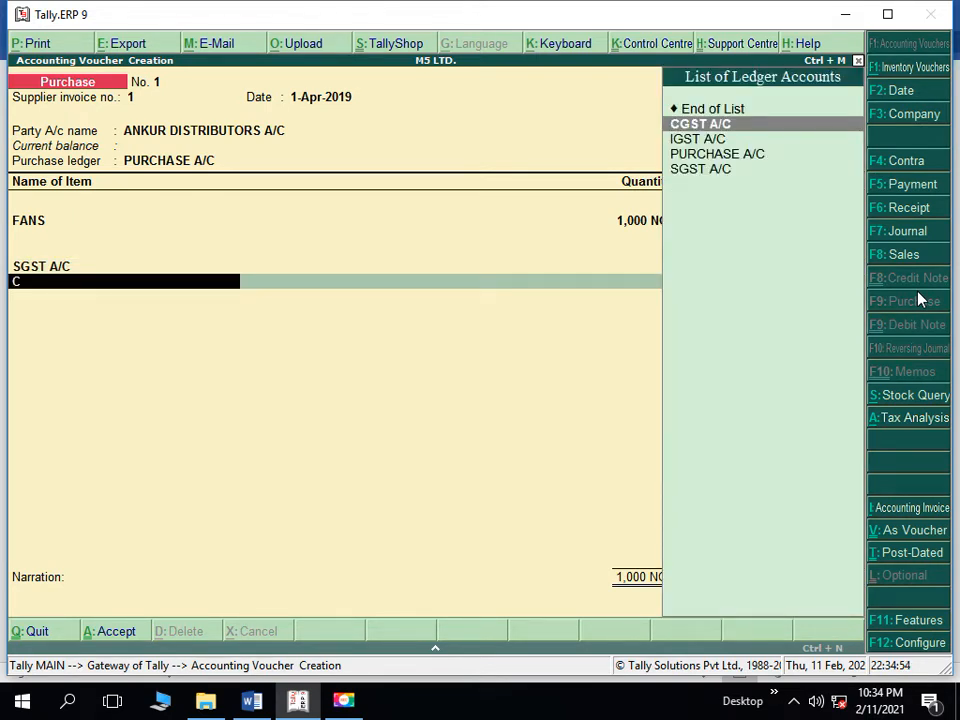
key("Return")
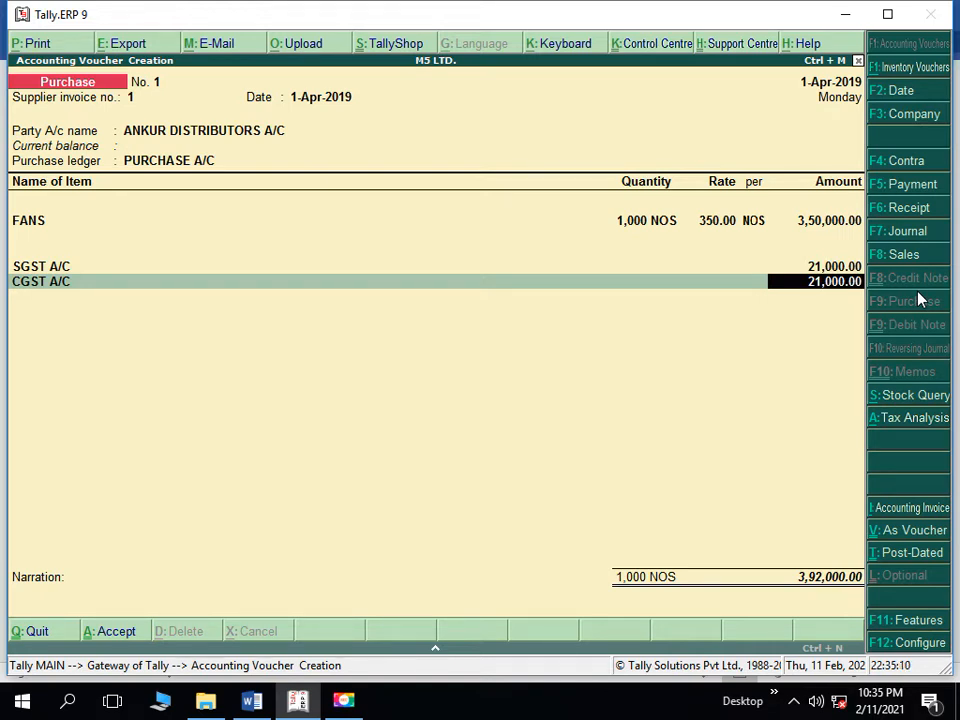
- Try IGST A/C in place of the SGST and CGST tax ledgers in the purchase voucher
key("BackSpace")
key("BackSpace")
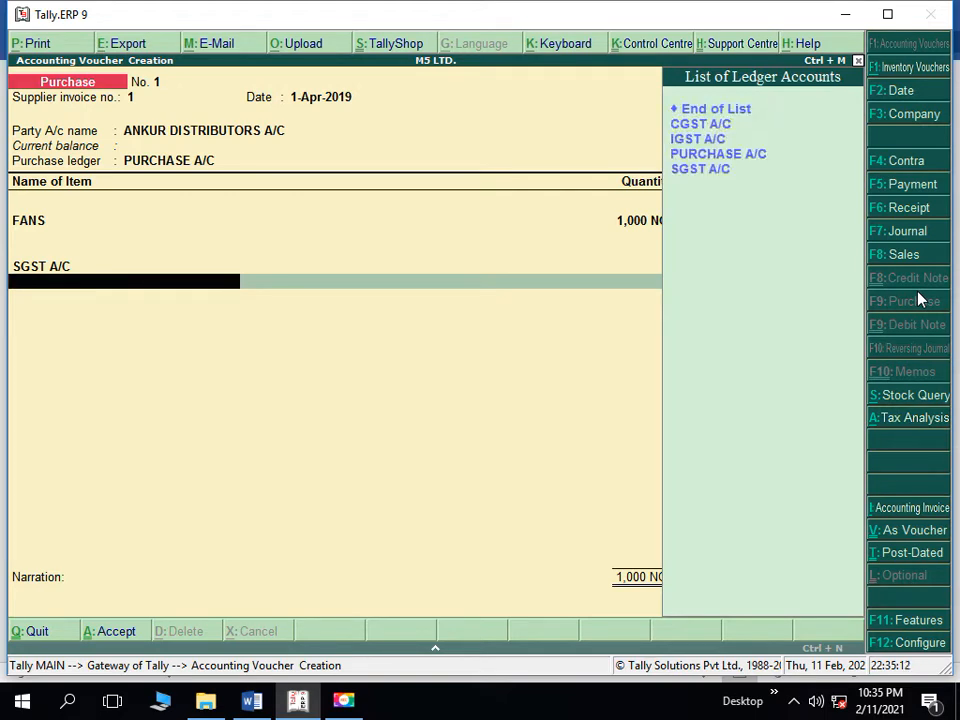
key("BackSpace")
key("BackSpace")
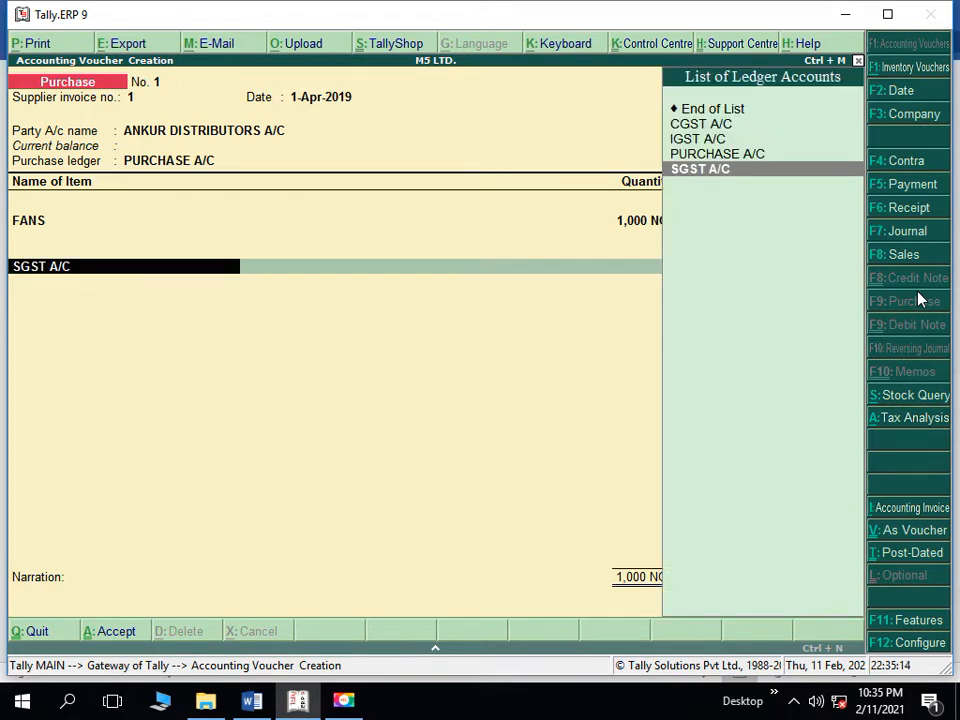
key("BackSpace")
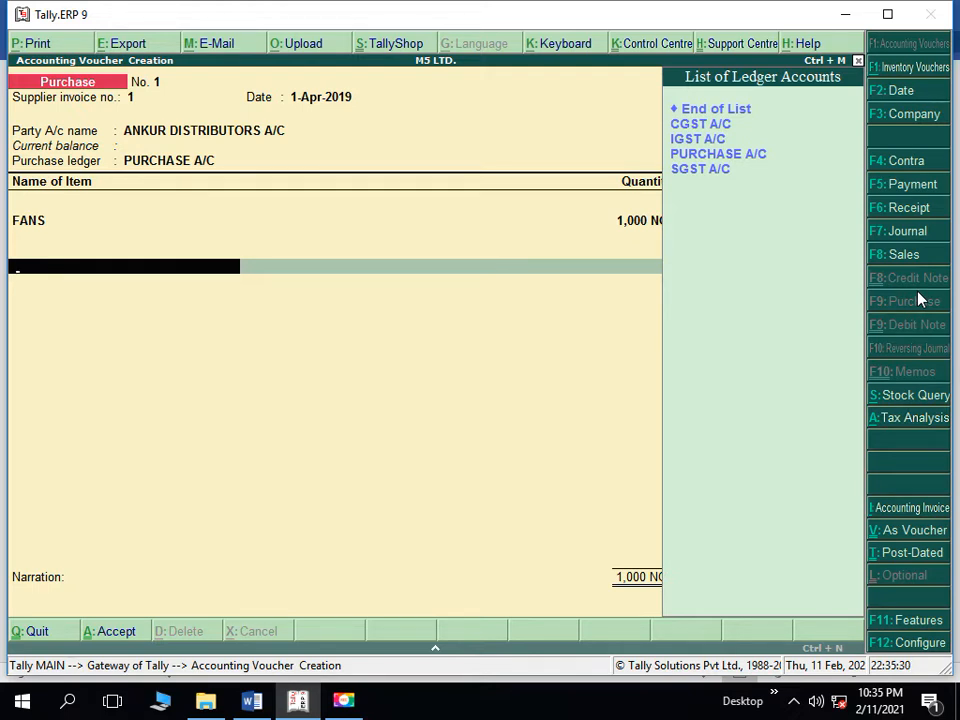
type("I")
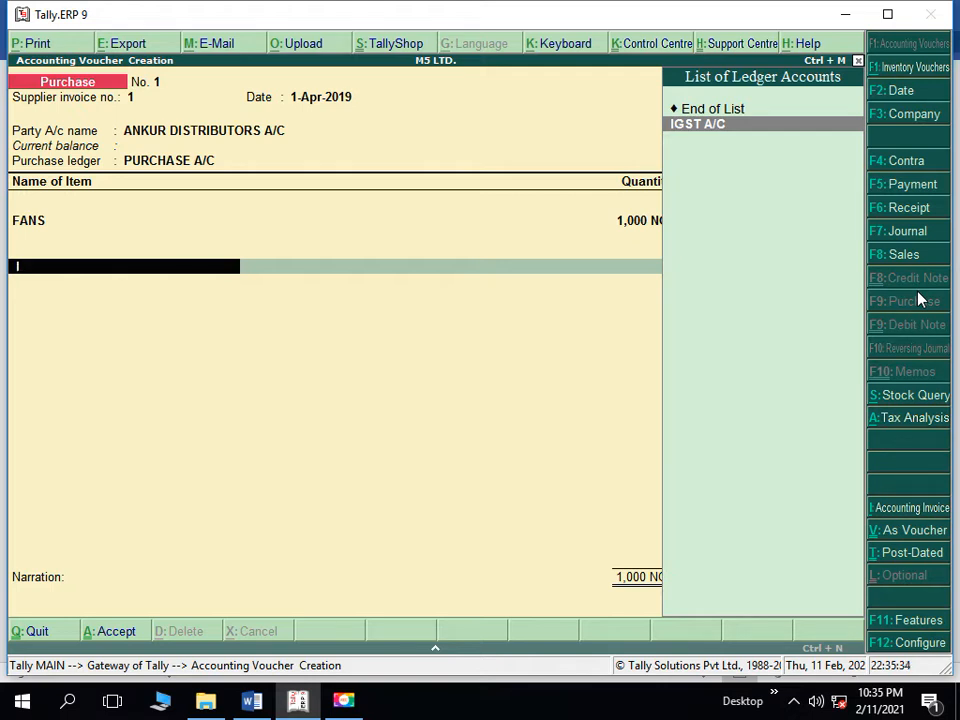
key("Return")
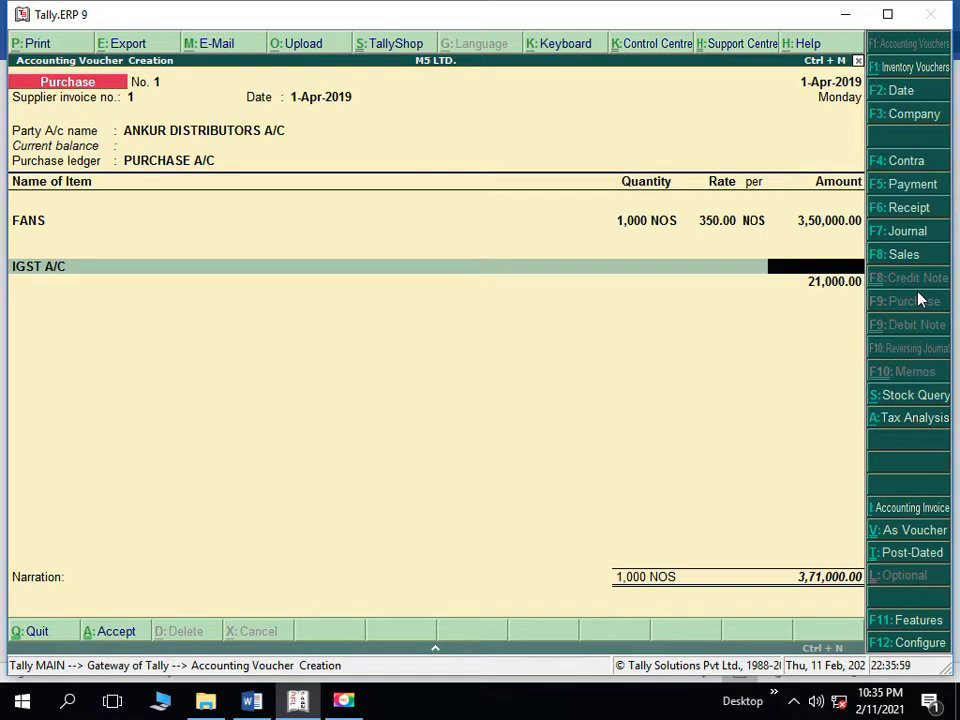
key("BackSpace")
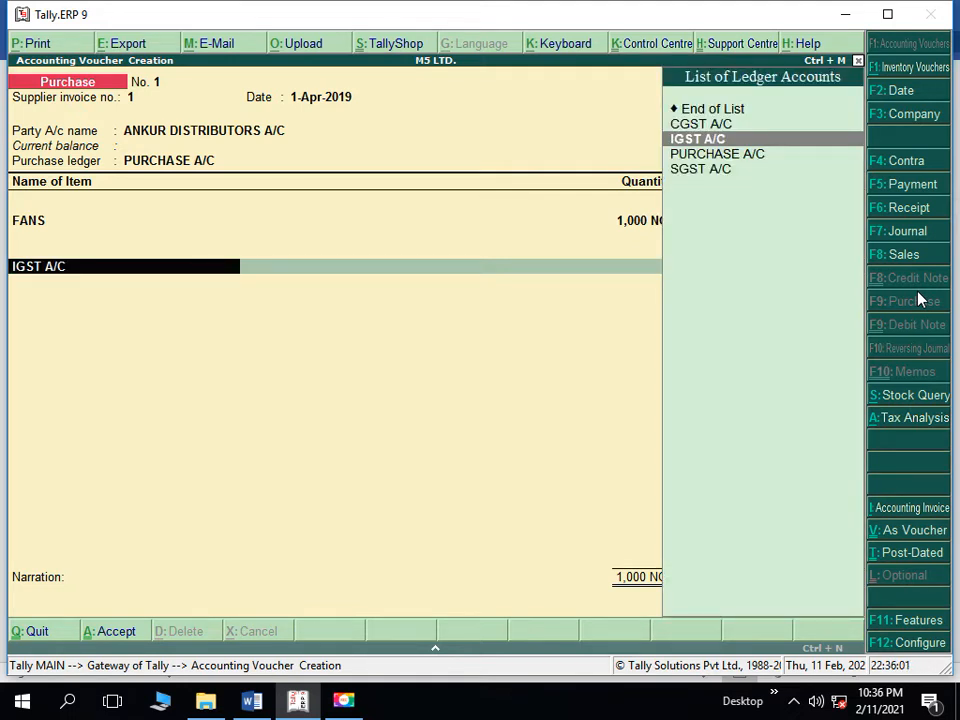
- Enter SGST A/C and CGST A/C as the tax ledgers of the intrastate purchase and accept their calculated amounts
type("S")
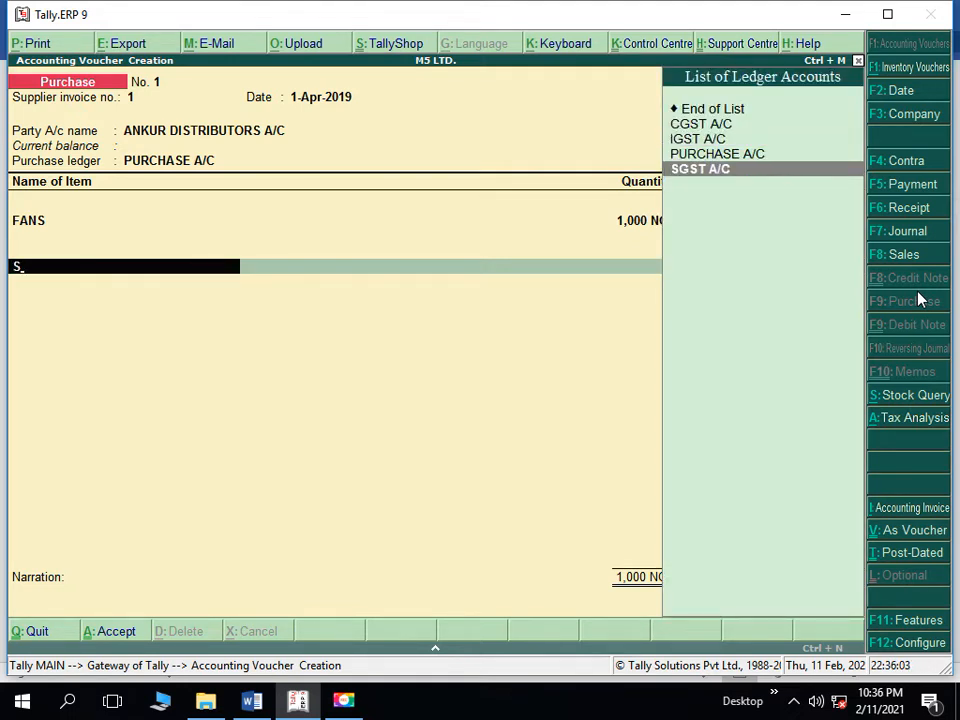
key("Return")
key("Return")
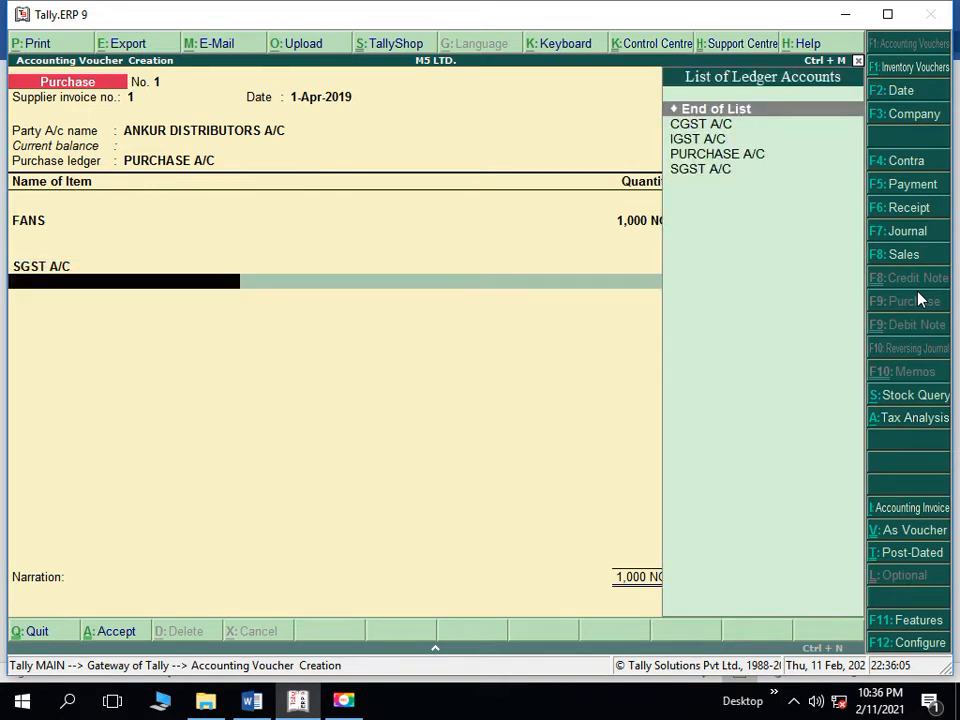
type("C")
key("Return")
key("Return")
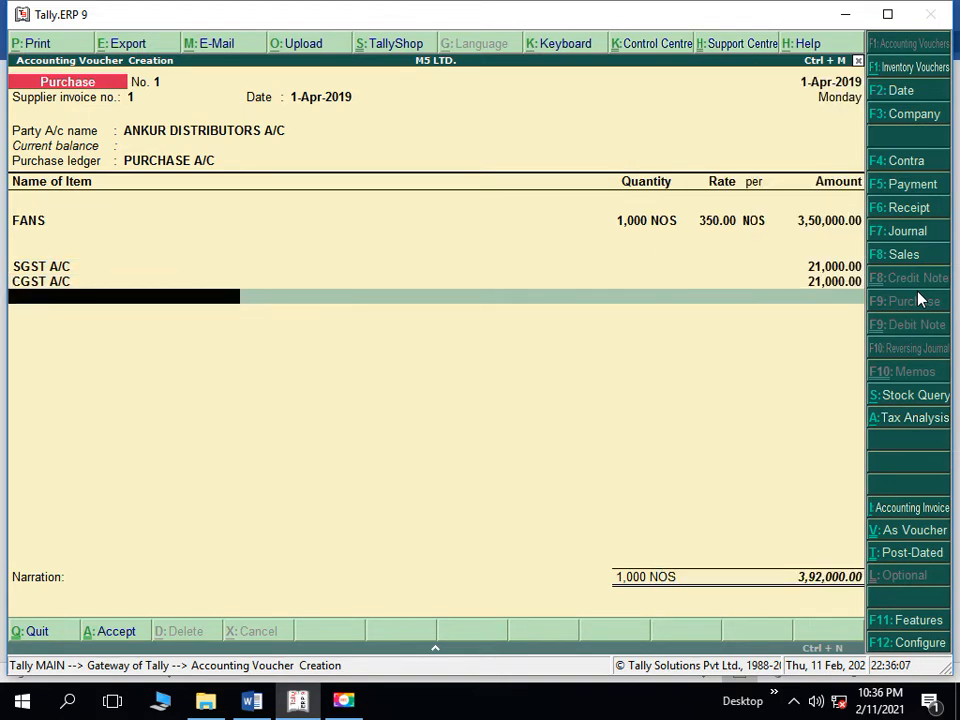
- End the purchase voucher's ledger list, review its detailed tax analysis, and save the voucher without a narration
key("Return")
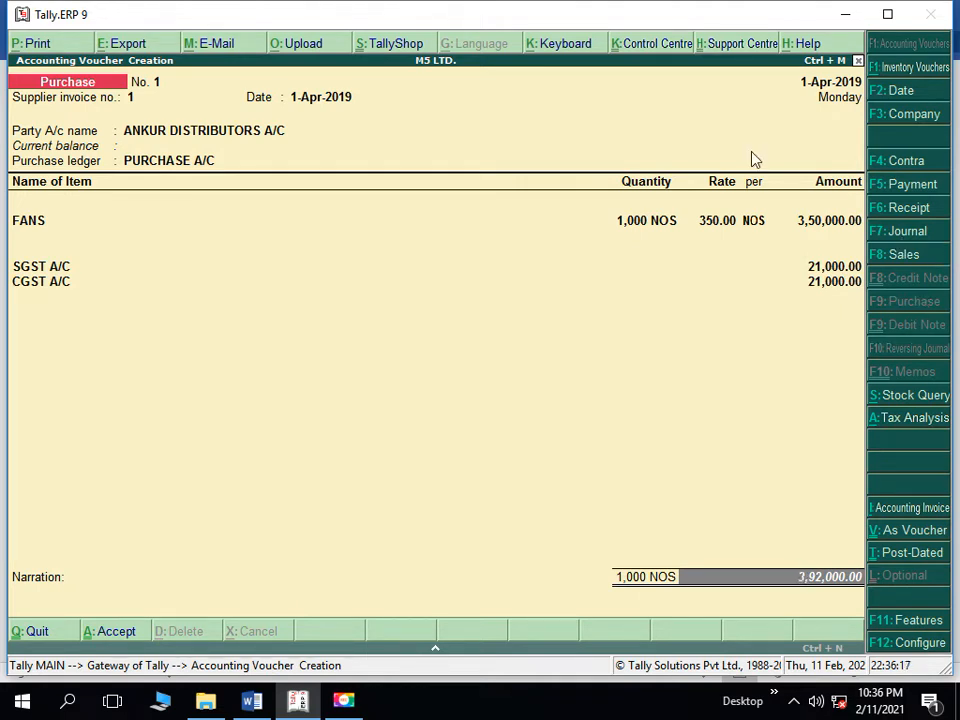
left_click(915, 422)
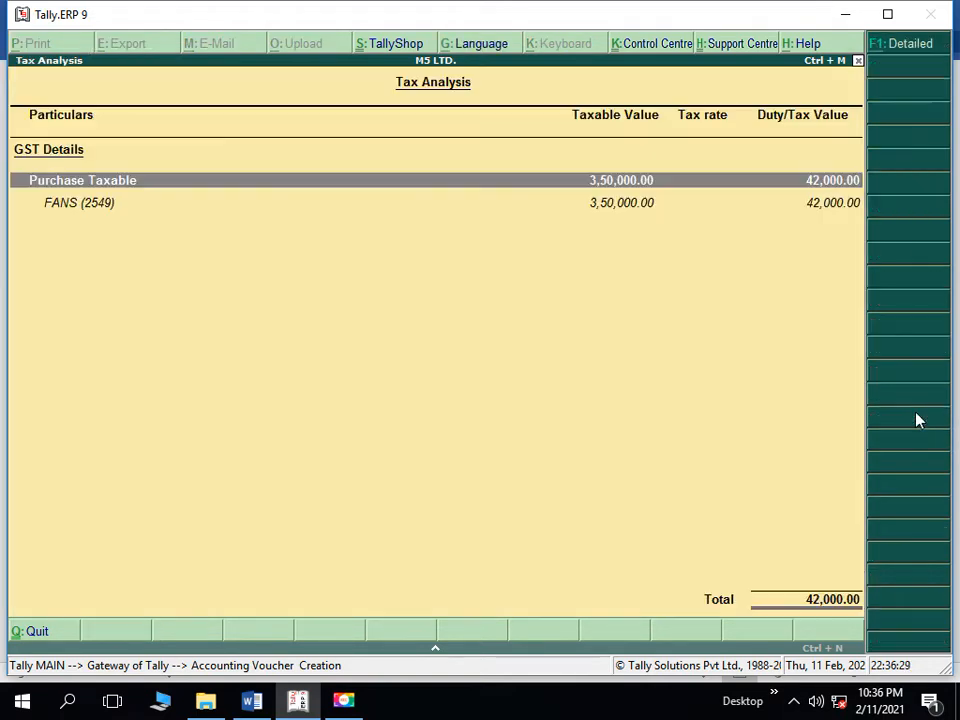
left_click(903, 50)
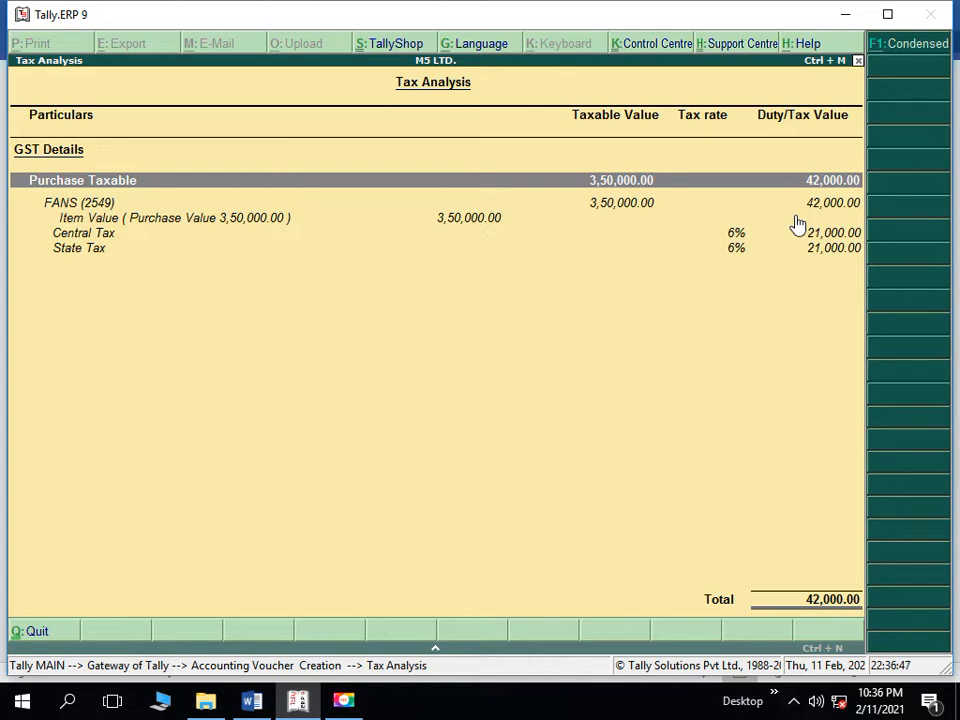
key("Escape")
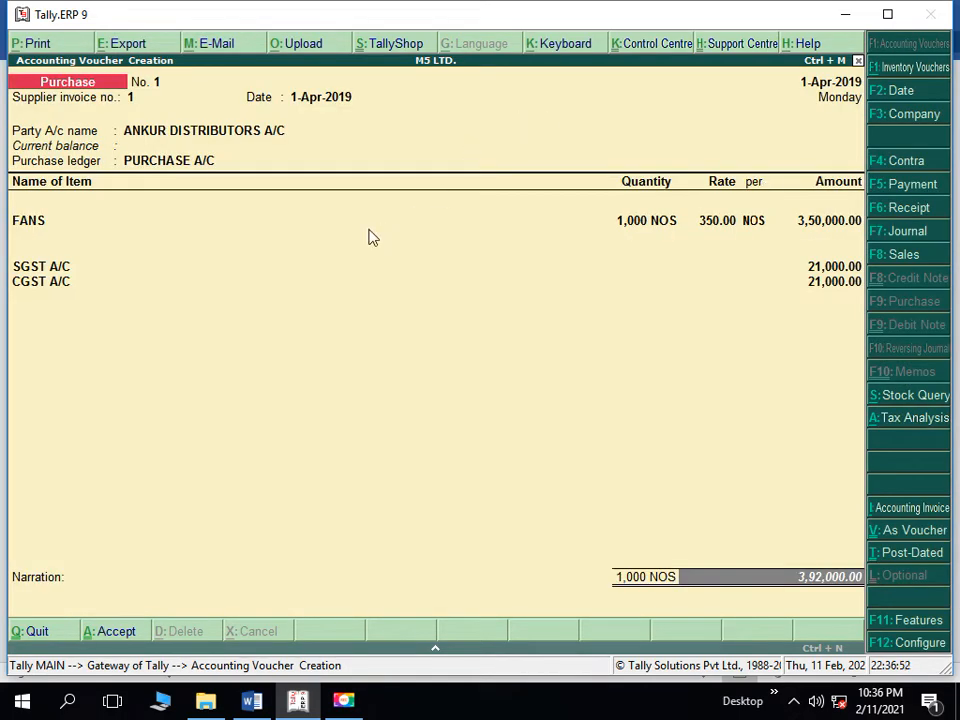
key("Return")
key("Return")
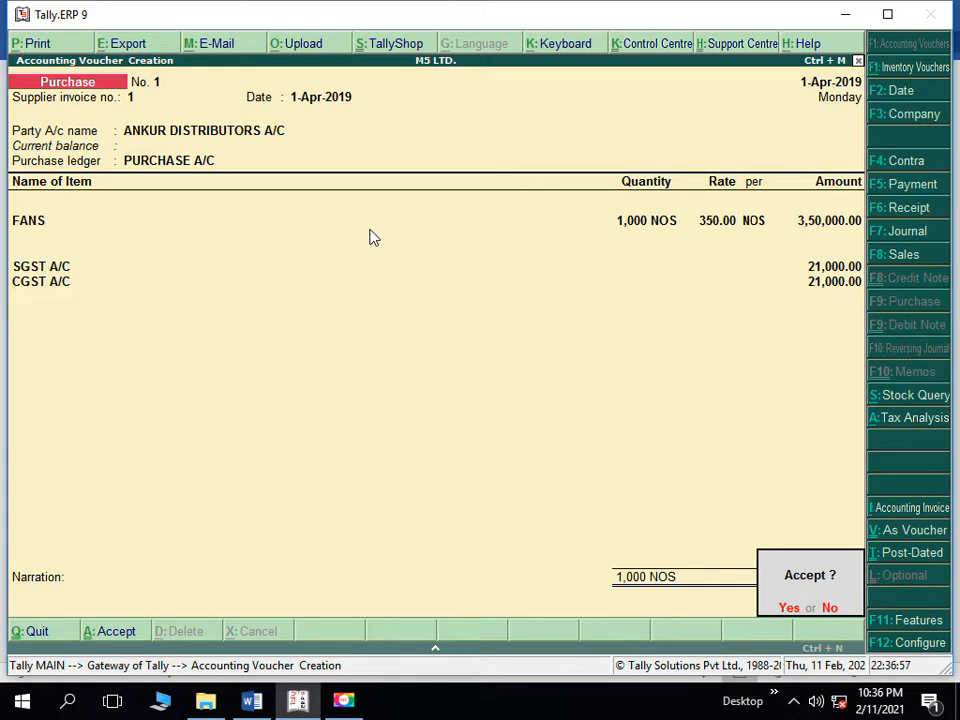
key("Return")
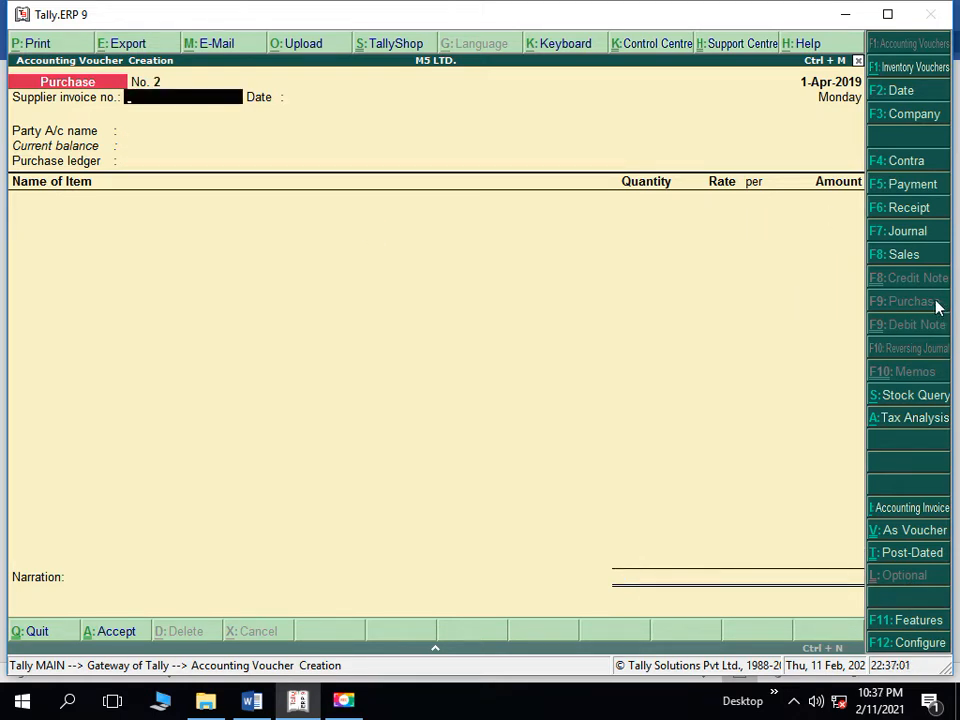
- Start a sales voucher with reference number 1 and select the Surat customer's account as the party
left_click(917, 256)
type("1")
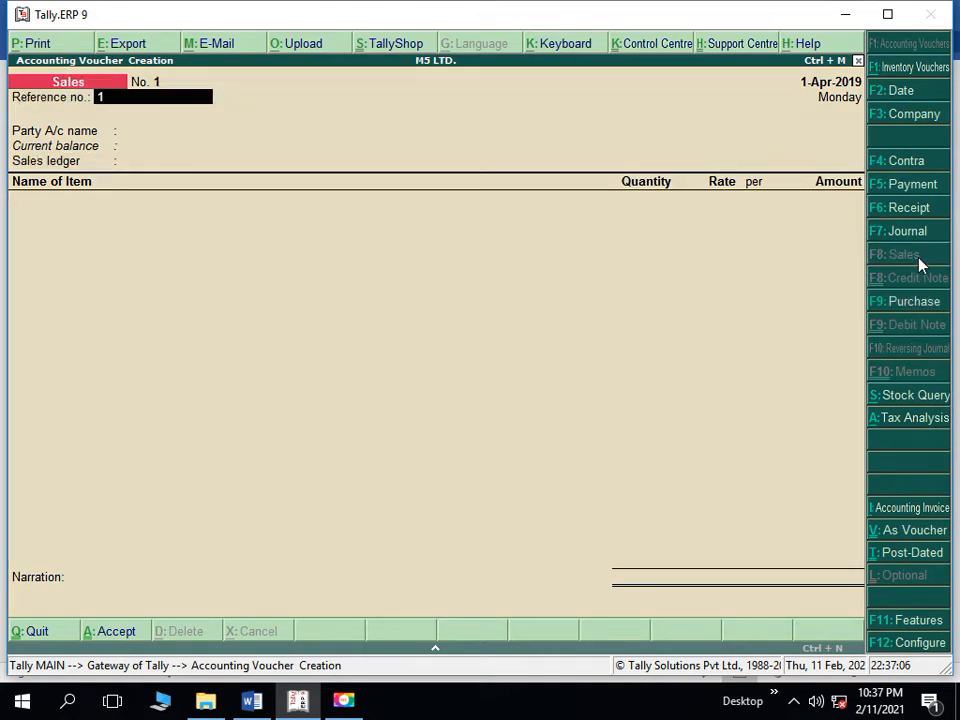
key("Return")
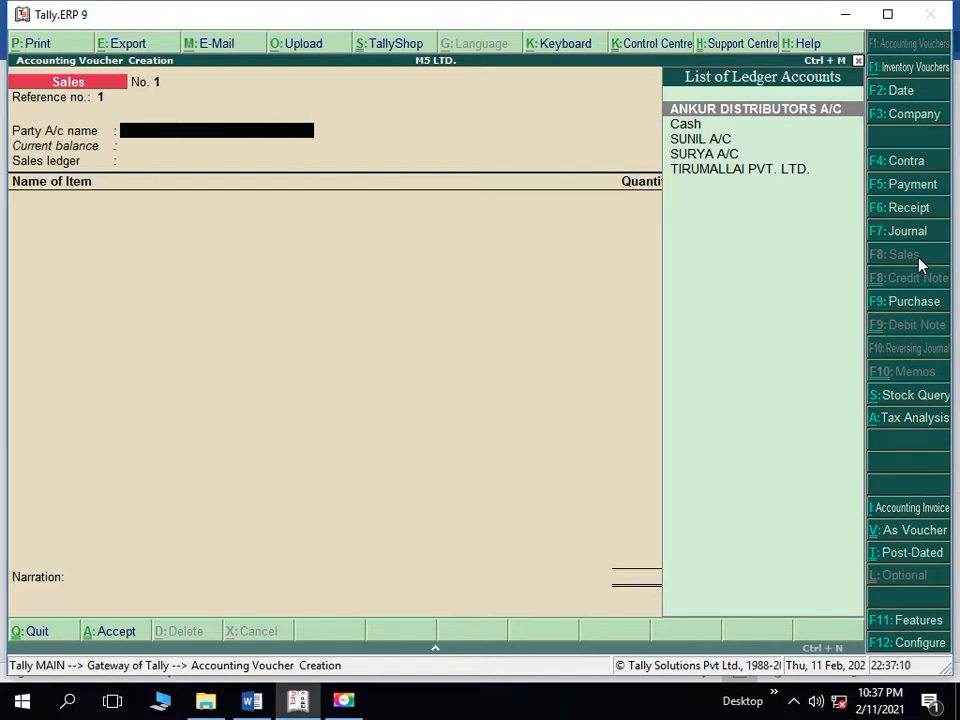
key("Down")
key("Down")
key("Down")
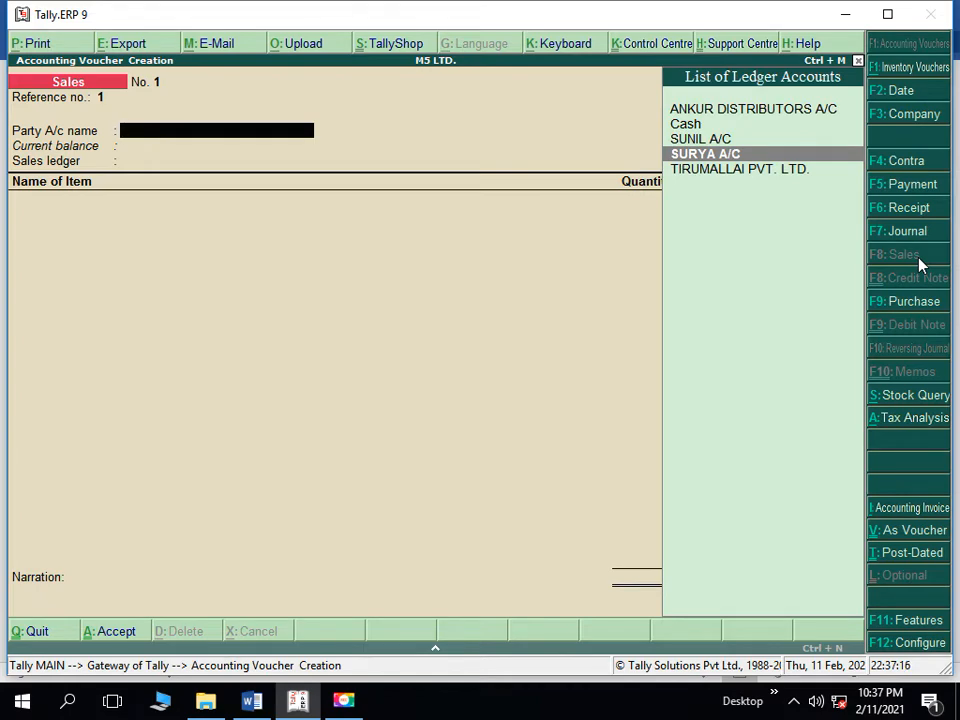
key("Return")
- Leave the despatch and order details blank, accept the buyer's details, and select SALES A/C as the sales ledger
key("Return")
key("Return")
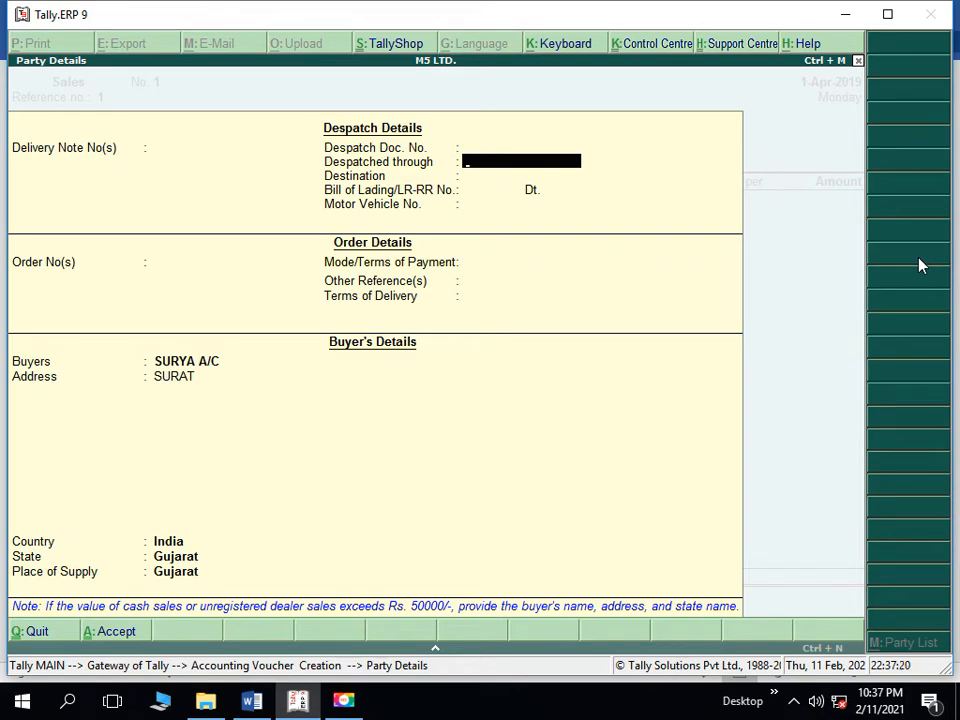
key("Return")
key("Return")
key("Return")
key("Return")
key("Return")
key("Return")
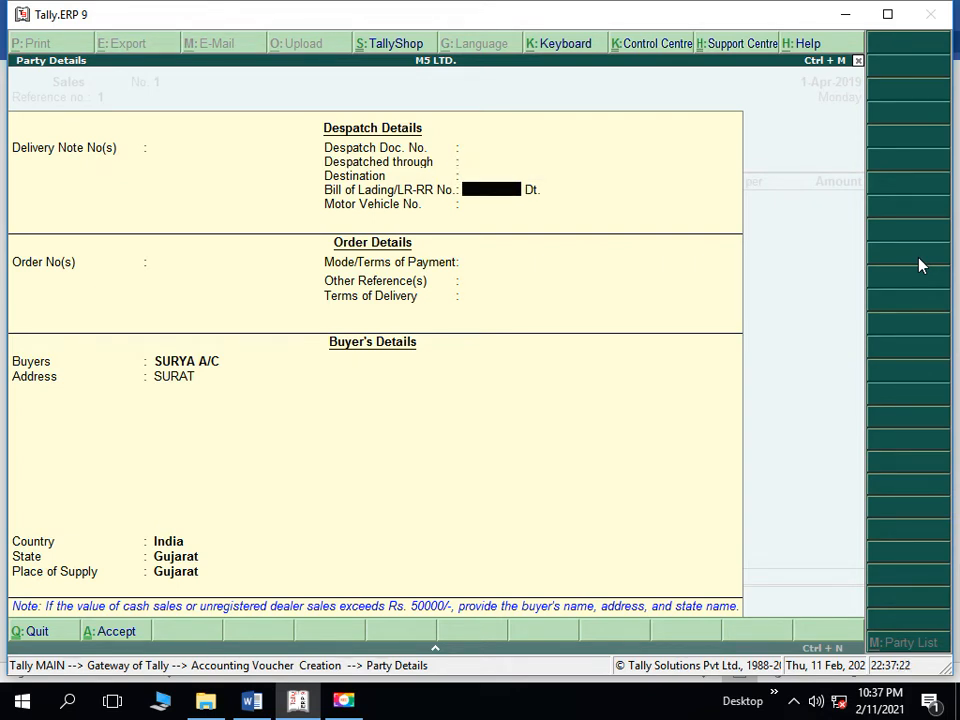
key("Return")
key("Return")
key("Return")
key("Return")
key("Return")
key("Return")
key("Return")
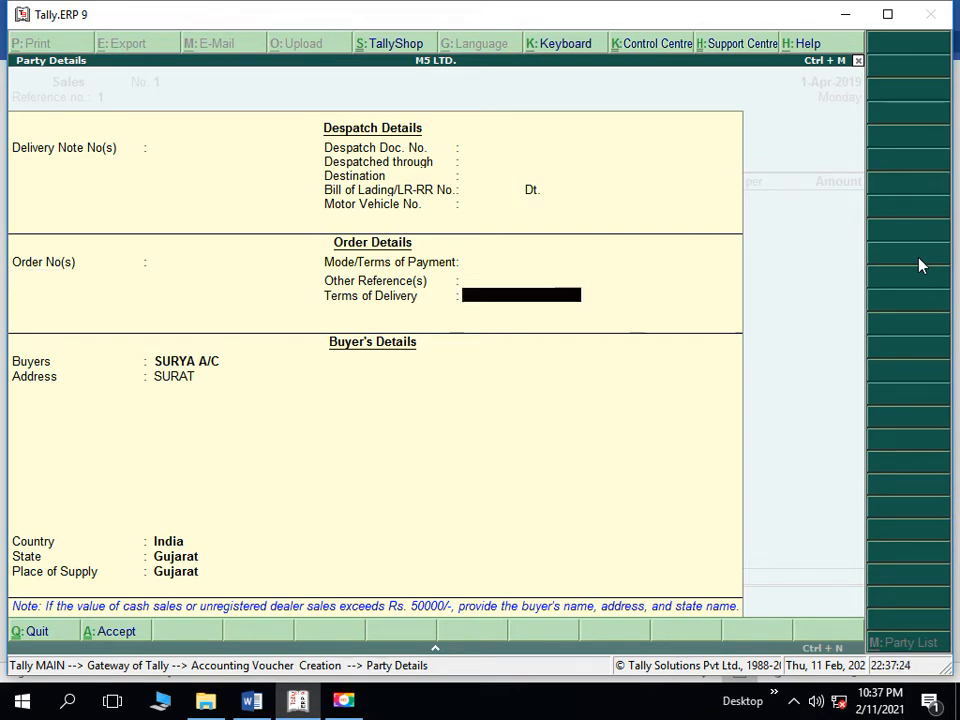
key("Return")
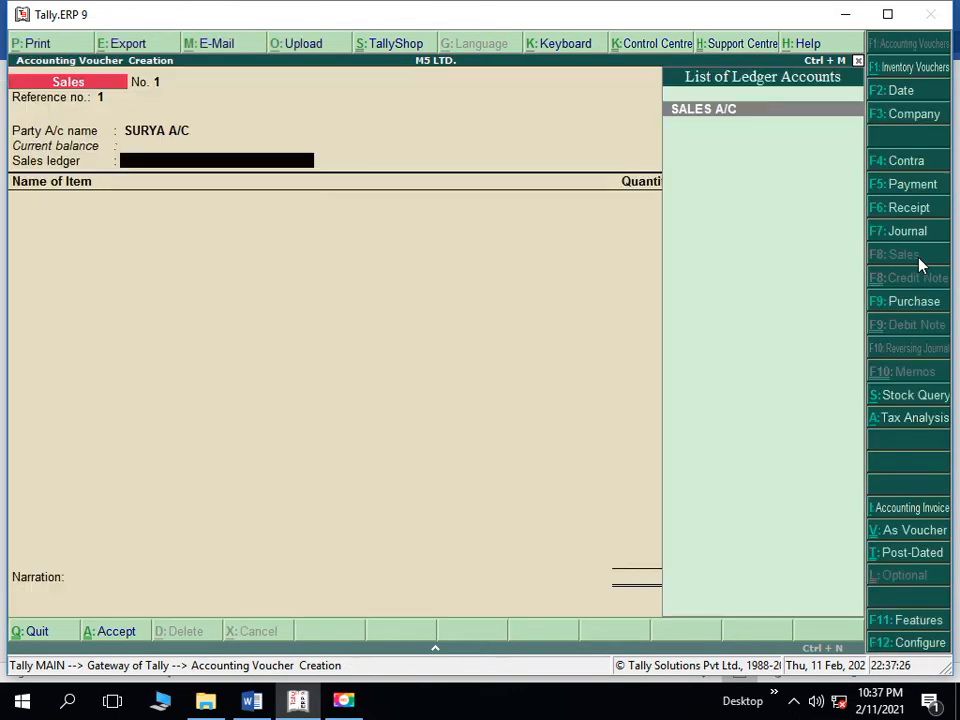
key("Return")
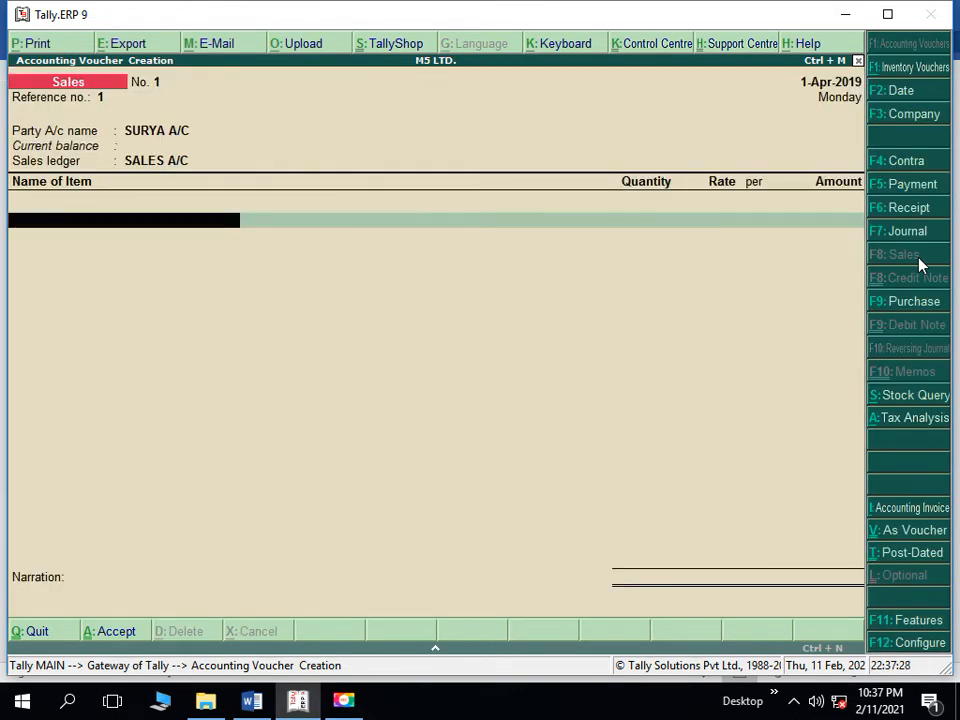
- Enter FANS as the sold item with 400 NOS at a rate of 400 and end the item list
type("F")
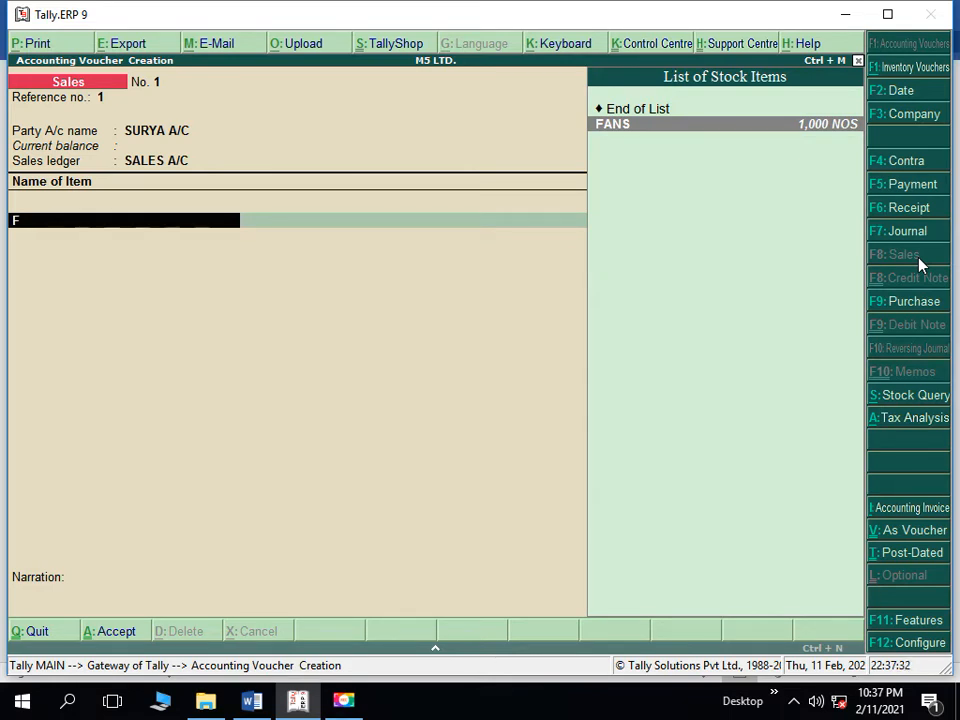
key("Return")
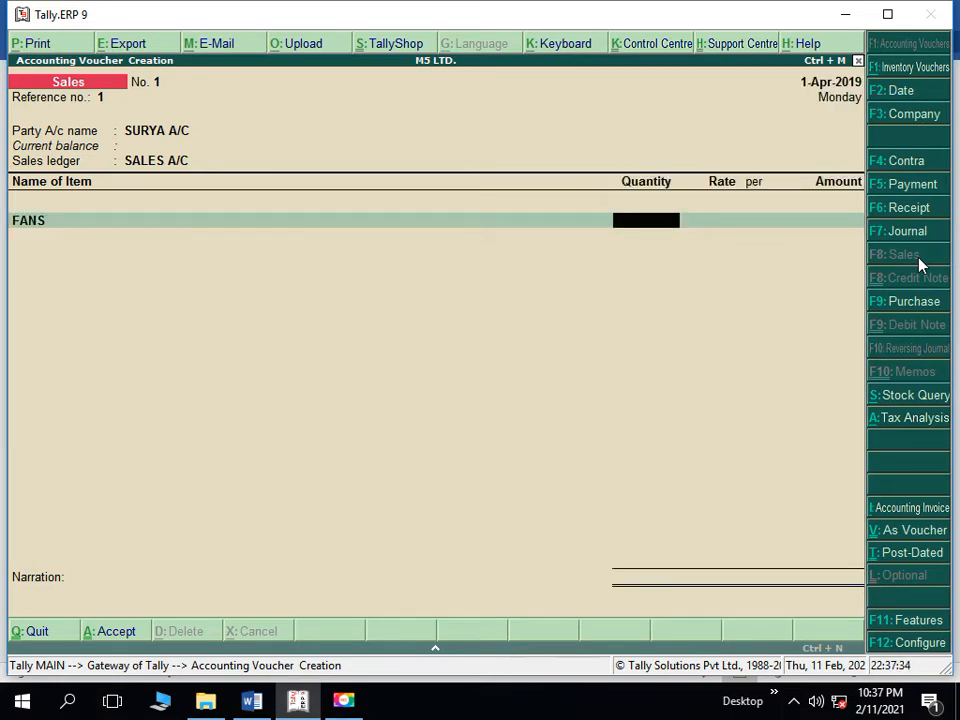
type("400")
key("Return")
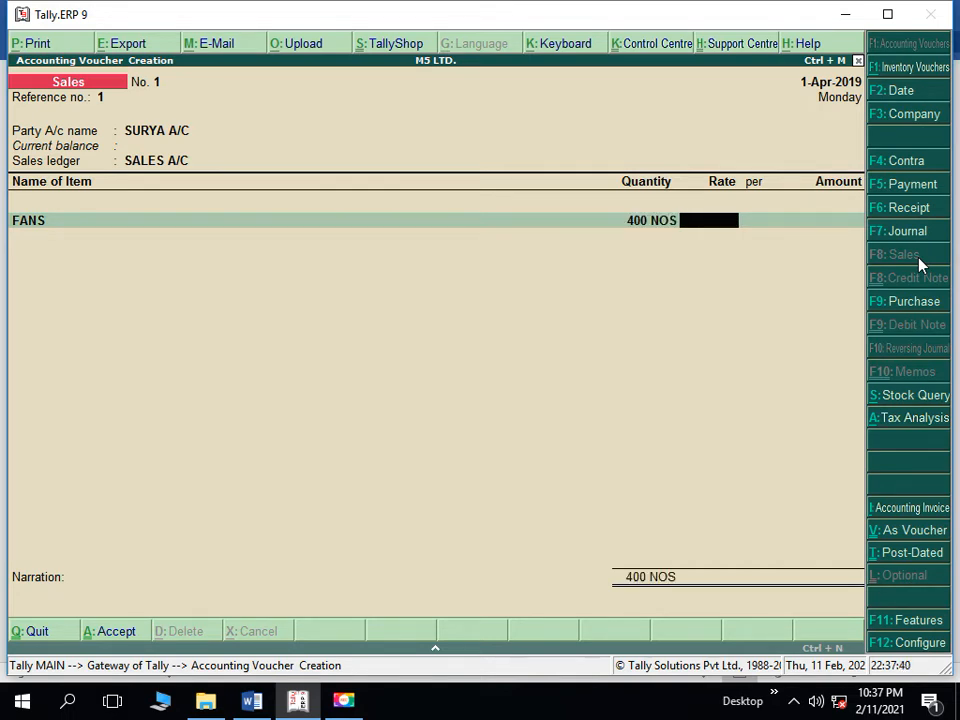
type("400")
key("Return")
key("Return")
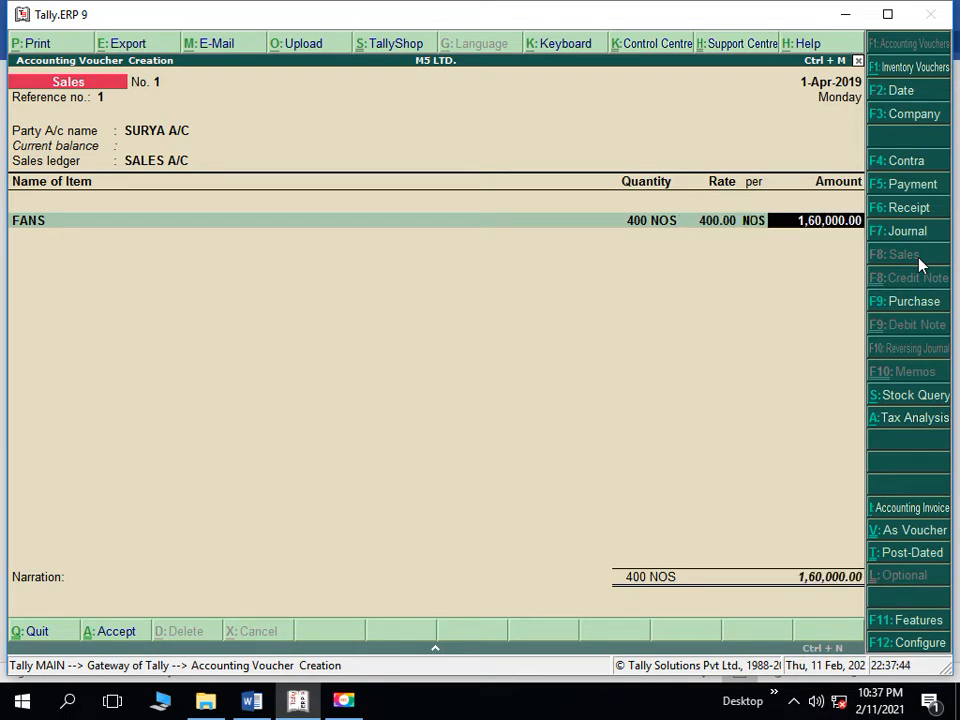
key("Return")
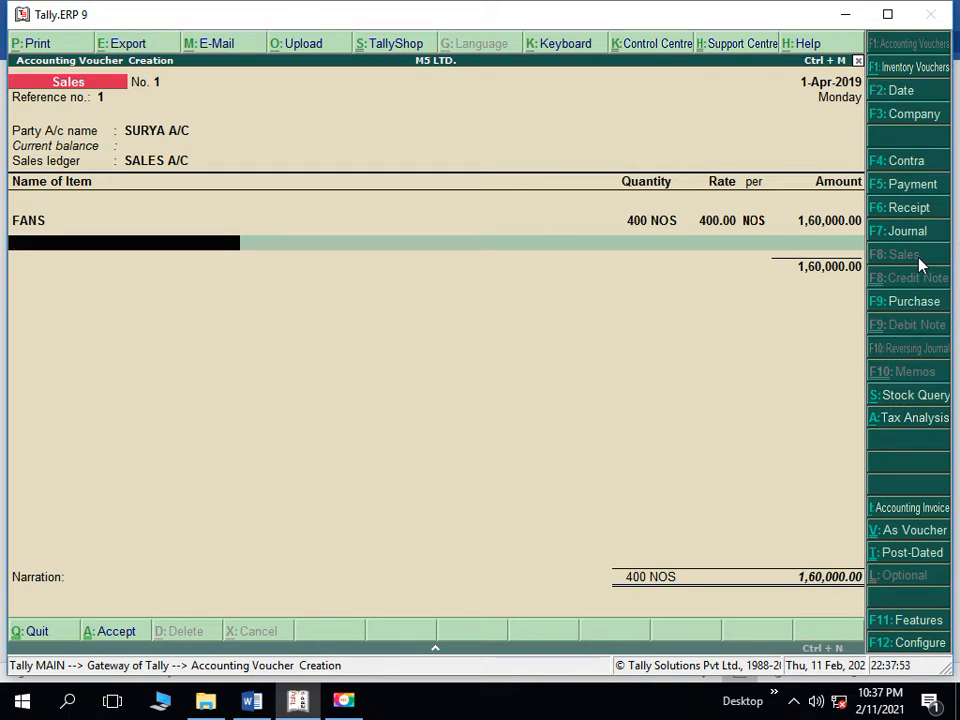
key("Return")
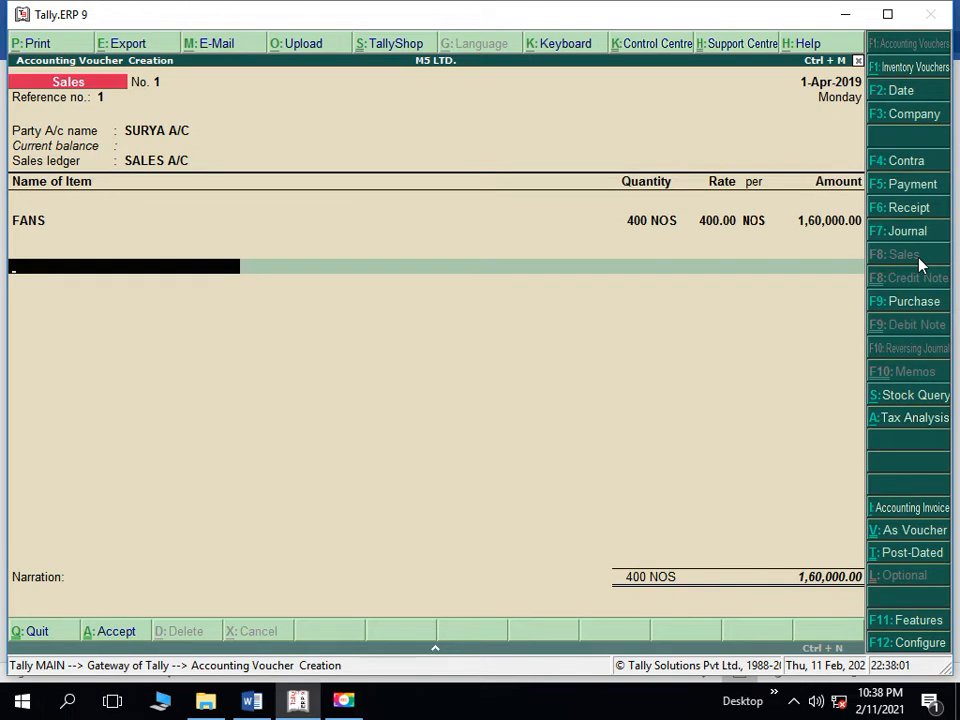
- Add the SGST A/C and CGST A/C tax ledgers to the sales voucher with their calculated amounts and end the ledger list
type("S")
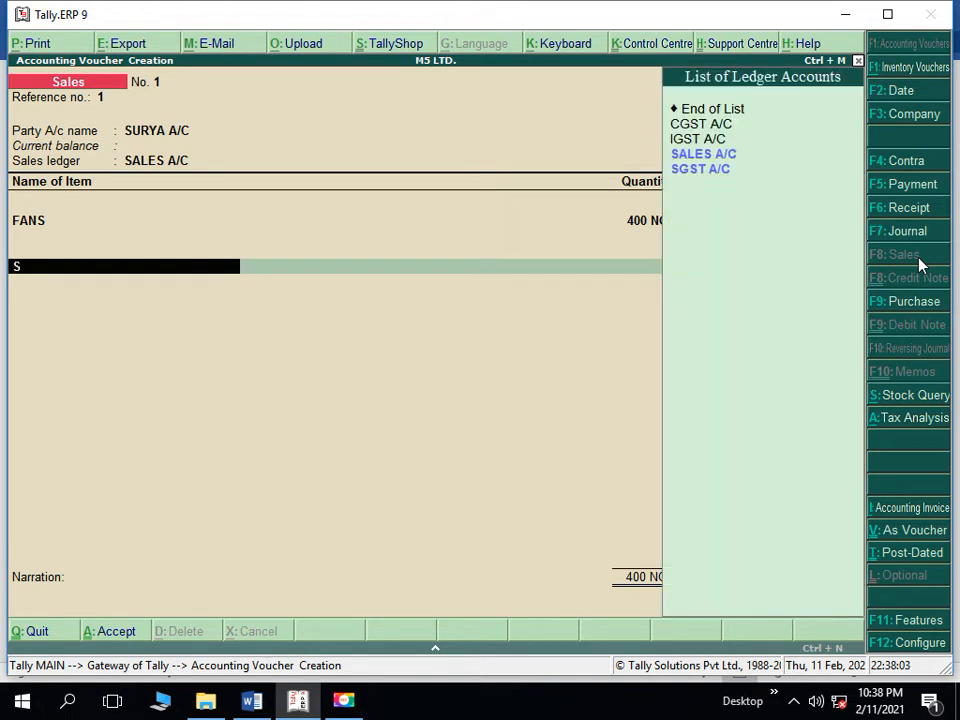
type("G")
key("Return")
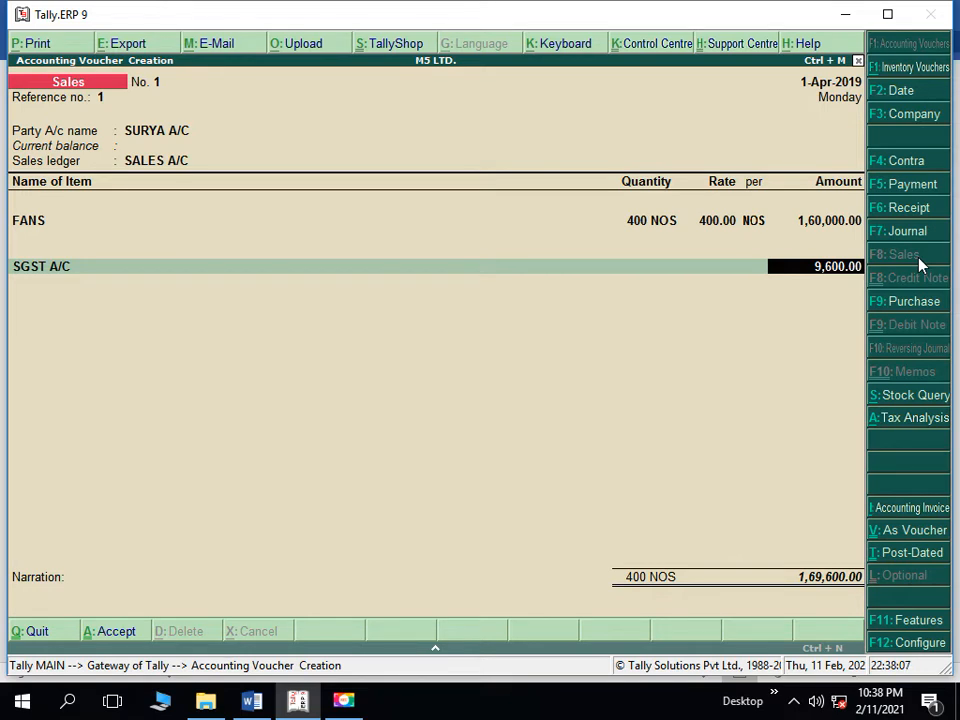
key("Return")
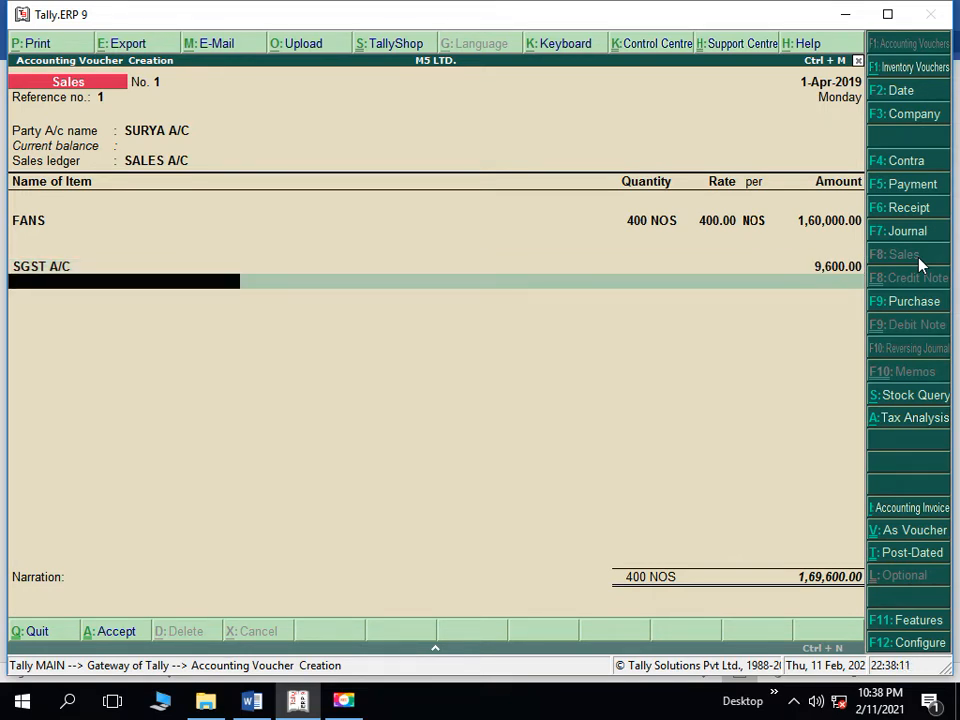
type("C")
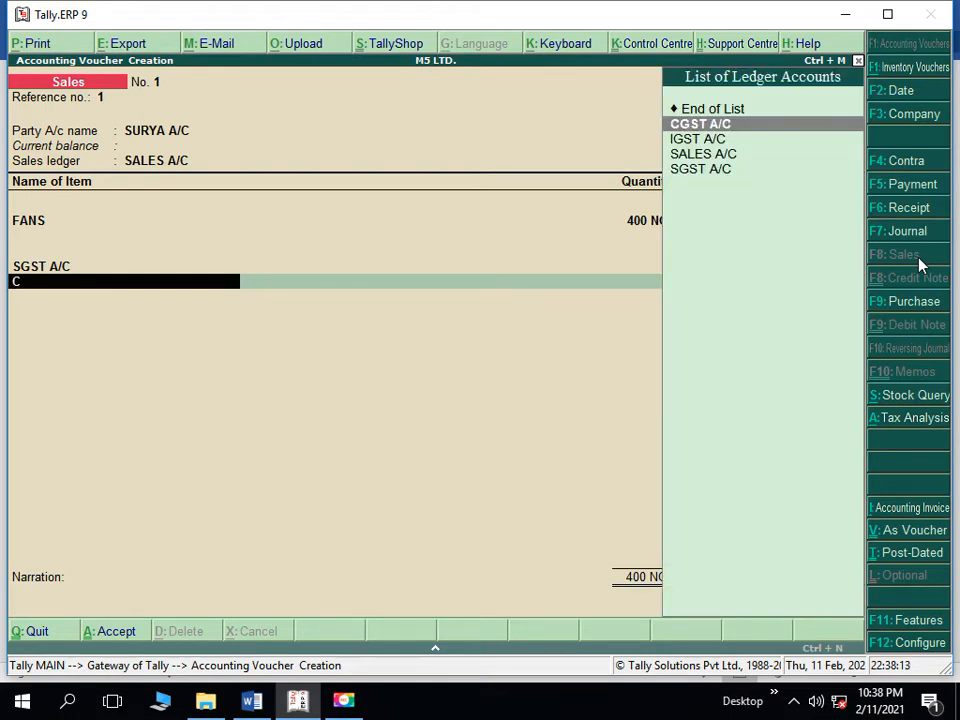
key("Return")
key("Return")
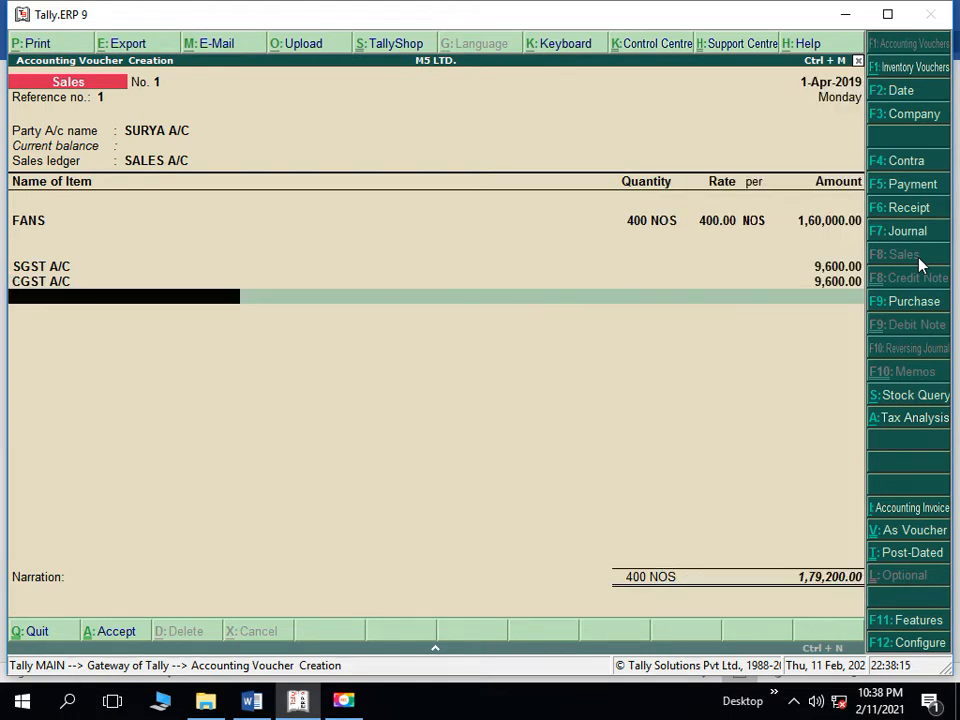
key("Return")
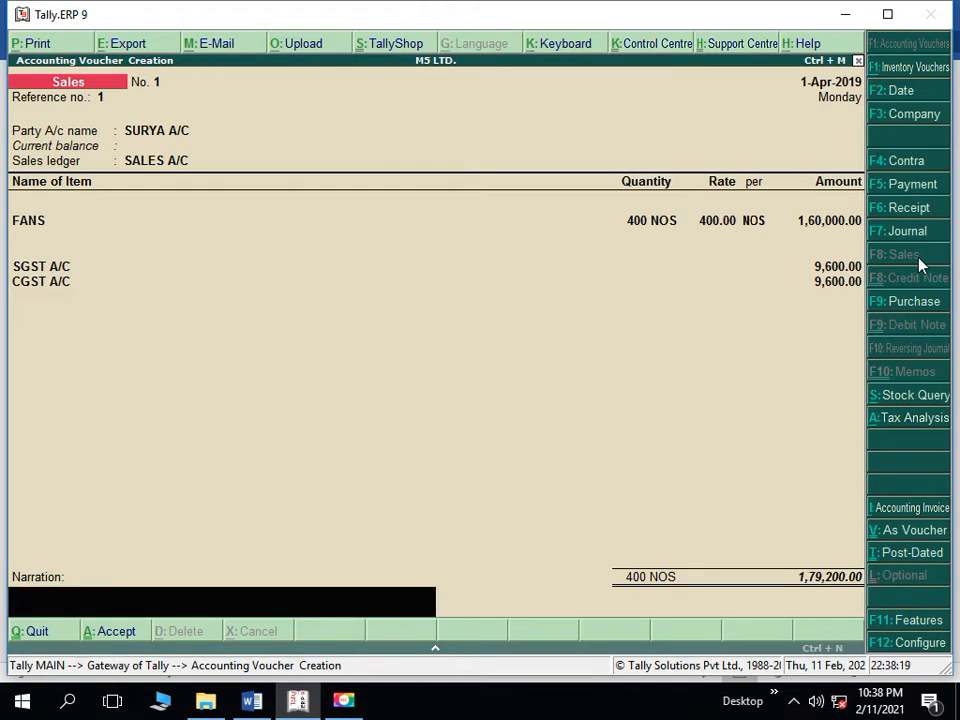
- Review the detailed tax analysis of the FANS sale and save the sales voucher without a narration
left_click(896, 421)
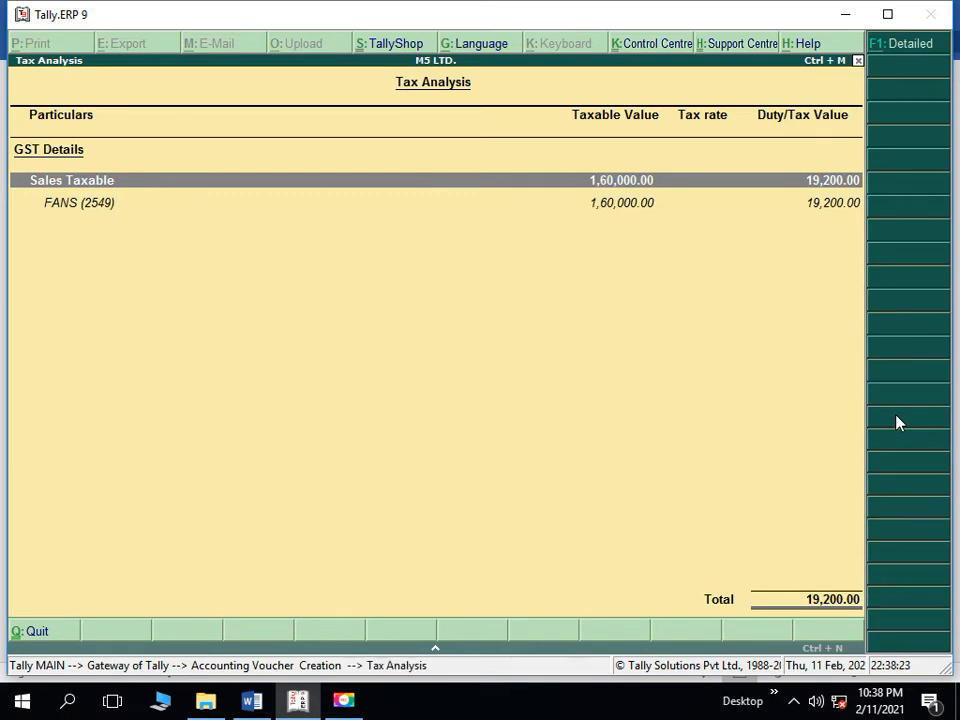
left_click(908, 46)
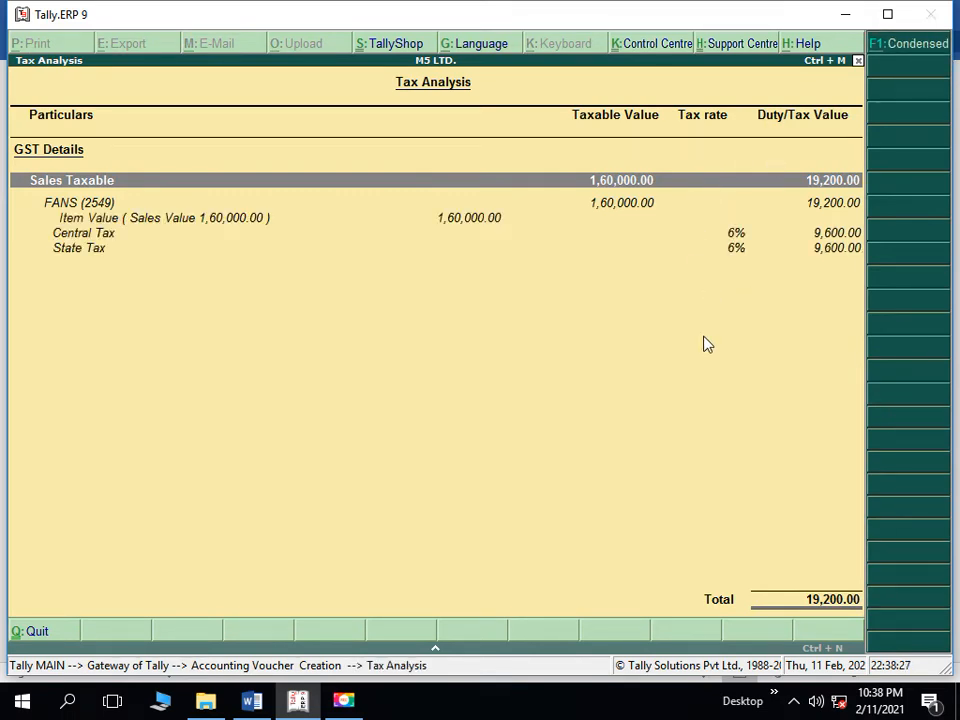
key("Escape")
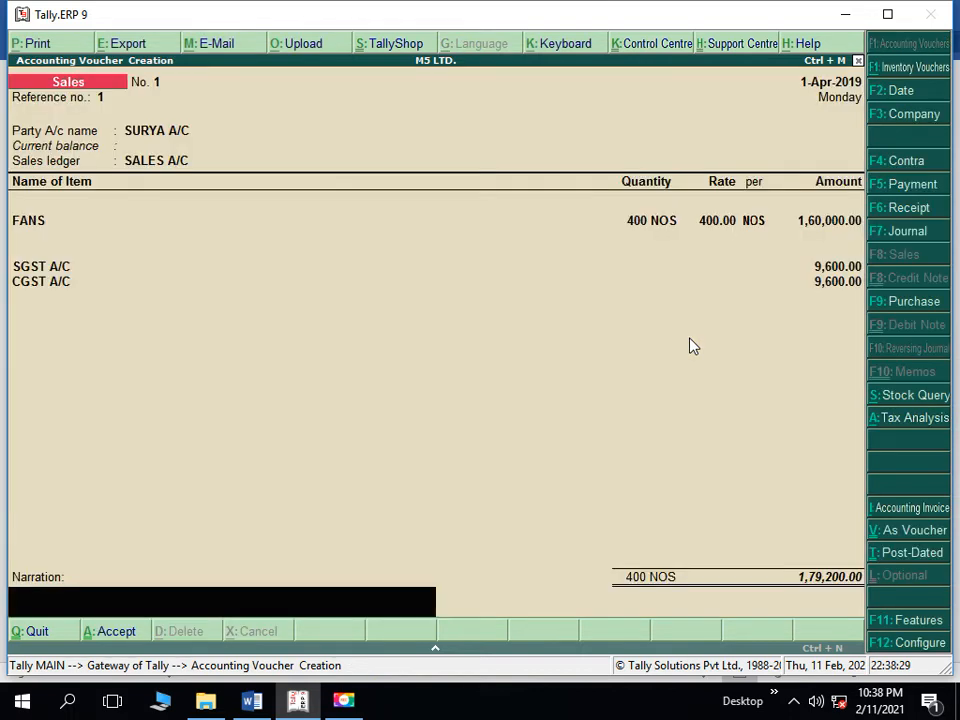
key("Return")
key("Return")
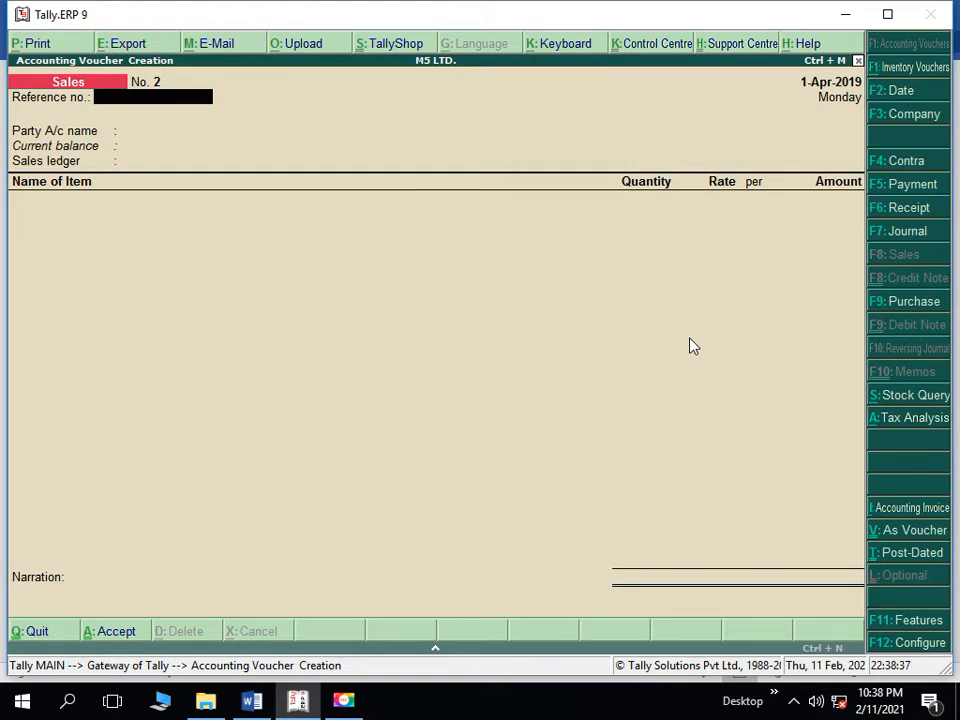
- Read the third transaction in the Word practice document and start a Tally purchase voucher with supplier invoice number 2 dated 1-Apr-2019
key("alt+Tab")
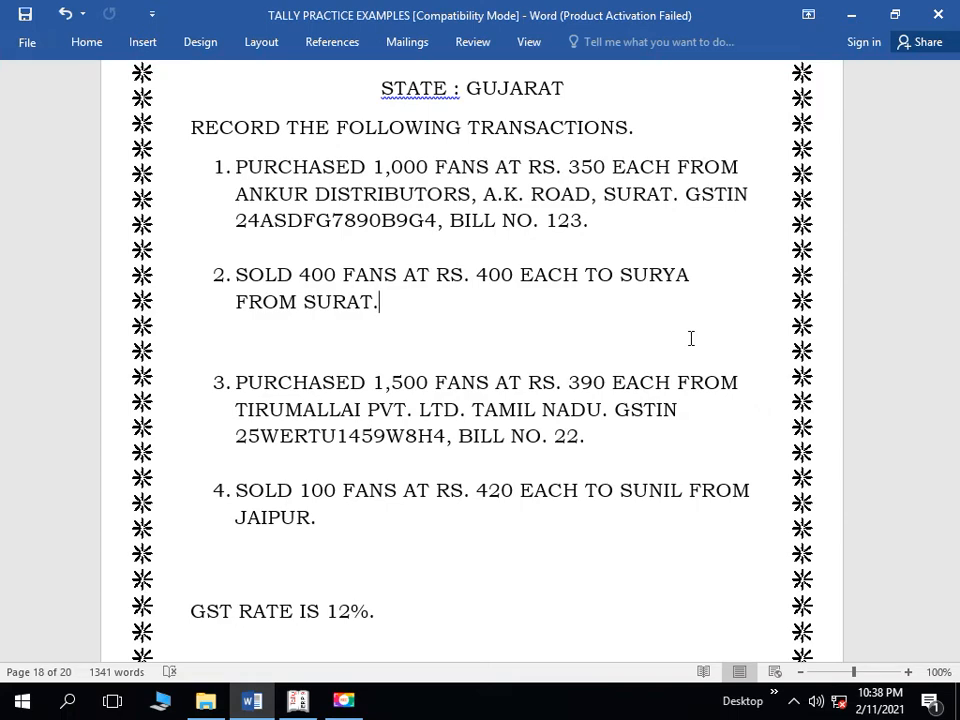
key("alt+Tab")
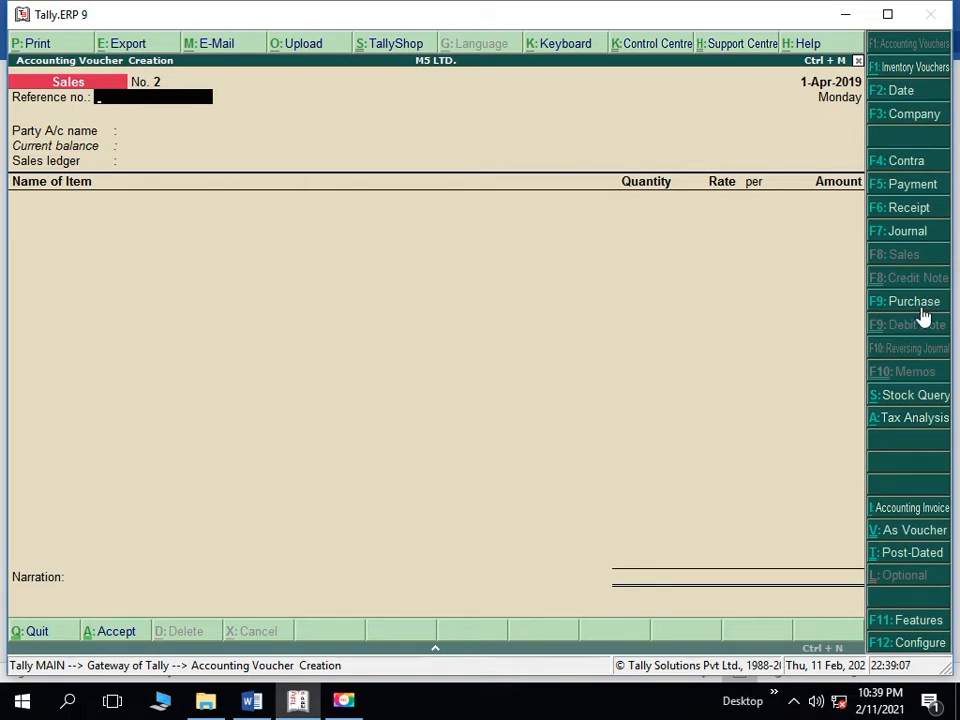
key("F9")
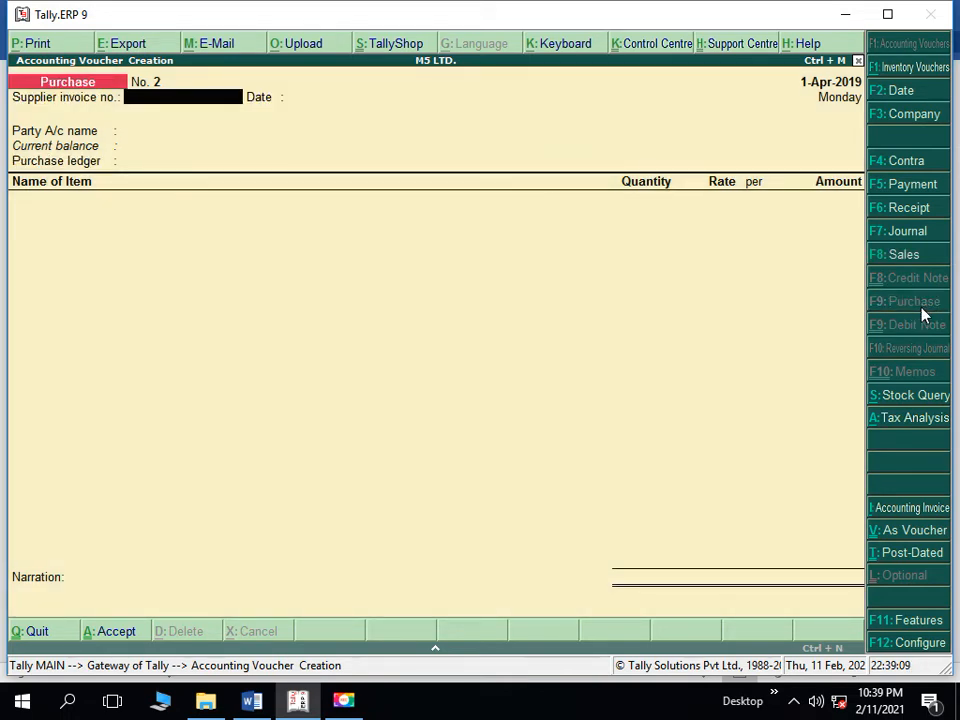
type("2")
key("Return")
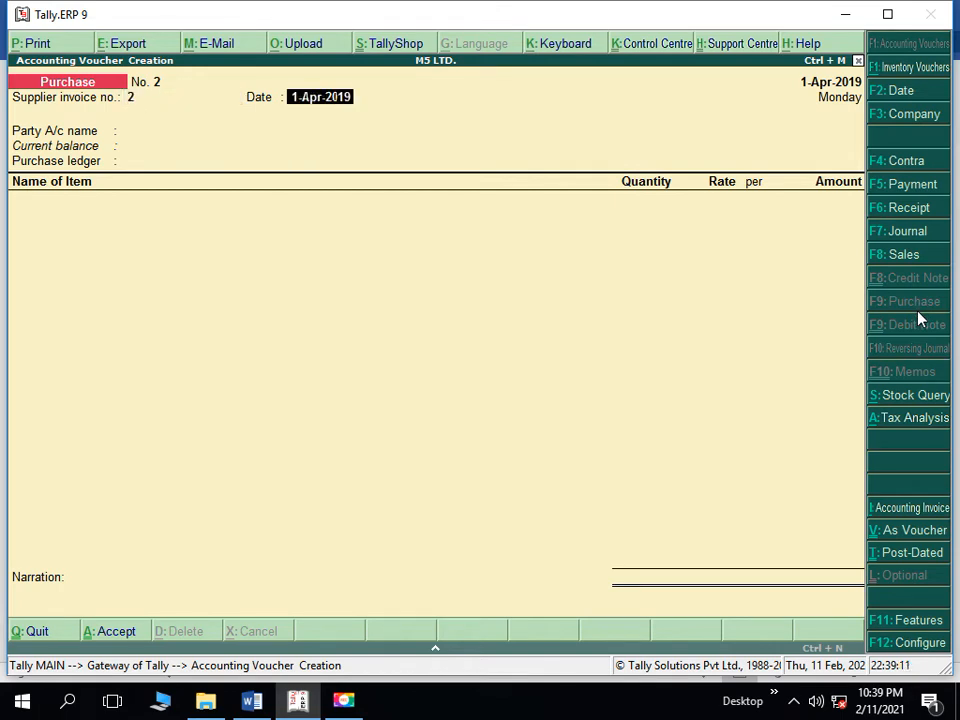
key("Return")
- Select TIRUMALLAI PVT. LTD. as the party, accept its supplier details, and choose PURCHASE A/C as the purchase ledger
key("Down")
key("Down")
key("Down")
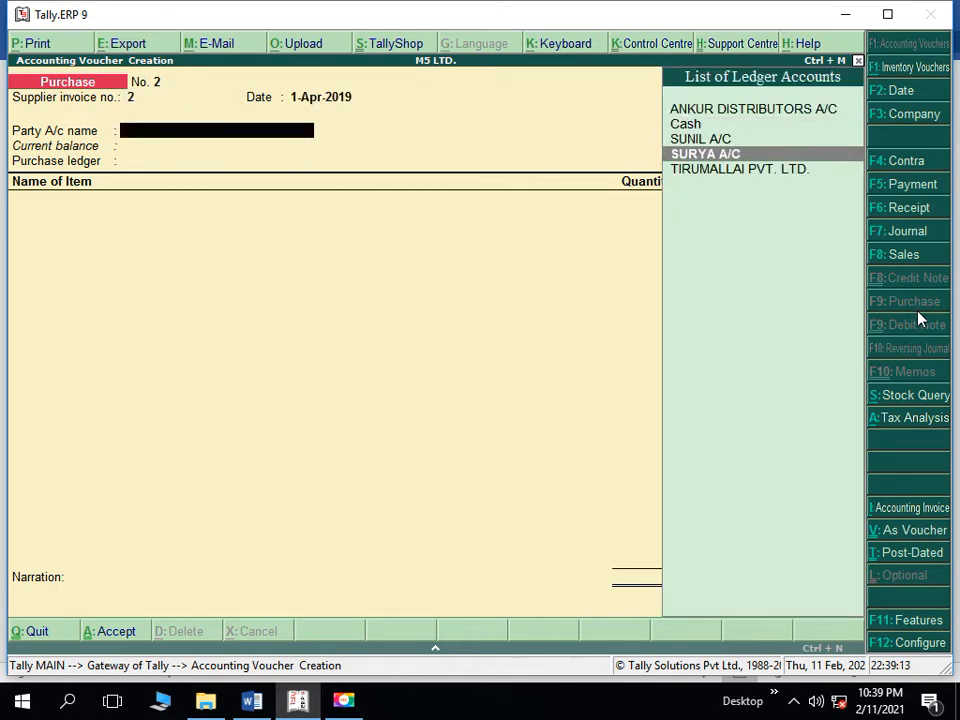
key("Down")
key("Return")
key("Return")
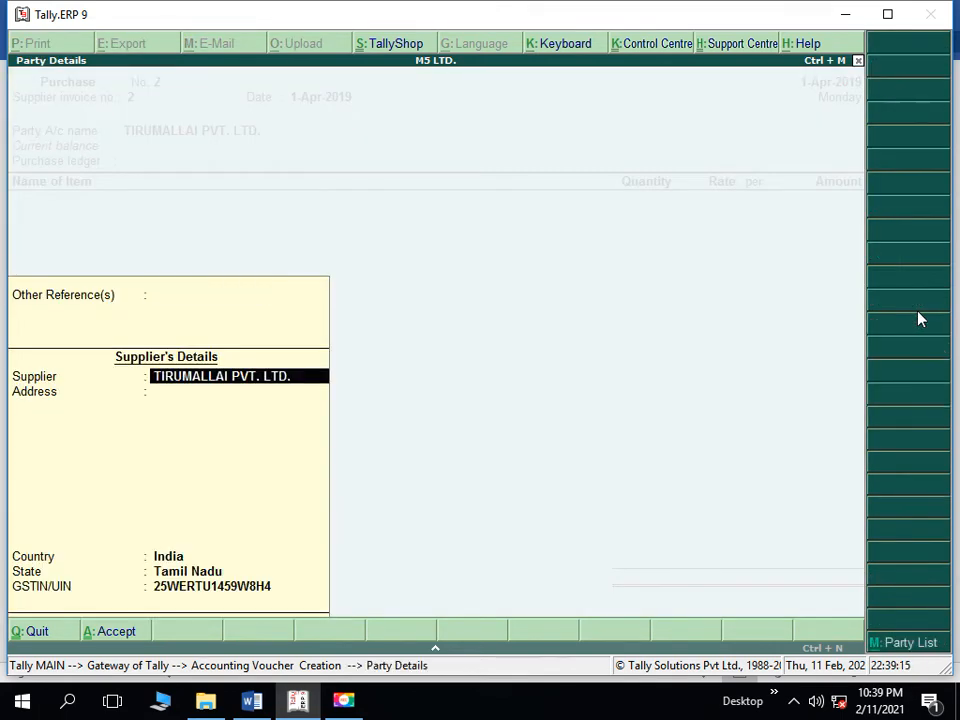
key("Return")
key("Return")
key("Return")
key("Return")
key("Return")
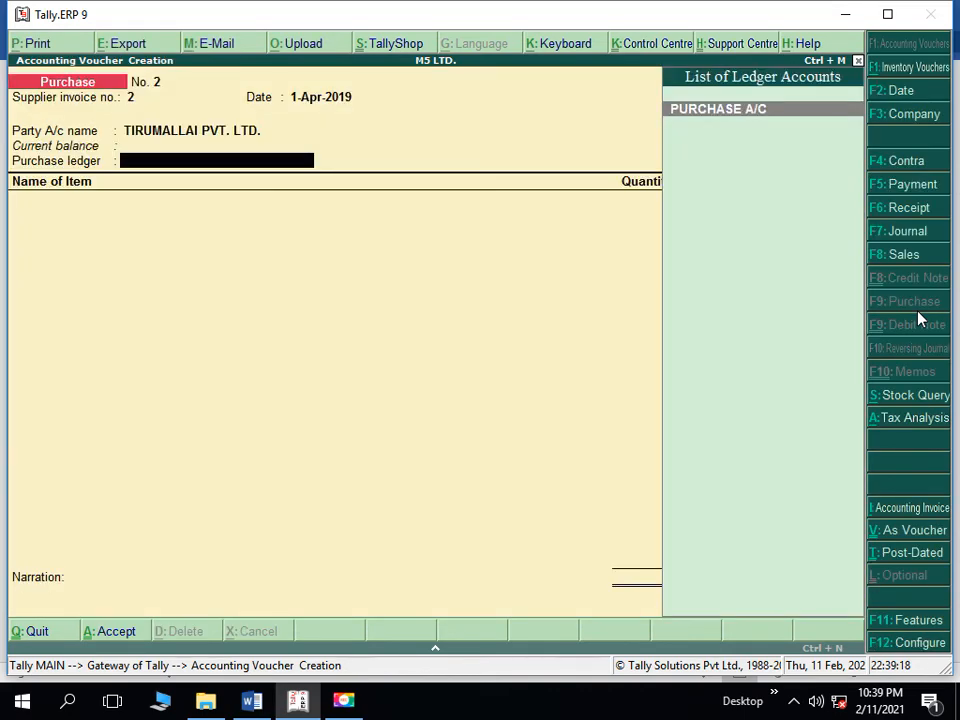
key("Return")
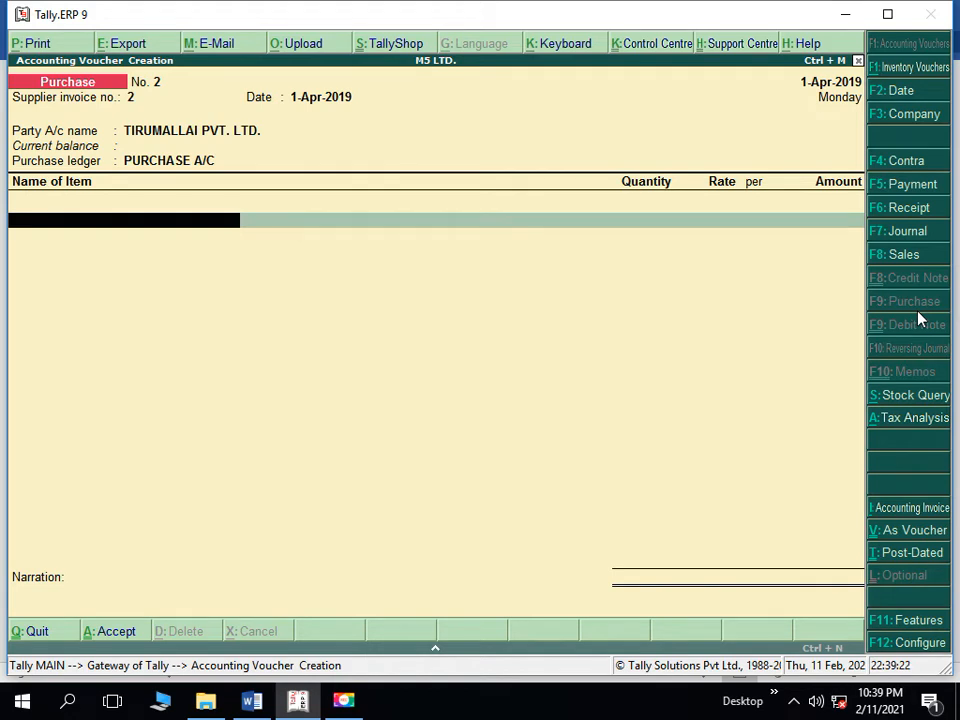
- Enter FANS as the purchased item with 1,500 NOS at a rate of 390 and end the item list
type("F")
key("Return")
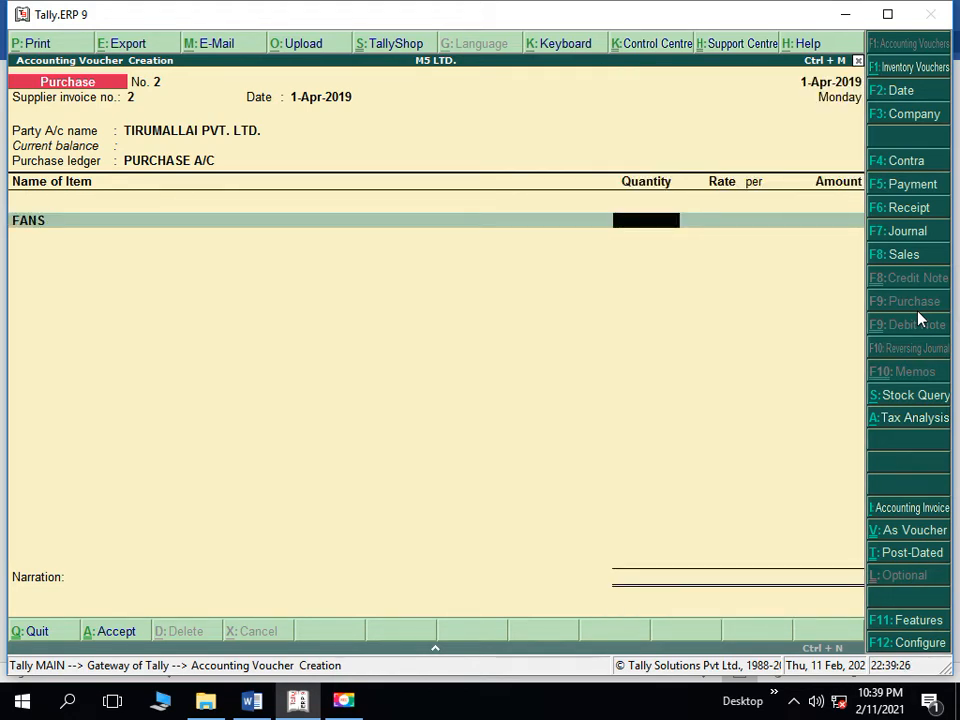
type("1,500")
key("Return")
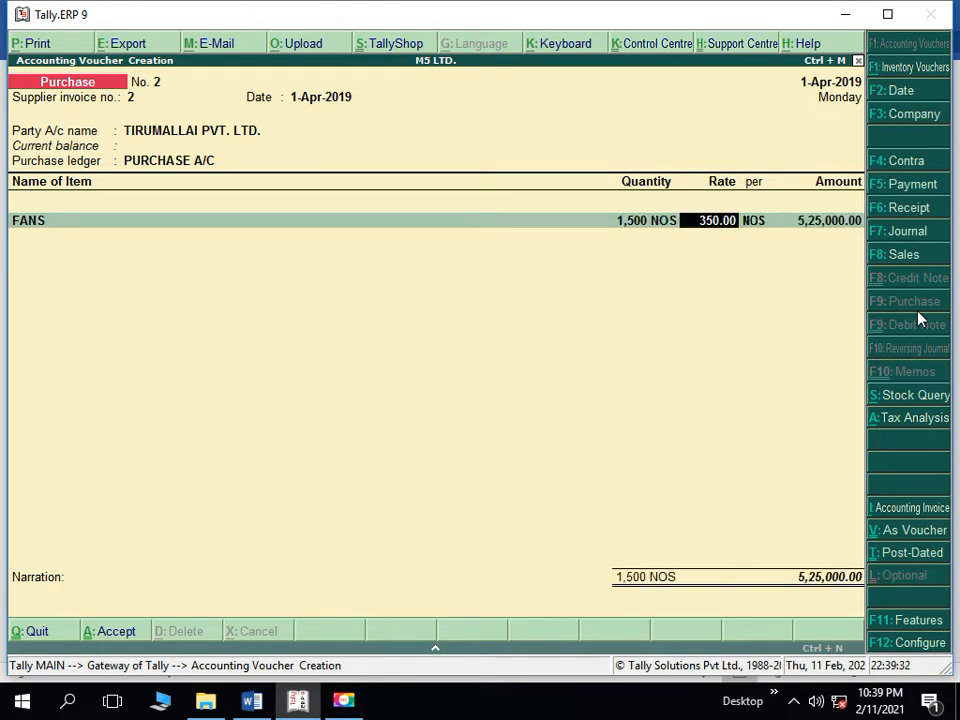
type("390")
key("Return")
key("Return")
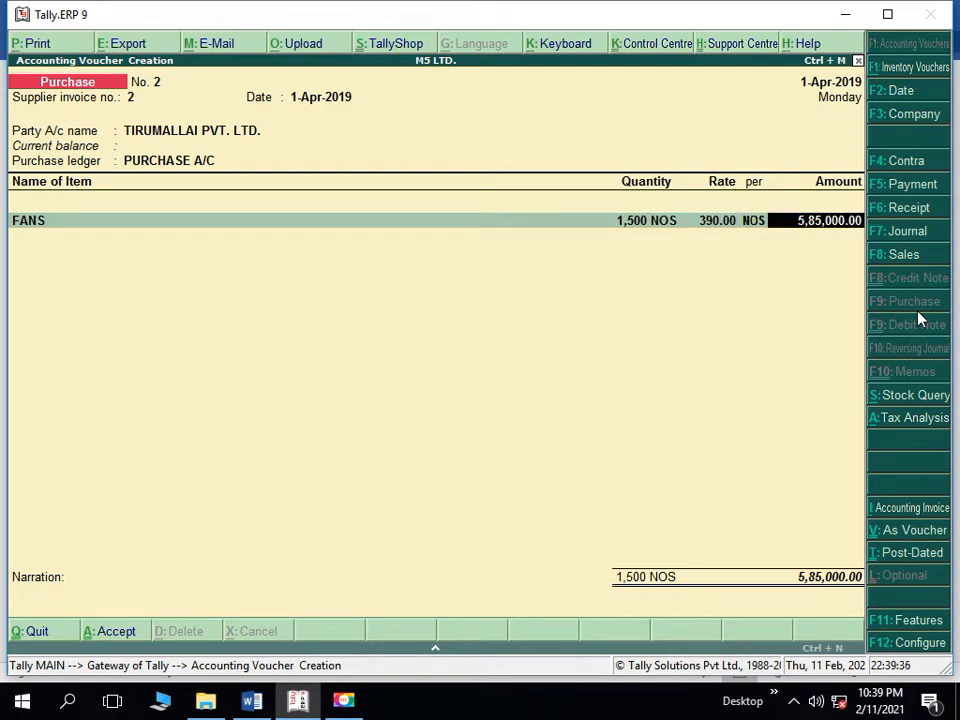
key("Return")
key("Return")
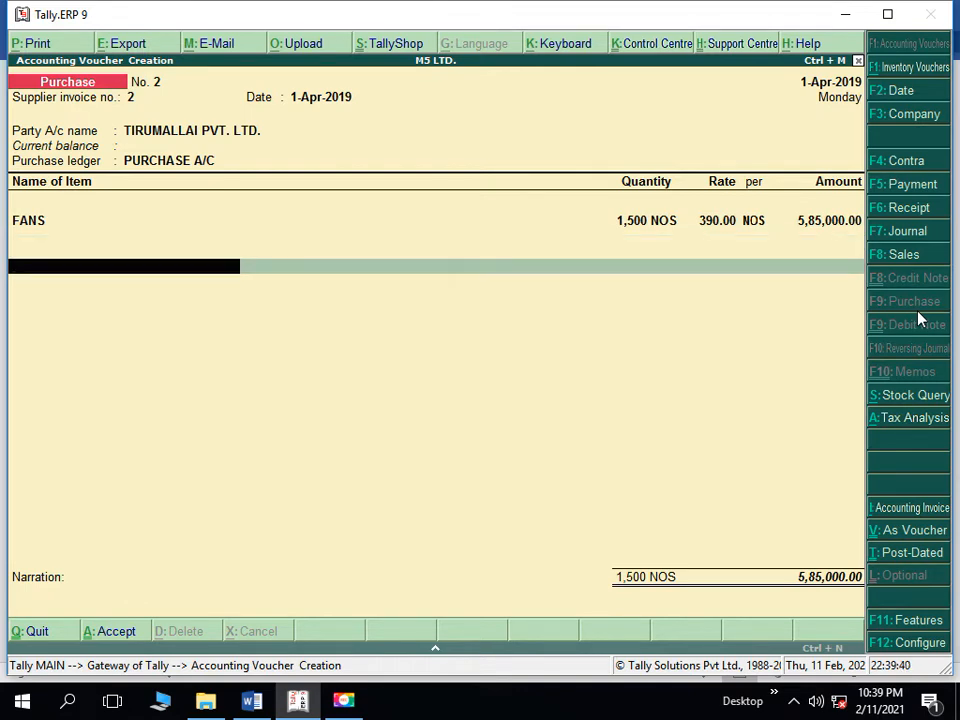
- Add the IGST A/C tax ledger with its calculated amount and save the purchase voucher without a narration
key("Return")
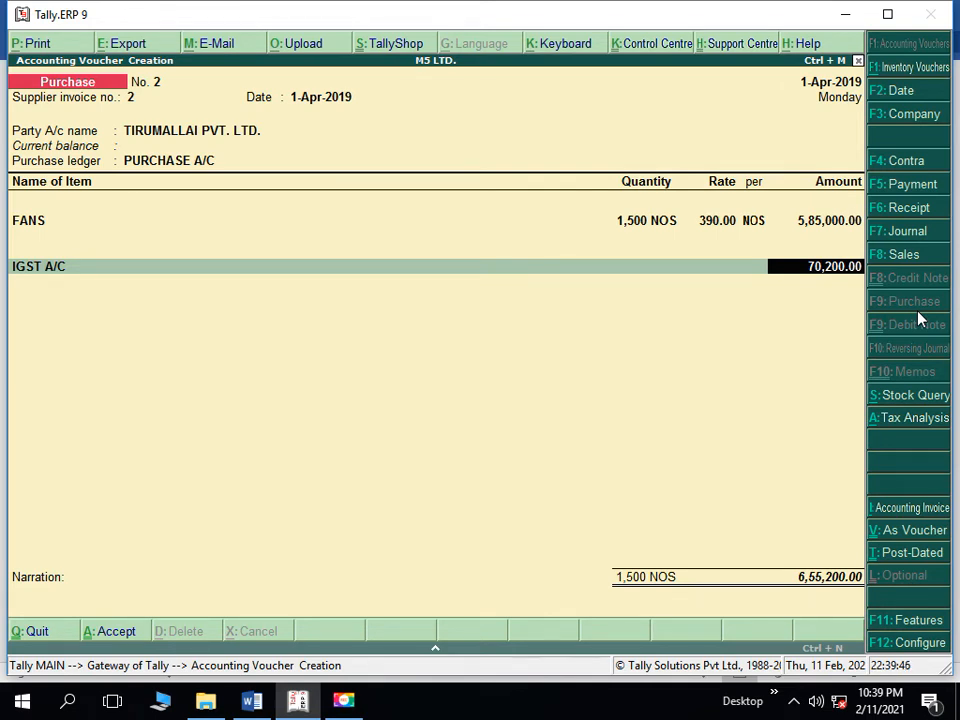
key("Return")
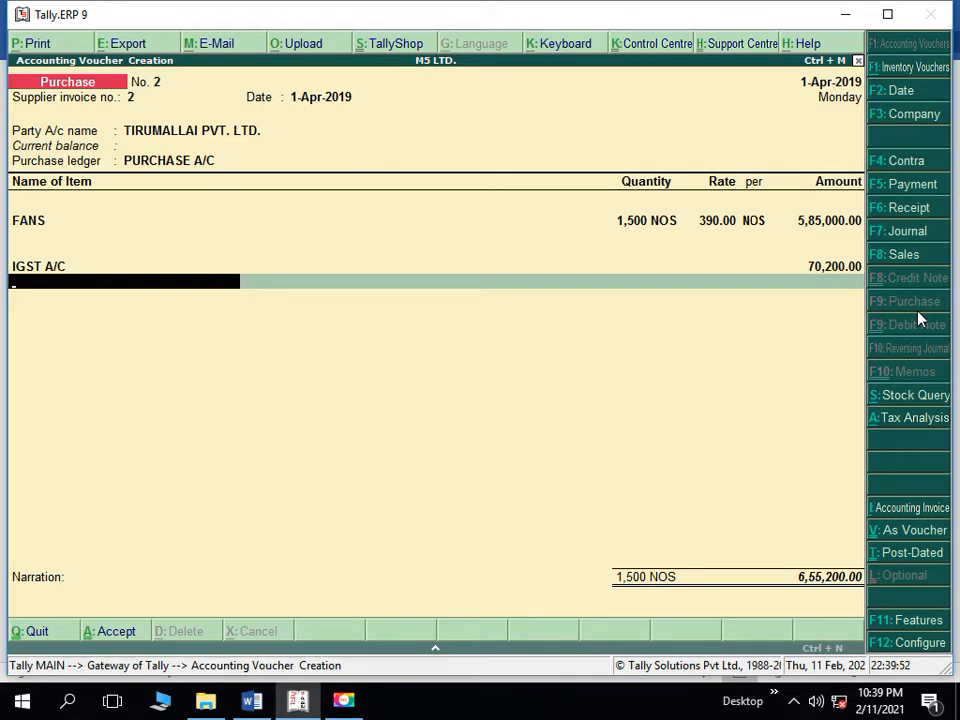
key("Return")
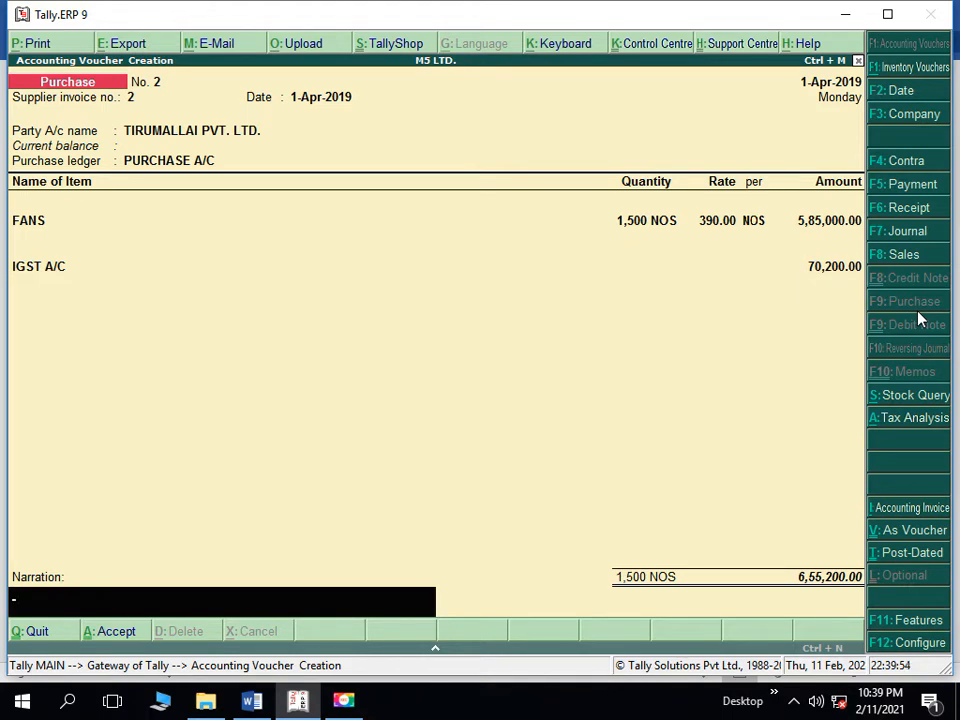
key("Return")
key("Return")
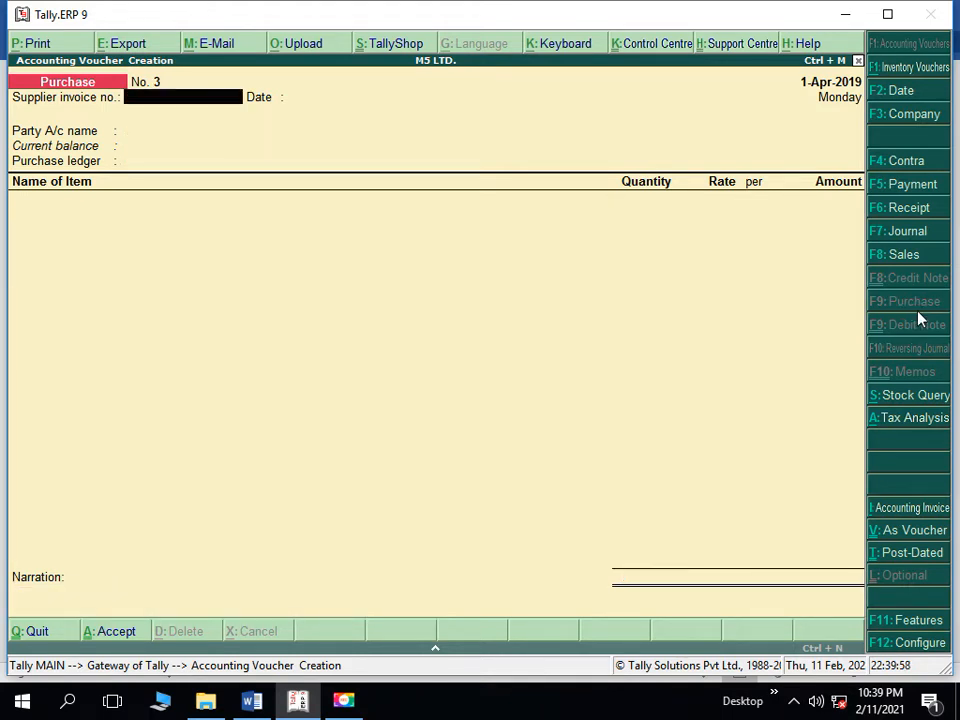
- Start a sales voucher with reference number 2 and check the fourth transaction in the Word practice document
left_click(916, 259)
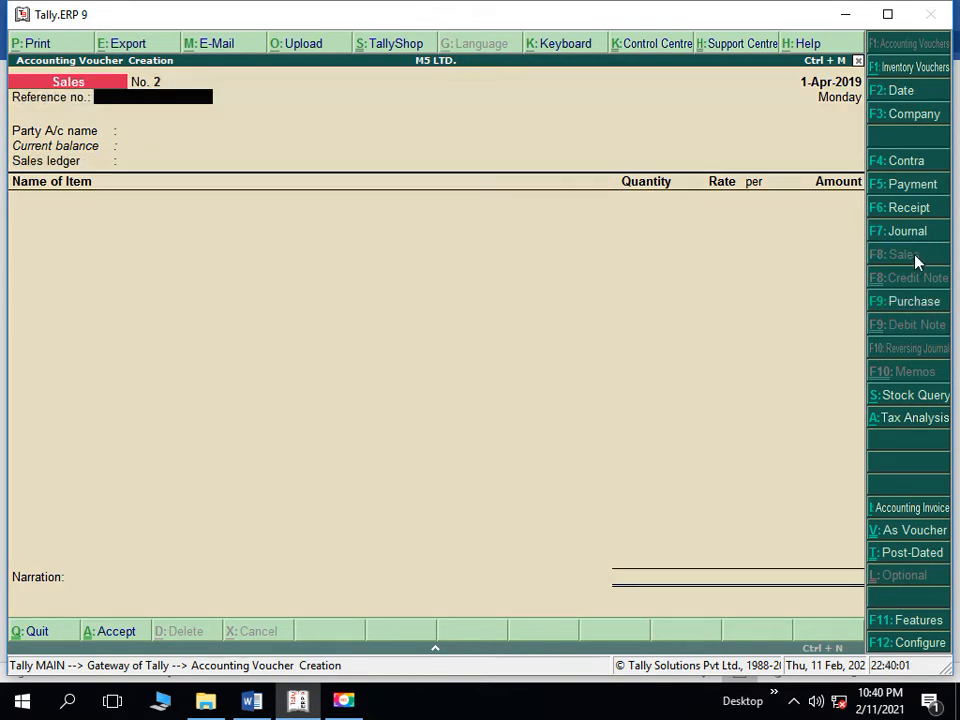
type("2")
key("Return")
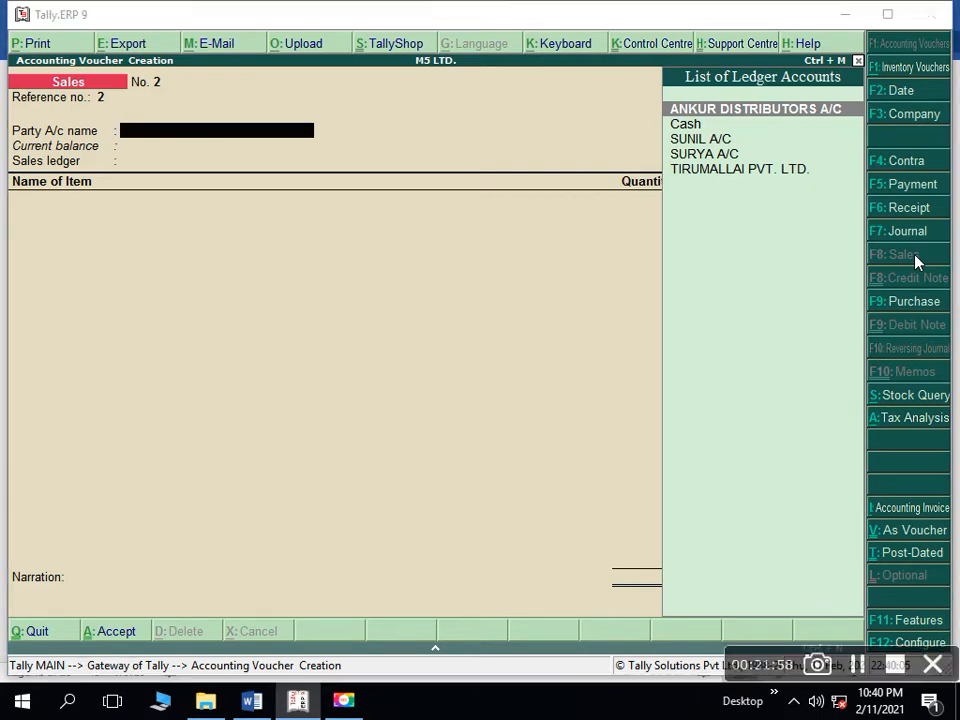
key("alt+Tab")
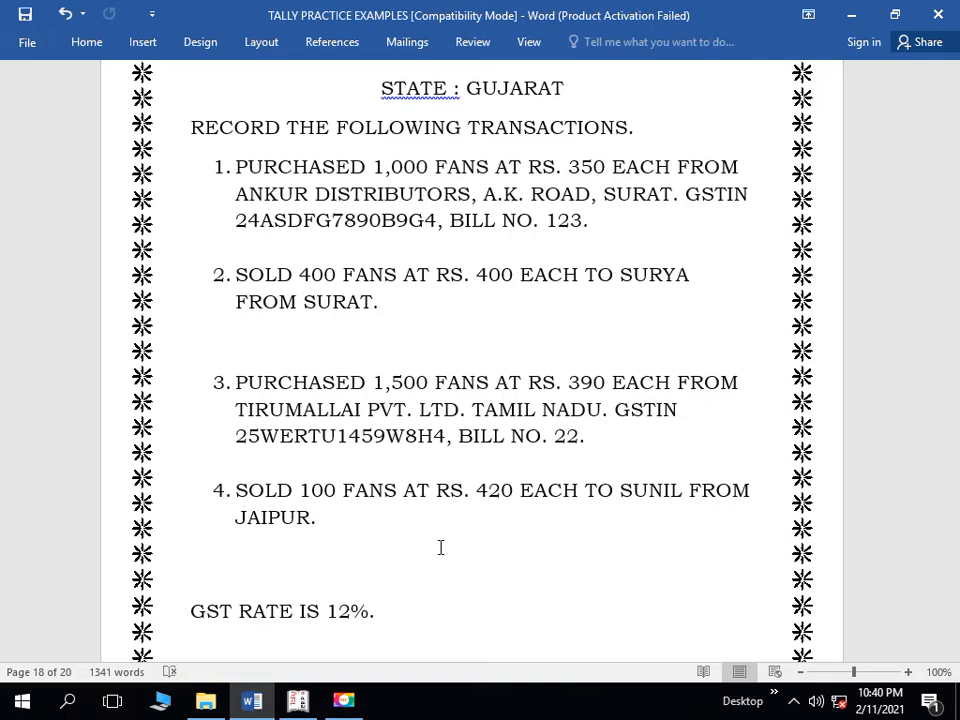
key("alt+Tab")
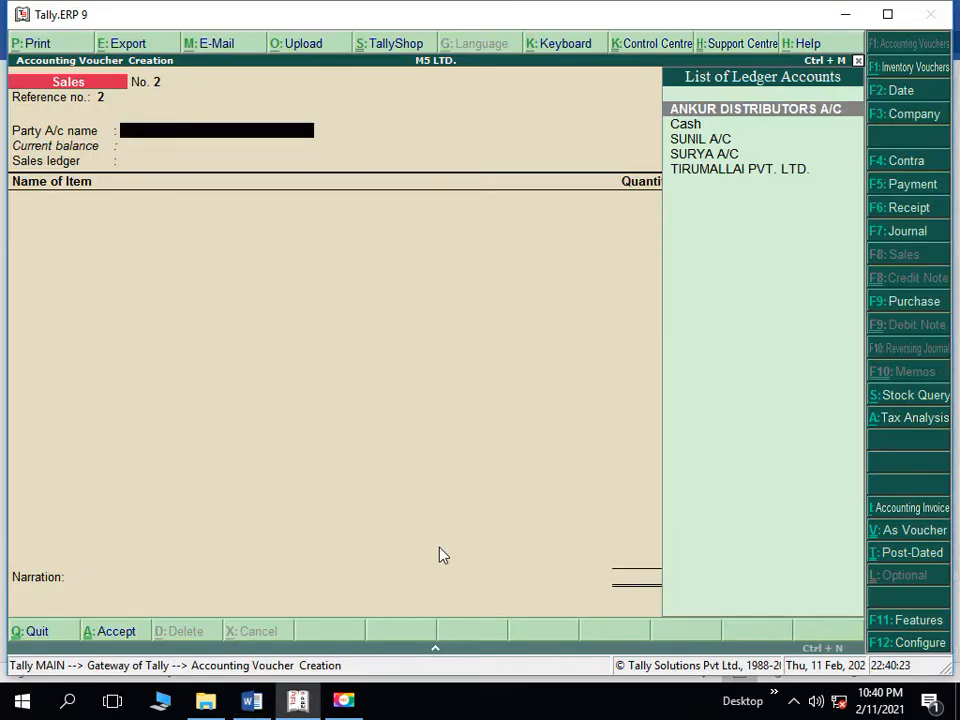
- Set the sales voucher's party to the Jaipur customer's account in place of ANKUR DISTRIBUTORS A/C
key("Return")
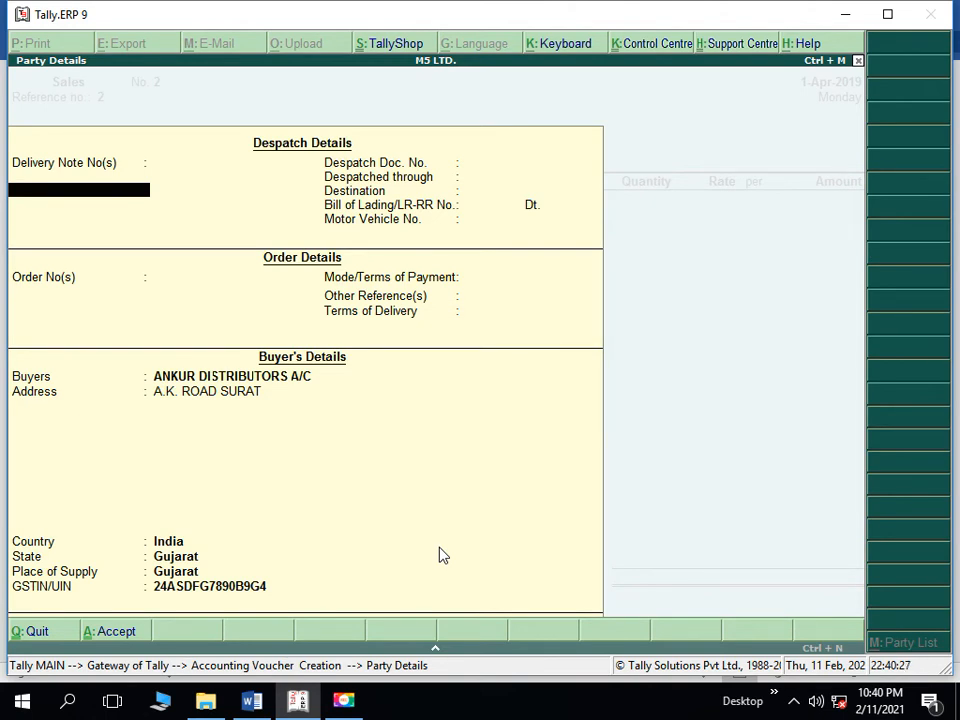
key("ctrl+a")
key("Down")
key("Down")
key("Down")
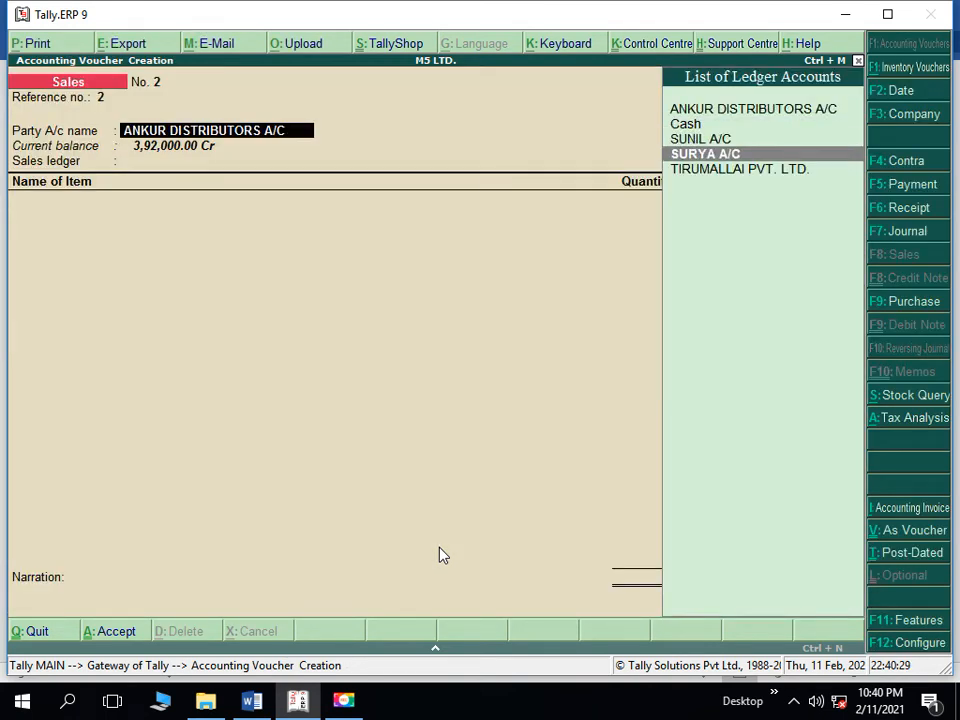
key("Up")
key("Return")
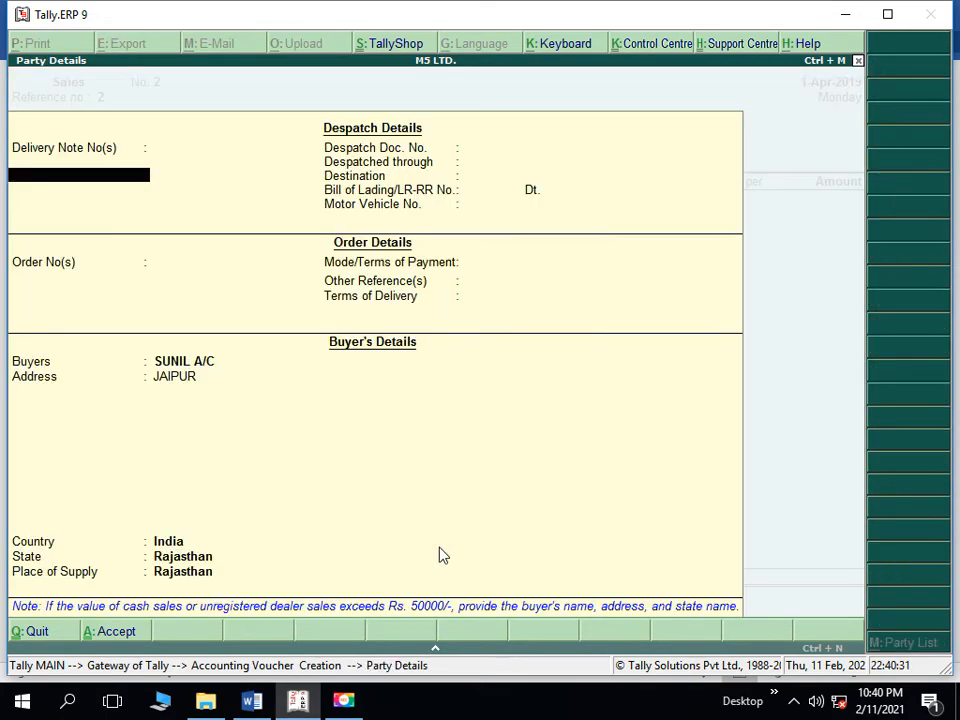
- Leave the despatch and order details blank, accept the Jaipur buyer's details, and select SALES A/C as the sales ledger
key("Return")
key("Return")
key("Return")
key("Return")
key("Return")
key("Return")
key("Return")
key("Return")
key("Return")
key("Return")
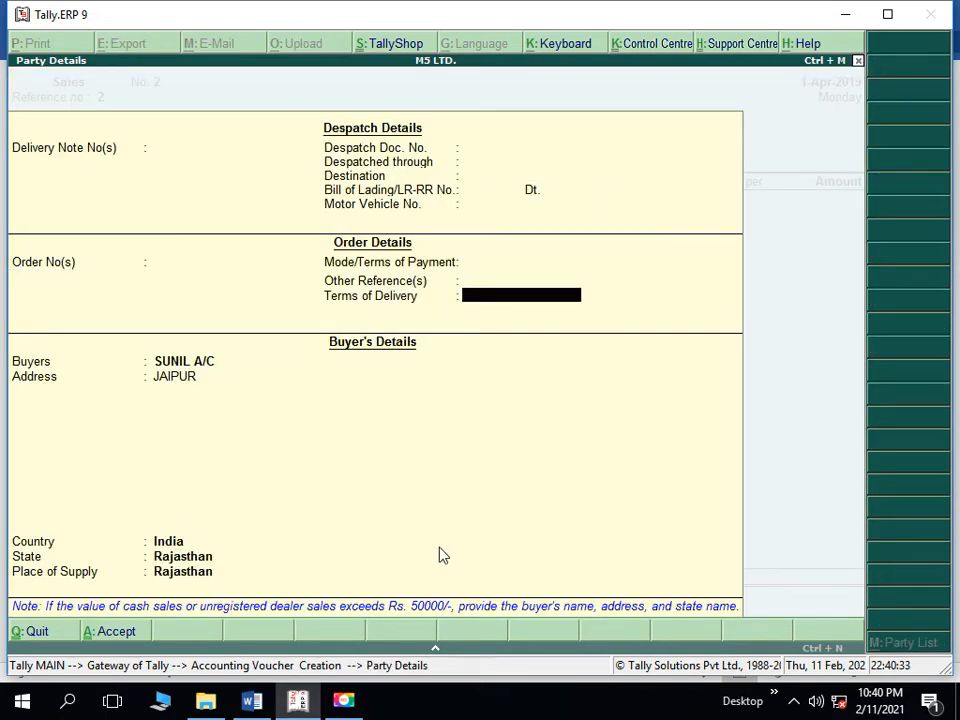
key("Return")
key("Return")
key("Return")
key("Return")
key("Return")
key("Return")
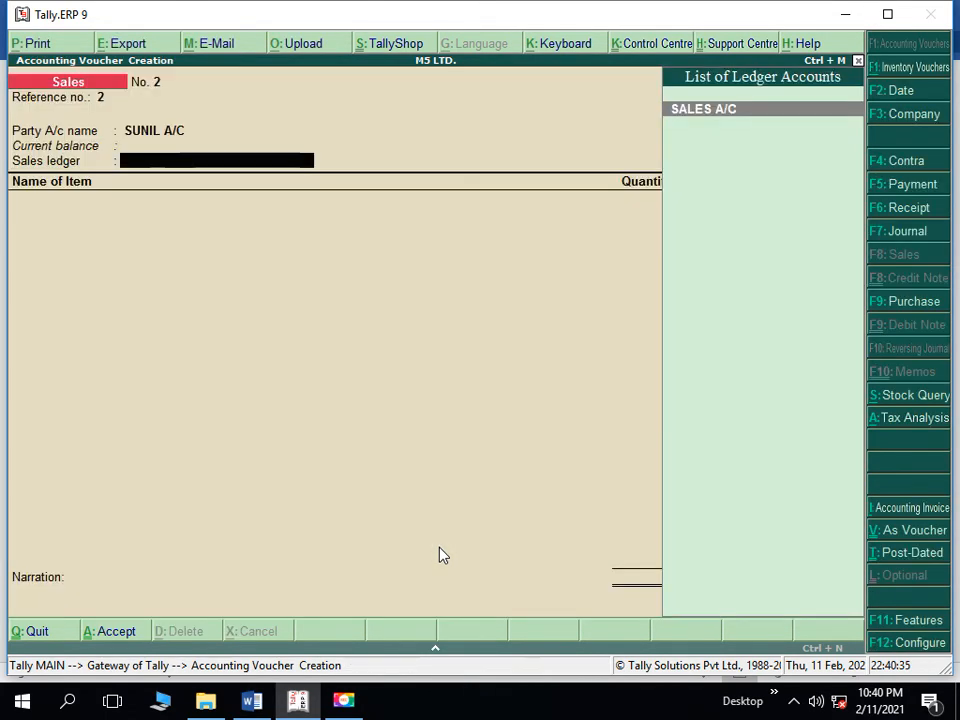
key("Return")
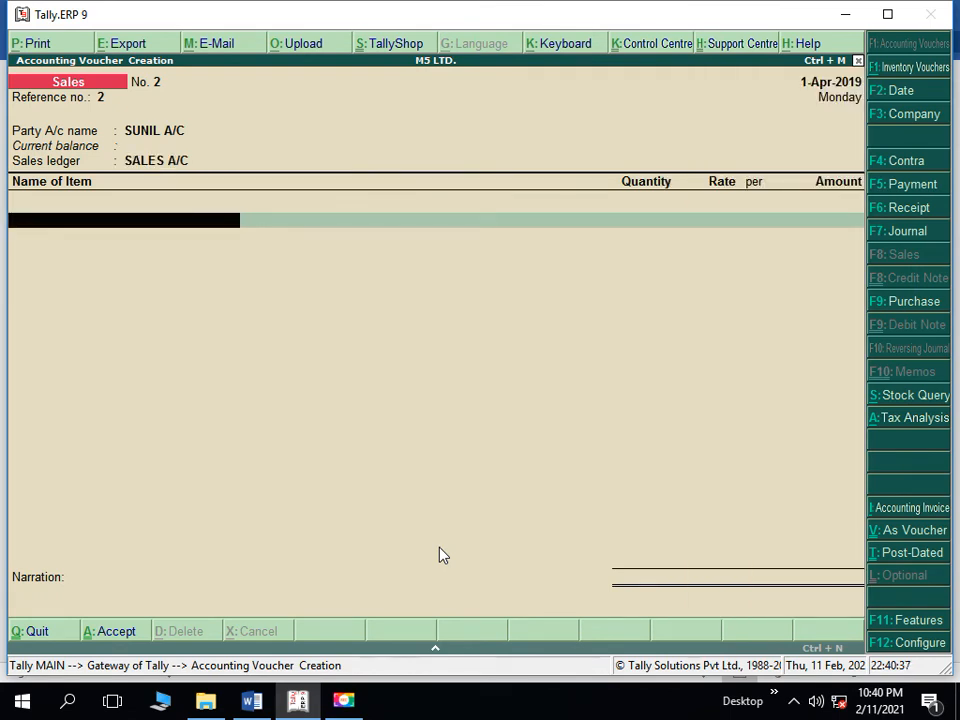
- Enter FANS as the sold item with 100 NOS at a rate of 420 and end the item list
key("Return")
type("100")
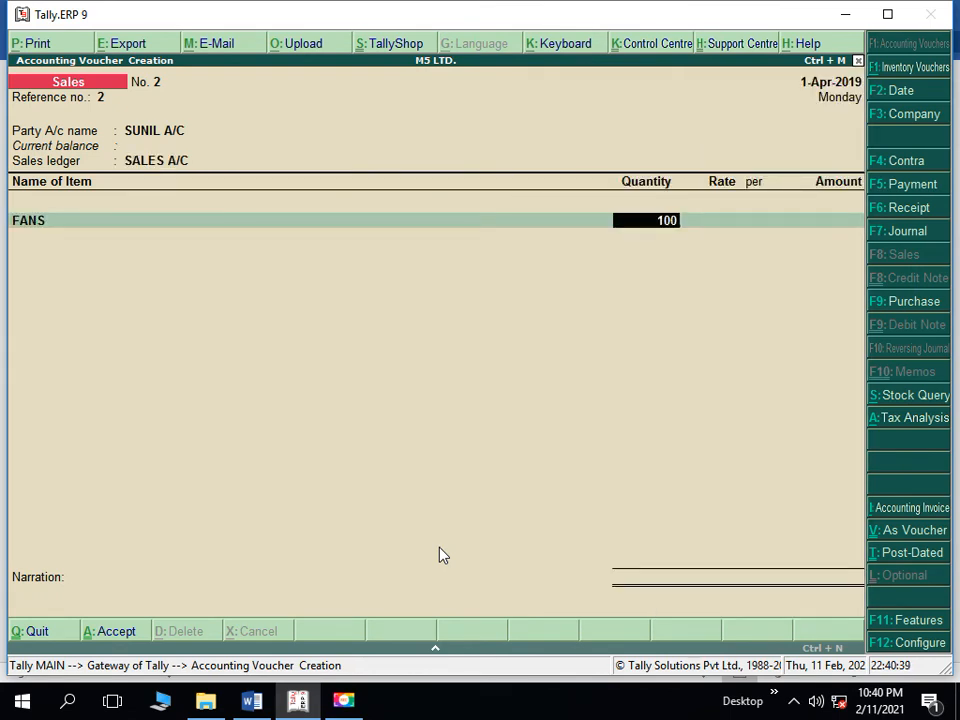
key("Return")
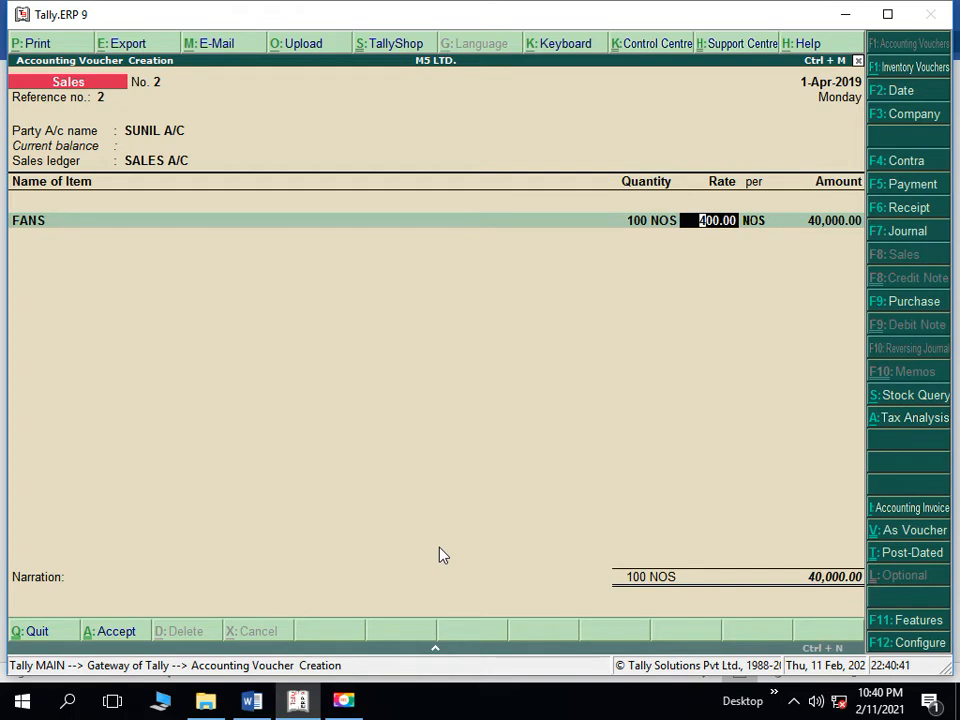
type("420")
key("Return")
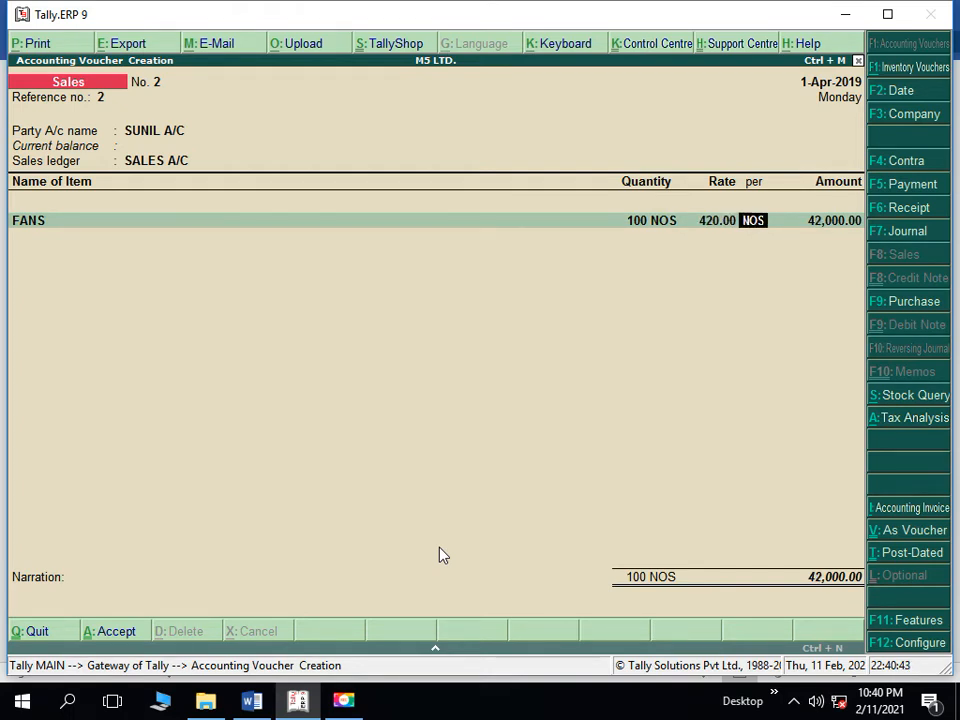
key("Return")
key("Return")
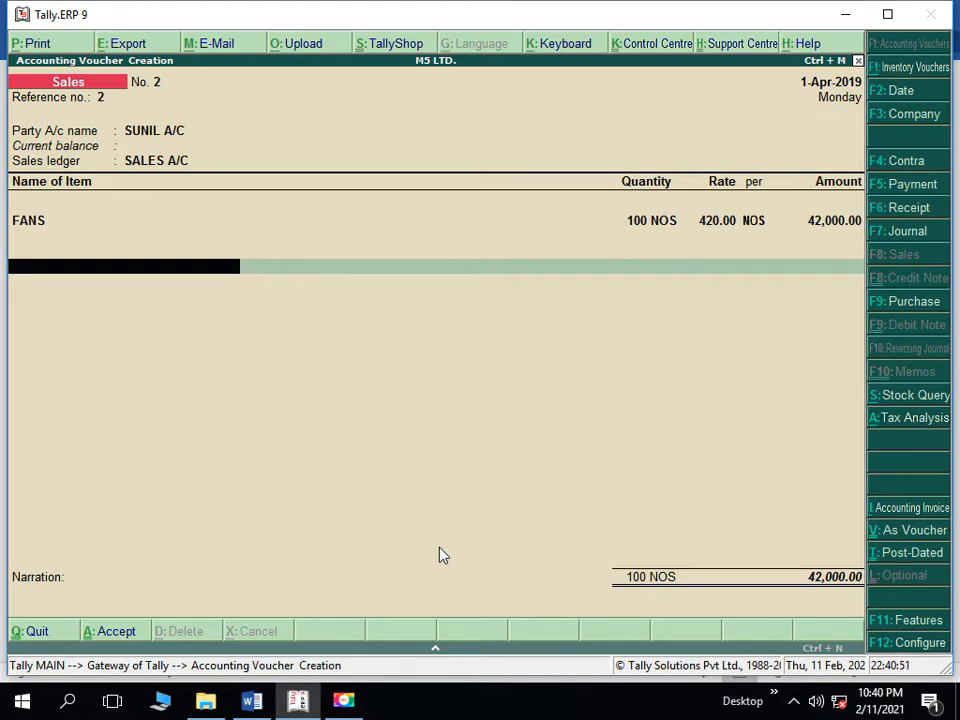
- Try to apply the SGST A/C tax ledger to the interstate sale of FANS
type("S")
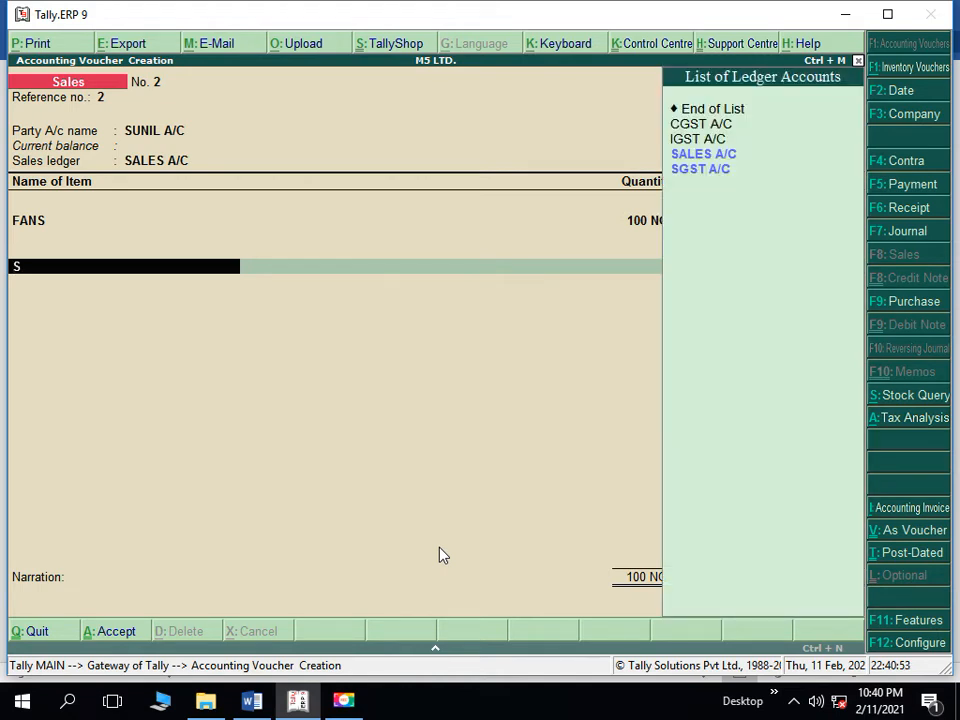
key("Down")
key("Down")
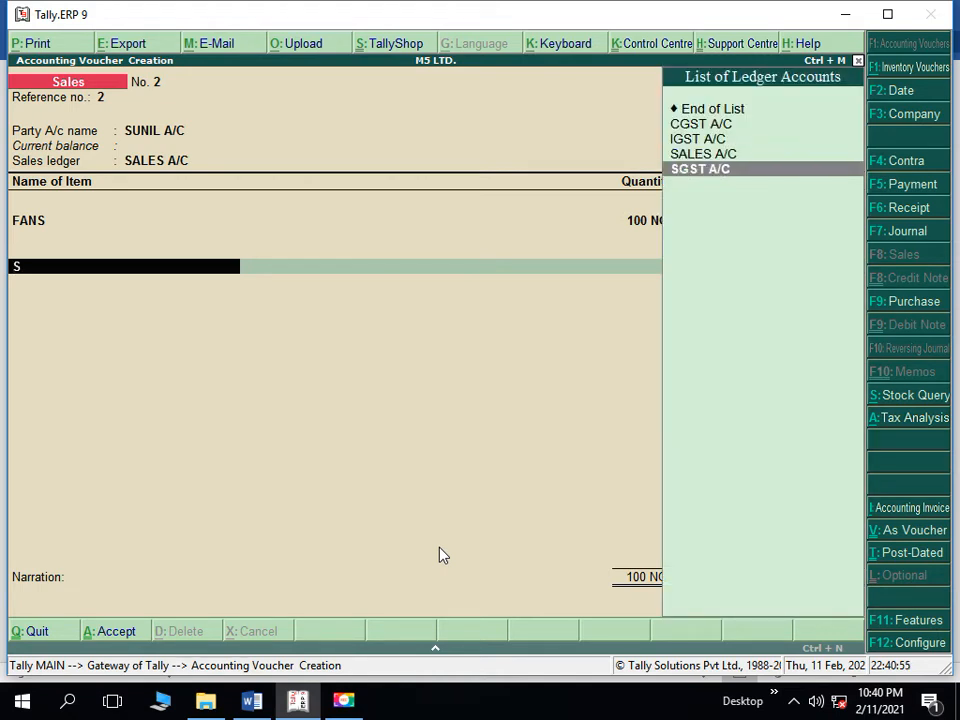
key("Return")
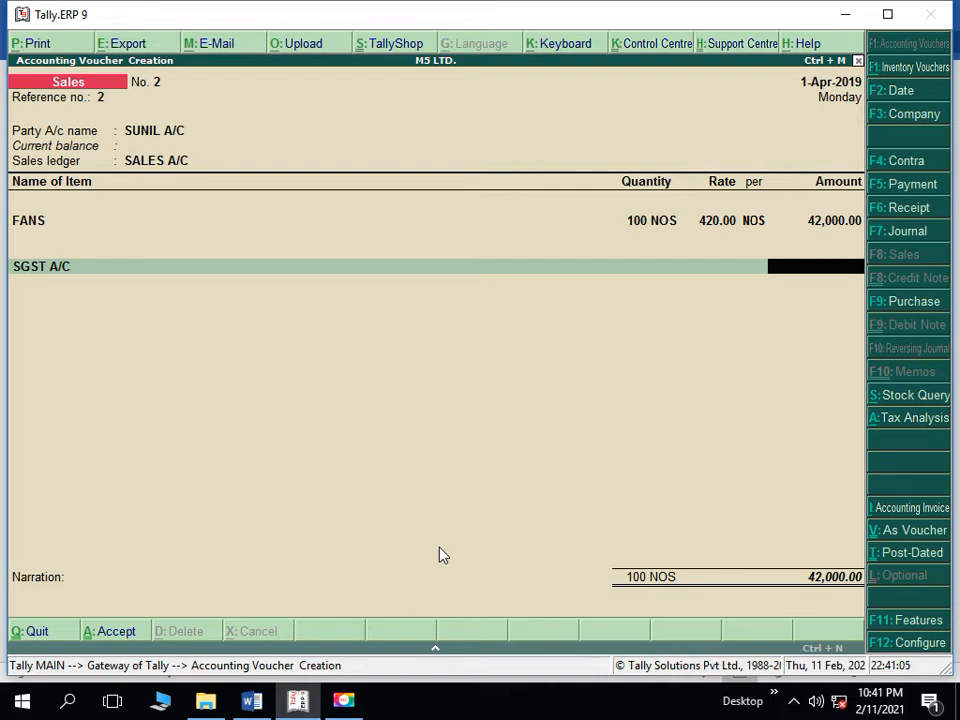
key("BackSpace")
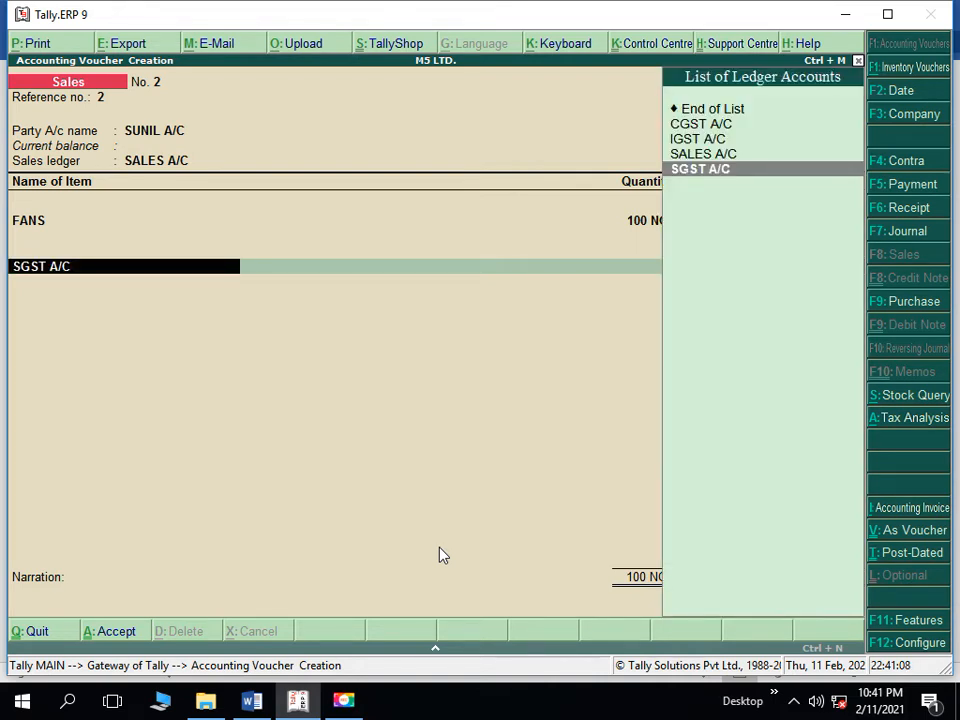
- Apply the IGST A/C tax ledger to the interstate sale of FANS, leave the narration blank, and save the sales voucher
type("I")
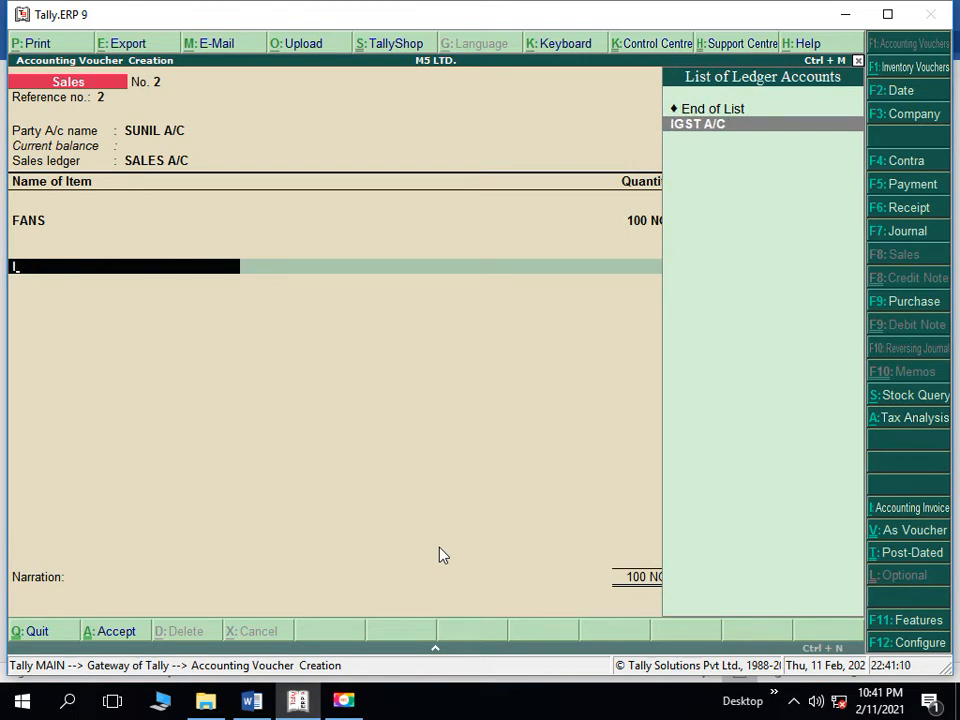
key("Return")
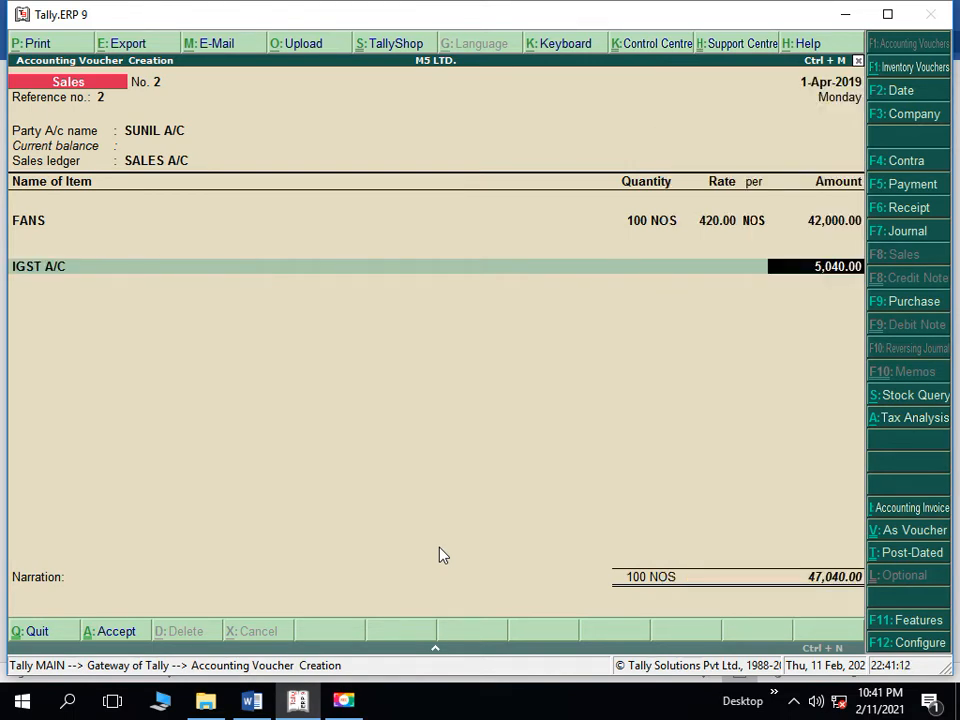
key("Return")
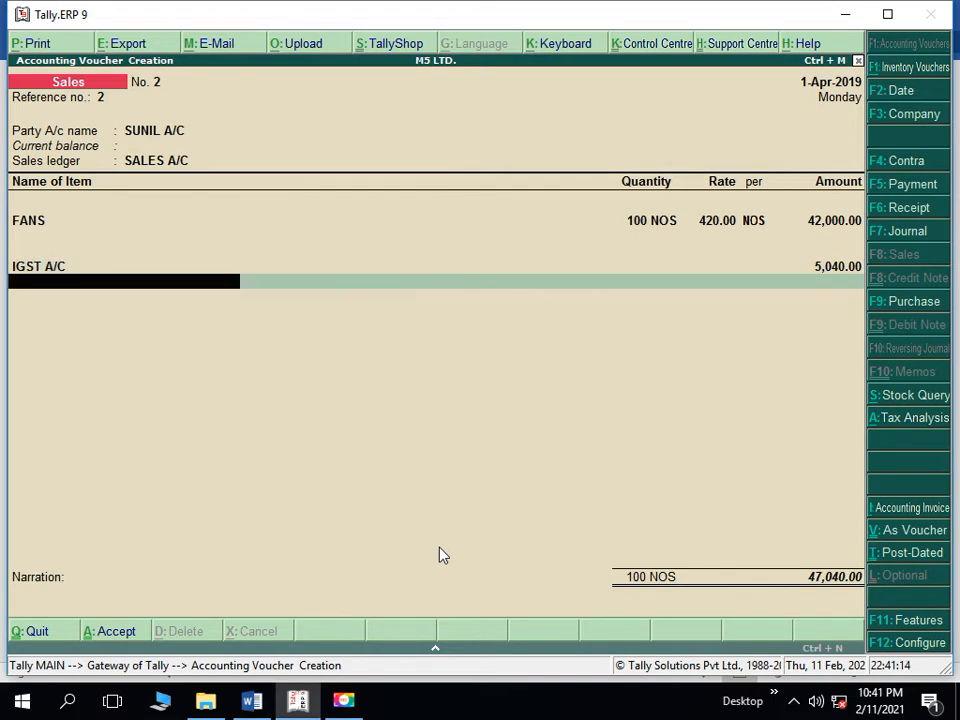
key("Return")
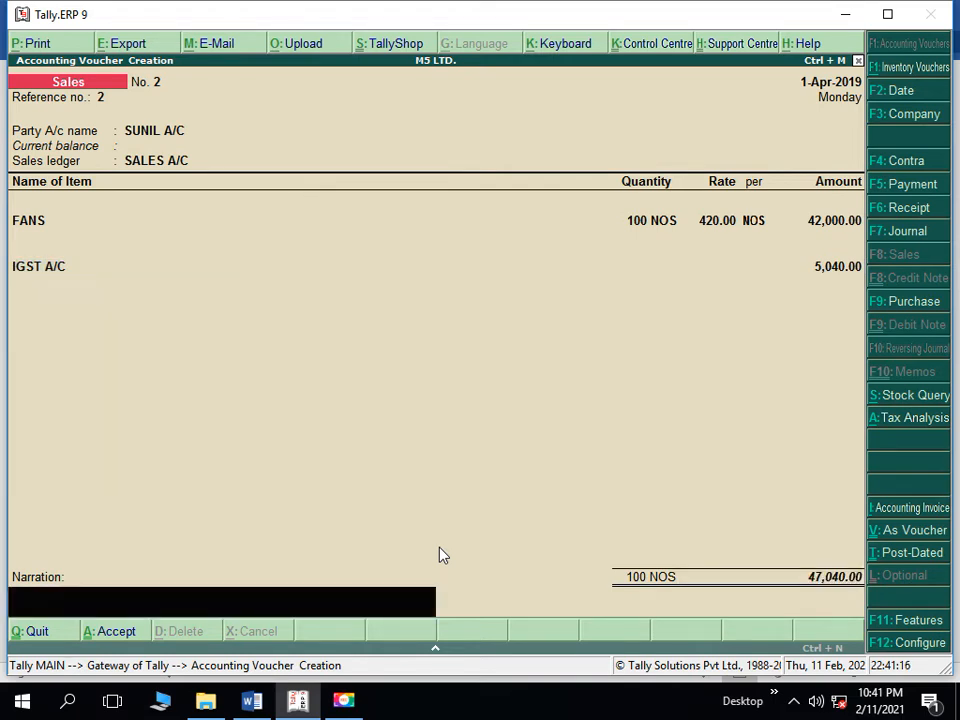
key("Return")
key("Return")
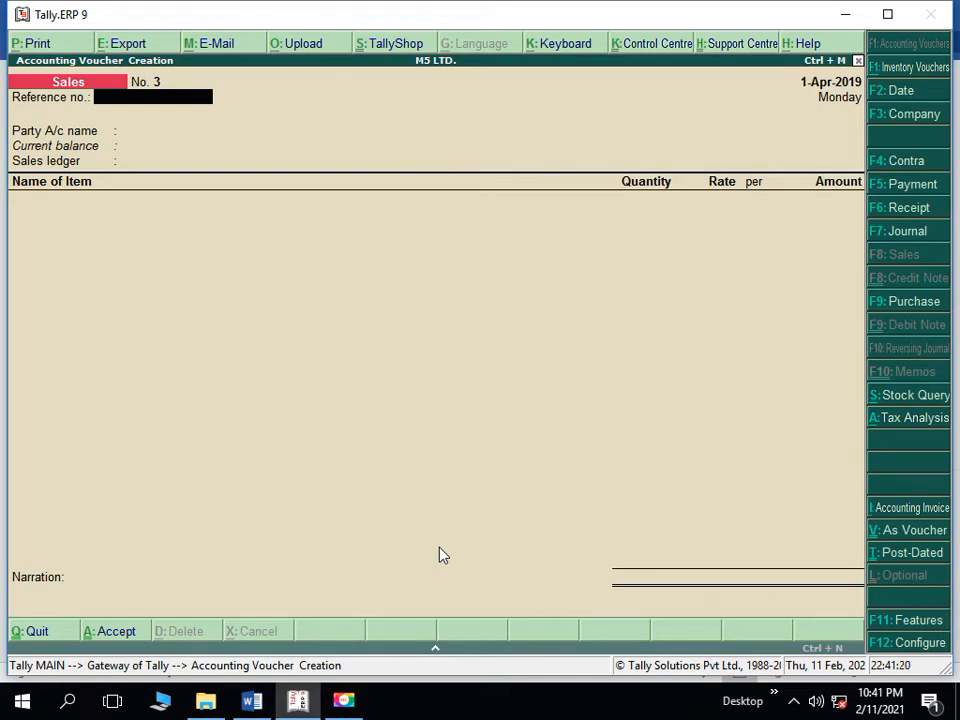
key("Escape")
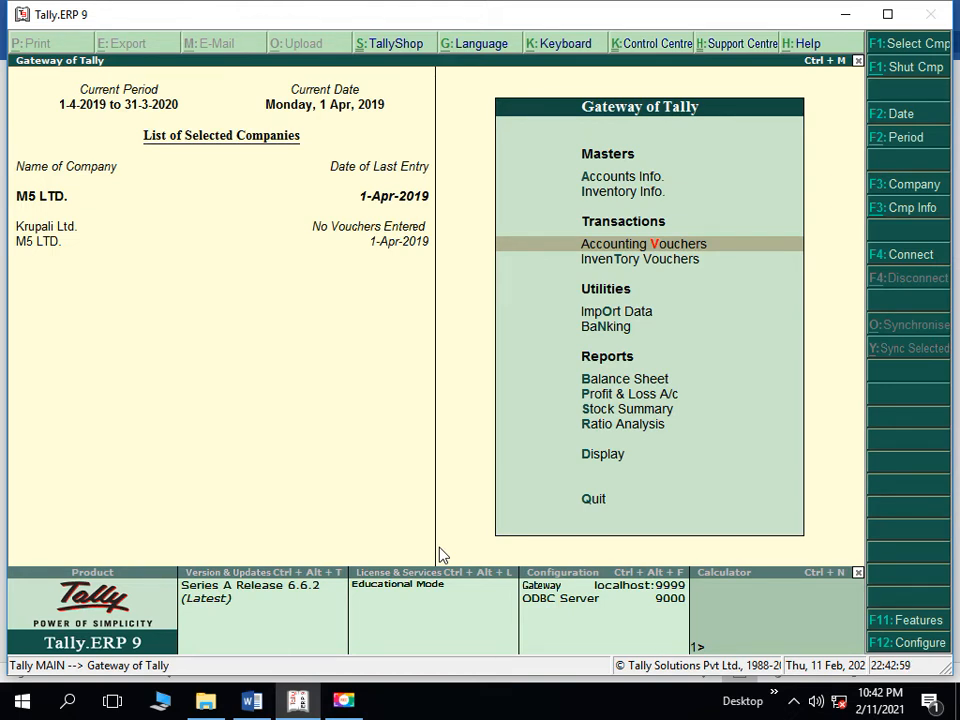
- Display the GSTR-1 return from the statutory GST reports of M5 LTD
key("d")
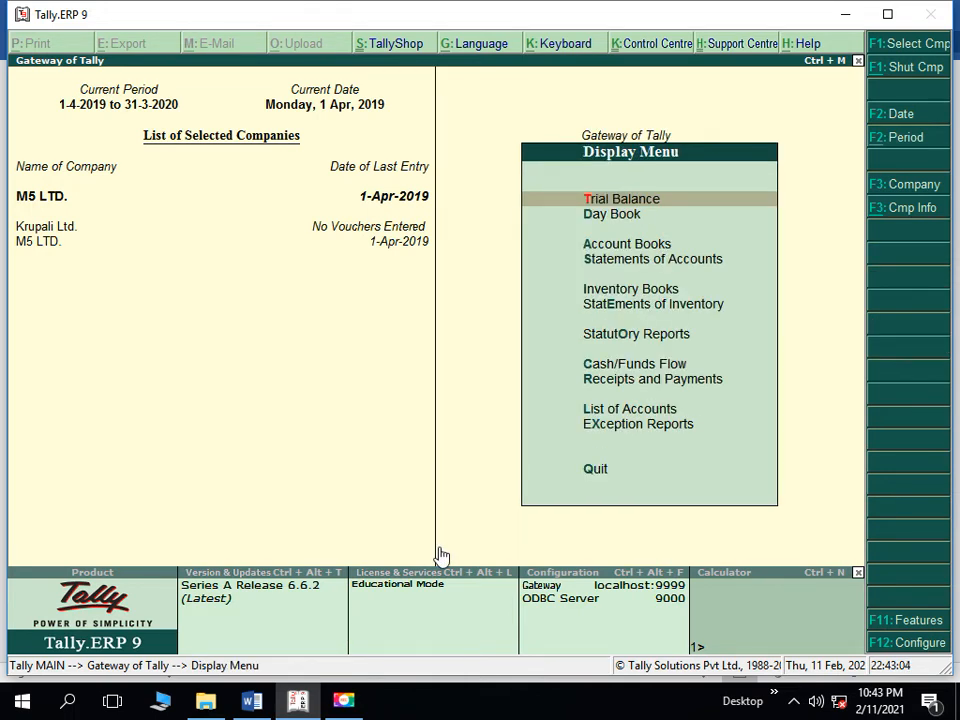
key("Down")
key("Down")
key("Down")
key("Down")
key("Down")
key("Down")
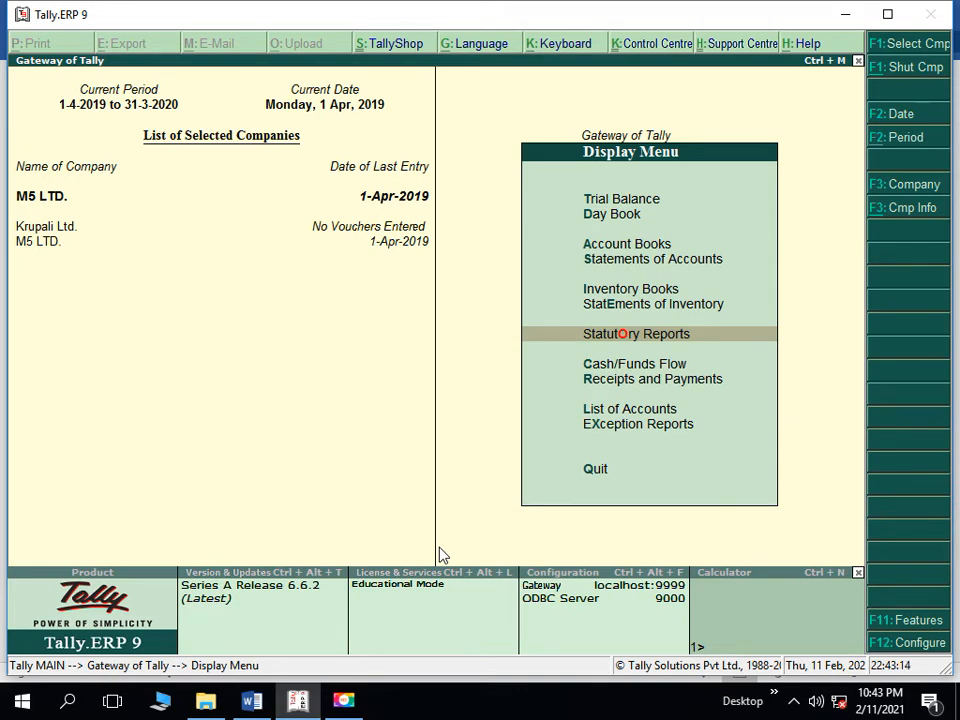
key("Return")
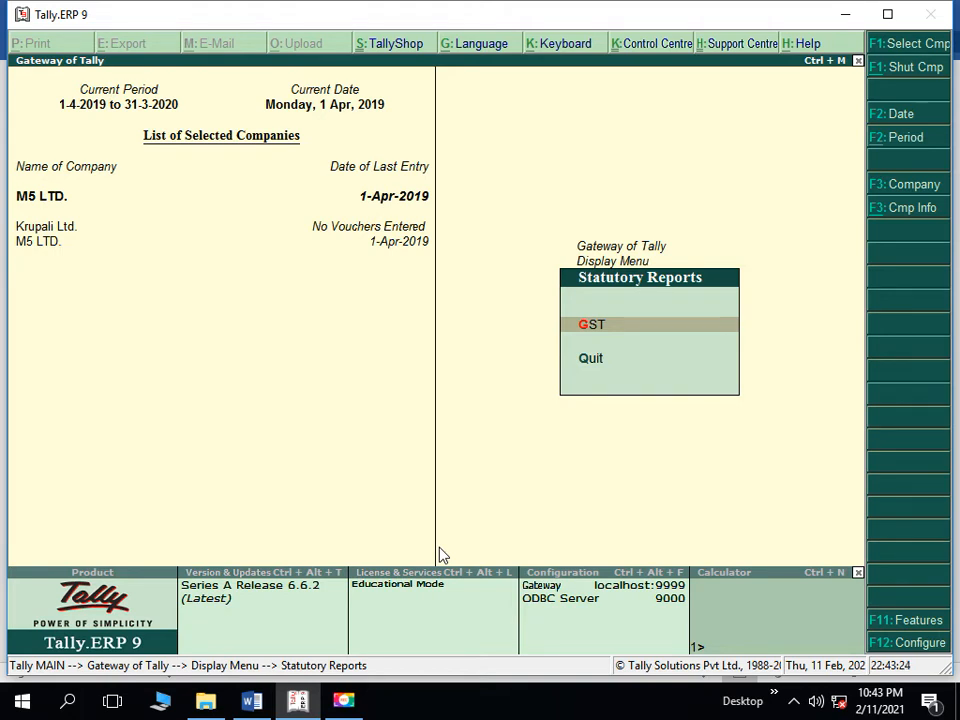
key("Return")
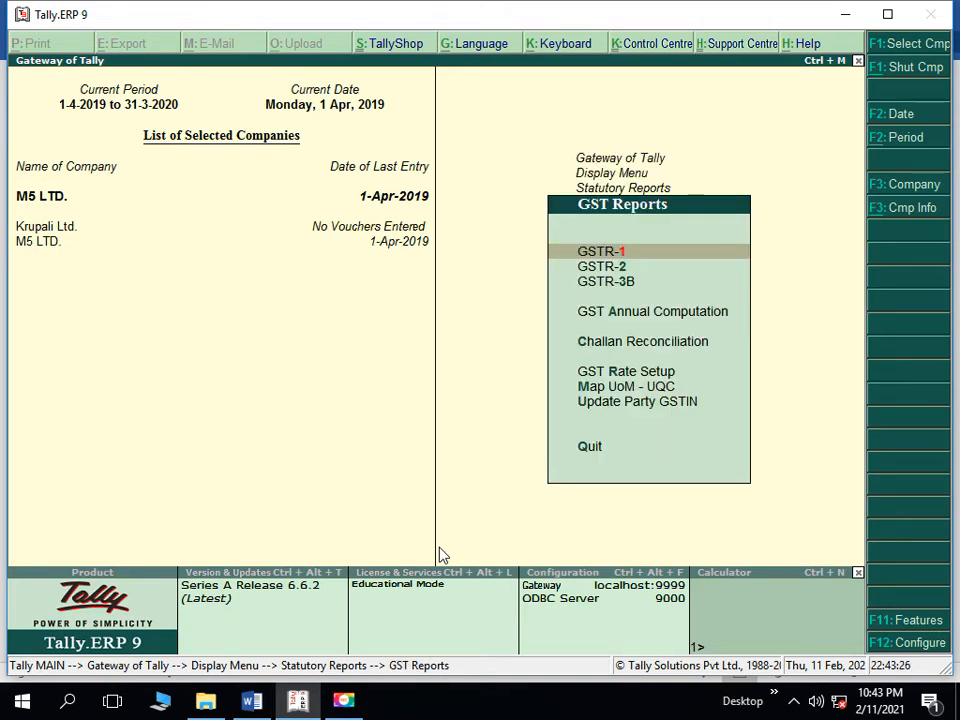
key("Down")
key("Down")
key("Up")
key("Up")
key("Return")
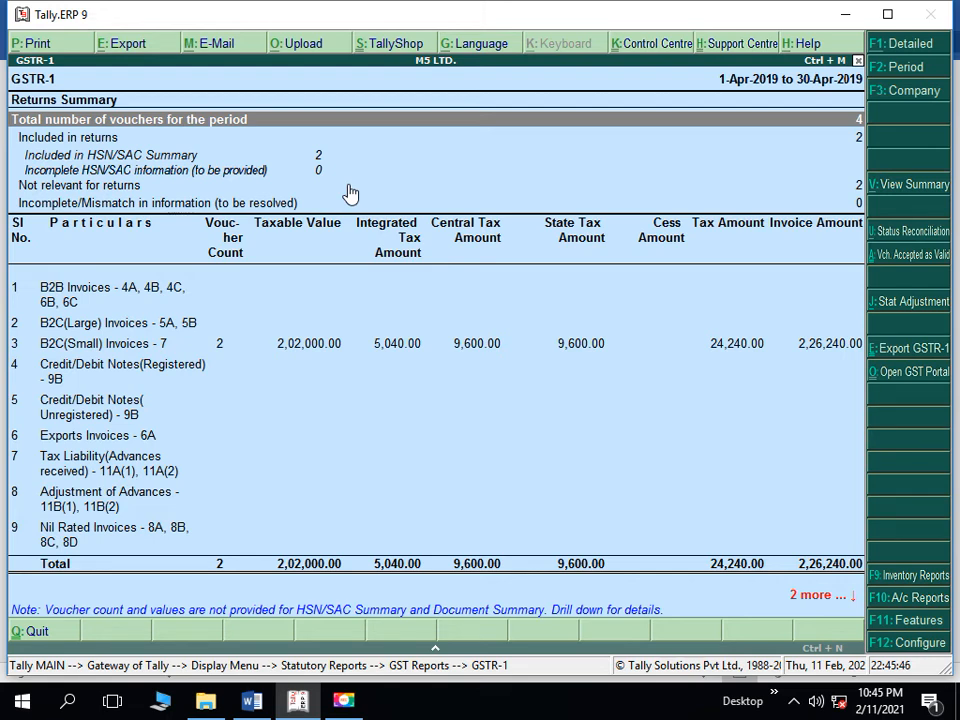
- Examine the voucher register behind B2C(Small) Invoices - 7 in GSTR-1, and return to the list of GST reports
key("Down")
key("Down")
key("Down")
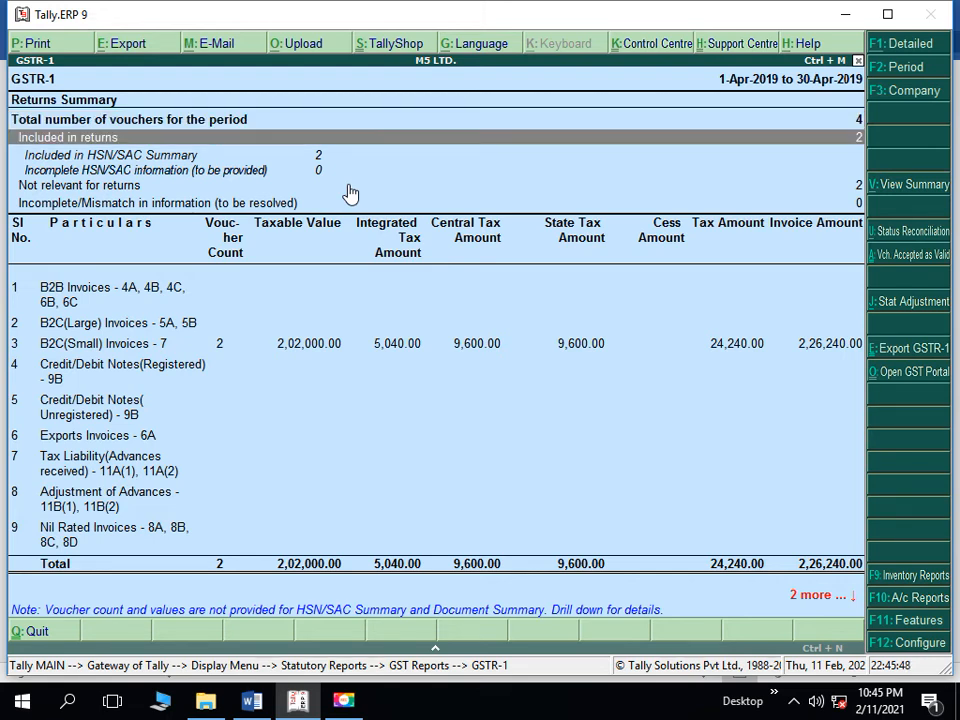
key("Down")
key("Down")
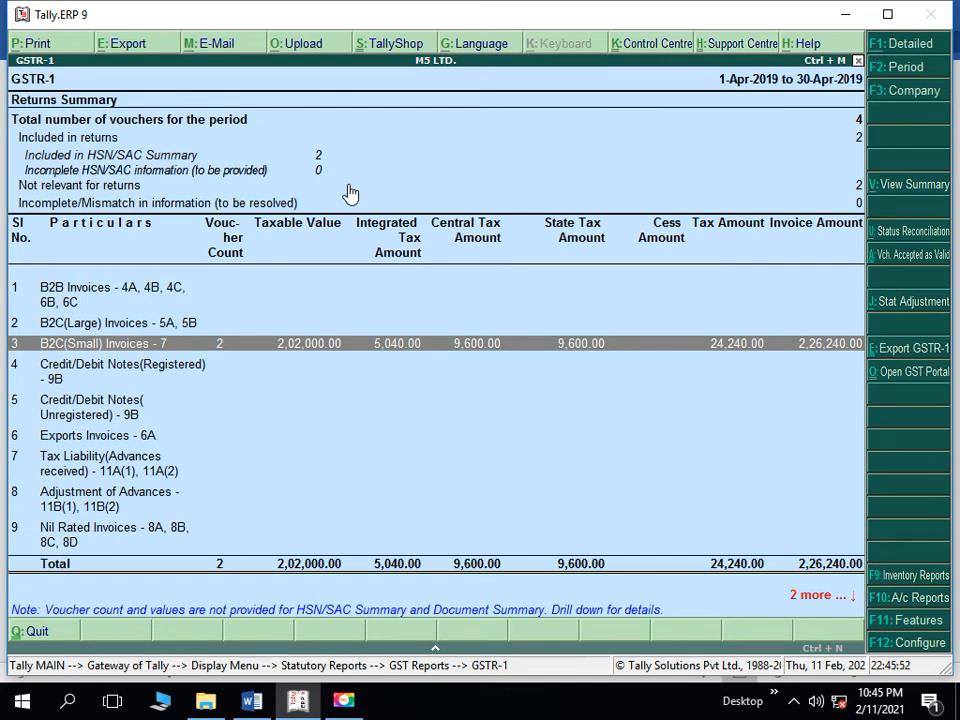
key("Return")
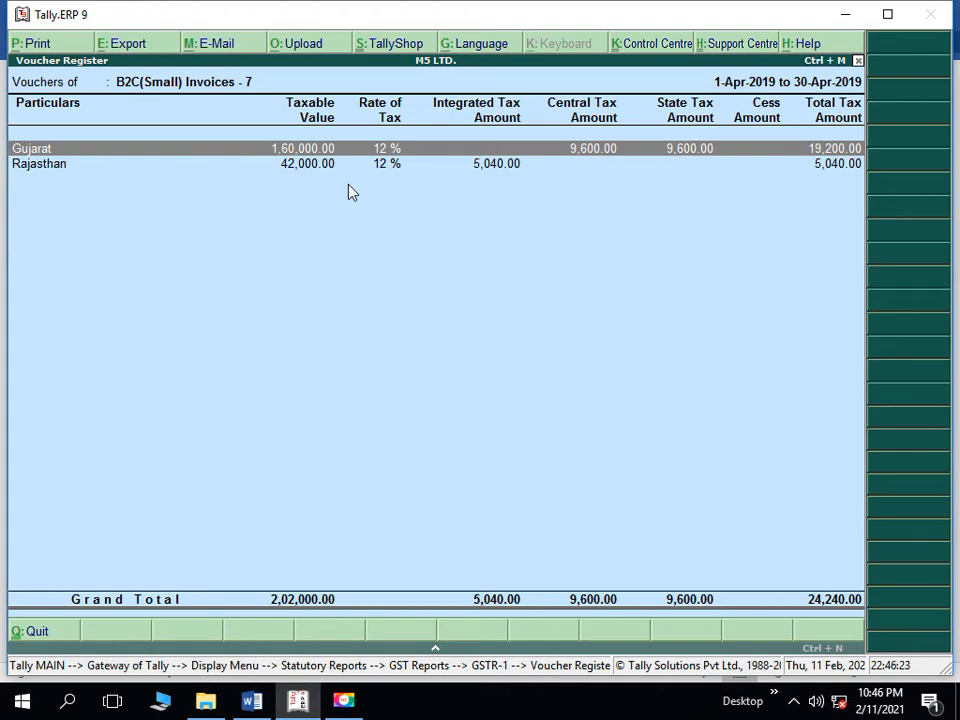
key("Escape")
key("Escape")
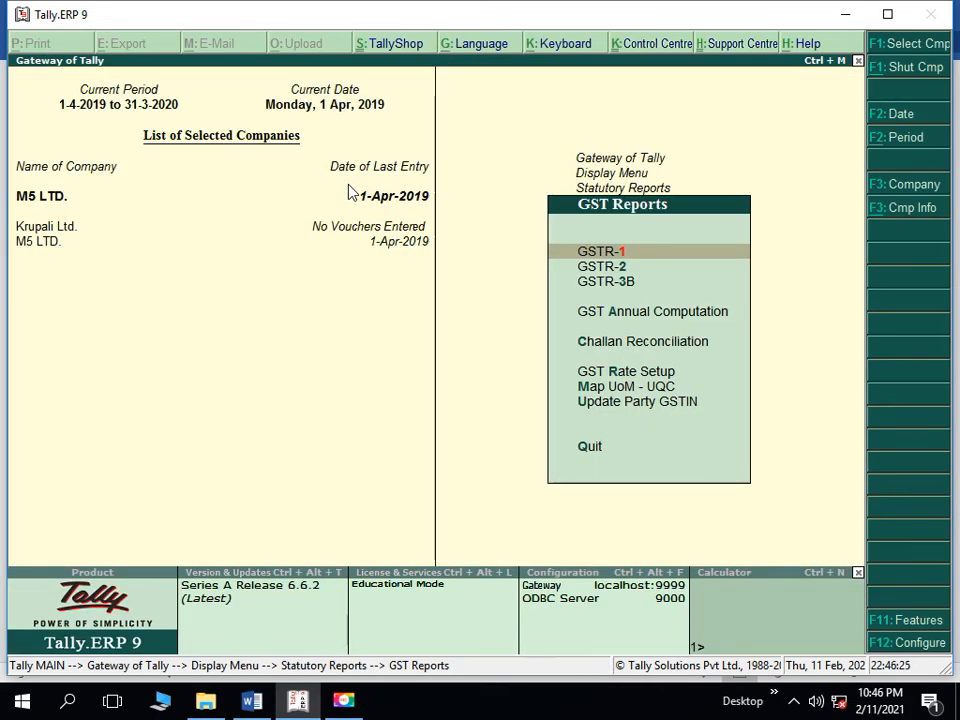
- Display the GSTR-2 return and drill down into its B2B Invoices - 3, 4A entry
key("Down")
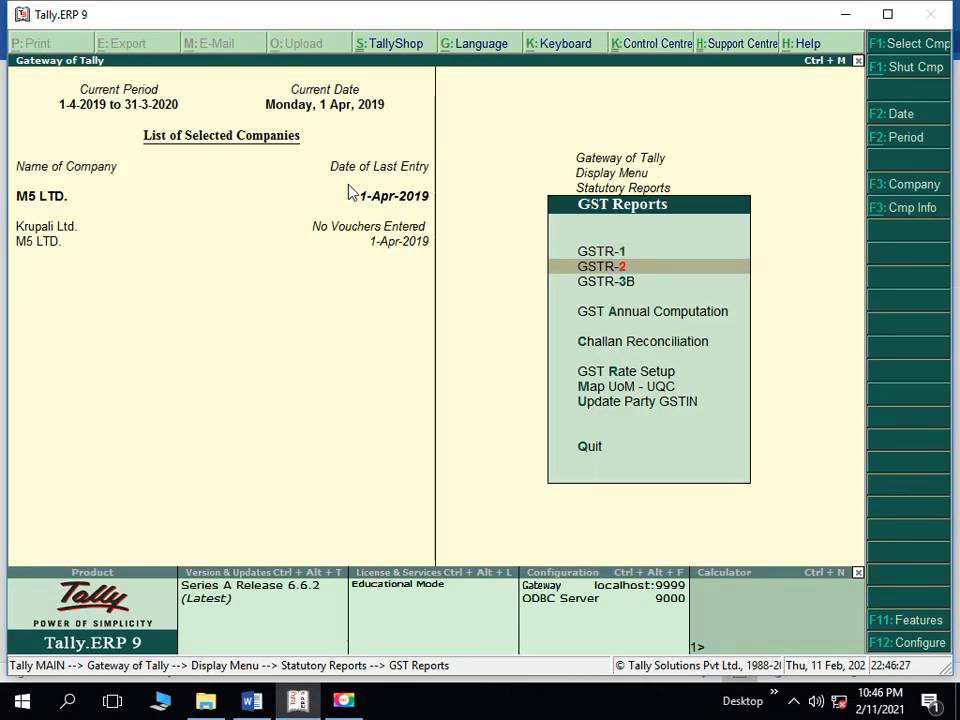
key("Return")
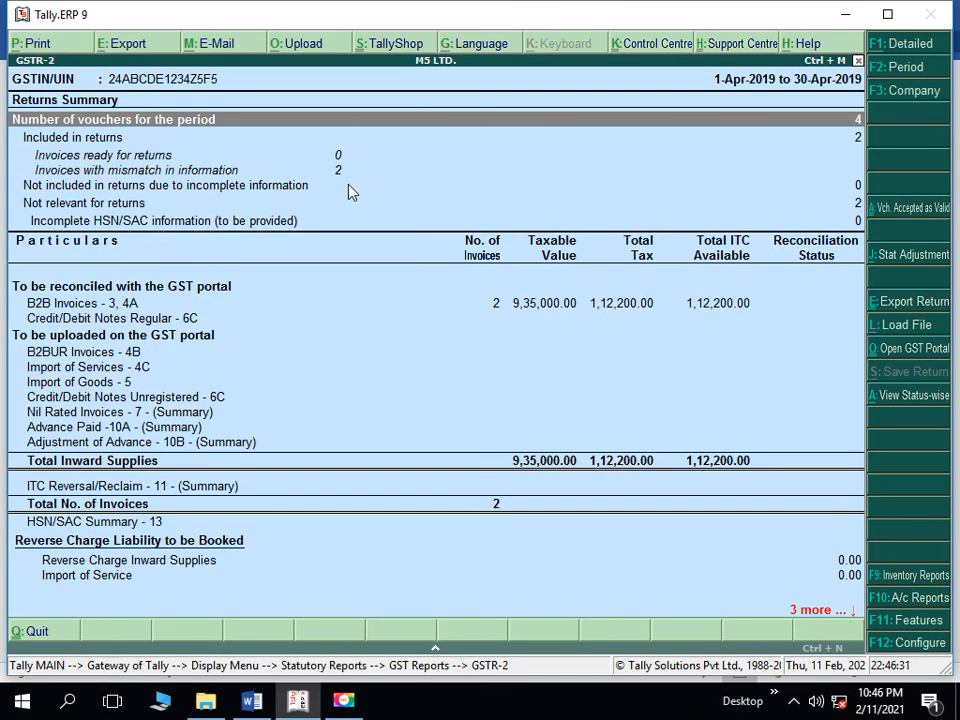
key("Down")
key("Down")
key("Down")
key("Down")
key("Down")
key("Down")
key("Down")
key("Down")
key("Up")
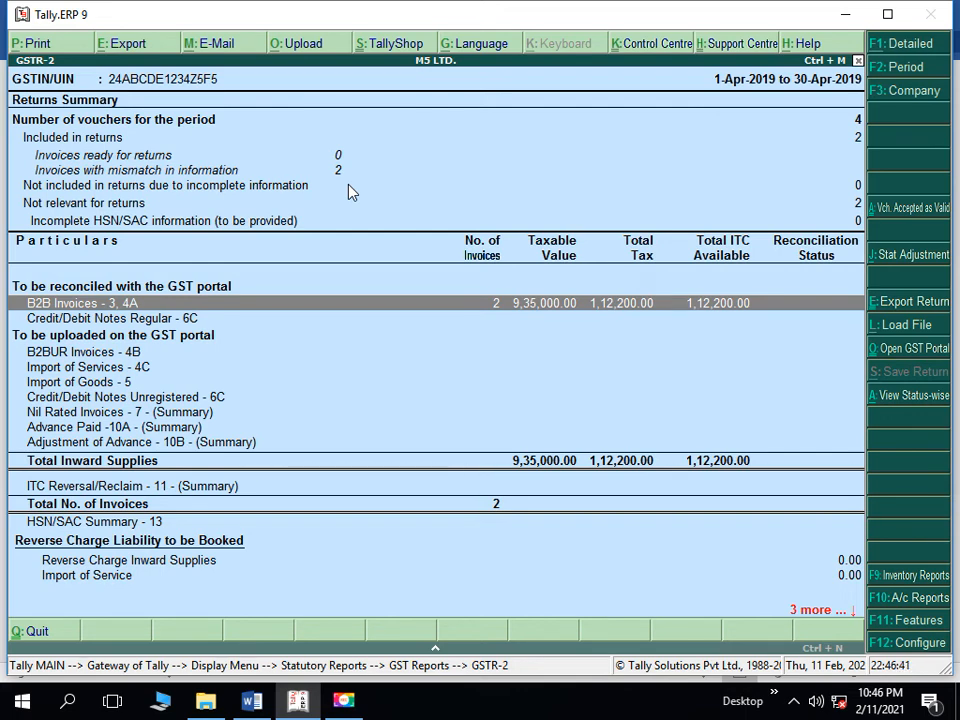
key("Return")
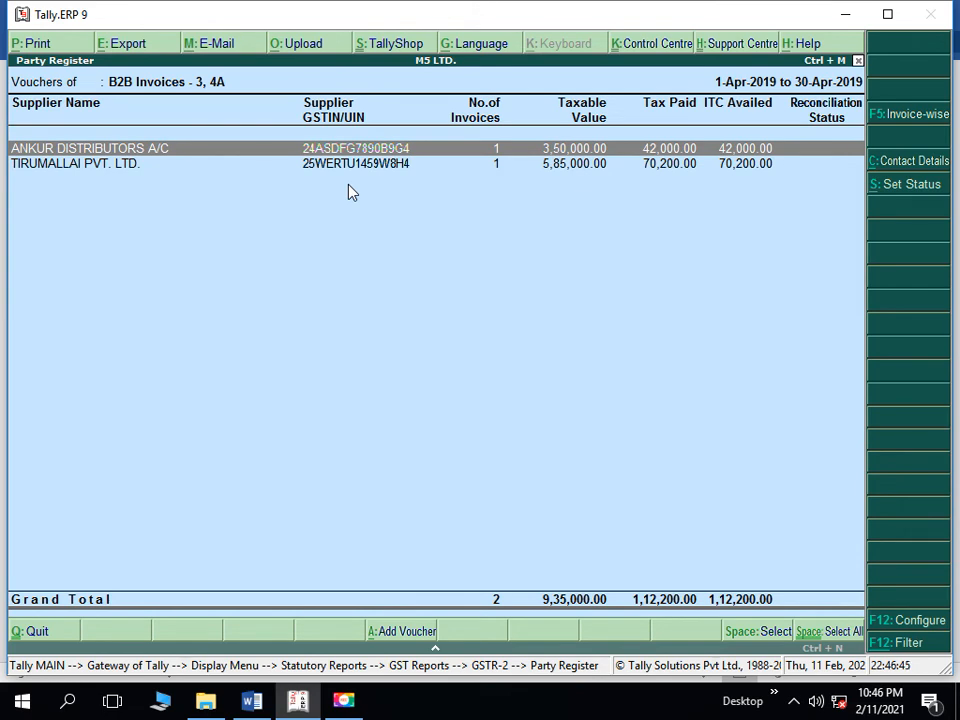
- Examine the taxable value, tax paid and ITC availed for each supplier in the party register, and close GSTR-2
key("Down")
key("Up")
key("Down")
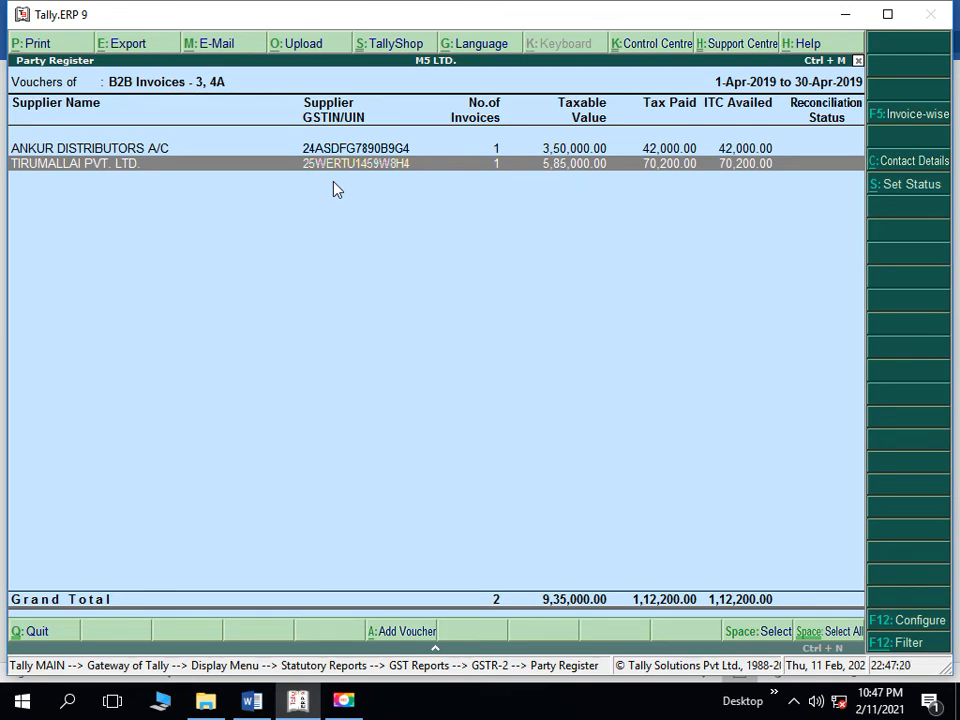
key("Up")
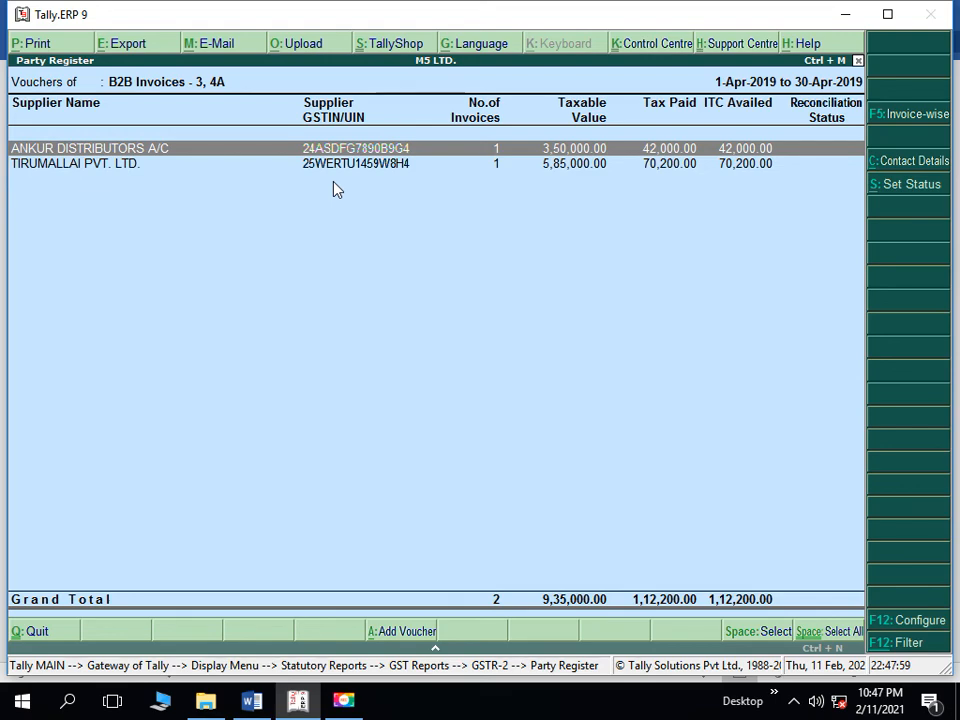
key("Escape")
key("Escape")
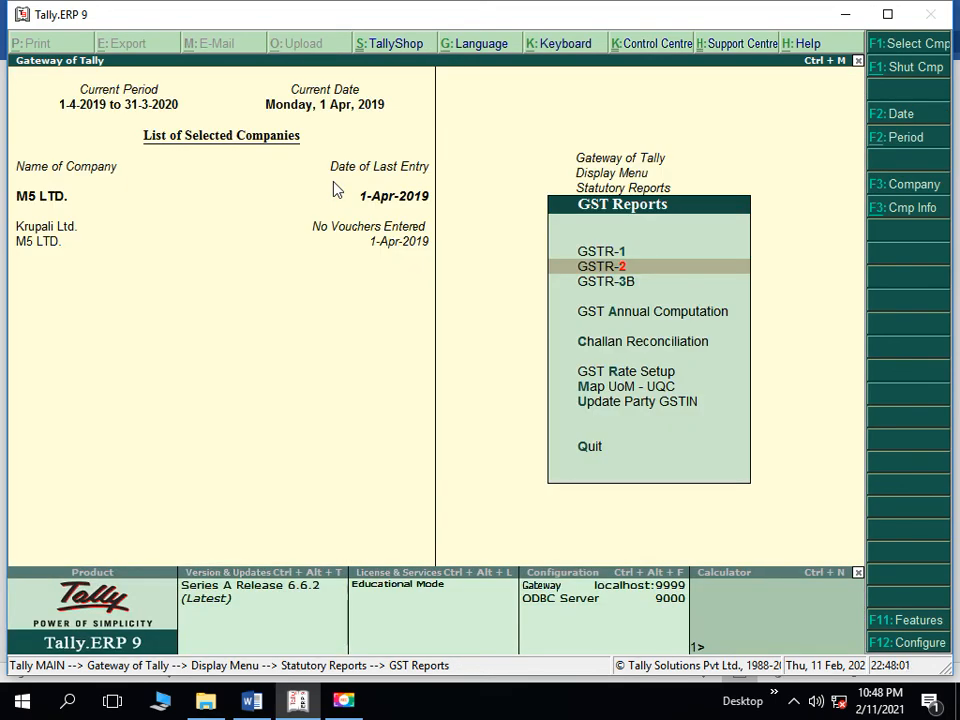
- Review the outward supplies and eligible ITC in the GSTR-3B returns summary, and close the report
key("Down")
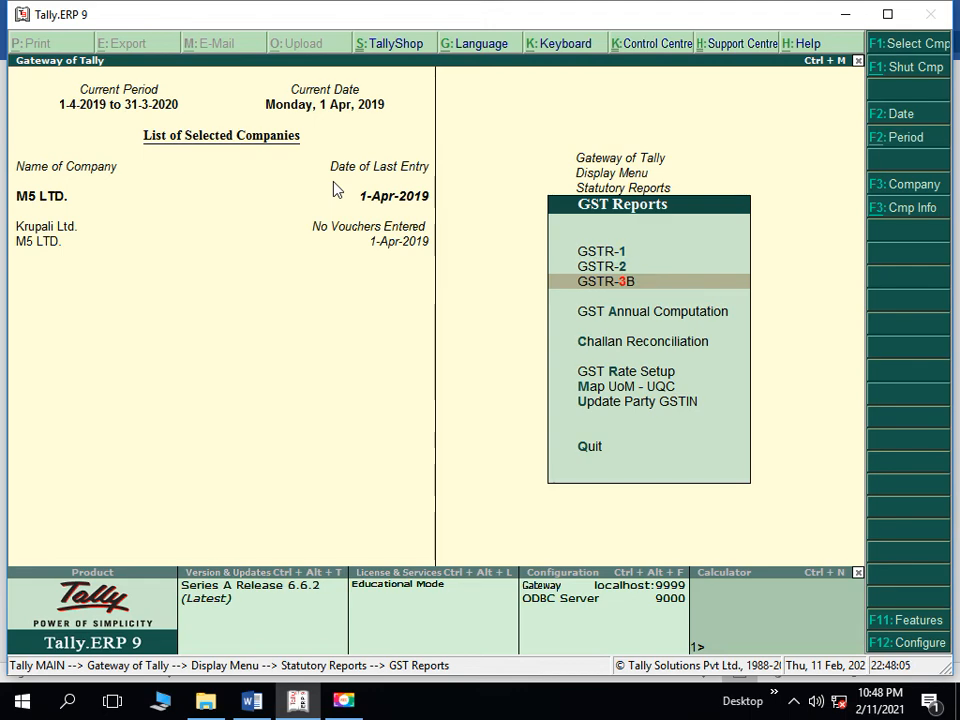
key("Return")
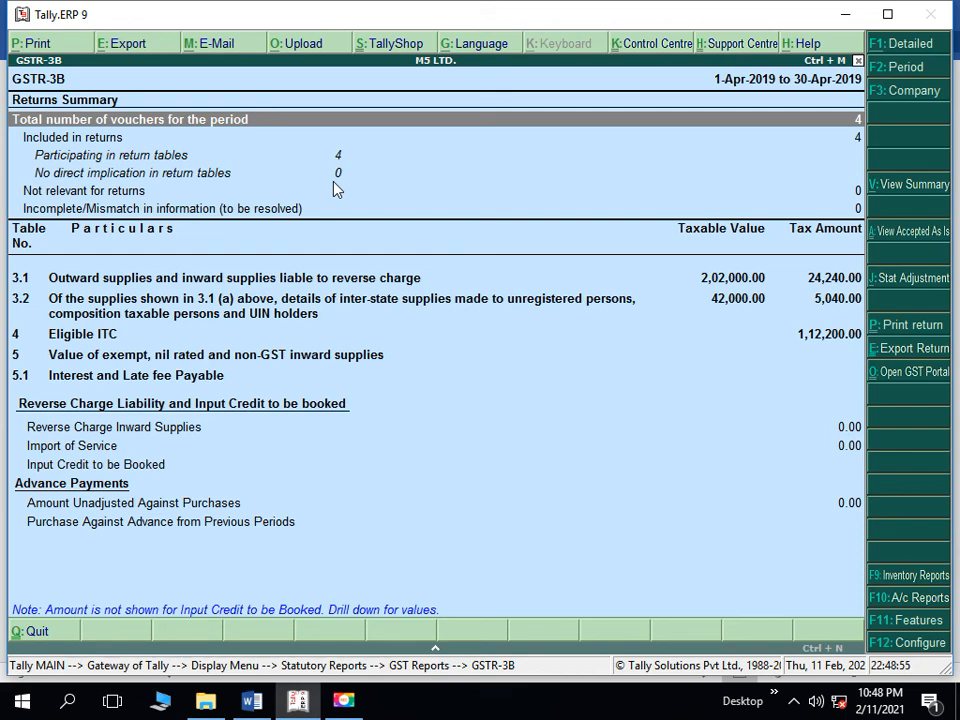
key("Escape")
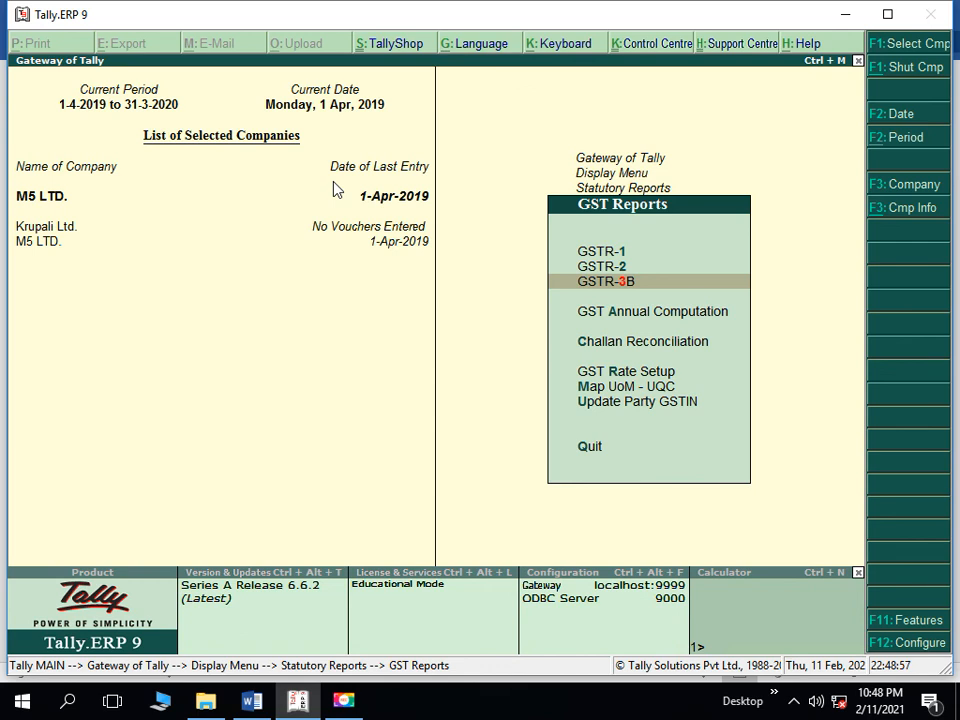
- Review the total ITC available in the GSTR-2 summary once more, and go back to the Gateway of Tally
key("Up")
key("Up")
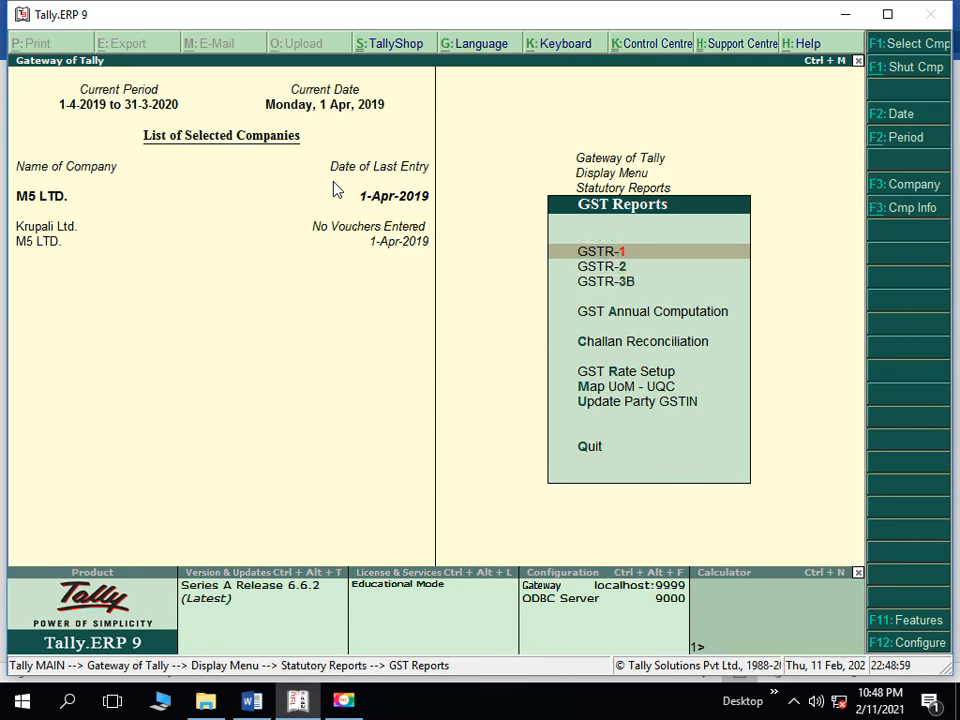
key("Down")
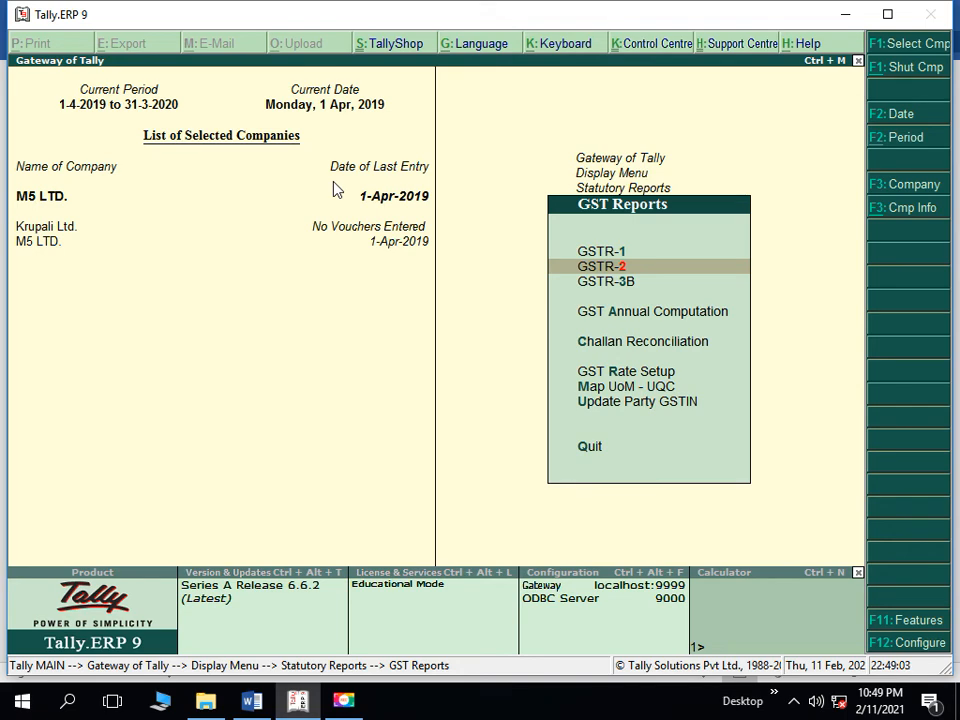
key("Return")
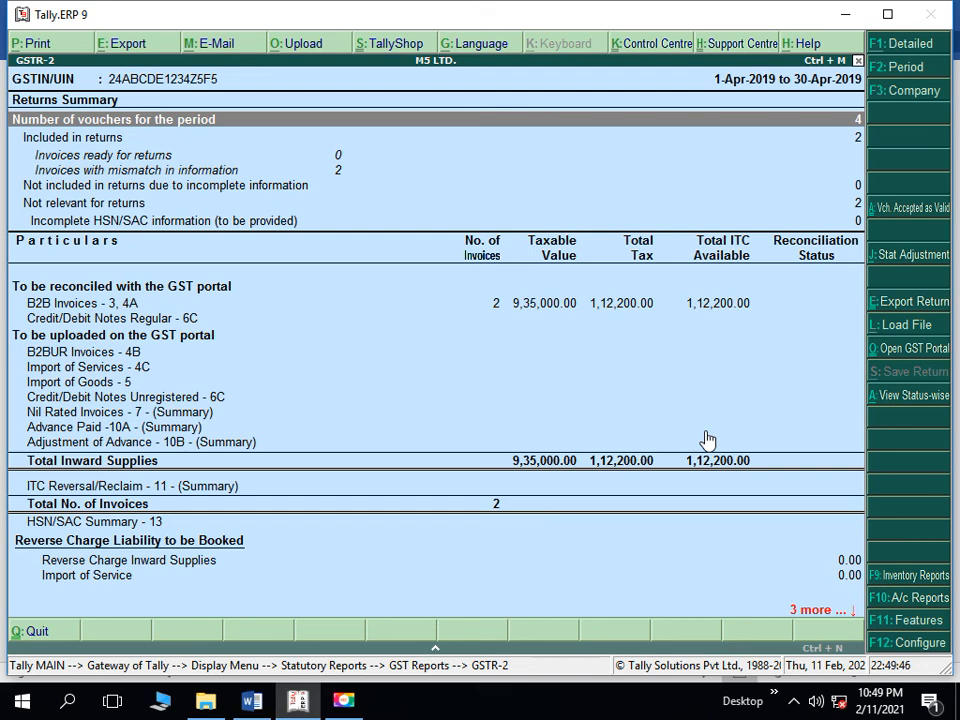
key("Escape")
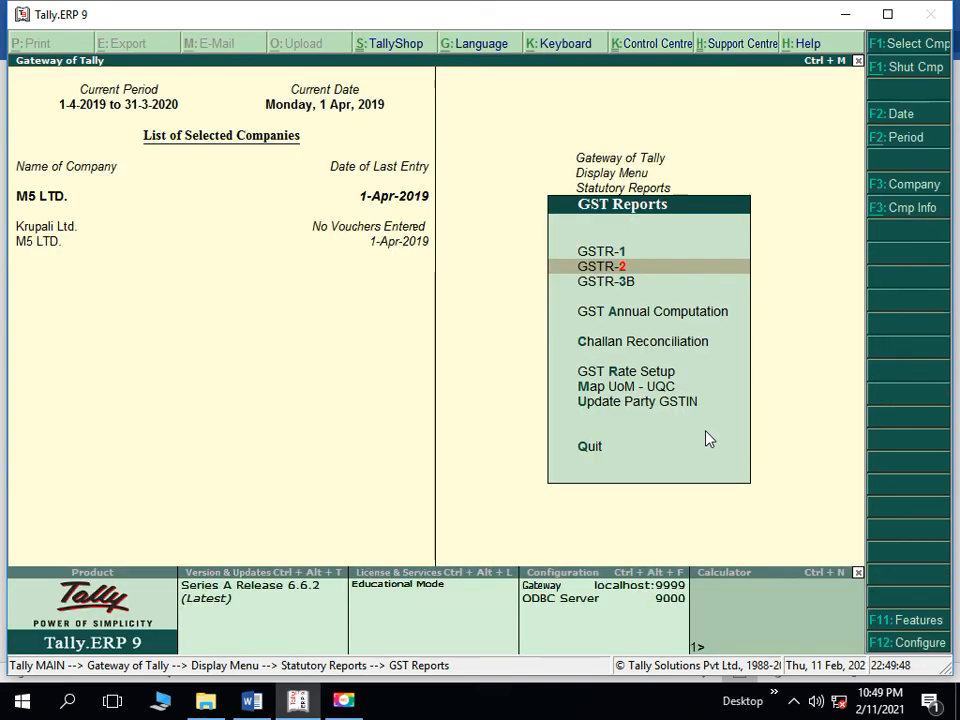
key("Escape")
key("Escape")
key("Escape")
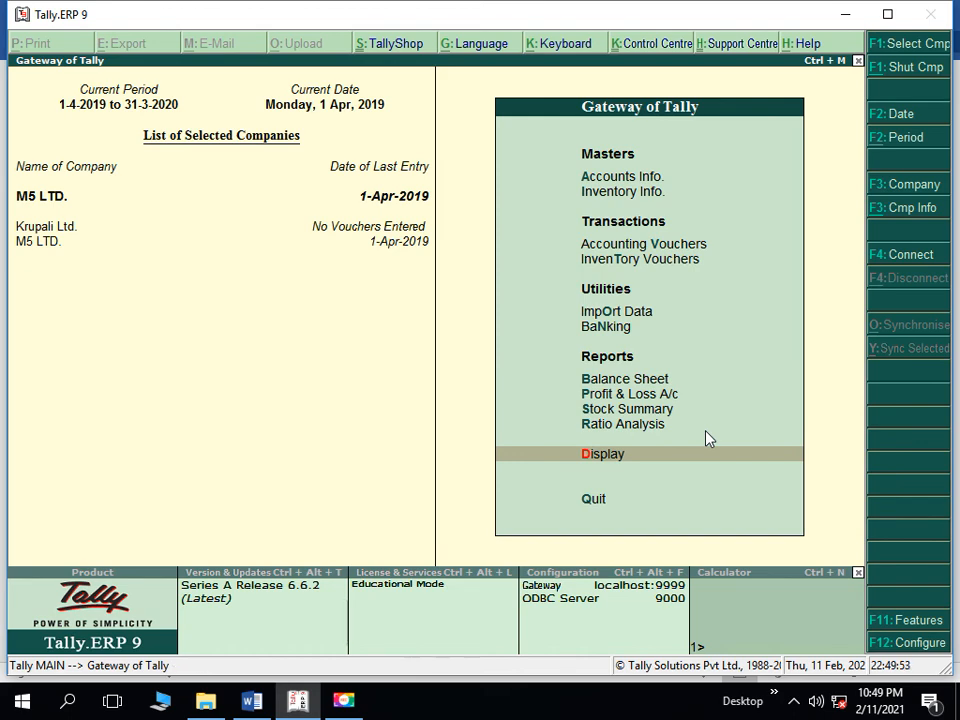
- Switch to the TALLY PRACTICE EXAMPLES document in Word and read the products and purchases tables of exercise Q.2
key("alt+Tab")
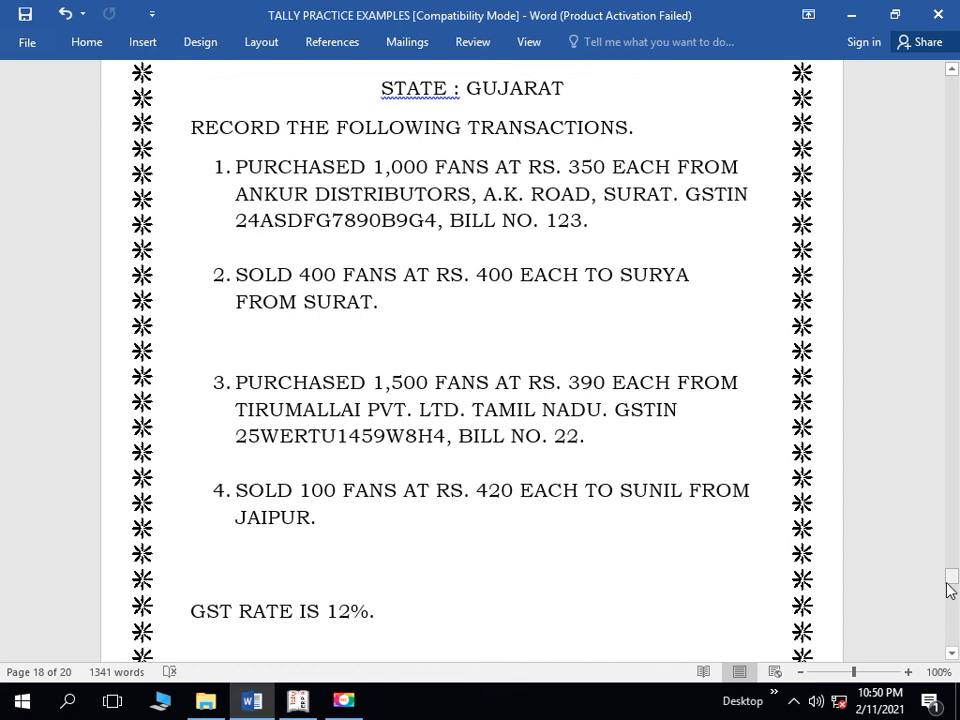
left_click_drag(953, 584, 953, 584)
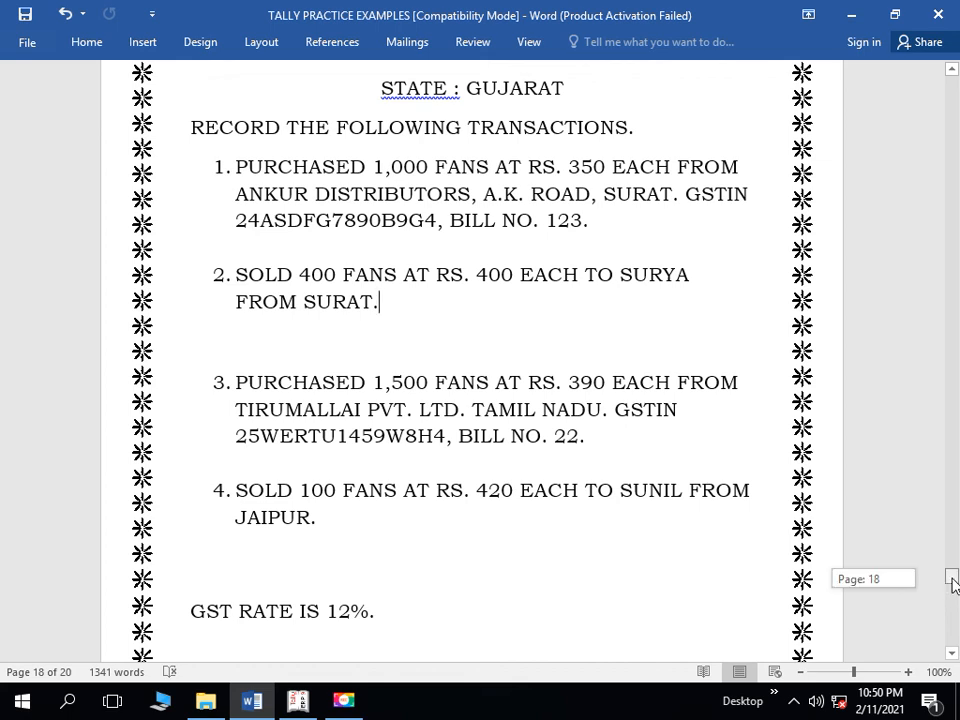
left_click_drag(953, 584, 953, 584)
key("Down")
key("Down")
key("Down")
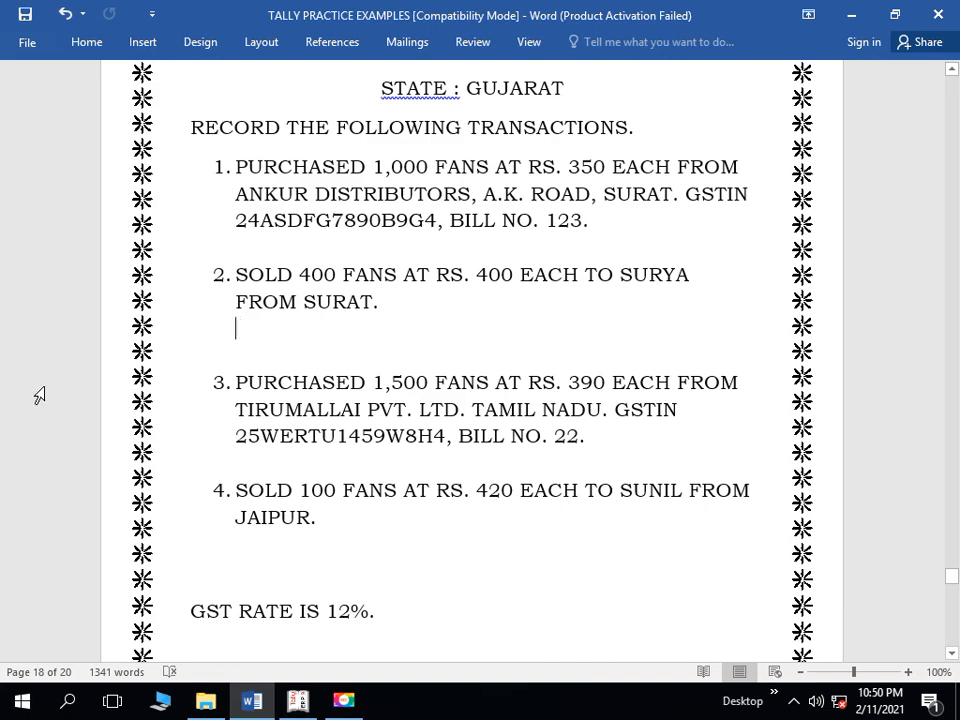
key("Down")
key("Down")
key("Down")
key("Down")
key("Down")
key("Down")
key("Down")
key("Down")
key("Down")
key("Down")
key("Down")
key("Down")
key("Down")
key("Down")
key("Down")
key("Down")
key("Down")
key("Down")
key("Down")
key("Down")
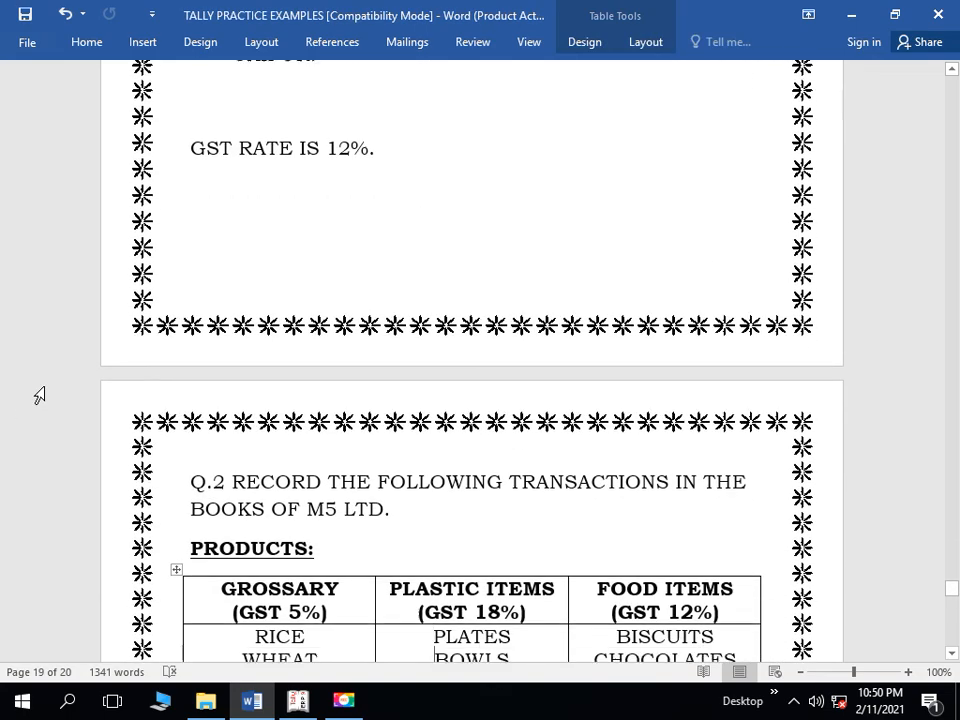
key("Down")
key("Down")
key("Down")
key("Down")
key("Down")
key("Down")
key("Down")
key("Down")
key("Down")
key("Down")
key("Down")
key("Down")
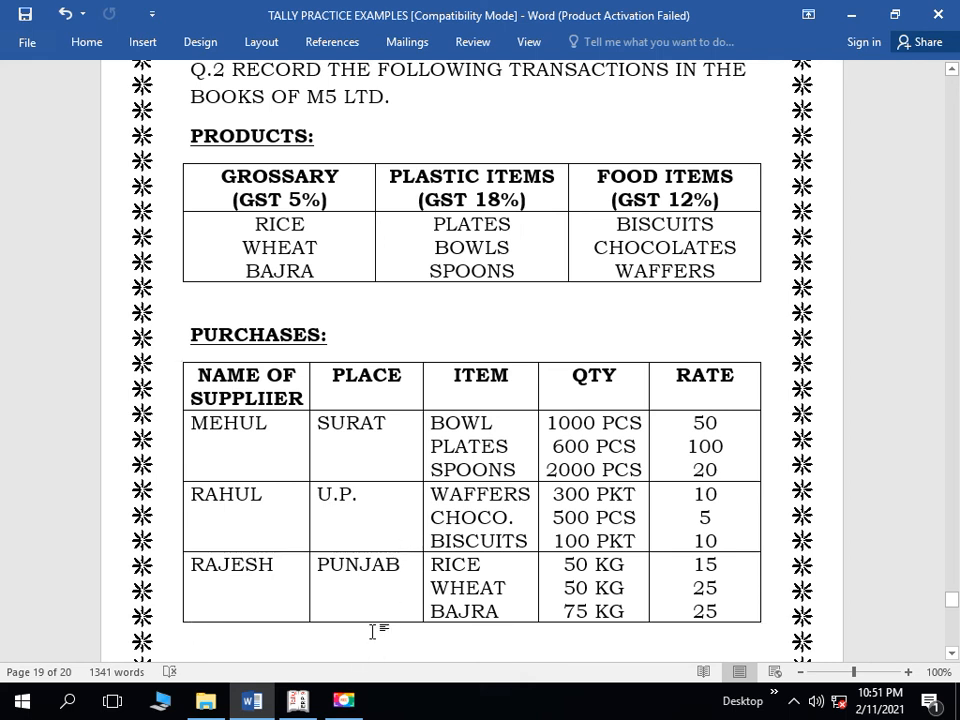
- Read the rest of exercise Q.2, from the purchases table through the sales table to the closing GSTR instruction
key("Return")
key("Return")
key("Return")
key("Return")
key("Return")
key("Return")
key("Return")
key("Return")
key("Return")
key("Return")
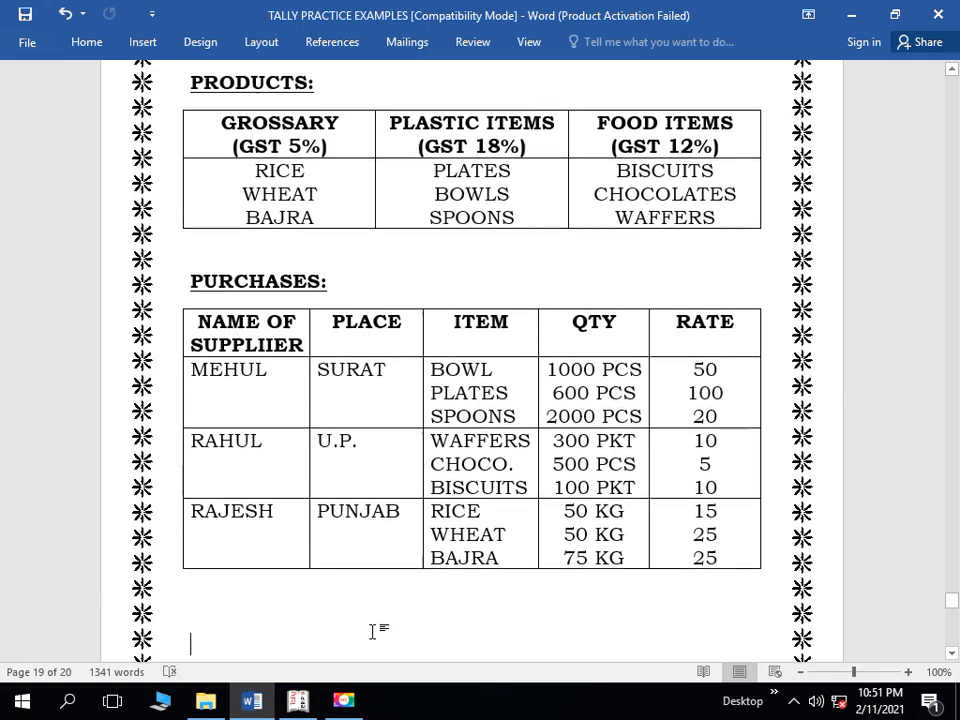
key("Down")
key("Down")
key("Down")
key("Down")
key("Down")
key("Down")
key("Down")
key("Down")
key("Down")
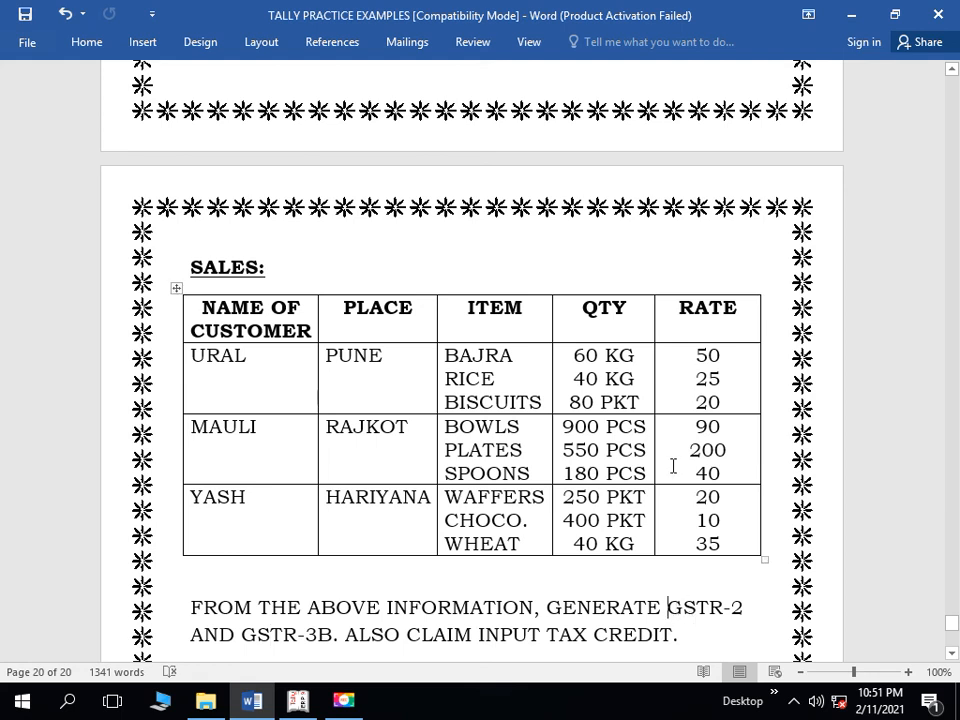
- Insert "GSTR – 1." before GSTR-2 in the closing instruction below the sales table
type("GST")
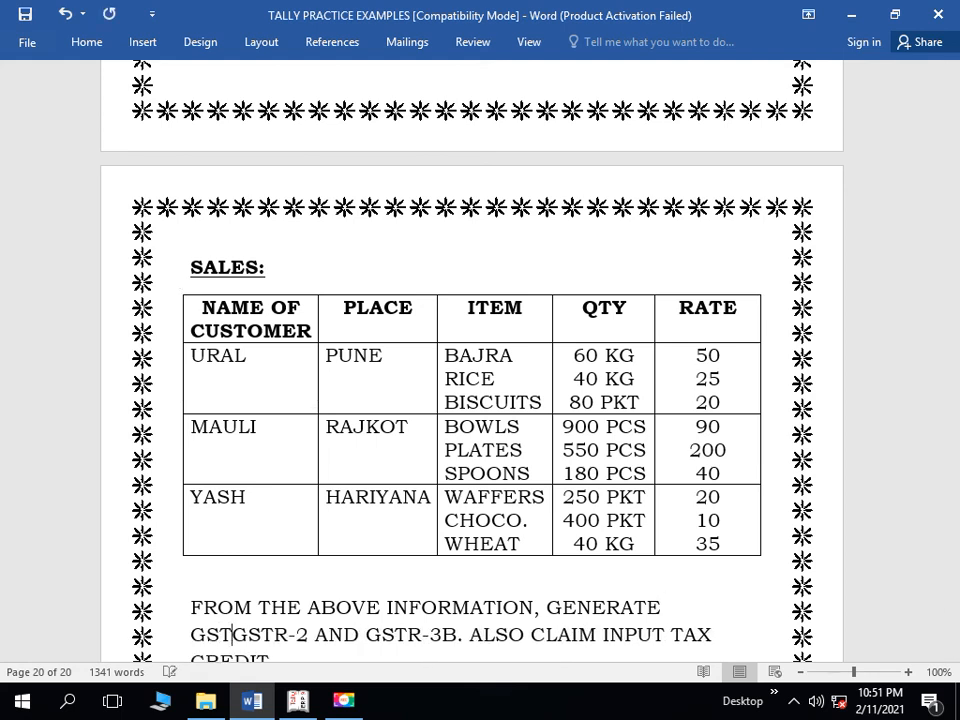
type("R - ")
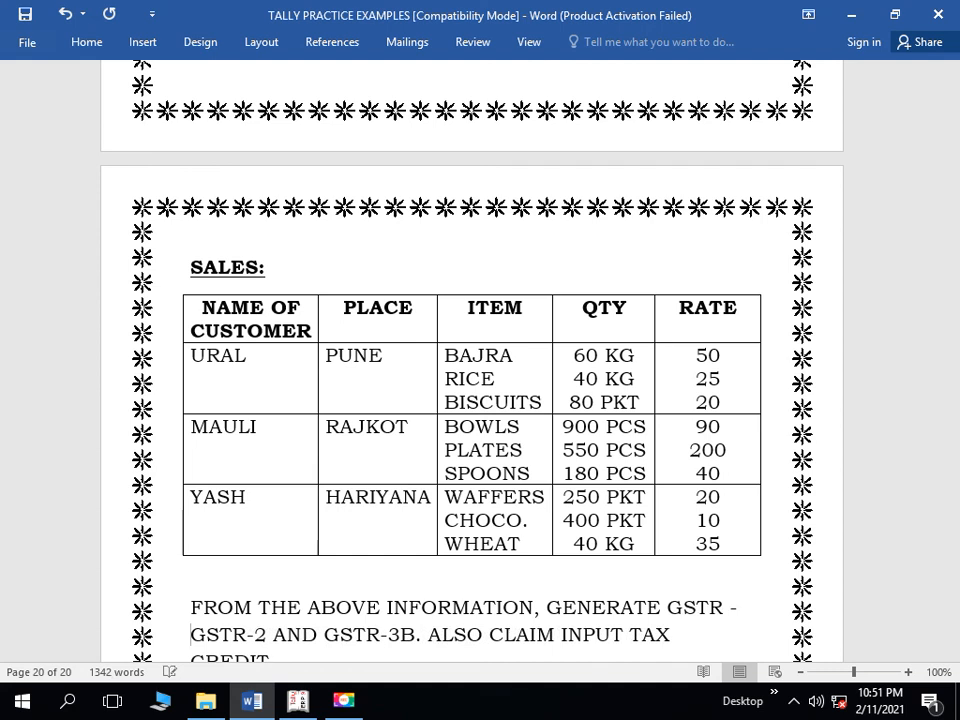
type("1.")
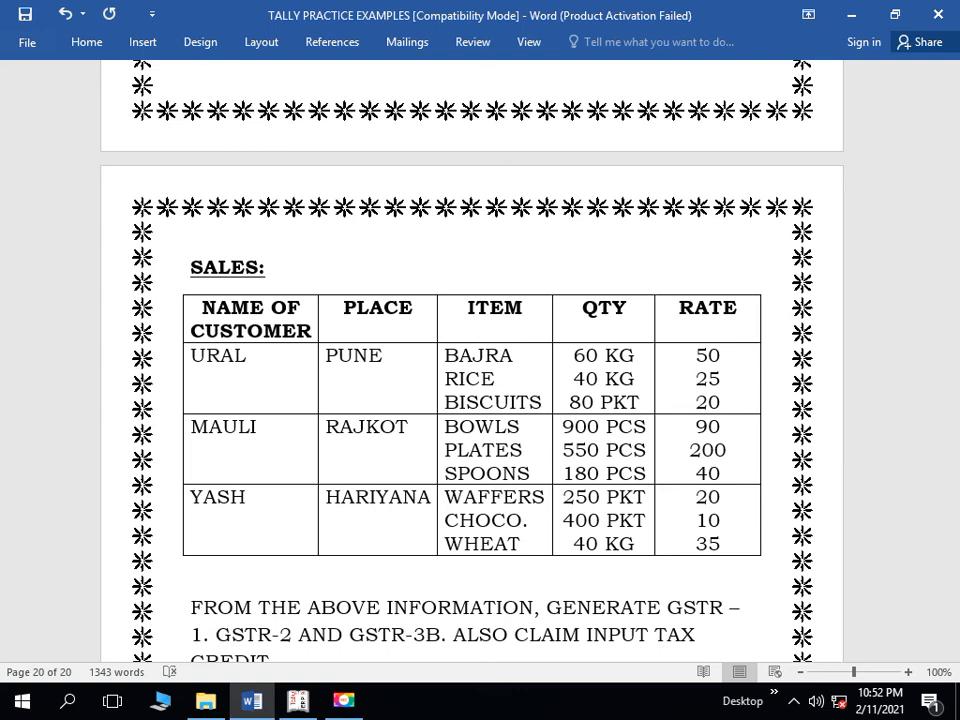
- Review exercise Q.2 again from its products and purchases tables down to the sales table and closing instruction
scroll(673, 462, "up", 10)
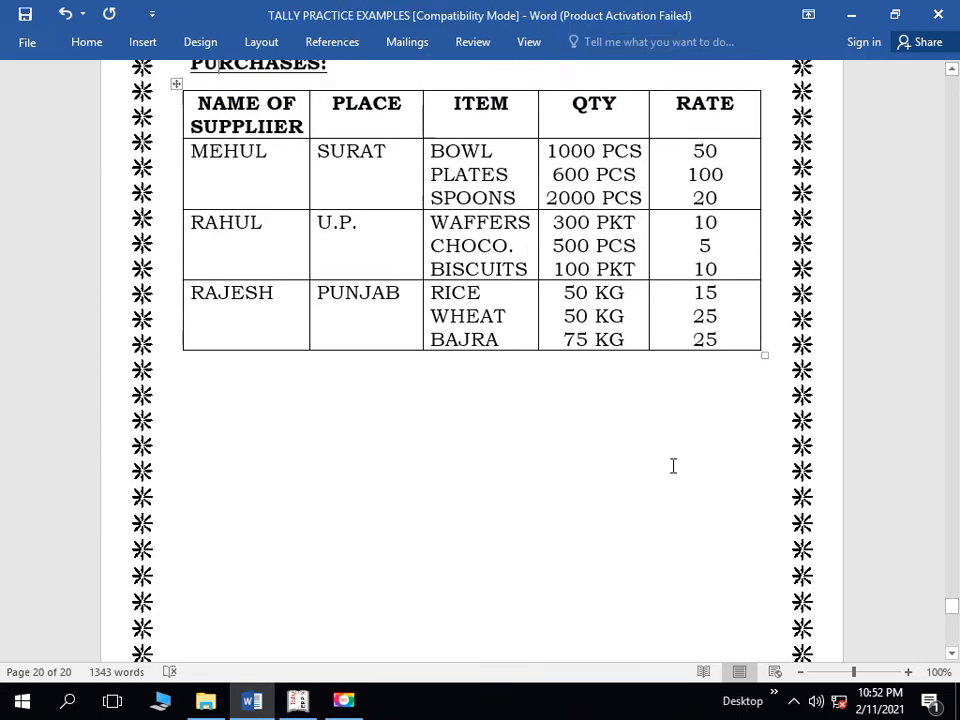
scroll(673, 465, "up", 4)
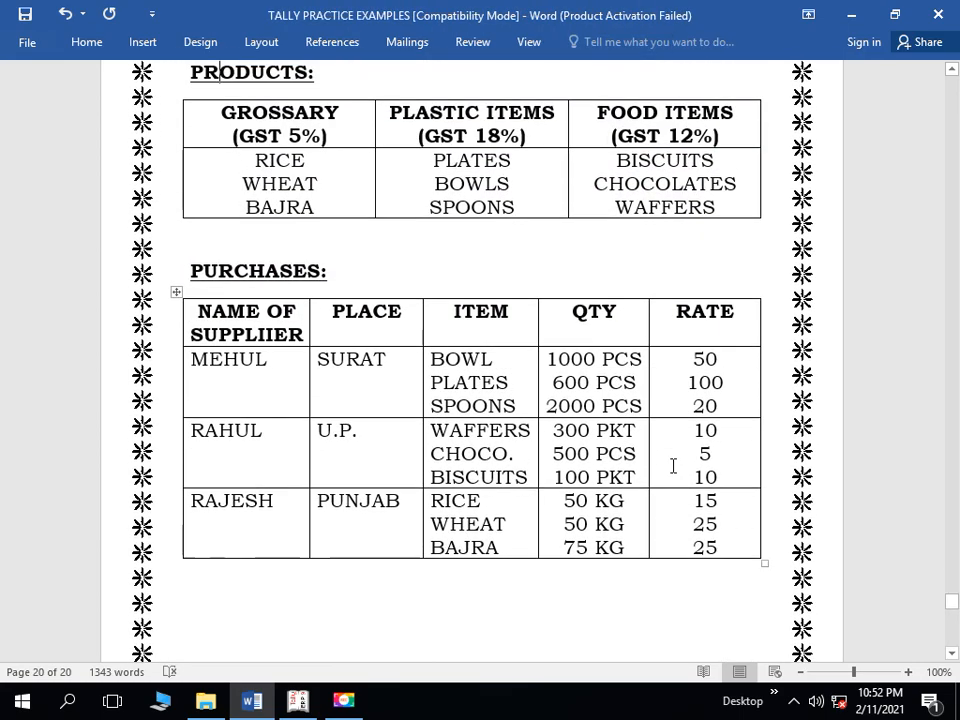
scroll(673, 465, "up", 2)
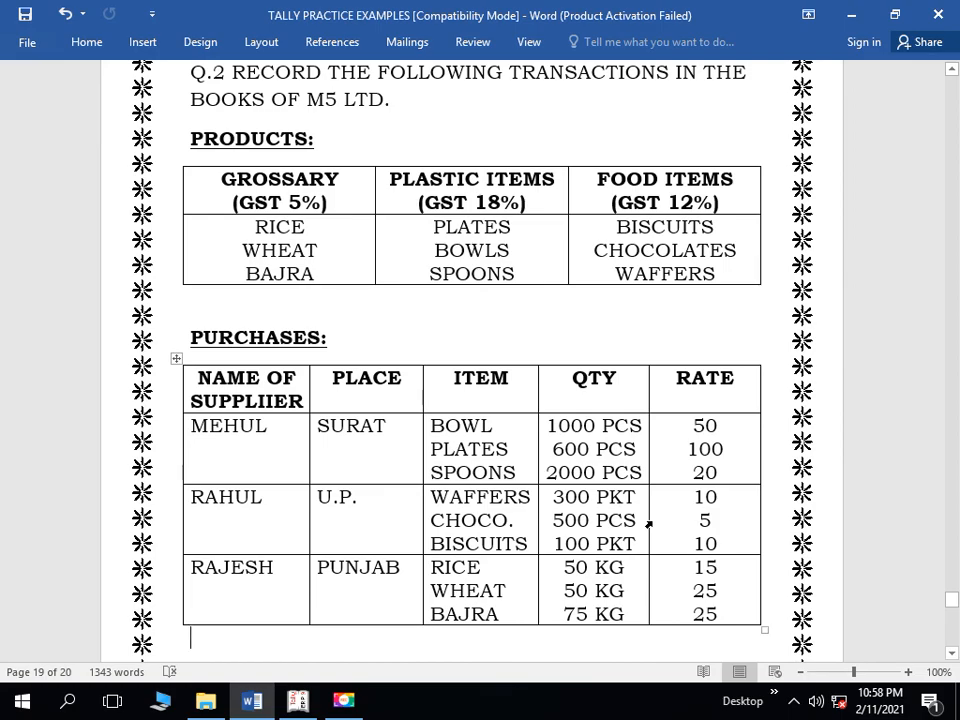
key("Return")
key("Return")
key("Return")
key("Return")
key("Return")
key("Return")
key("Down")
key("Down")
key("Down")
key("Down")
key("Down")
key("Down")
key("Down")
key("Down")
key("Down")
key("Down")
key("Down")
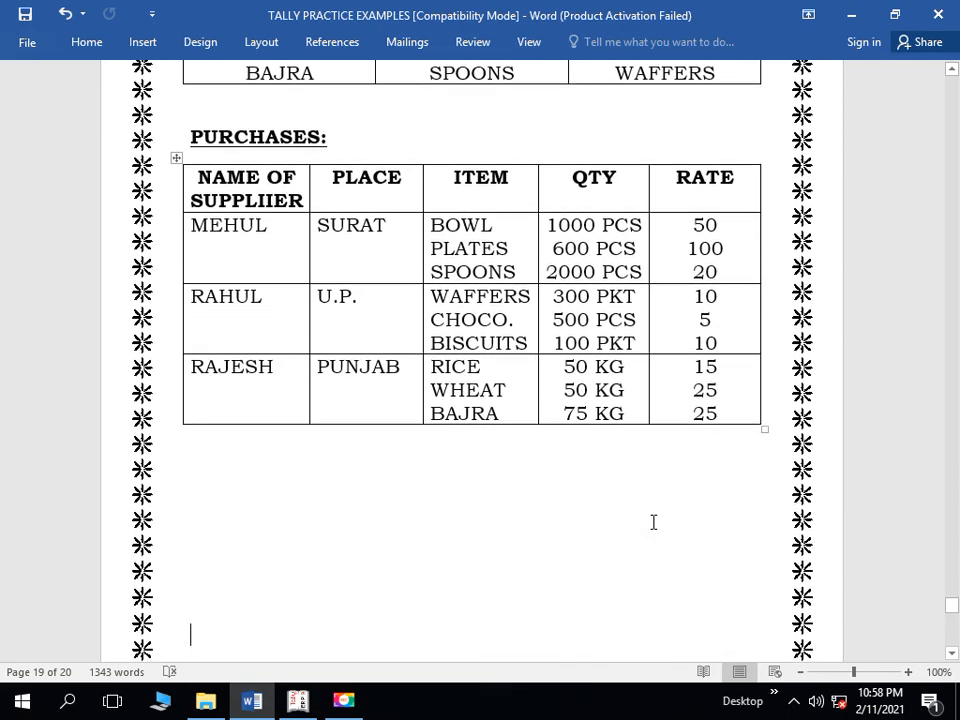
key("Down")
key("Down")
key("Down")
key("Down")
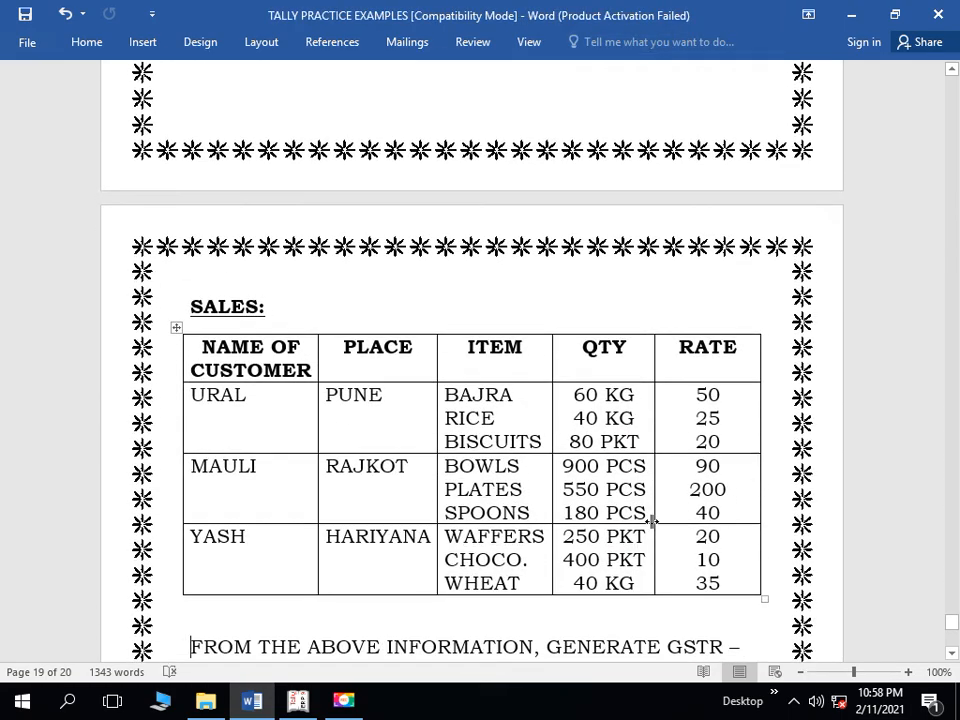